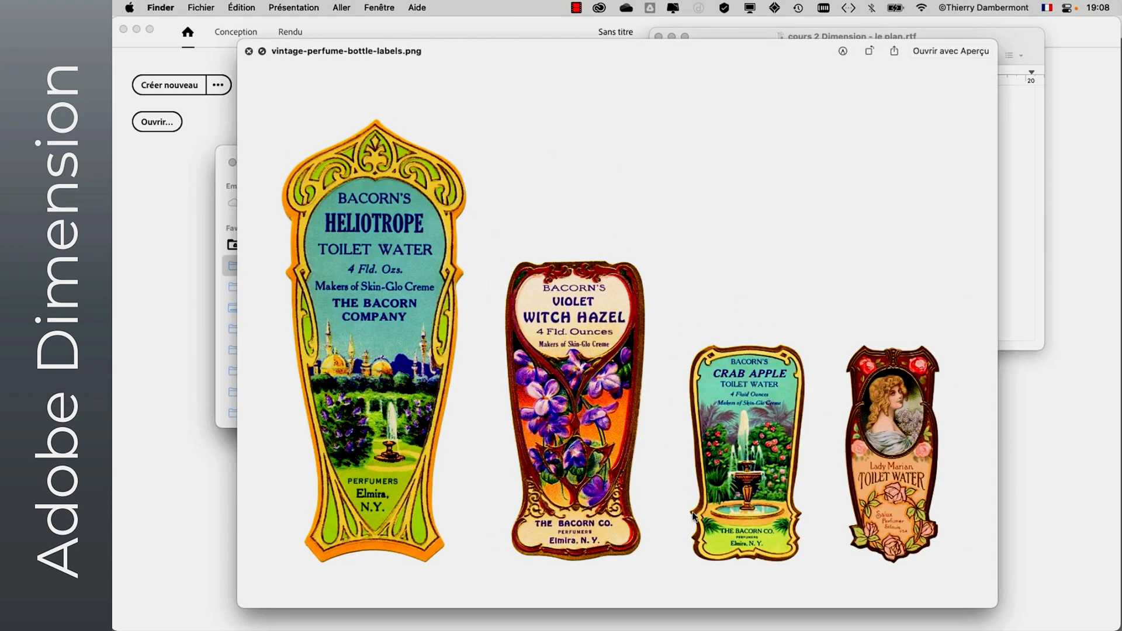
# - Preview the label images vintage-perfume-bottle-labels.png and HELIOTROPE.psd from the vintage bottle labels folder
pyautogui.click(261, 52)
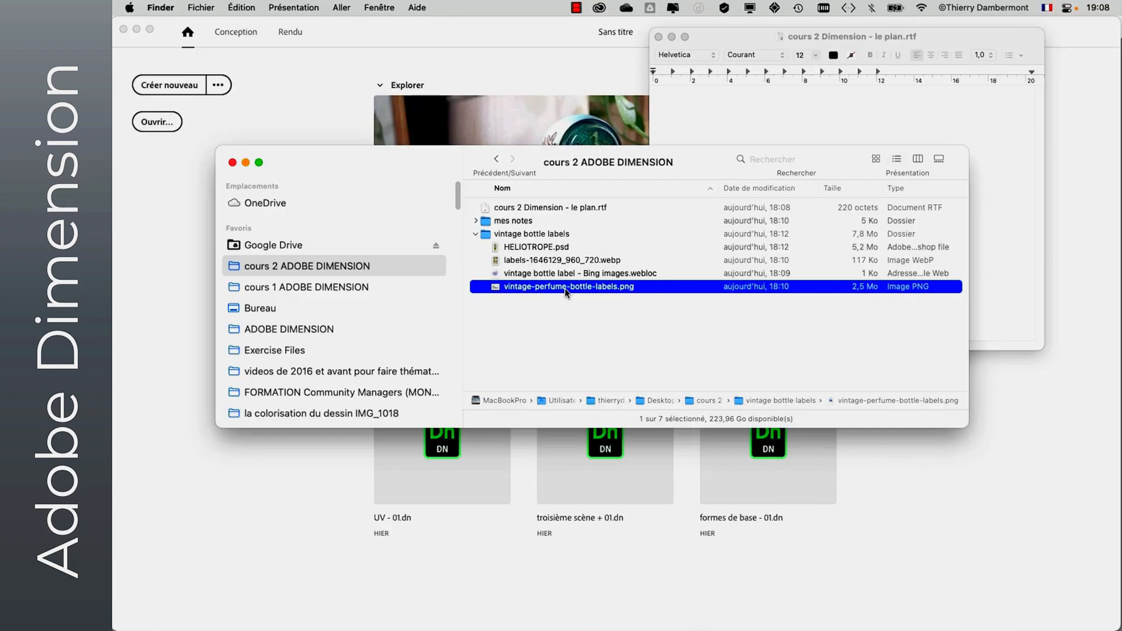
pyautogui.press('space')
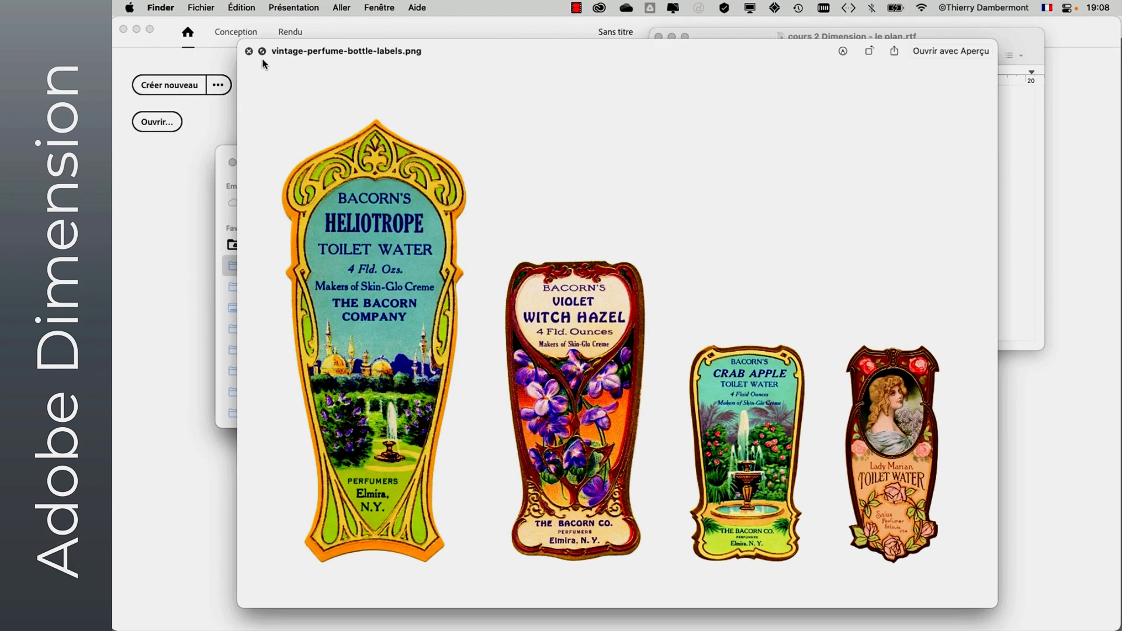
pyautogui.click(249, 52)
pyautogui.click(534, 248)
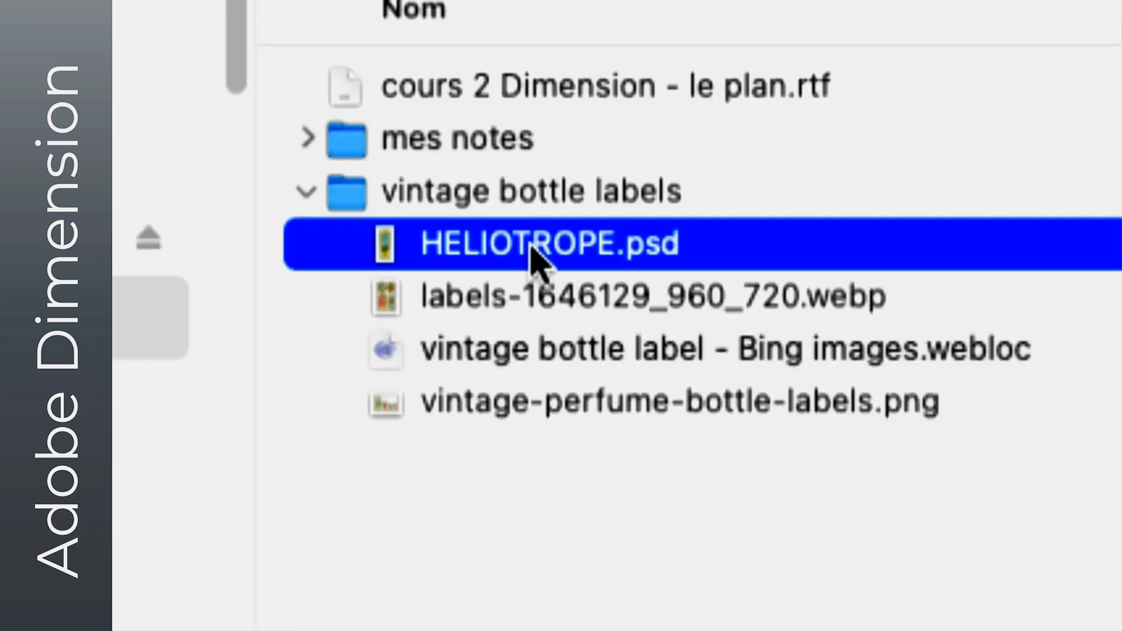
pyautogui.press('space')
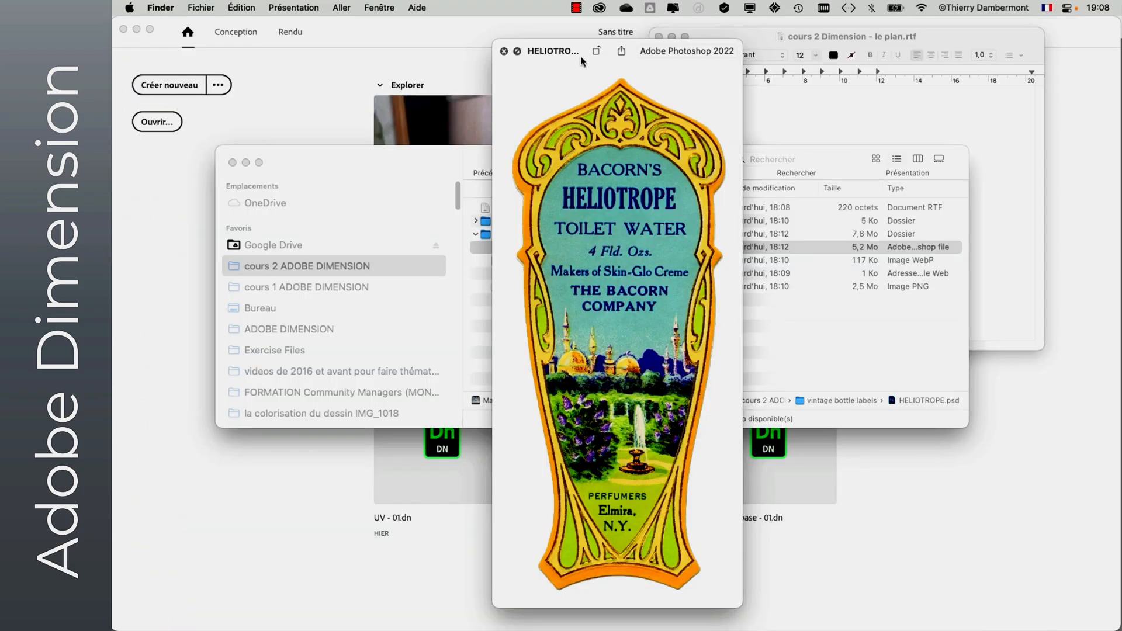
pyautogui.click(504, 51)
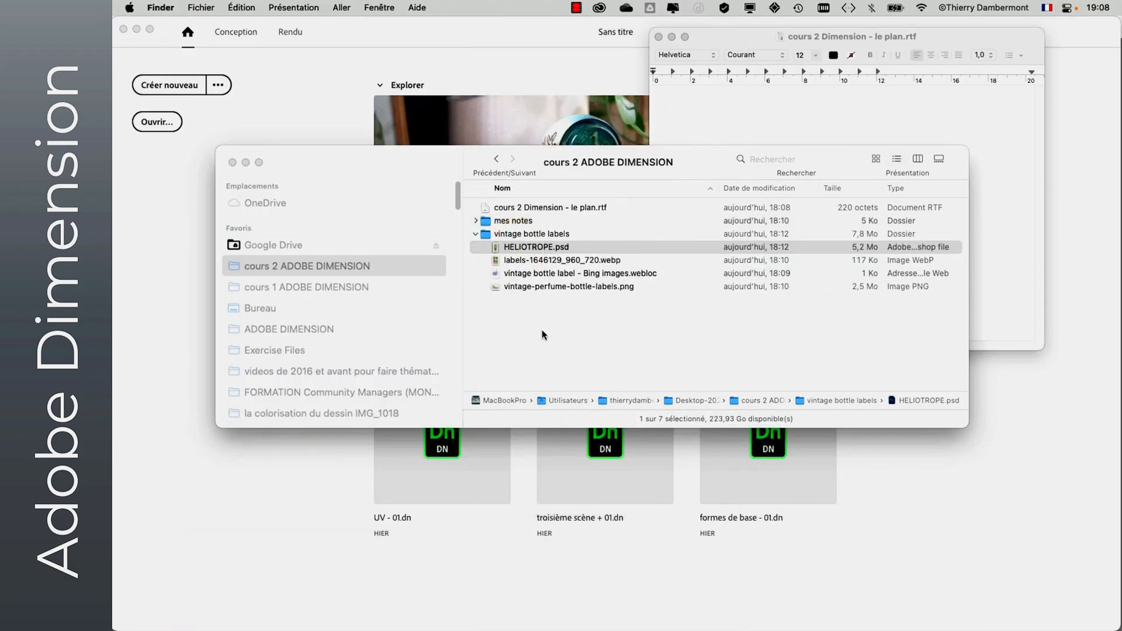
pyautogui.click(475, 235)
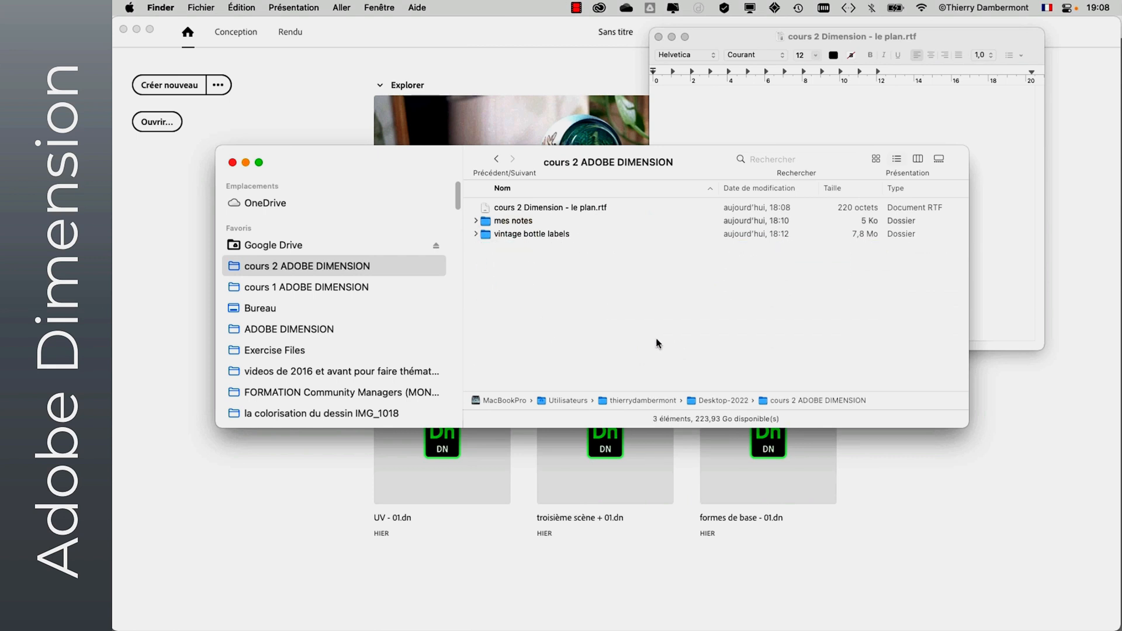
pyautogui.click(476, 234)
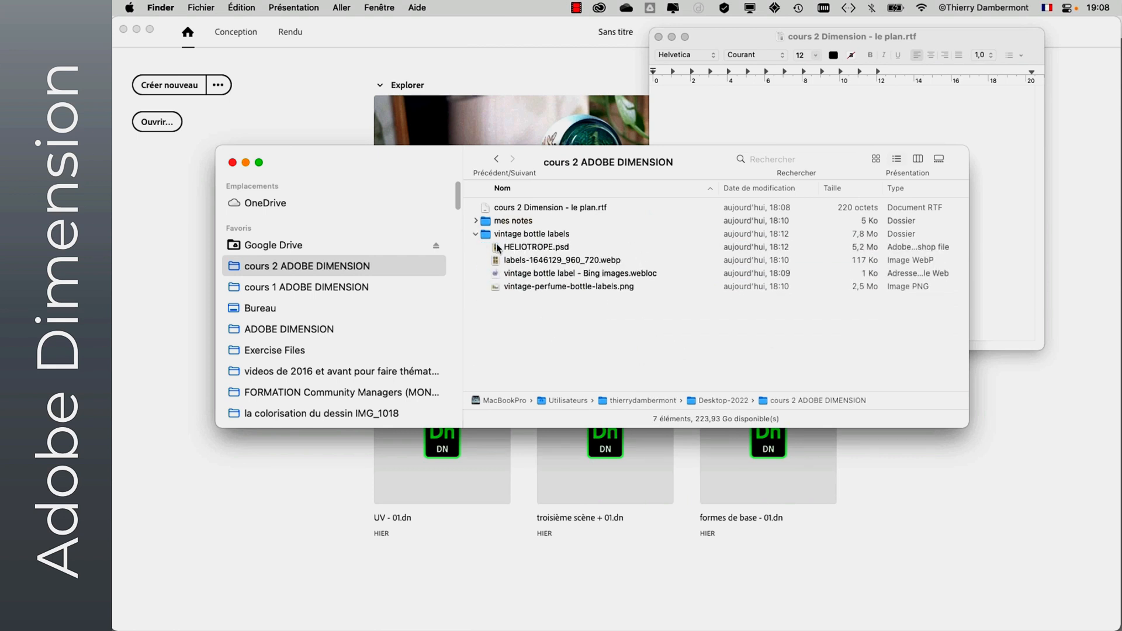
pyautogui.click(525, 252)
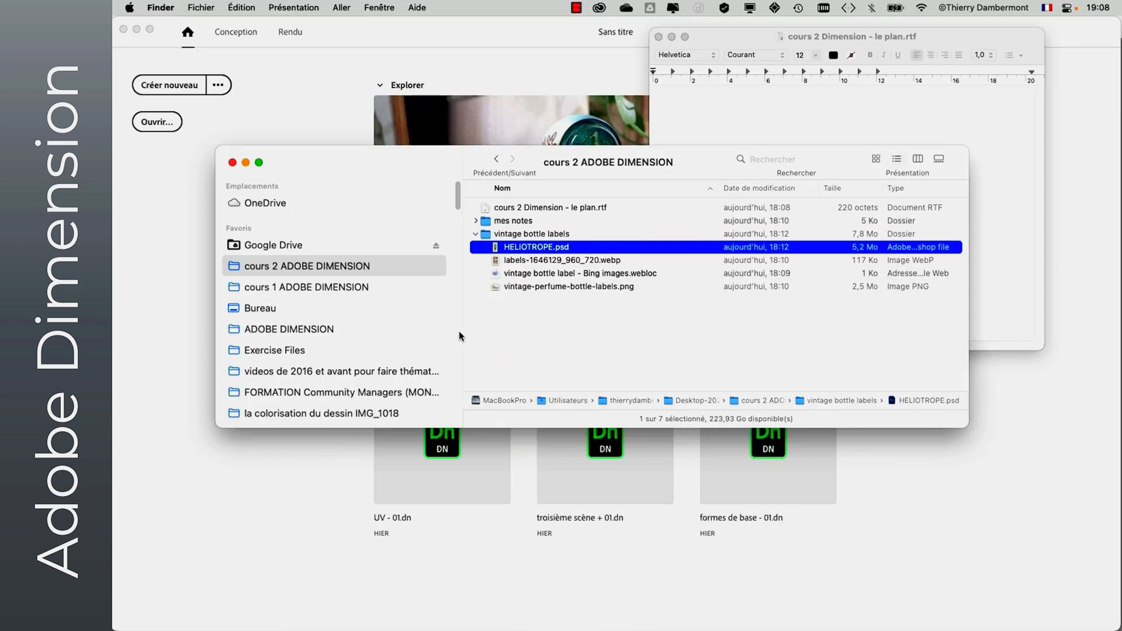
pyautogui.click(533, 340)
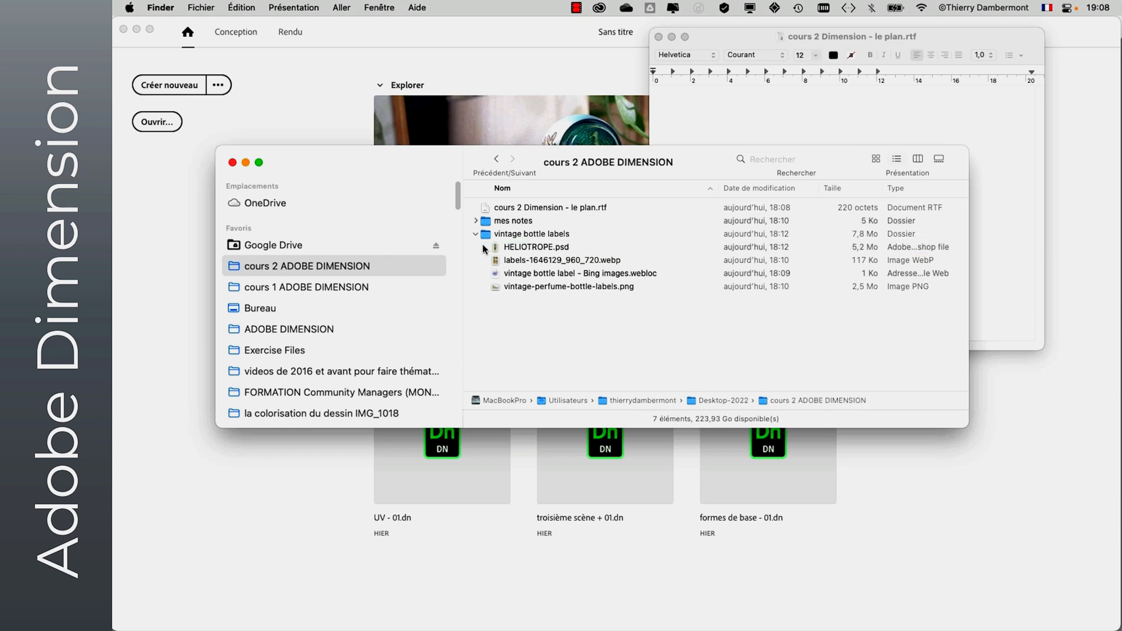
pyautogui.click(476, 234)
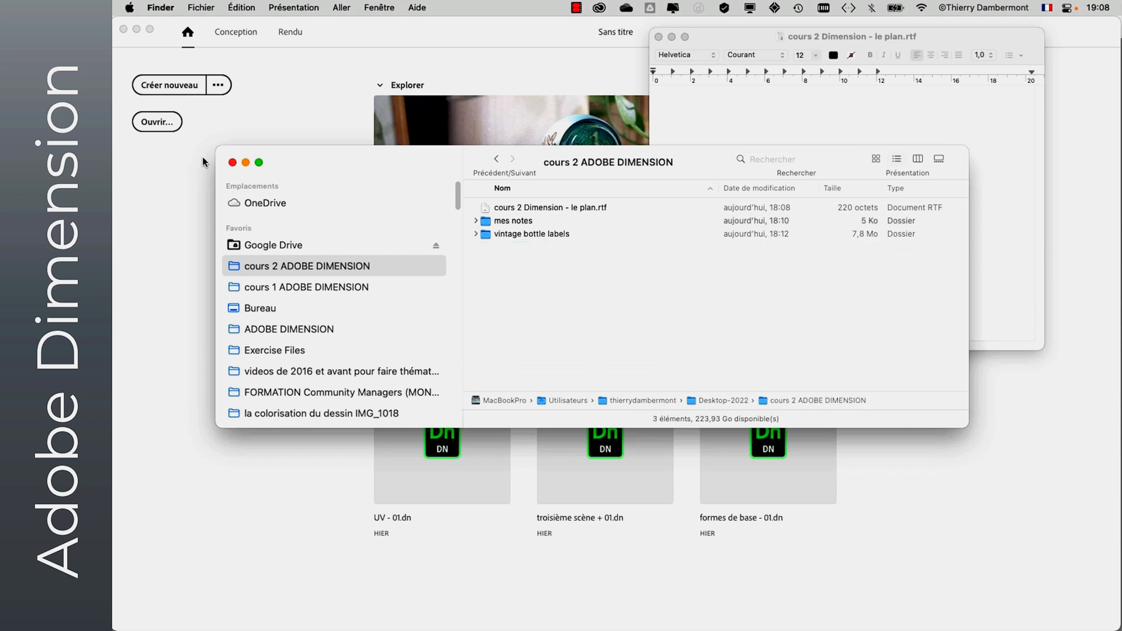
# - Switch to Adobe Dimension and create a new document
pyautogui.click(287, 133)
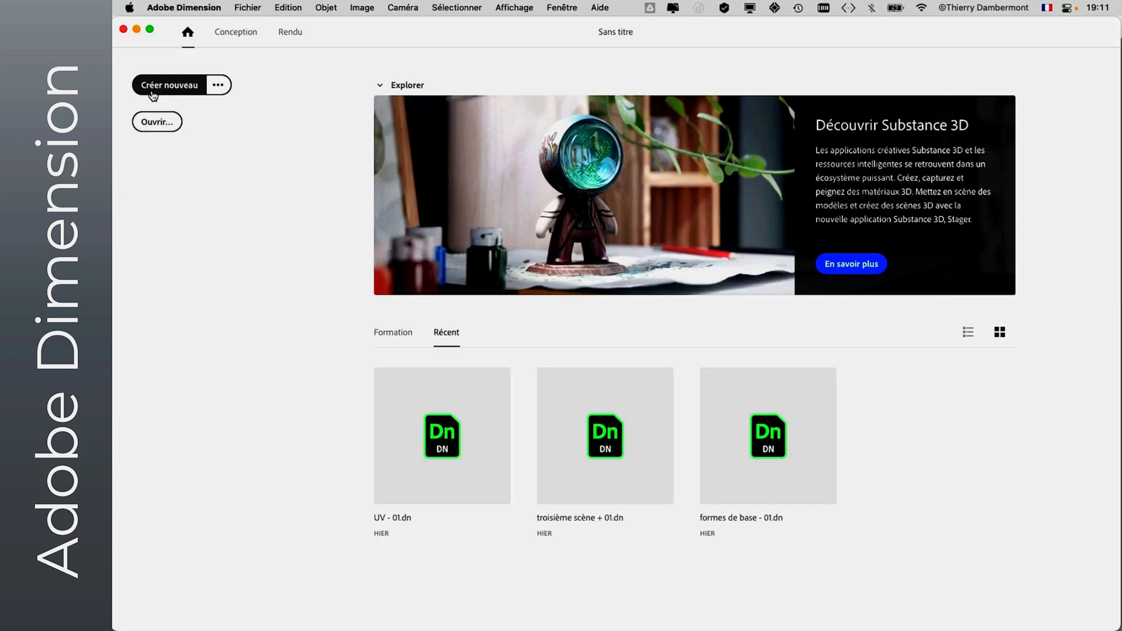
pyautogui.click(153, 94)
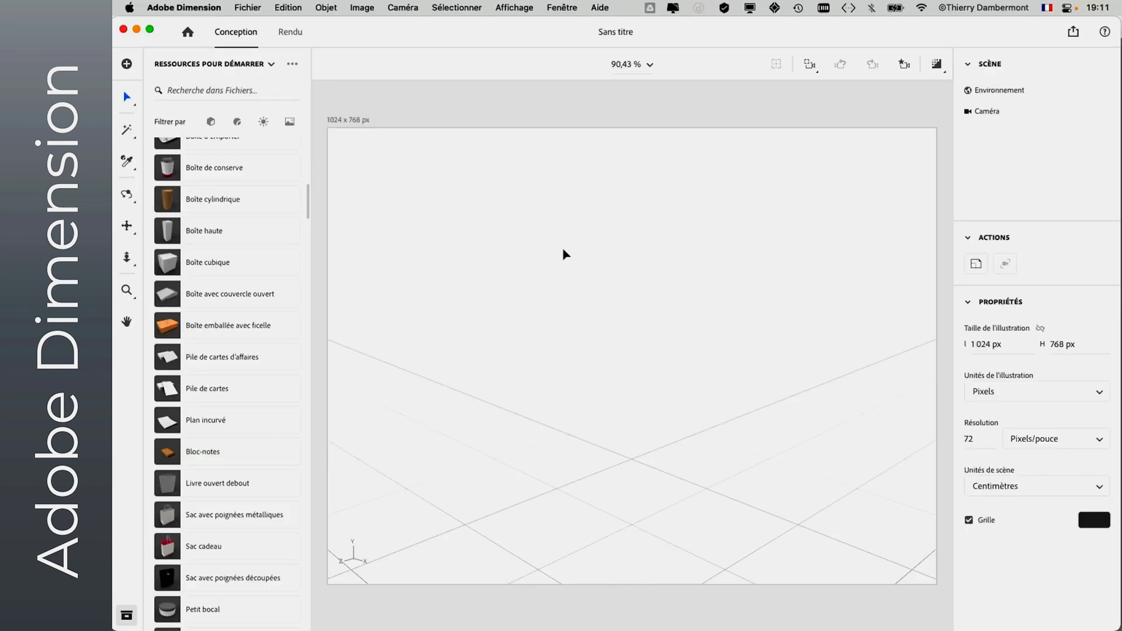
# - From the starter assets filtered to models, add a cube and move it to about X -5.8 cm, Z -0.8 cm
pyautogui.scroll(10, 261, 237)
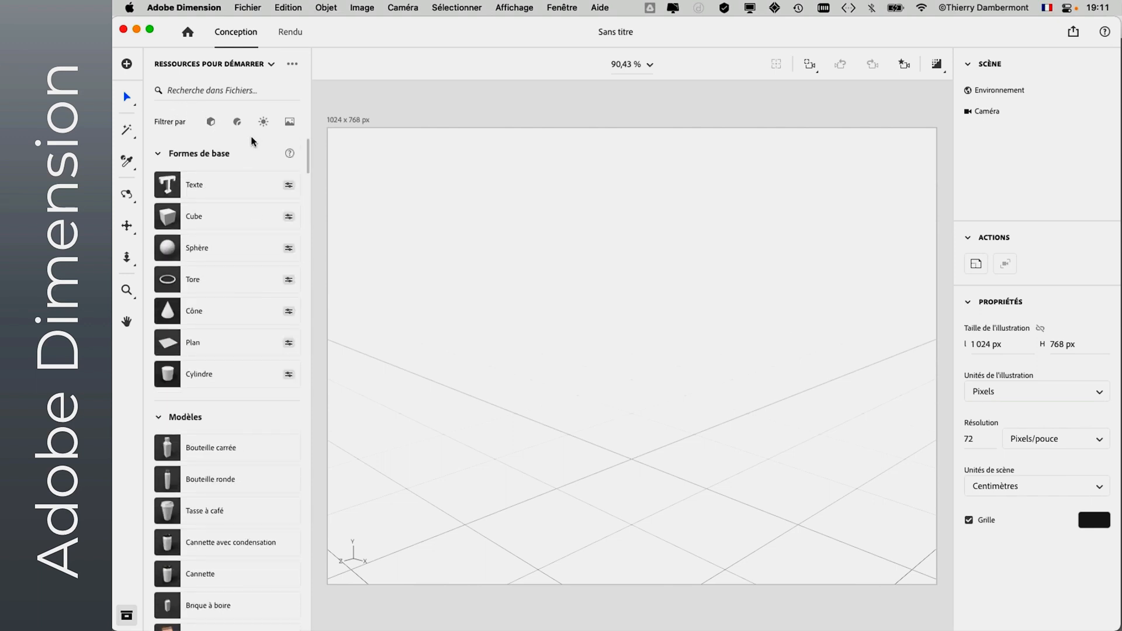
pyautogui.click(211, 124)
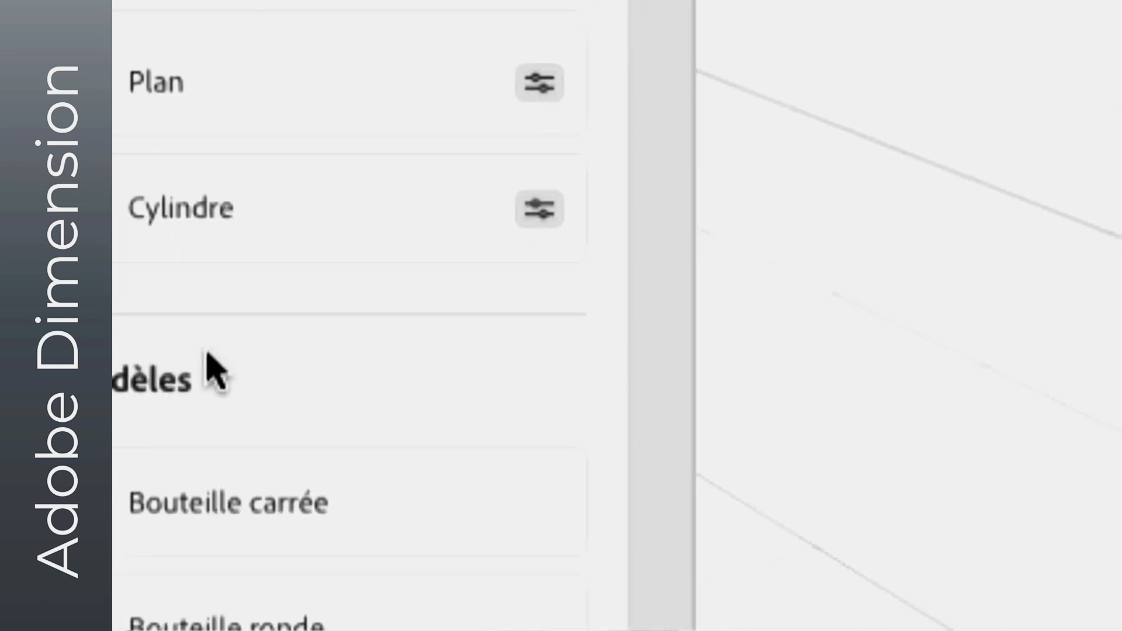
pyautogui.scroll(-5, 186, 409)
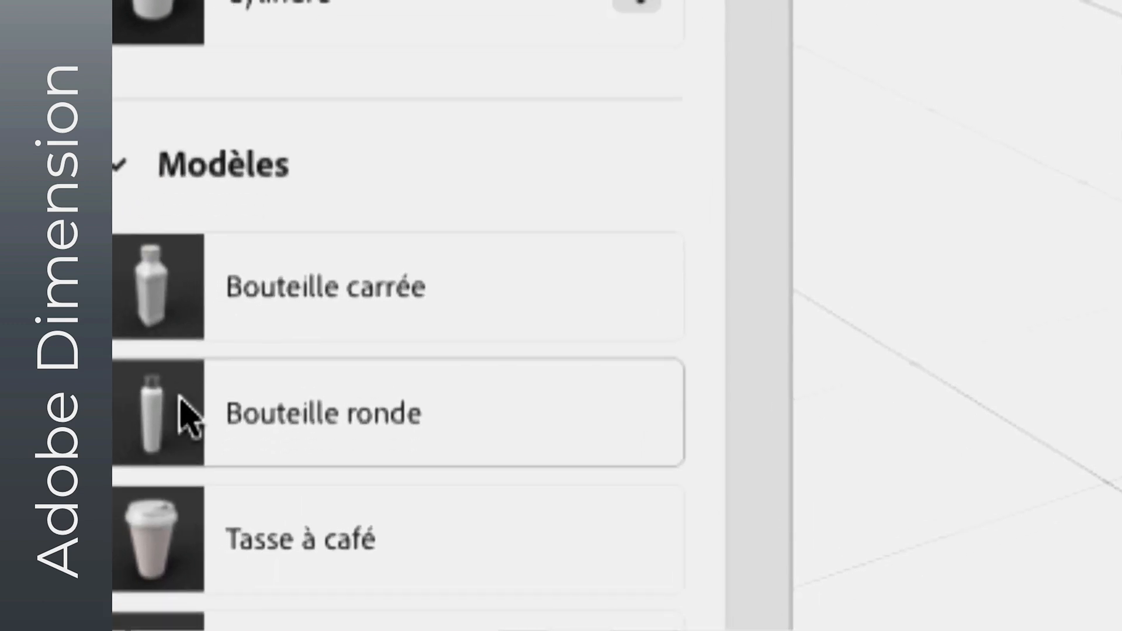
pyautogui.scroll(-3, 184, 413)
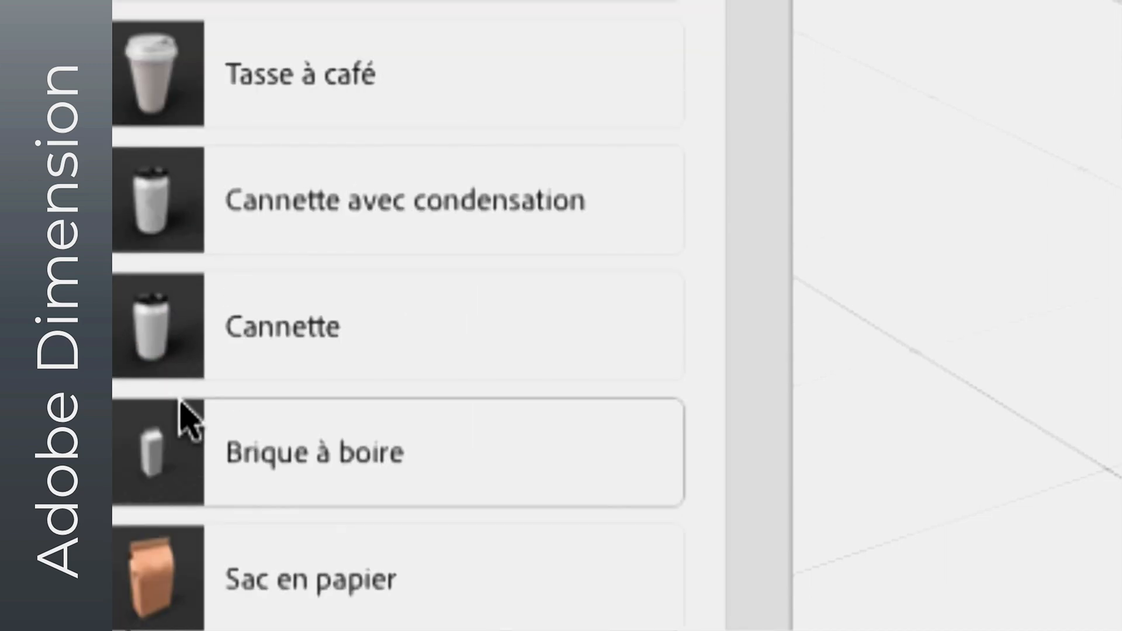
pyautogui.scroll(7, 181, 412)
pyautogui.scroll(10, 187, 412)
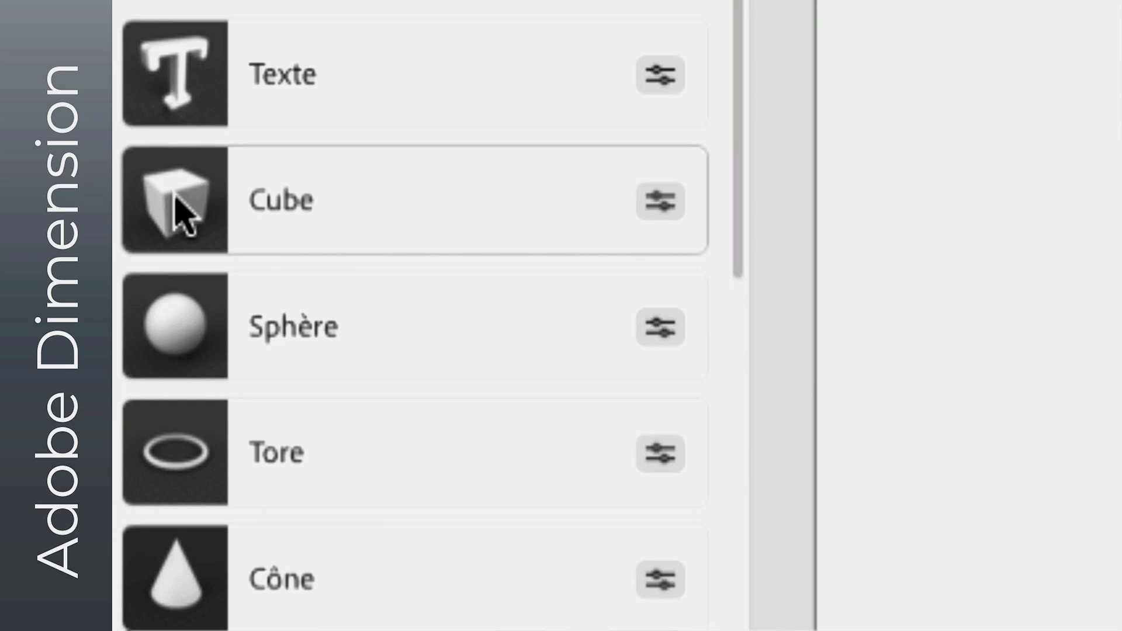
pyautogui.click(176, 199)
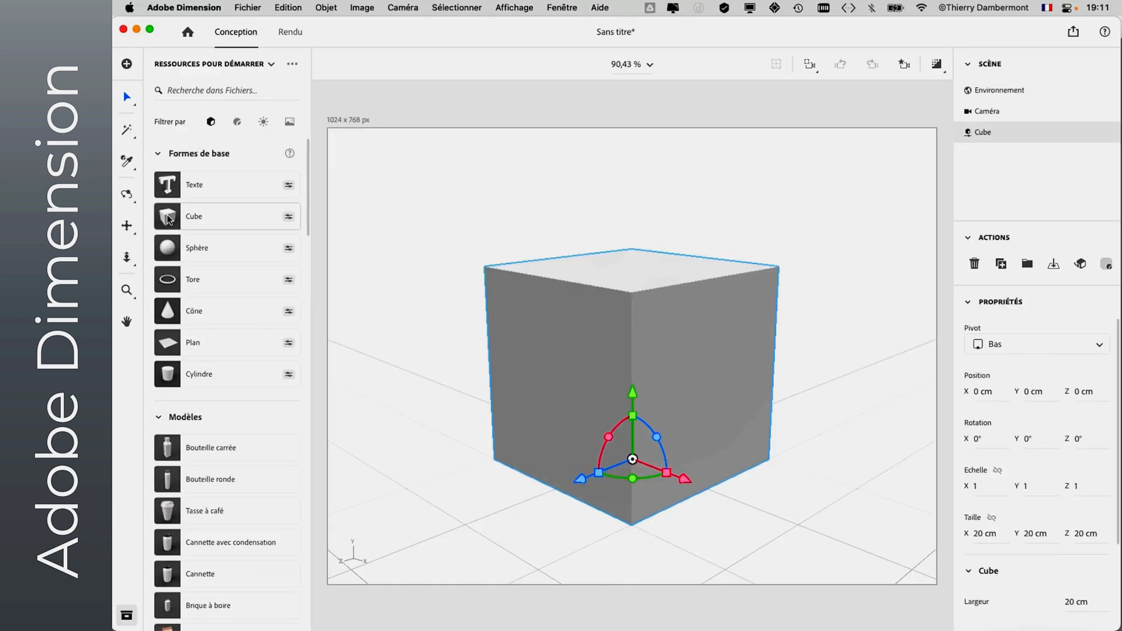
pyautogui.moveTo(647, 466); pyautogui.dragTo(601, 444)
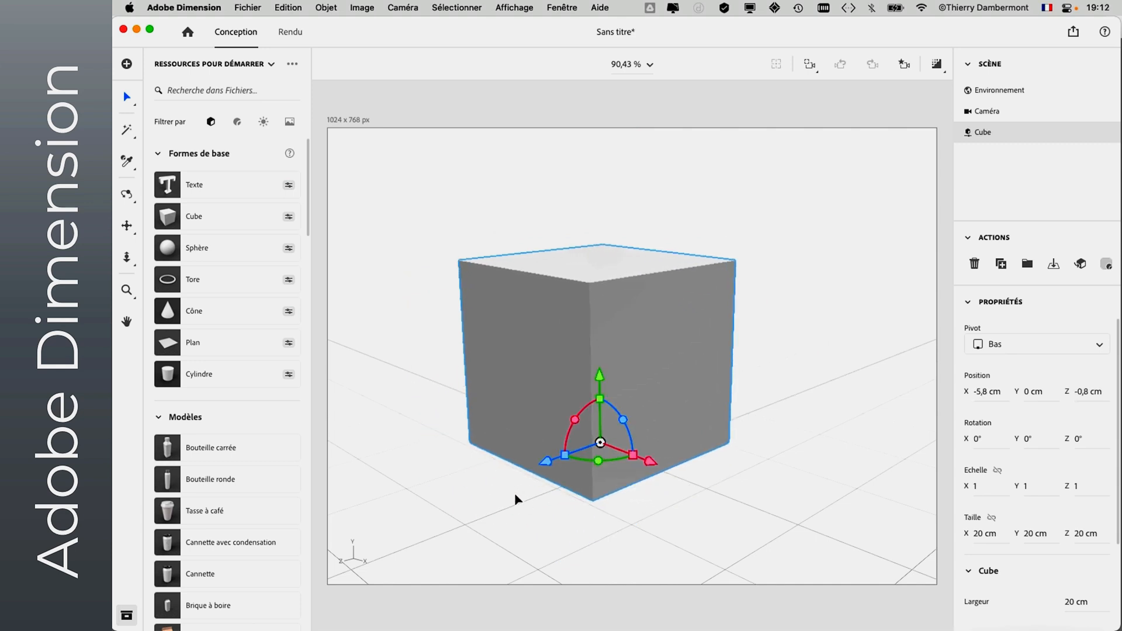
# - Check which import options are available for the selected parametric cube, including placing an image on the model
pyautogui.click(248, 8)
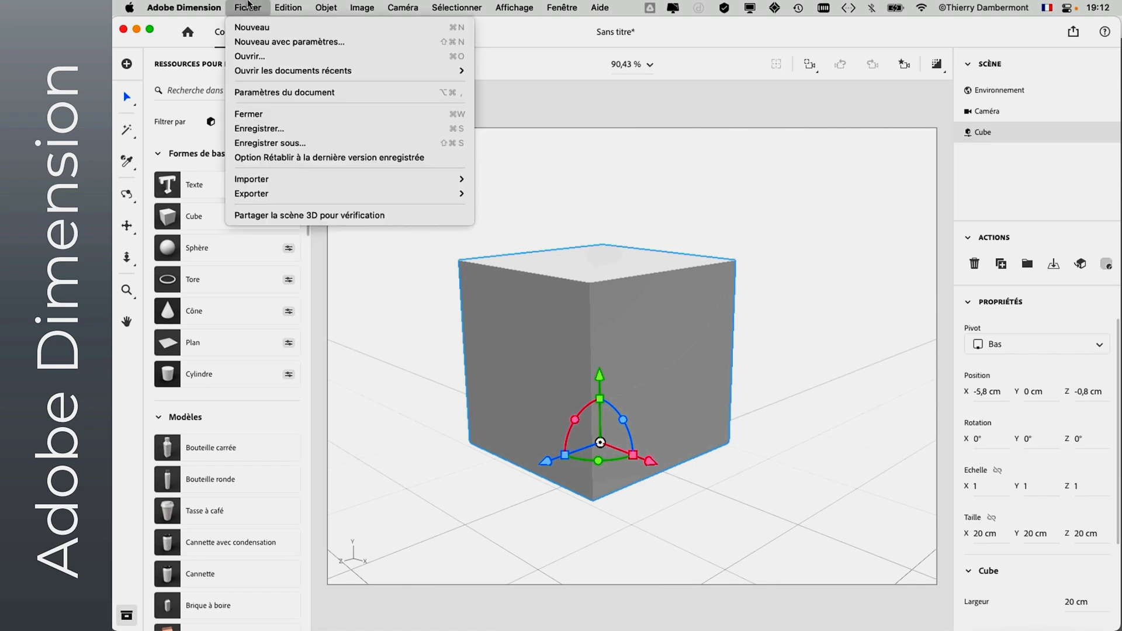
pyautogui.moveTo(275, 178)
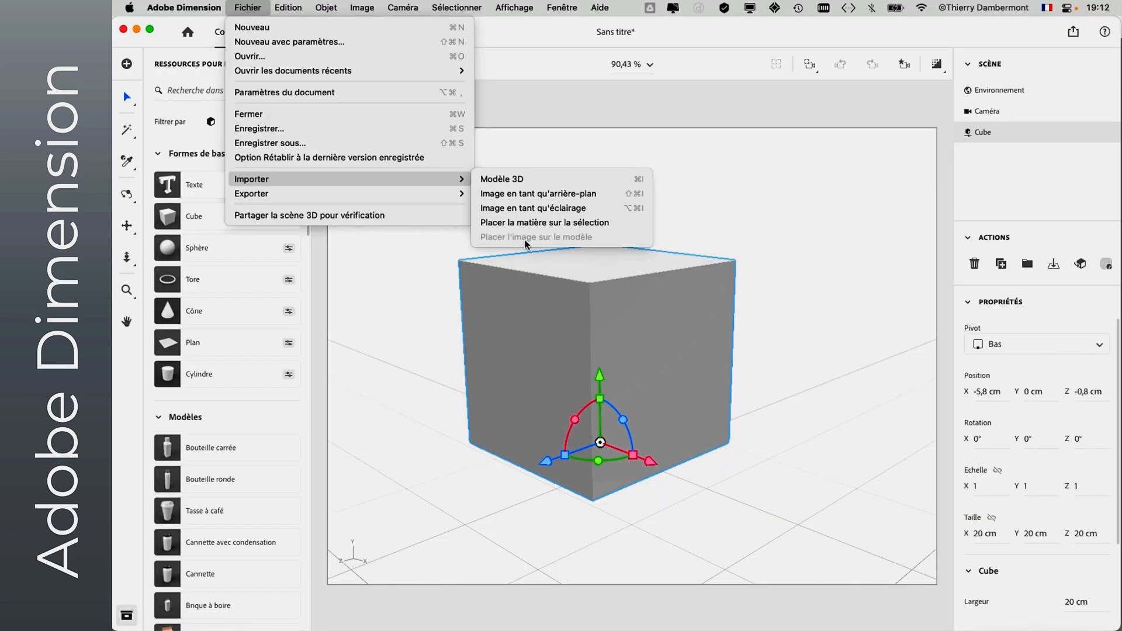
pyautogui.click(932, 194)
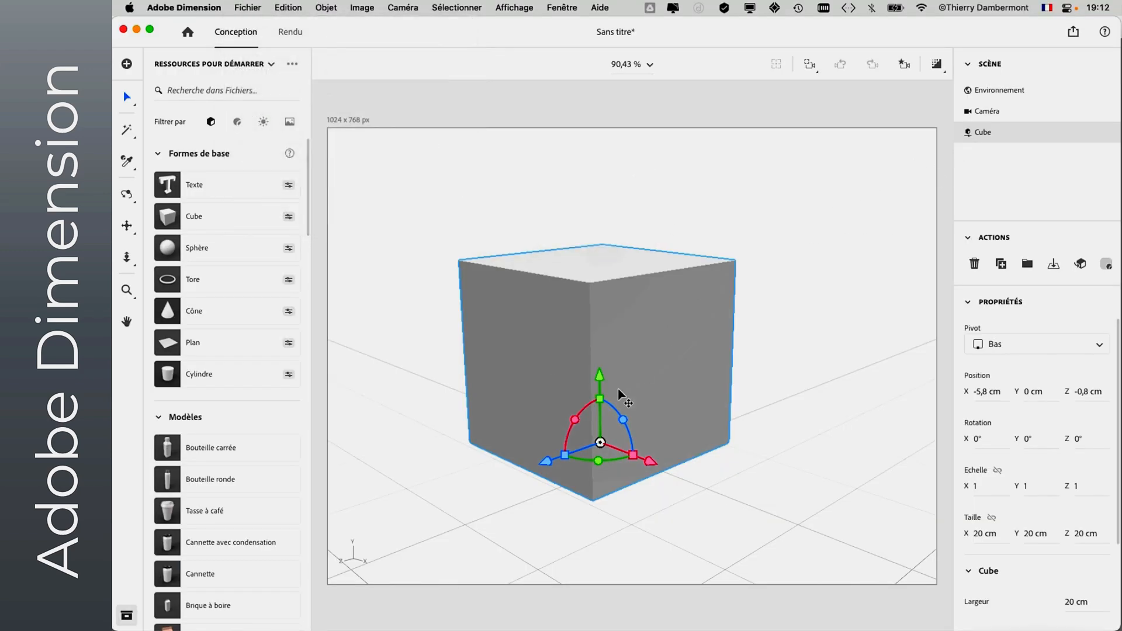
# - Move the cube farther back on the ground plane to about X -24.7 cm, Z -5.1 cm
pyautogui.moveTo(601, 443); pyautogui.dragTo(553, 410)
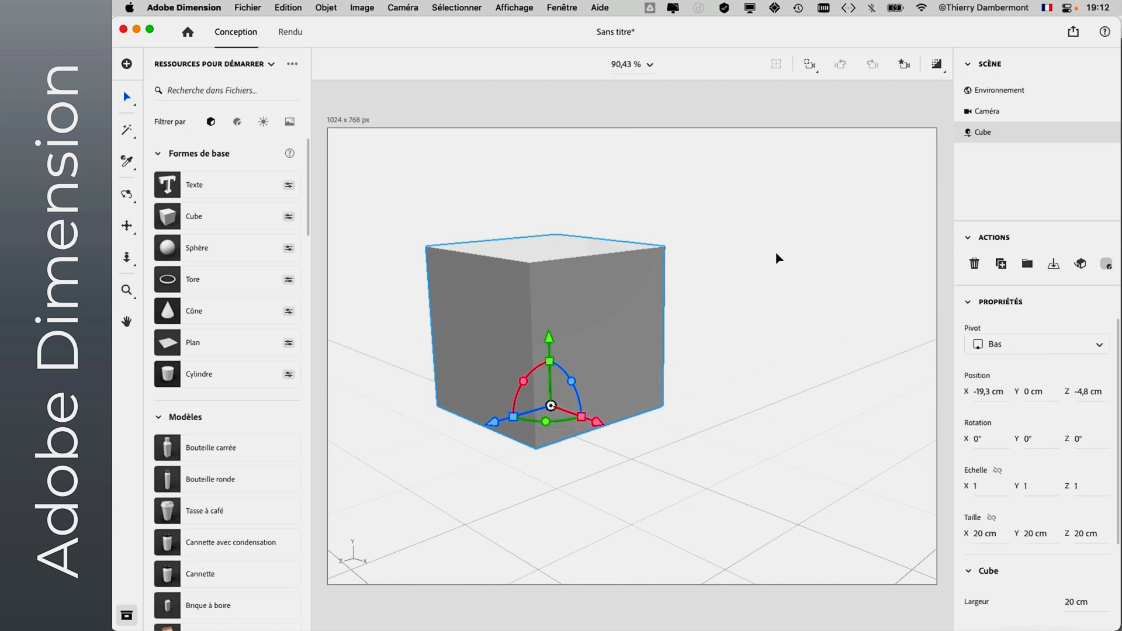
pyautogui.scroll(-3, 221, 481)
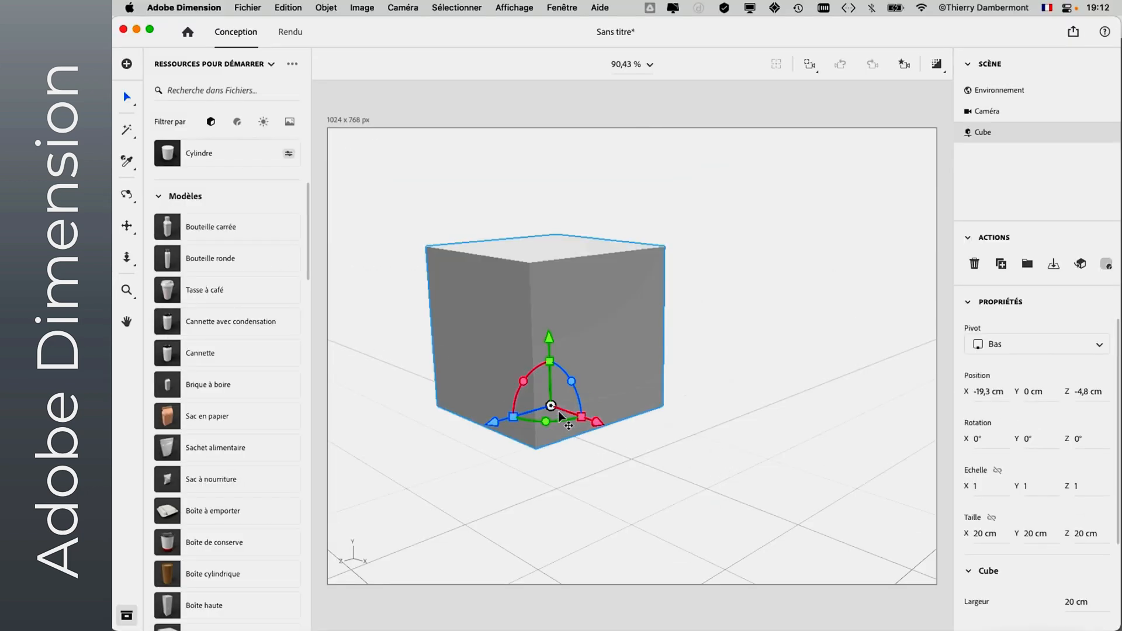
pyautogui.moveTo(551, 405)
pyautogui.mouseDown()
pyautogui.moveTo(577, 424)
pyautogui.moveTo(561, 416)
pyautogui.mouseUp()
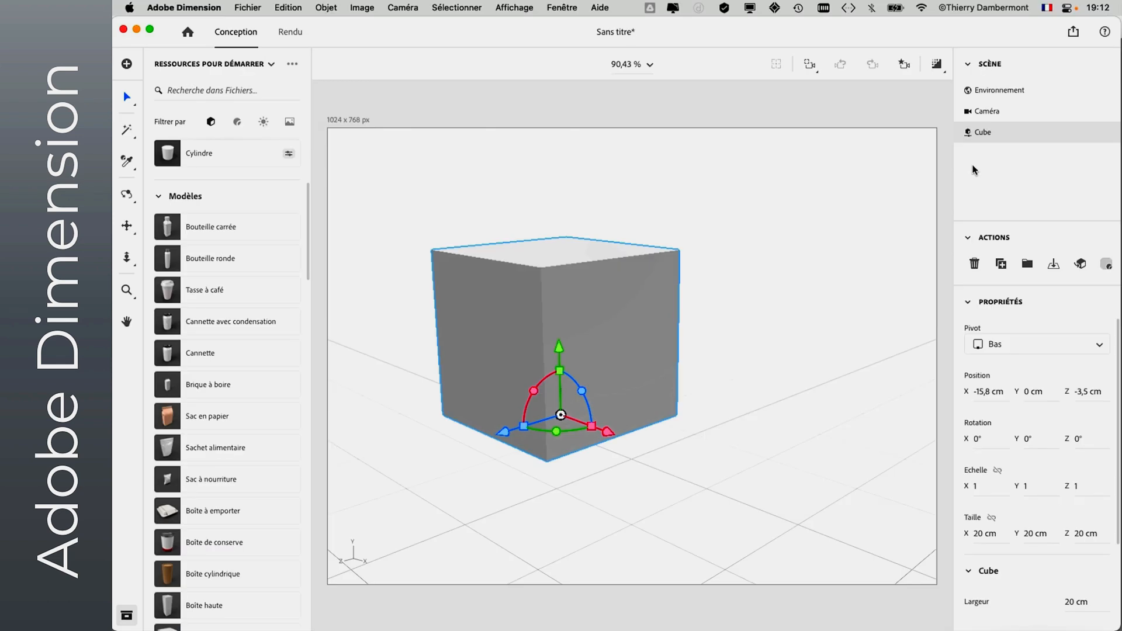
pyautogui.moveTo(560, 417); pyautogui.dragTo(536, 408)
pyautogui.scroll(5, 202, 233)
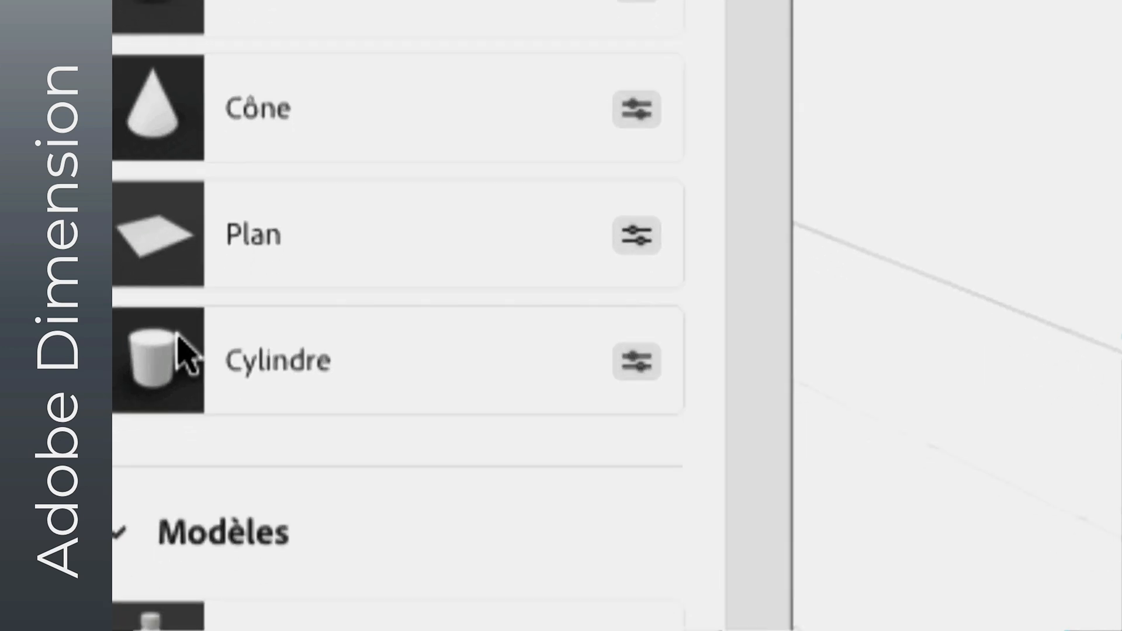
pyautogui.click(169, 114)
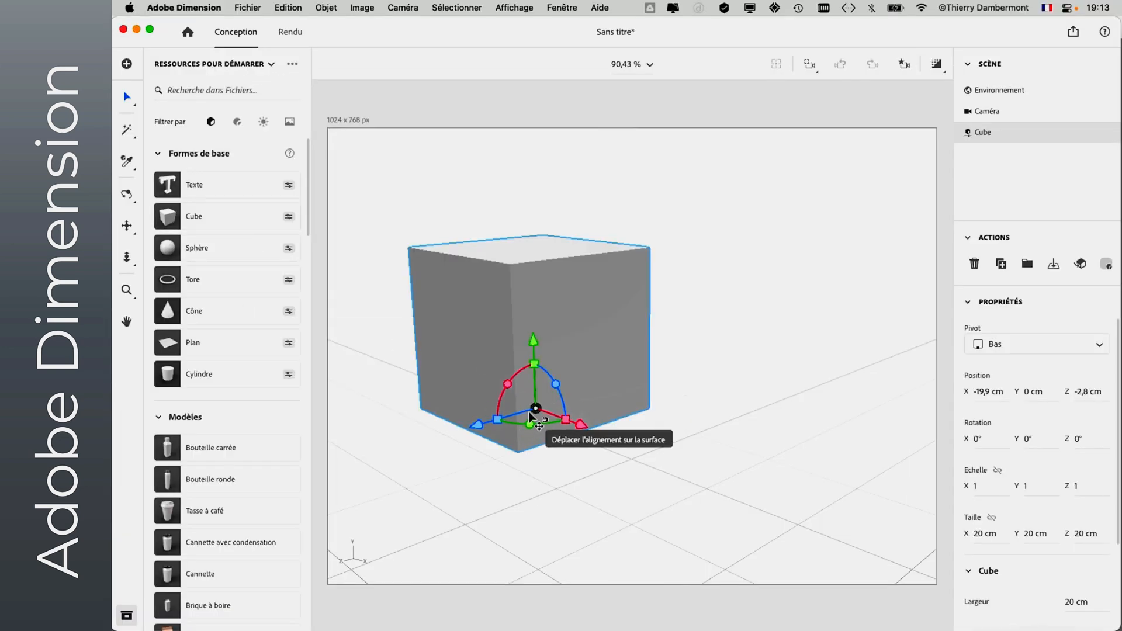
pyautogui.moveTo(536, 408)
pyautogui.mouseDown()
pyautogui.moveTo(510, 398)
pyautogui.moveTo(526, 399)
pyautogui.mouseUp()
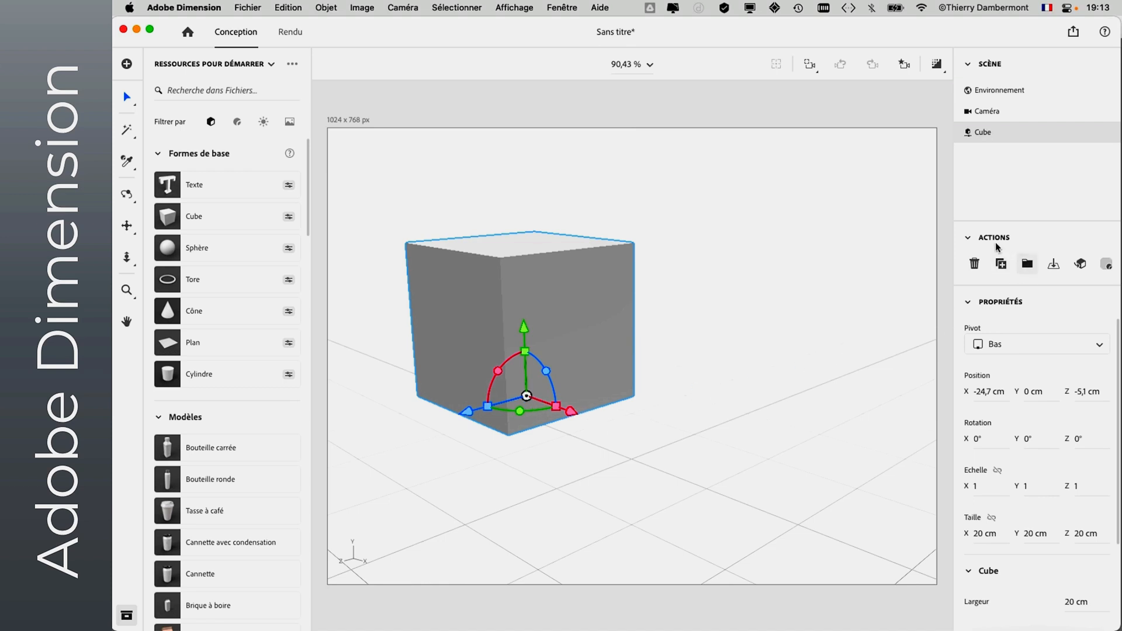
# - Convert the selected parametric cube to a standard model
pyautogui.click(969, 242)
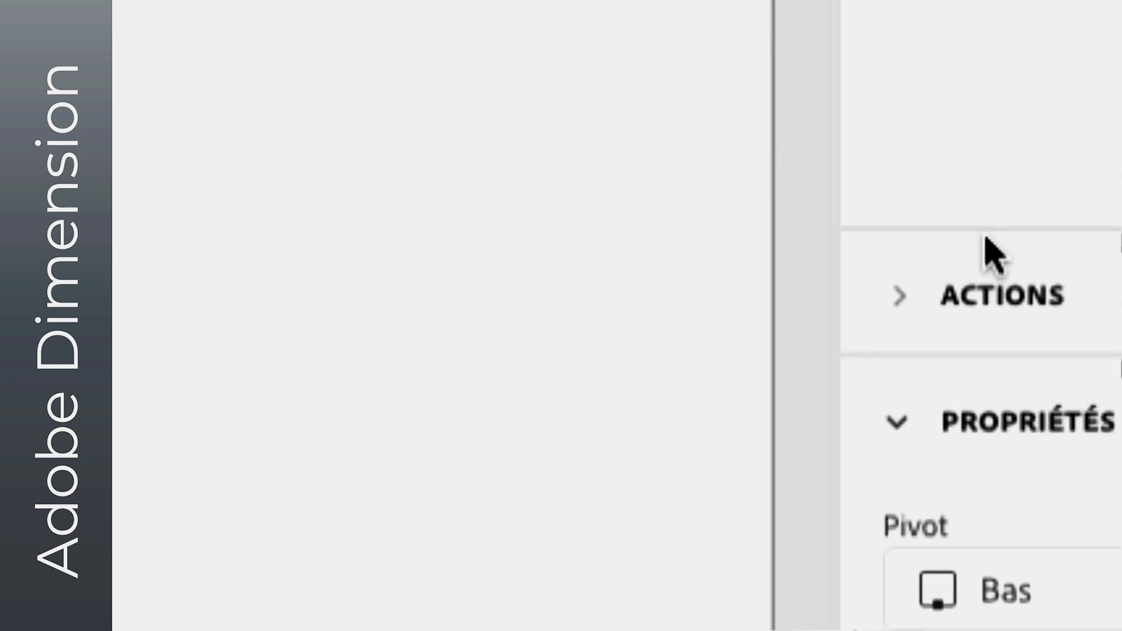
pyautogui.click(902, 298)
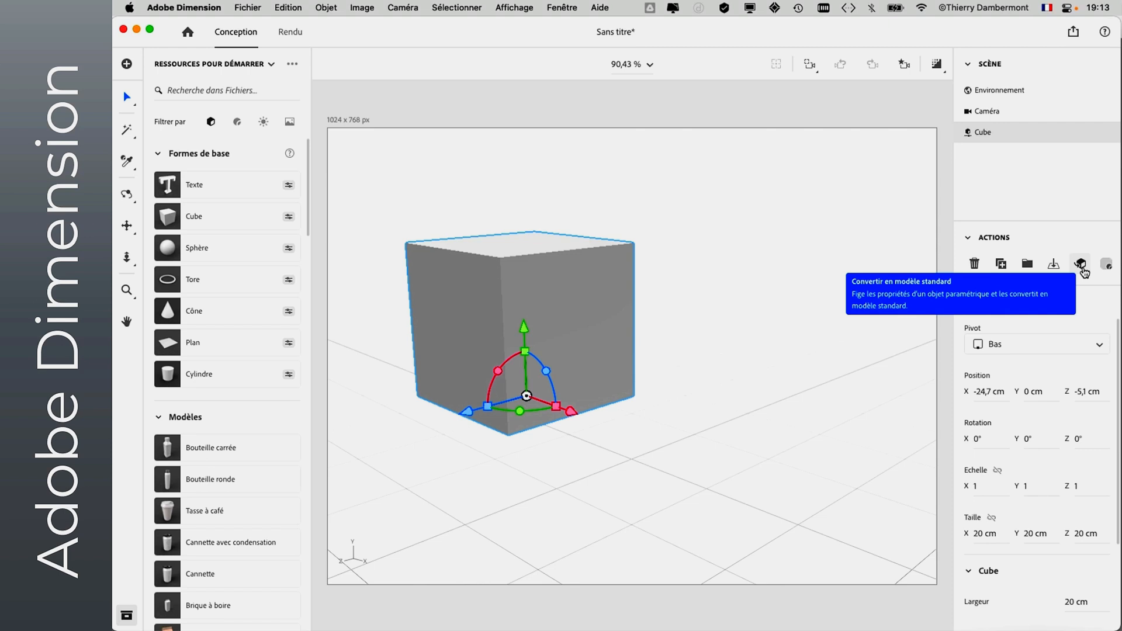
pyautogui.click(1083, 268)
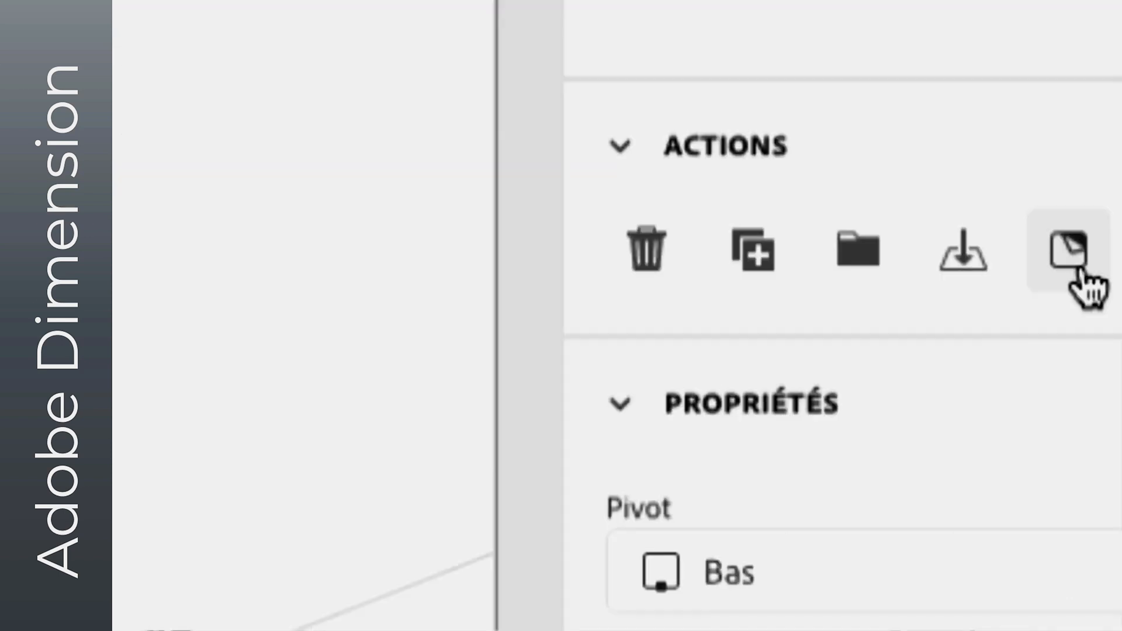
# - Import the HELIOTROPE.psd label image from the vintage bottle labels folder and place it on the selected cube
pyautogui.click(247, 7)
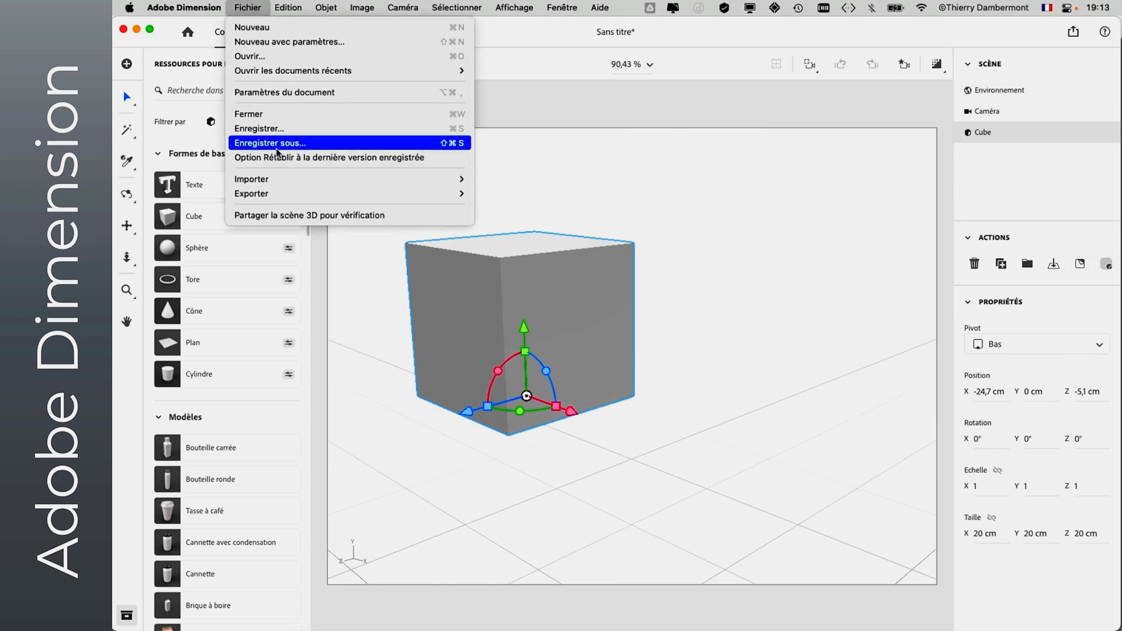
pyautogui.moveTo(304, 179)
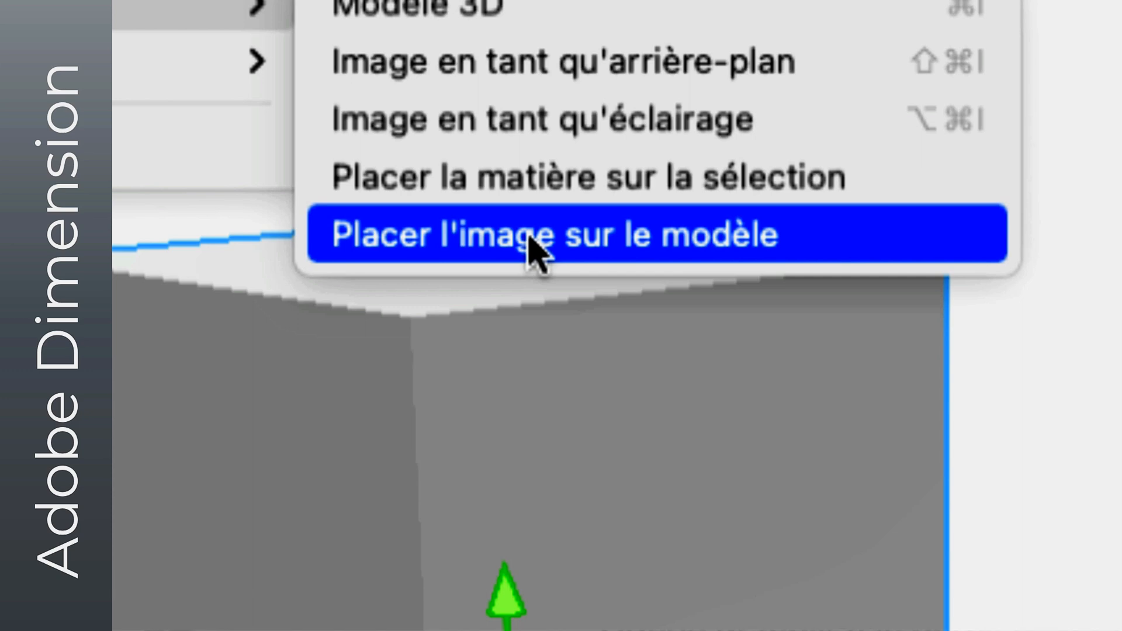
pyautogui.click(529, 238)
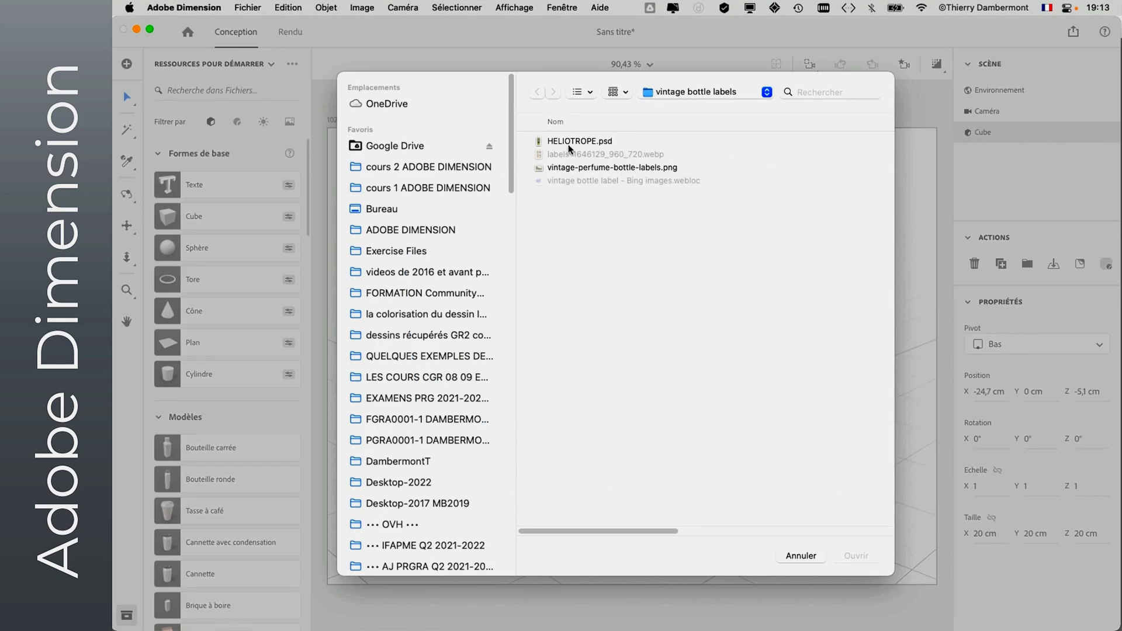
pyautogui.click(569, 146)
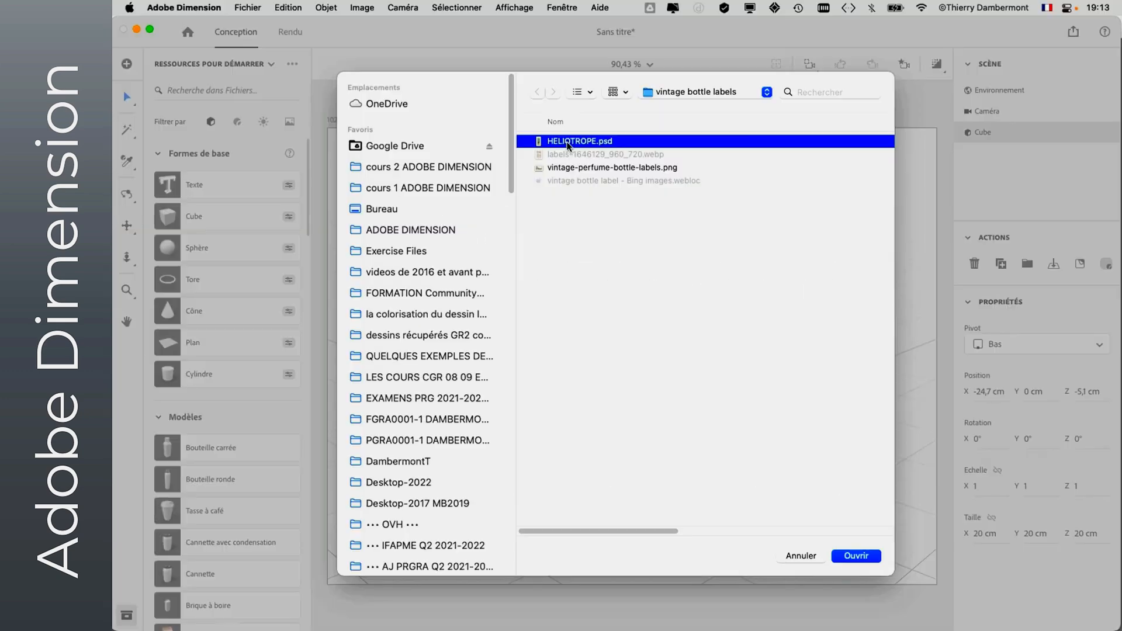
pyautogui.click(847, 543)
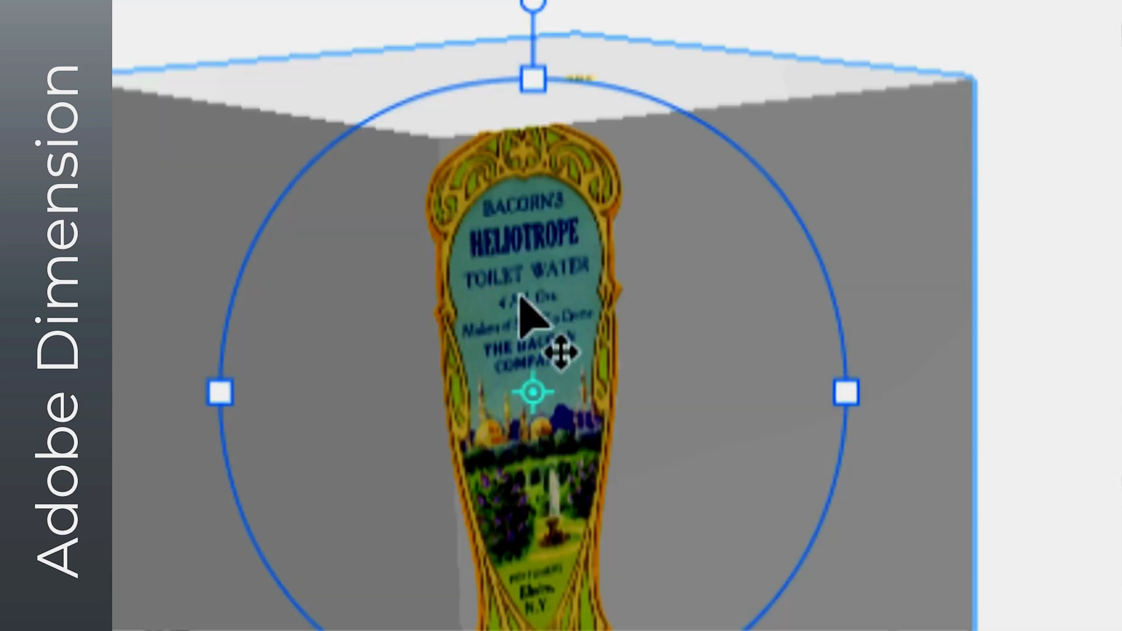
# - Move the label decal from the cube's front edge onto its right-hand face and scale it to about 19.9%
pyautogui.moveTo(520, 296); pyautogui.dragTo(571, 318)
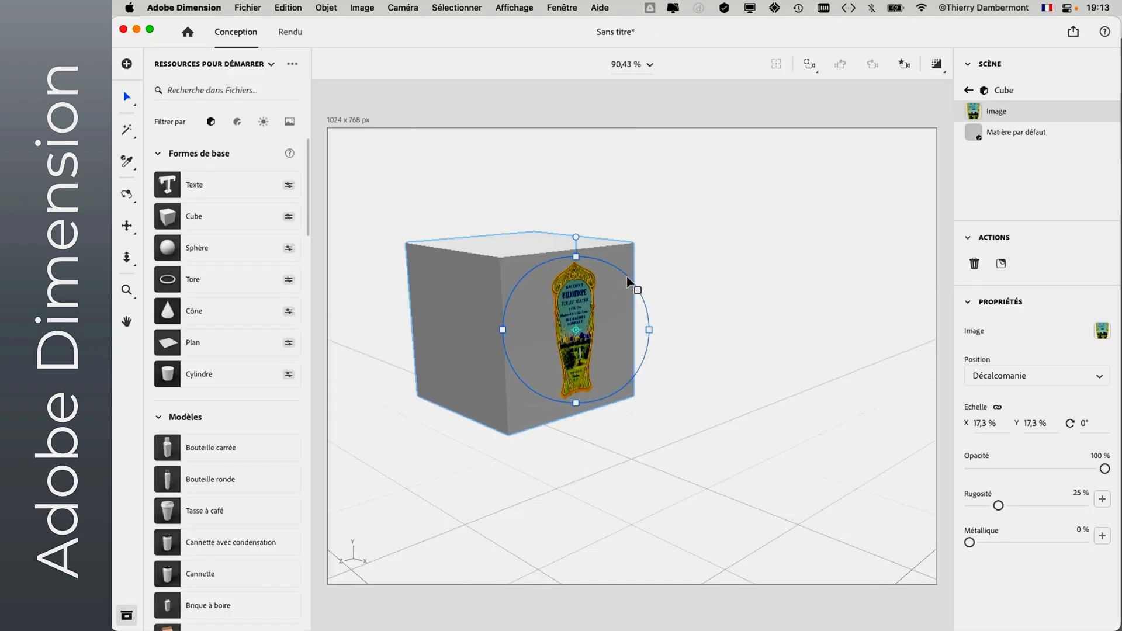
pyautogui.moveTo(627, 277); pyautogui.dragTo(655, 263)
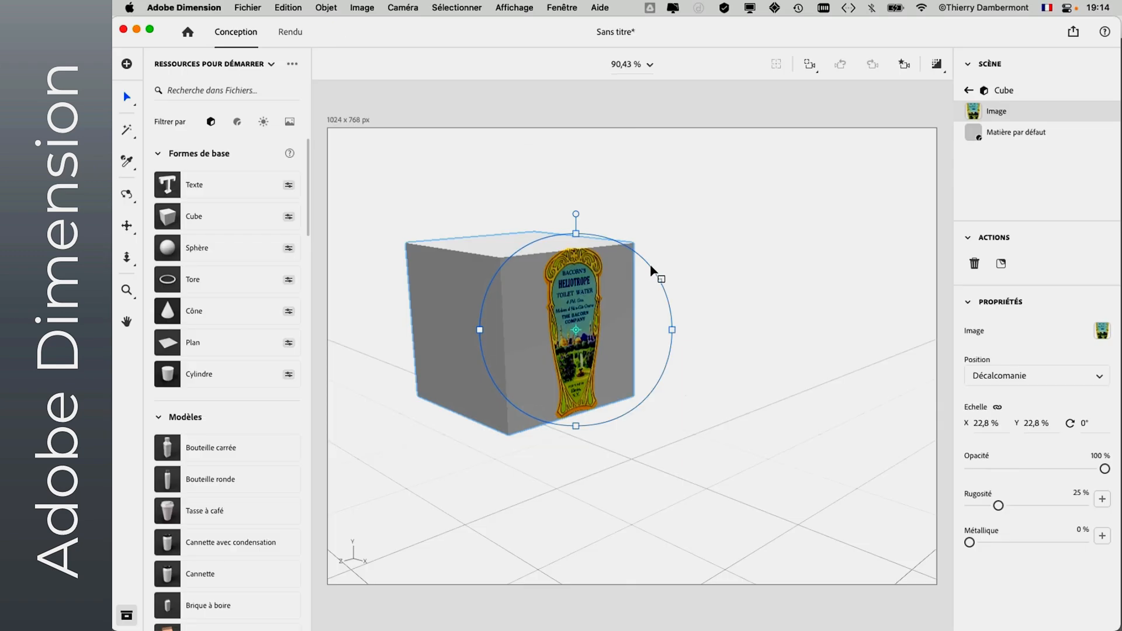
pyautogui.moveTo(651, 265)
pyautogui.mouseDown()
pyautogui.moveTo(622, 287)
pyautogui.moveTo(671, 258)
pyautogui.moveTo(642, 278)
pyautogui.mouseUp()
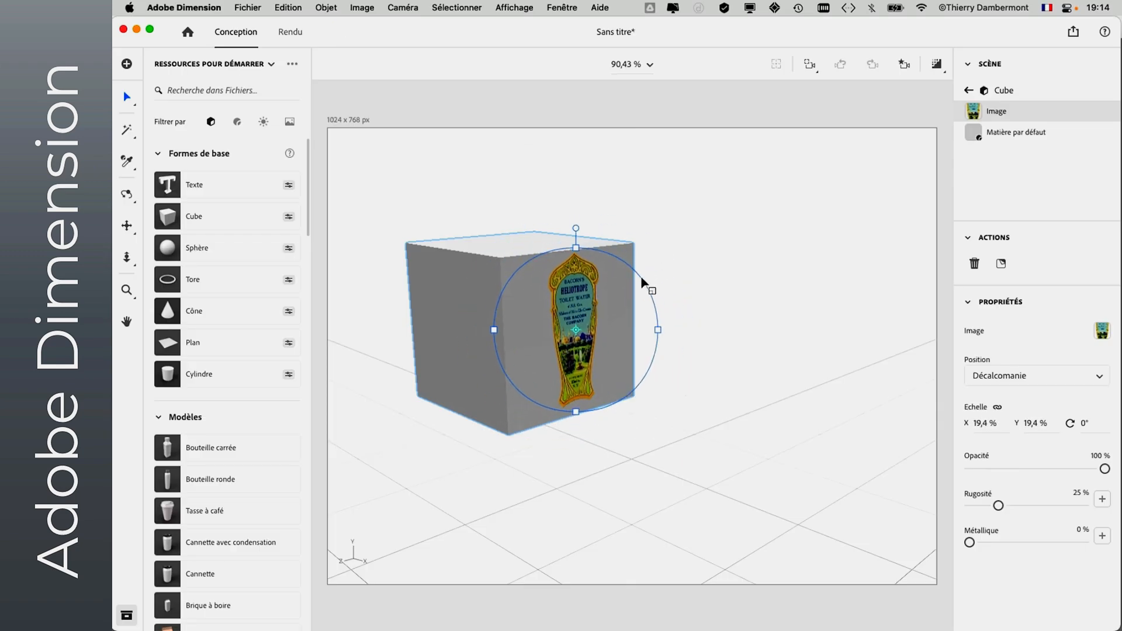
pyautogui.moveTo(658, 331); pyautogui.dragTo(801, 332)
pyautogui.press('super+z')
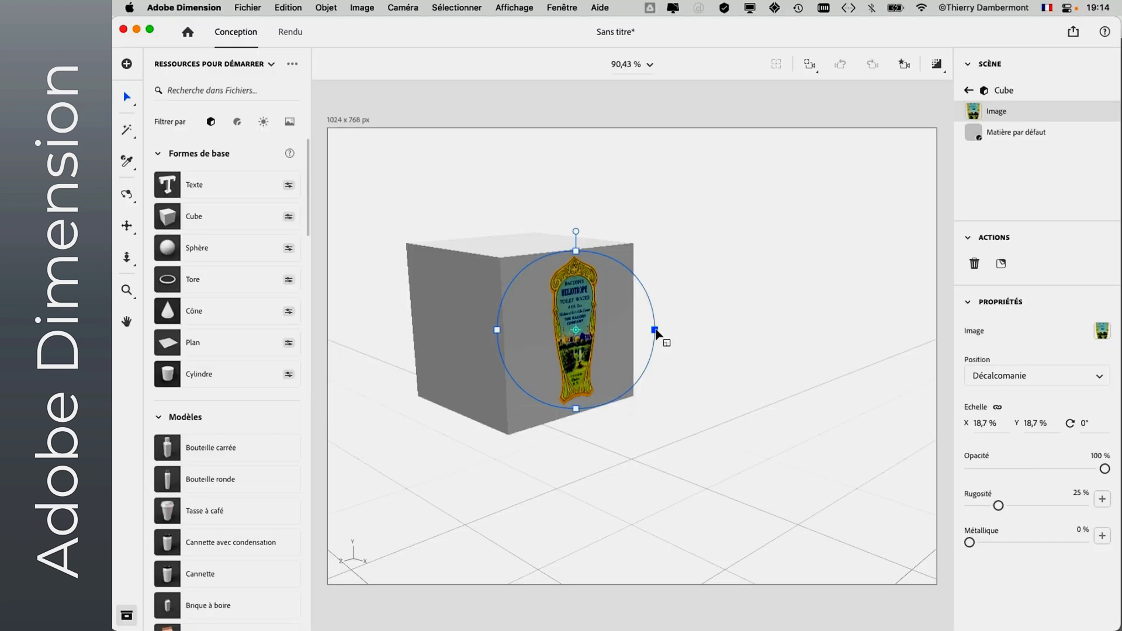
pyautogui.moveTo(655, 332)
pyautogui.mouseDown()
pyautogui.moveTo(786, 333)
pyautogui.moveTo(653, 334)
pyautogui.mouseUp()
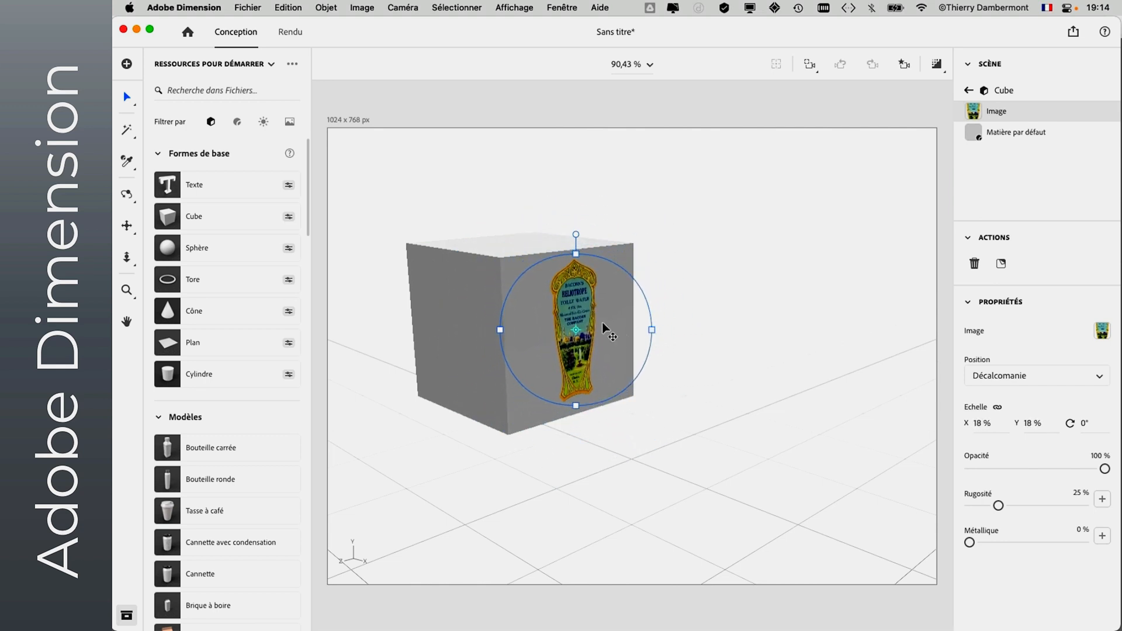
pyautogui.moveTo(584, 308); pyautogui.dragTo(581, 313)
pyautogui.moveTo(650, 337); pyautogui.dragTo(657, 335)
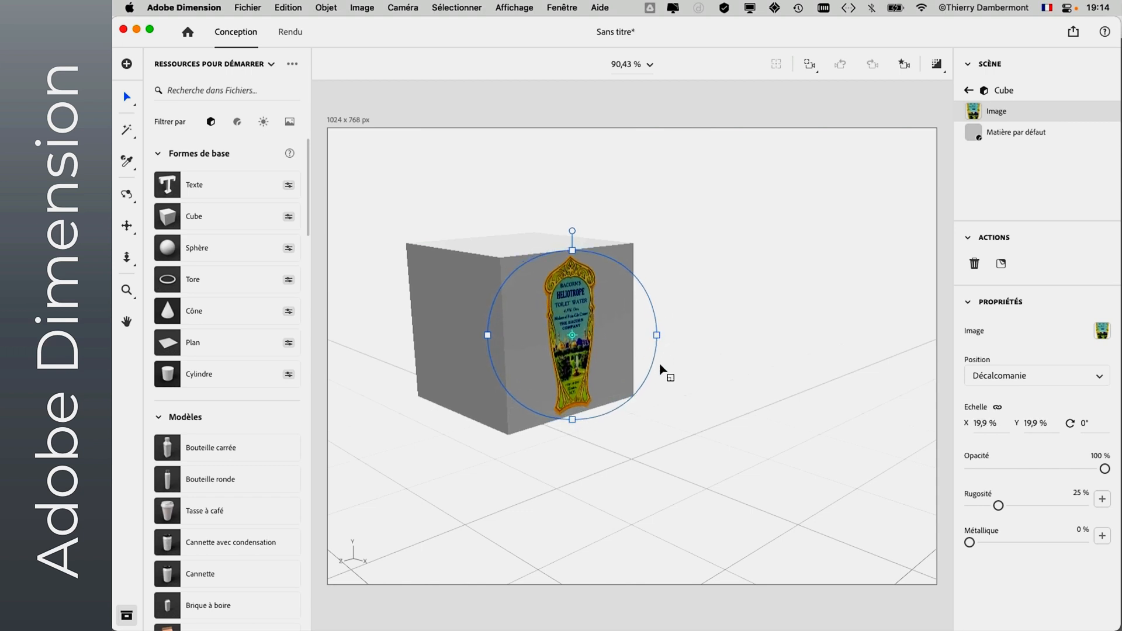
pyautogui.click(663, 211)
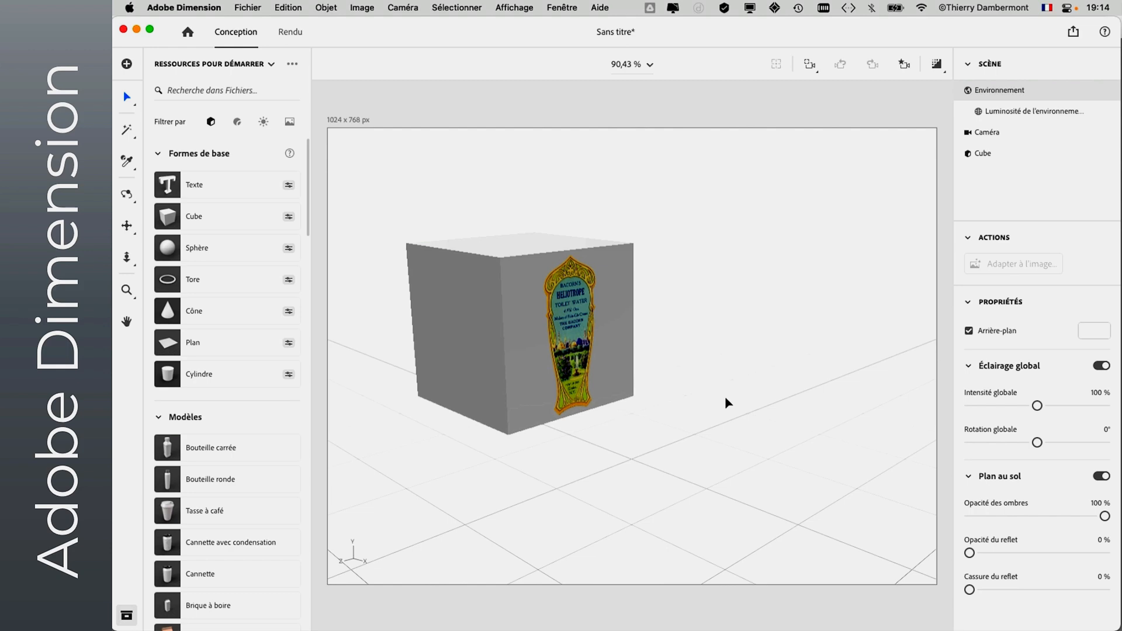
# - Save the scene as "primitives - 01" in the cours 2 ADOBE DIMENSION folder
pyautogui.click(253, 8)
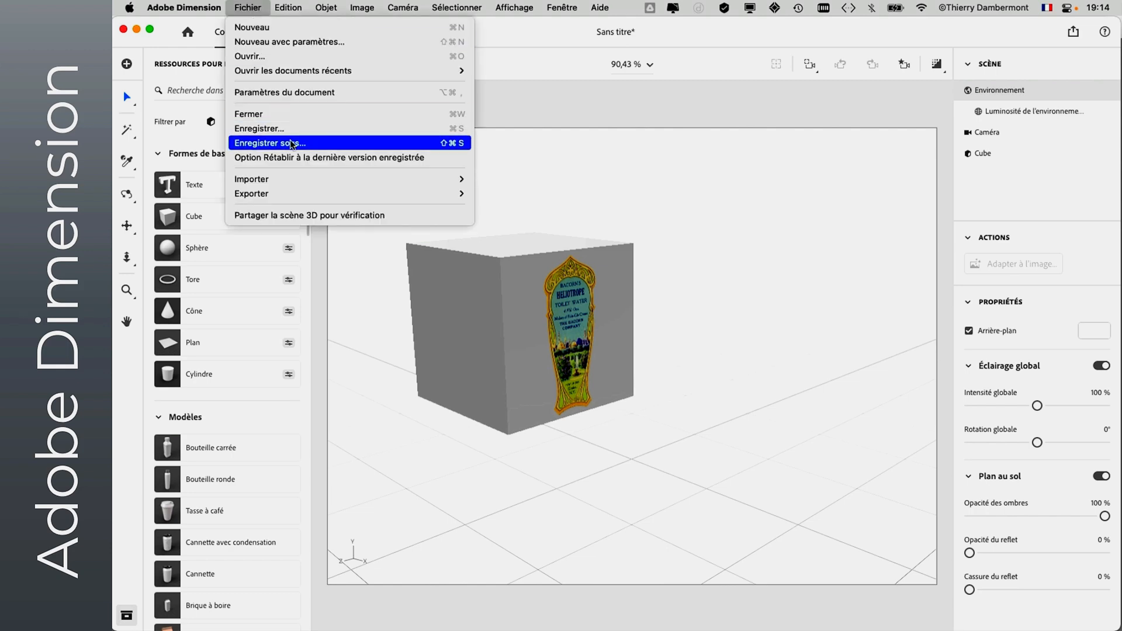
pyautogui.click(292, 144)
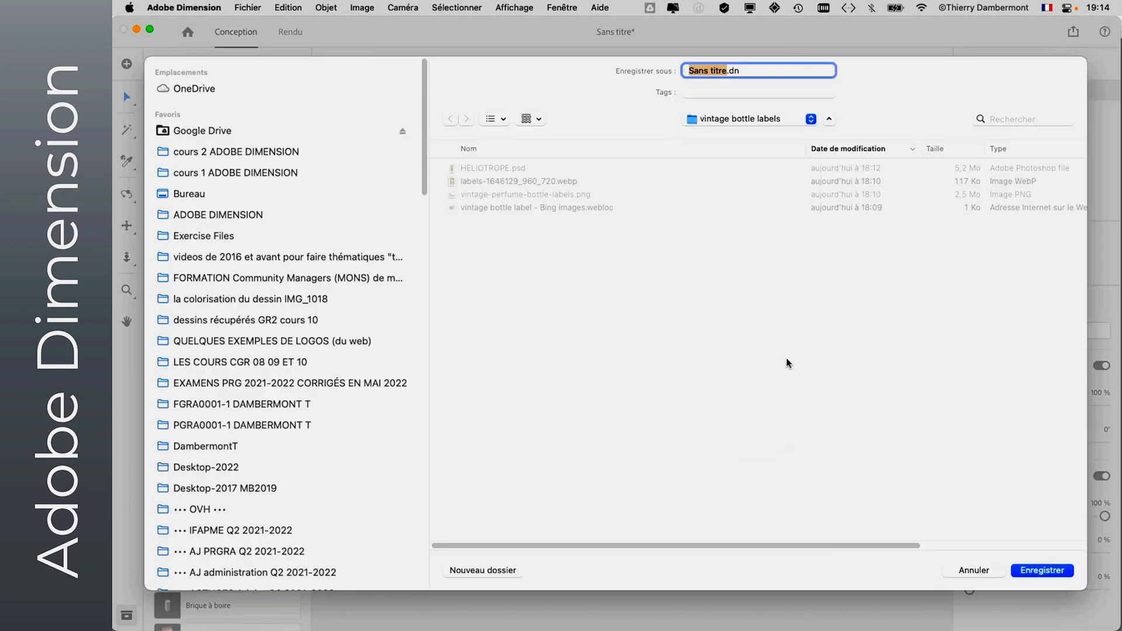
pyautogui.click(227, 153)
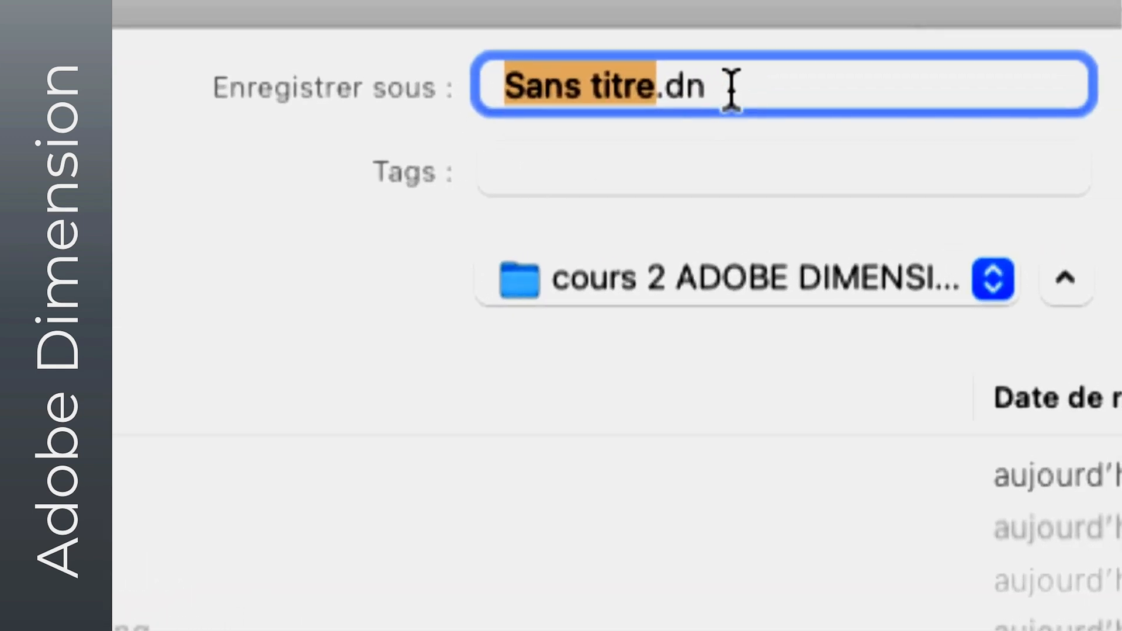
pyautogui.write('primitives ')
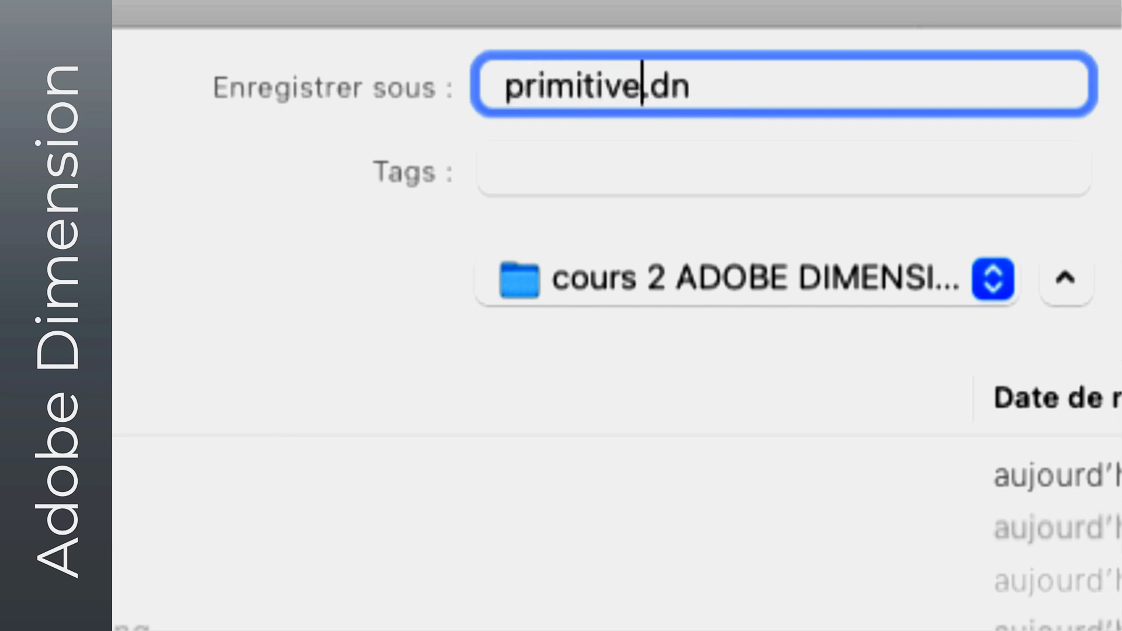
pyautogui.write('- 01')
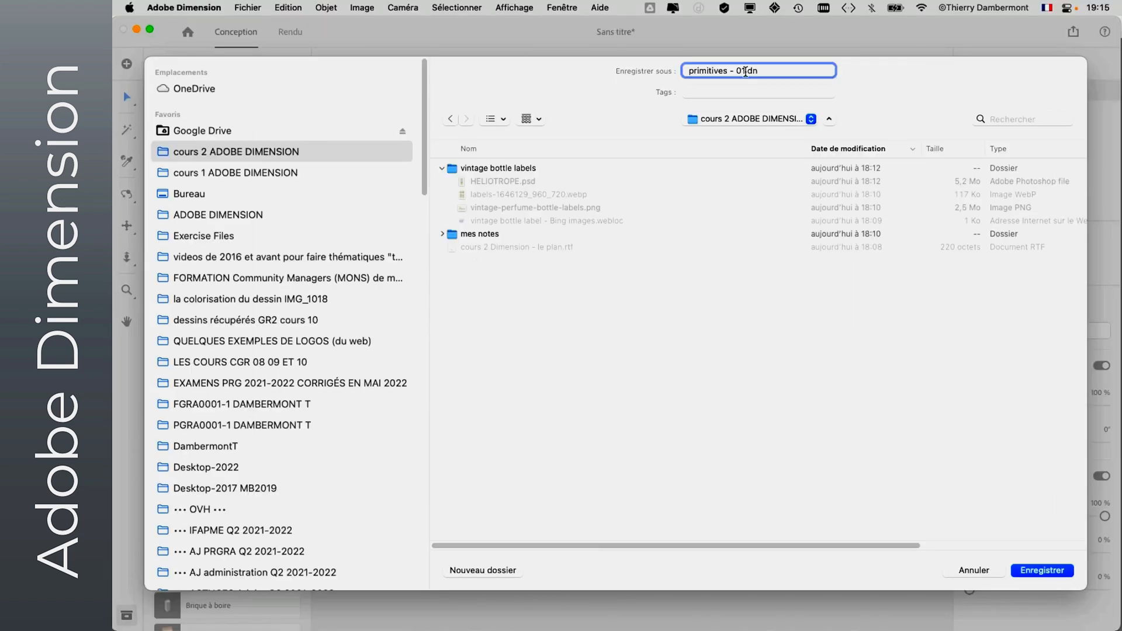
pyautogui.click(1043, 570)
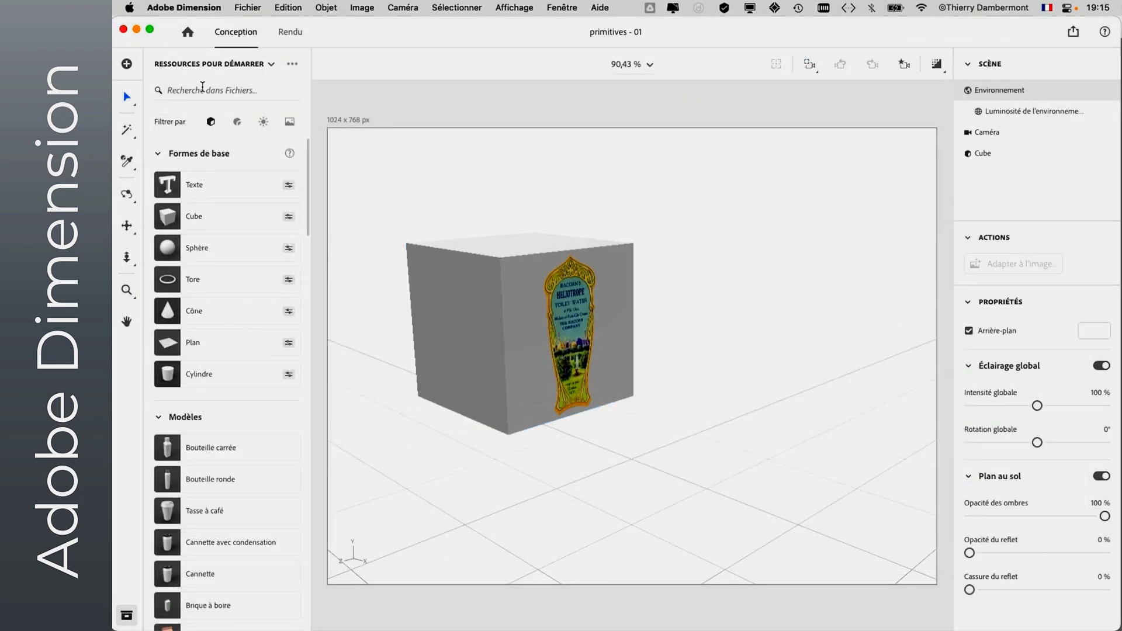
# - Close the saved scene and create a new one
pyautogui.click(248, 8)
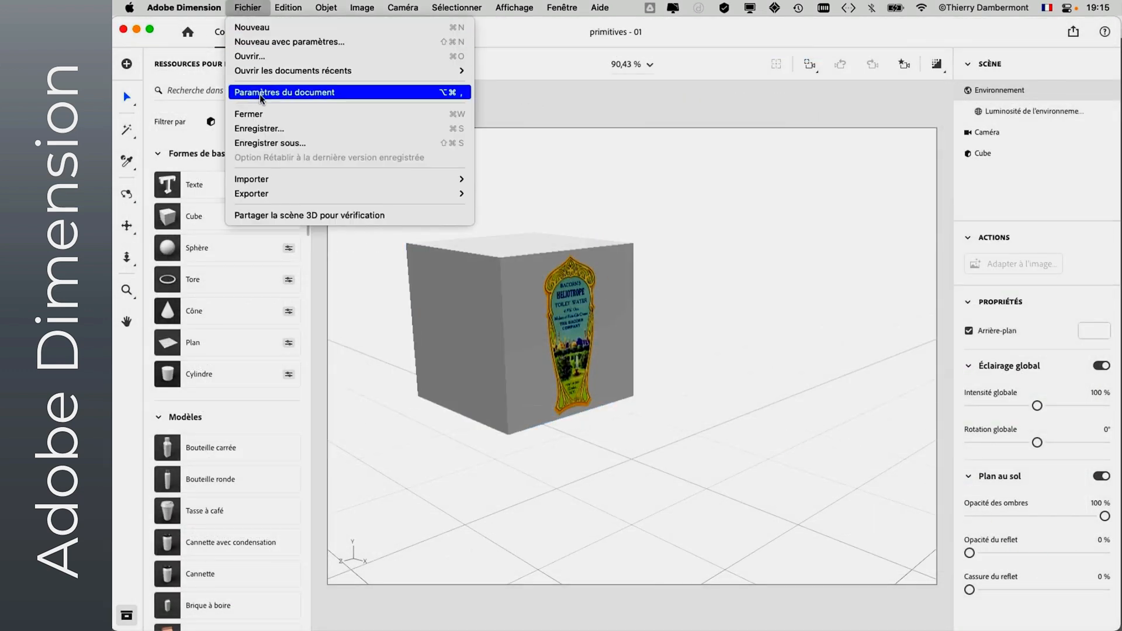
pyautogui.click(260, 113)
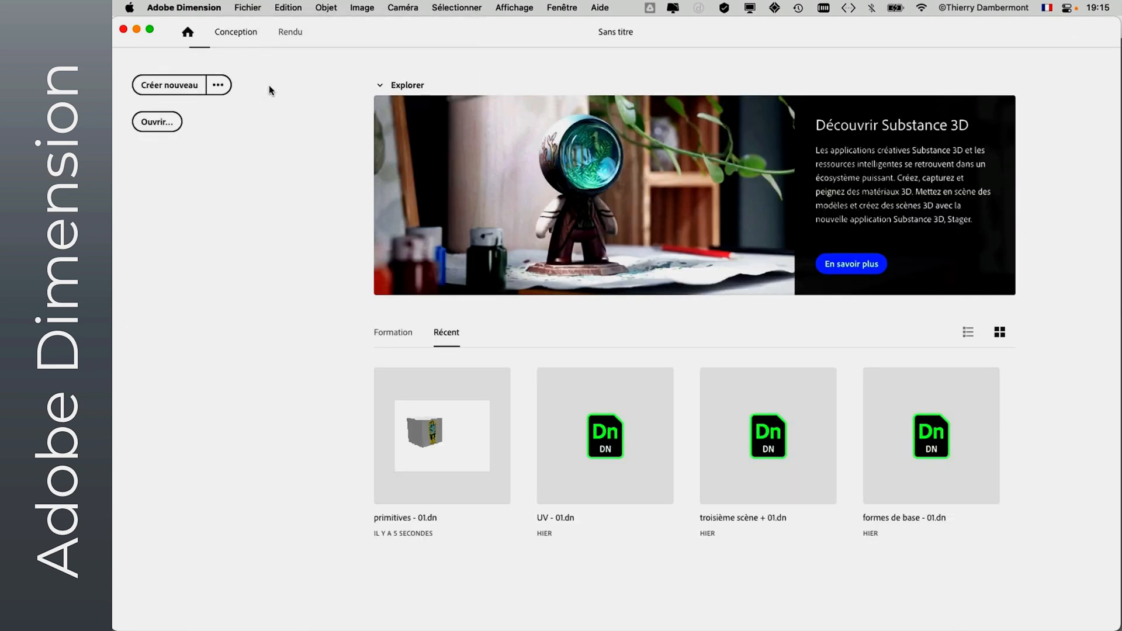
pyautogui.click(175, 91)
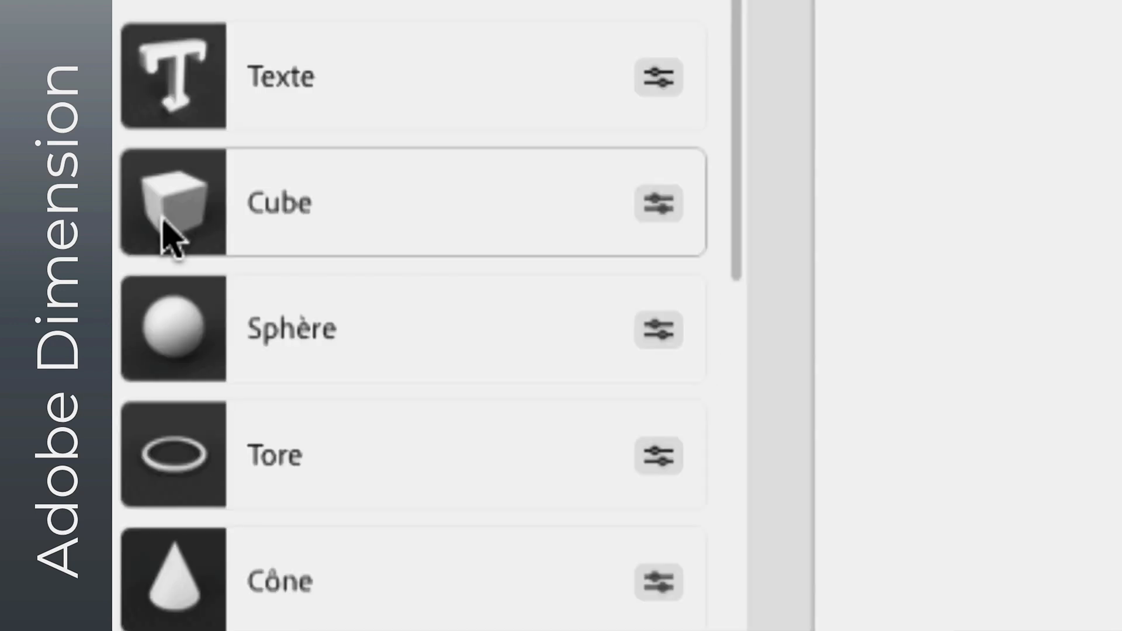
# - Add a cube from the basic shapes and move it along the ground to about X -13.9 cm, Z 0.7 cm
pyautogui.click(164, 221)
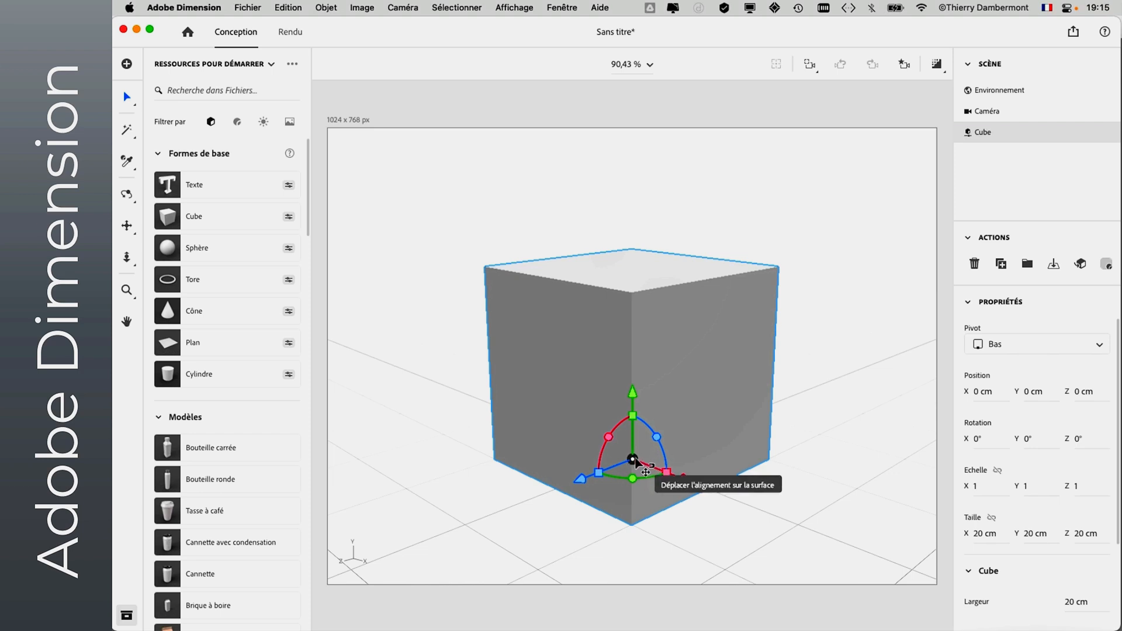
pyautogui.moveTo(647, 460); pyautogui.dragTo(543, 429)
pyautogui.click(968, 305)
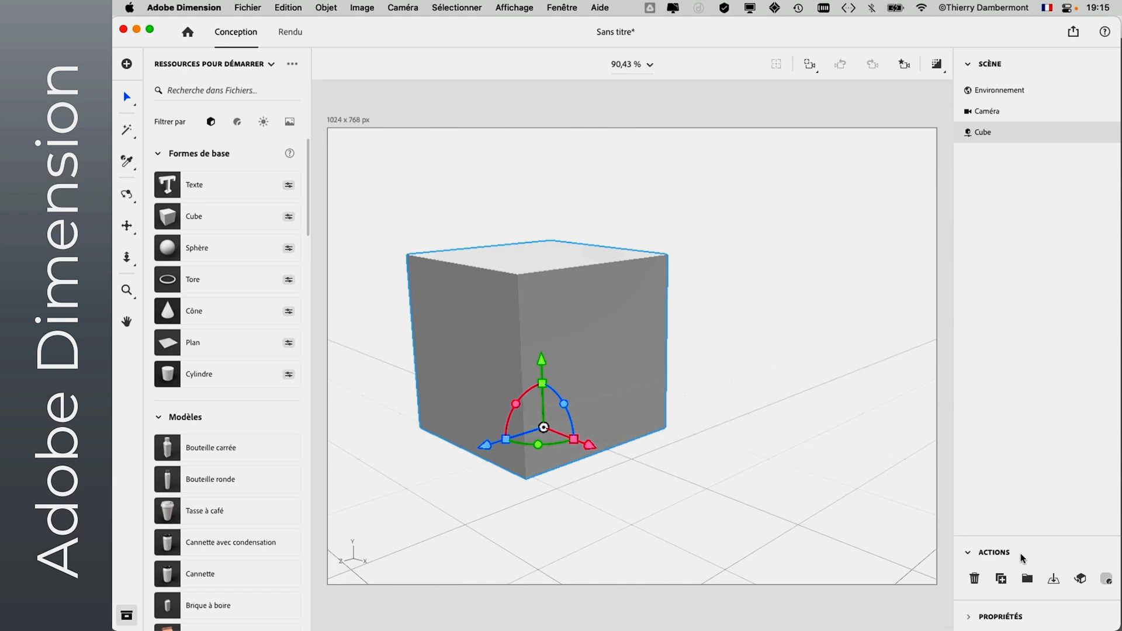
pyautogui.click(971, 618)
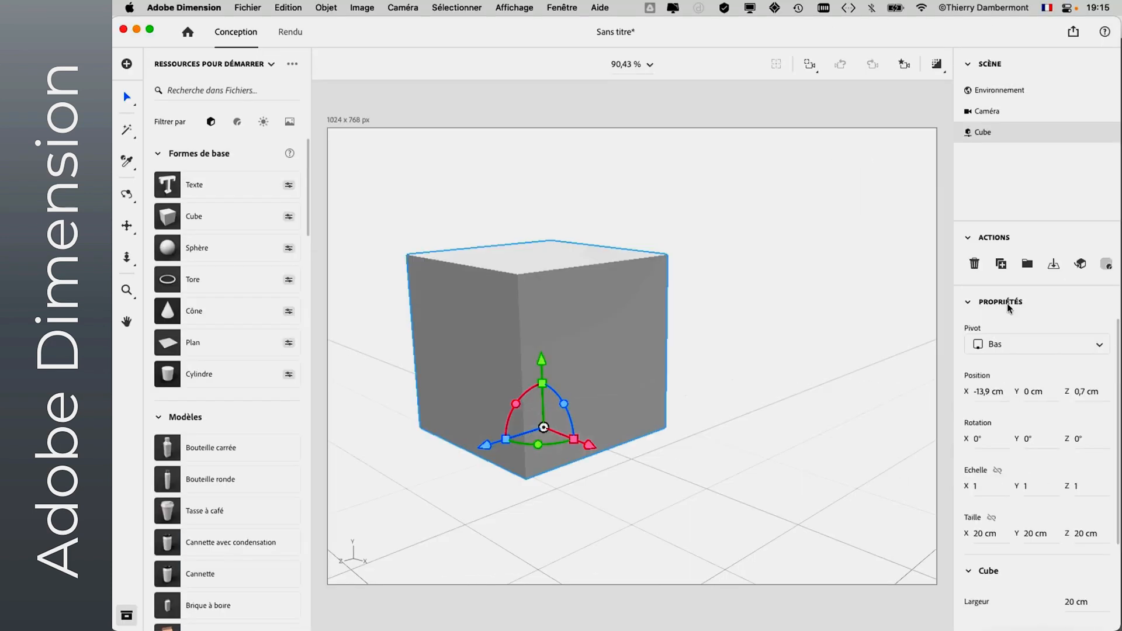
# - Enable the bevel on the parametric cube and show its bevel settings
pyautogui.scroll(-4, 1037, 398)
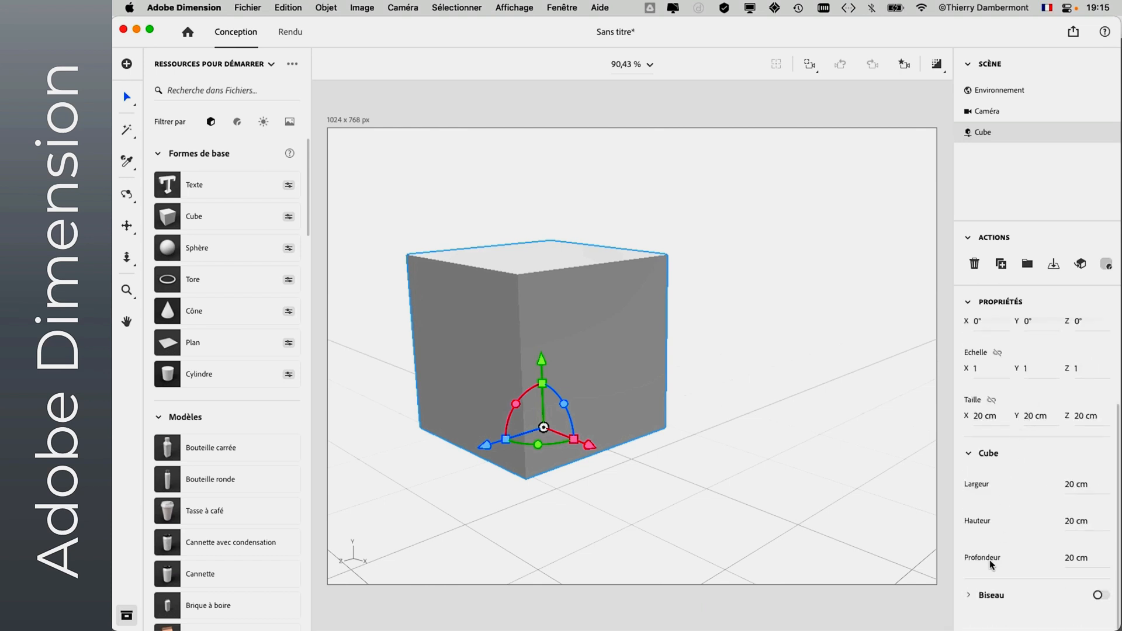
pyautogui.click(970, 595)
pyautogui.scroll(-3, 1006, 537)
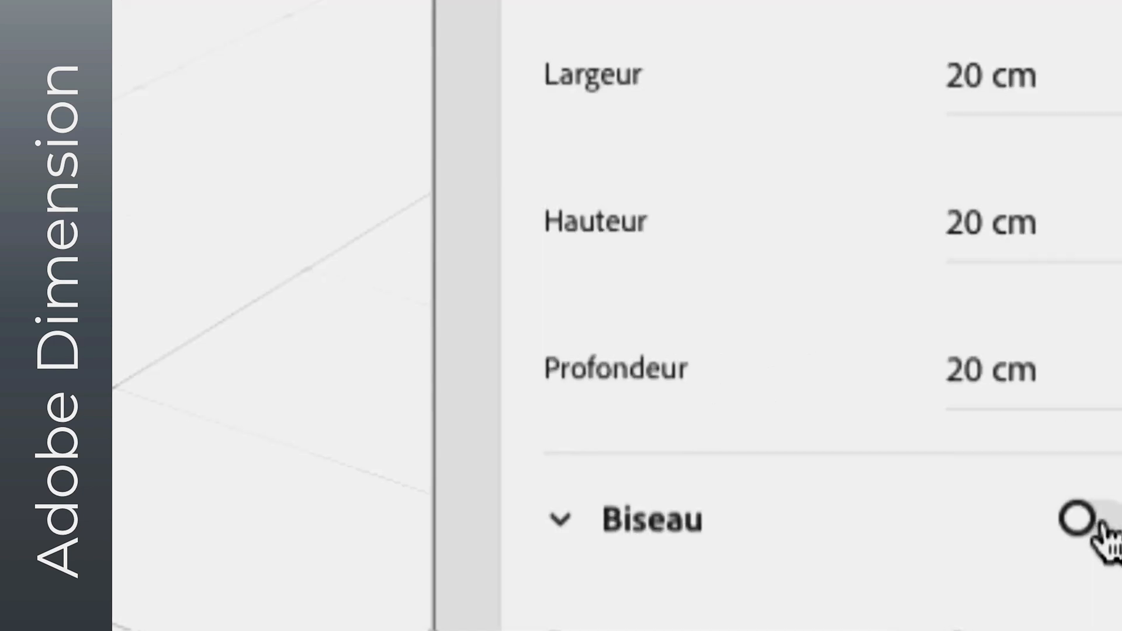
pyautogui.click(1099, 526)
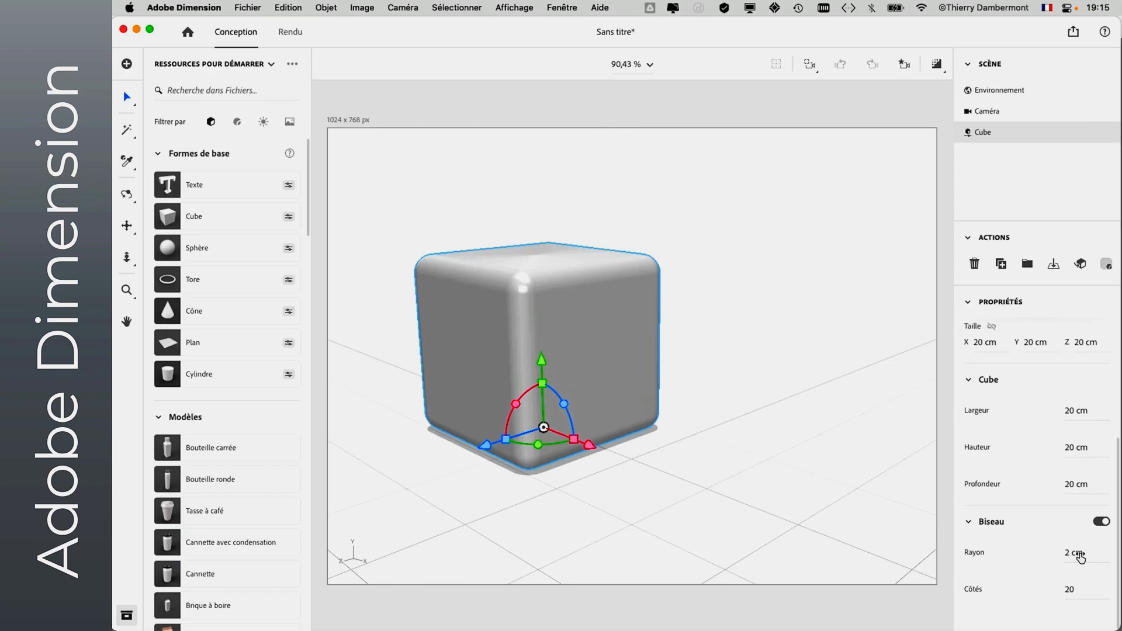
# - Try a 5 cm bevel radius, return it to 2 cm, and reduce the number of bevel sides to make a flat chamfer
pyautogui.moveTo(1081, 557)
pyautogui.mouseDown()
pyautogui.moveTo(1070, 557)
pyautogui.moveTo(1093, 557)
pyautogui.mouseUp()
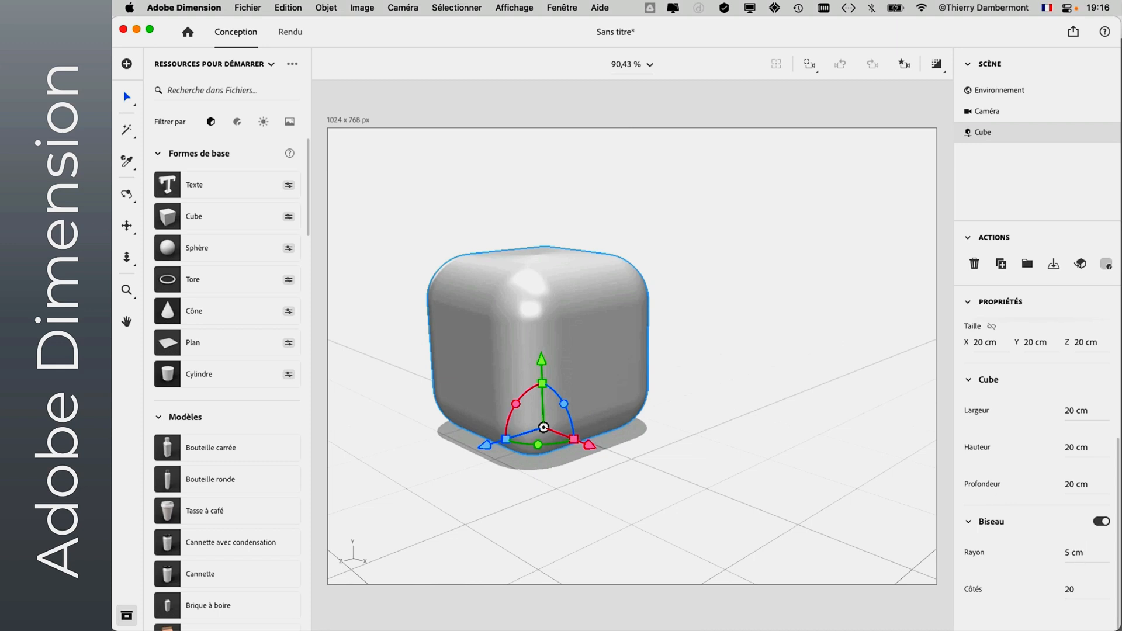
pyautogui.moveTo(1093, 556); pyautogui.dragTo(1083, 556)
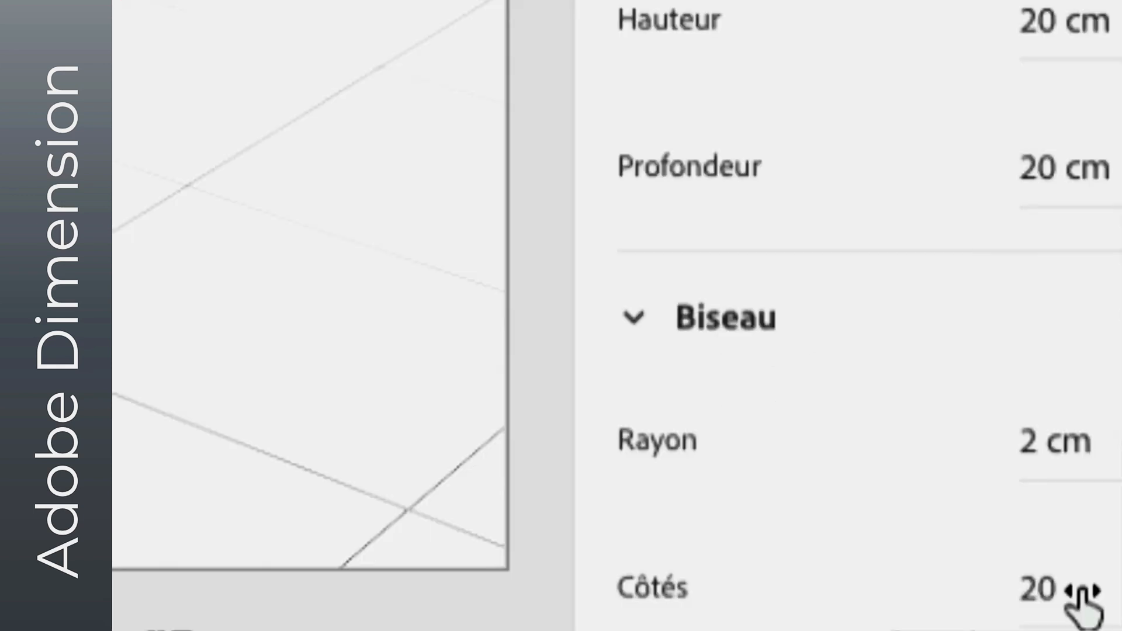
pyautogui.moveTo(1083, 608); pyautogui.dragTo(1069, 608)
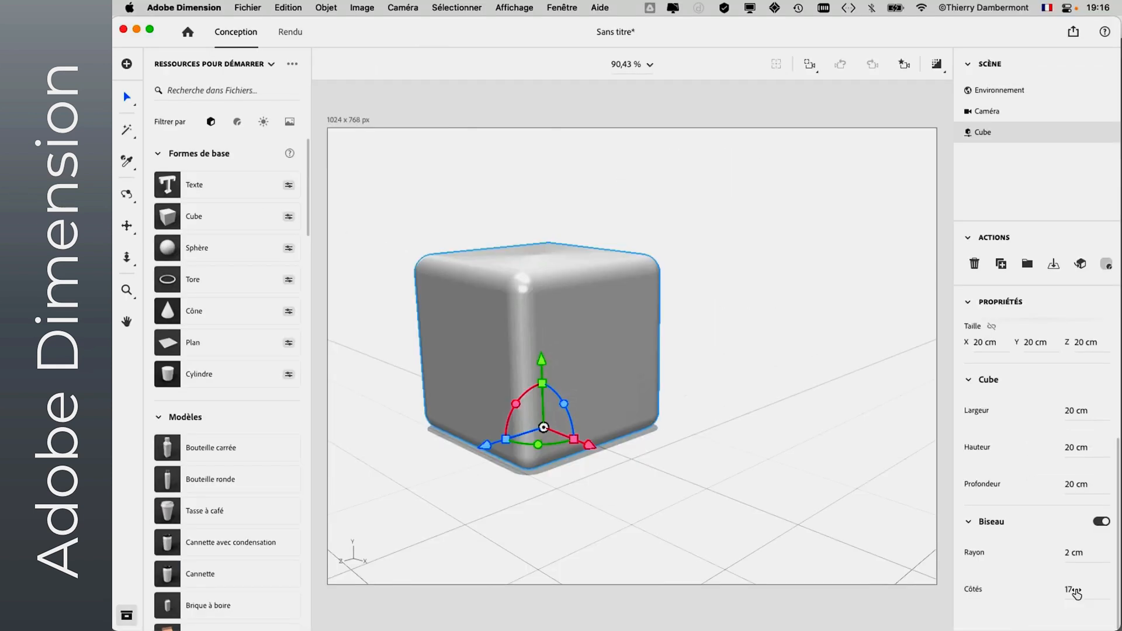
pyautogui.moveTo(1085, 595); pyautogui.dragTo(1062, 595)
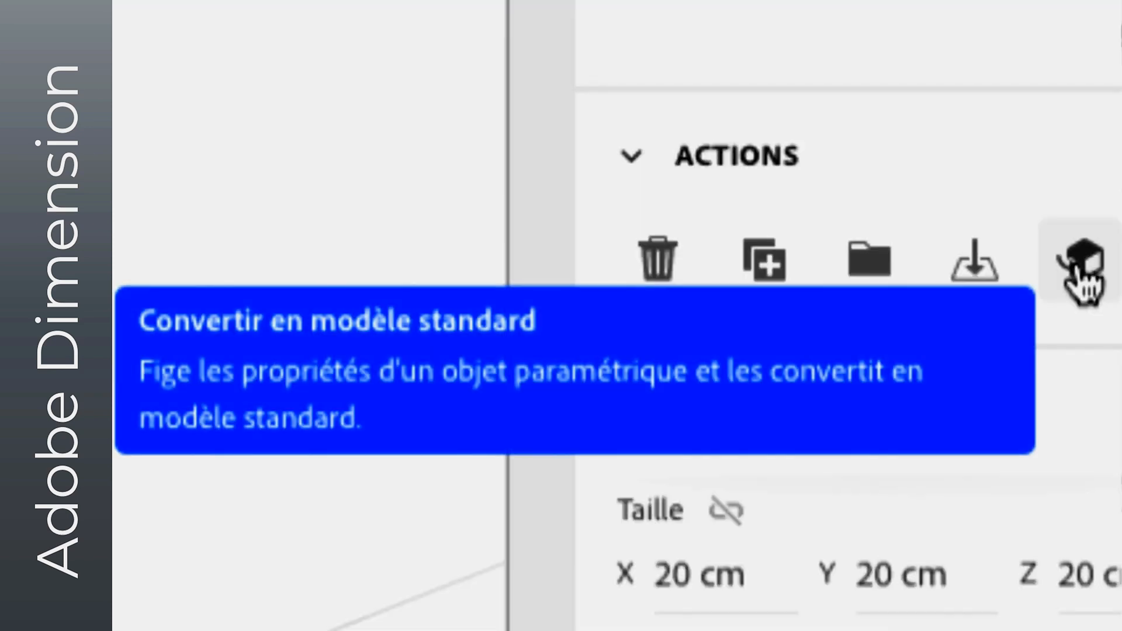
# - Convert the beveled cube to a standard model and place the HELIOTROPE.psd image on it
pyautogui.click(1076, 268)
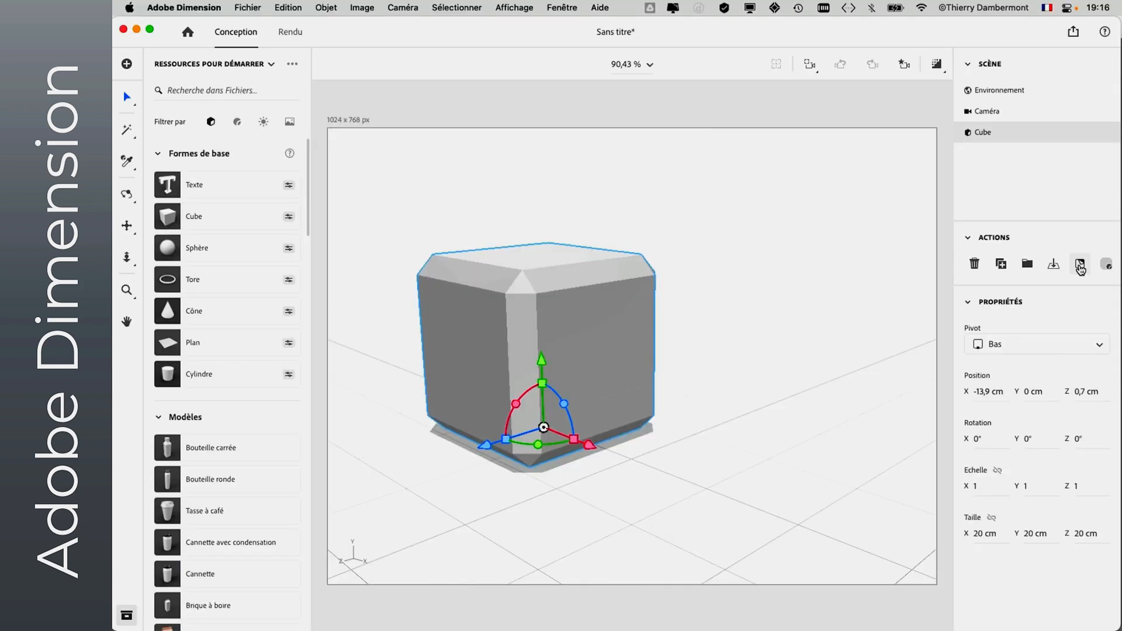
pyautogui.click(248, 7)
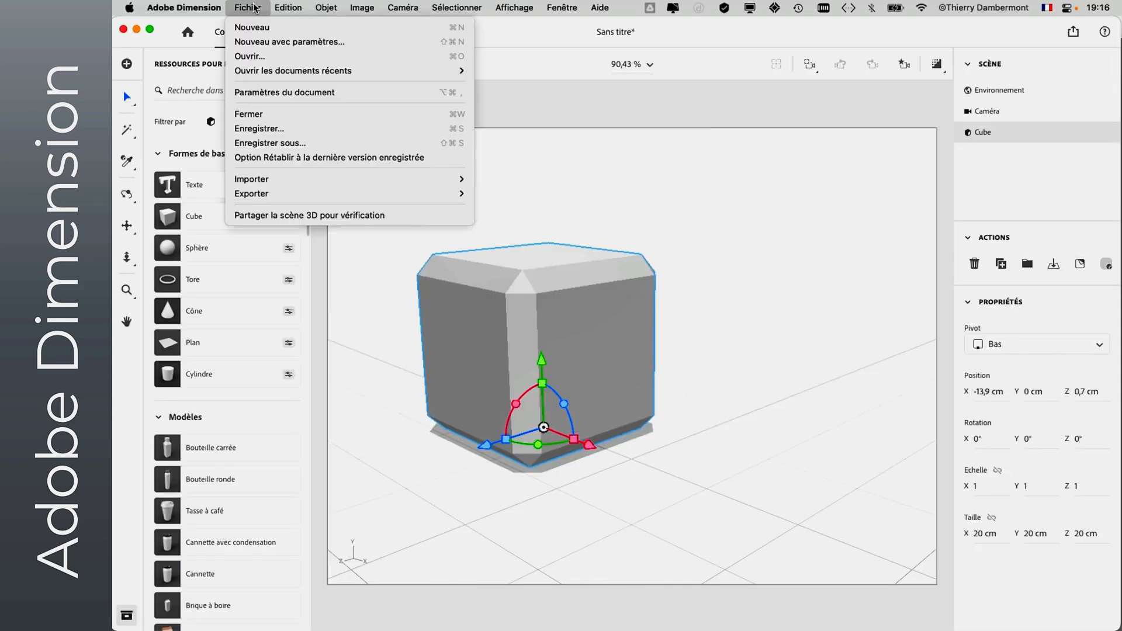
pyautogui.moveTo(267, 179)
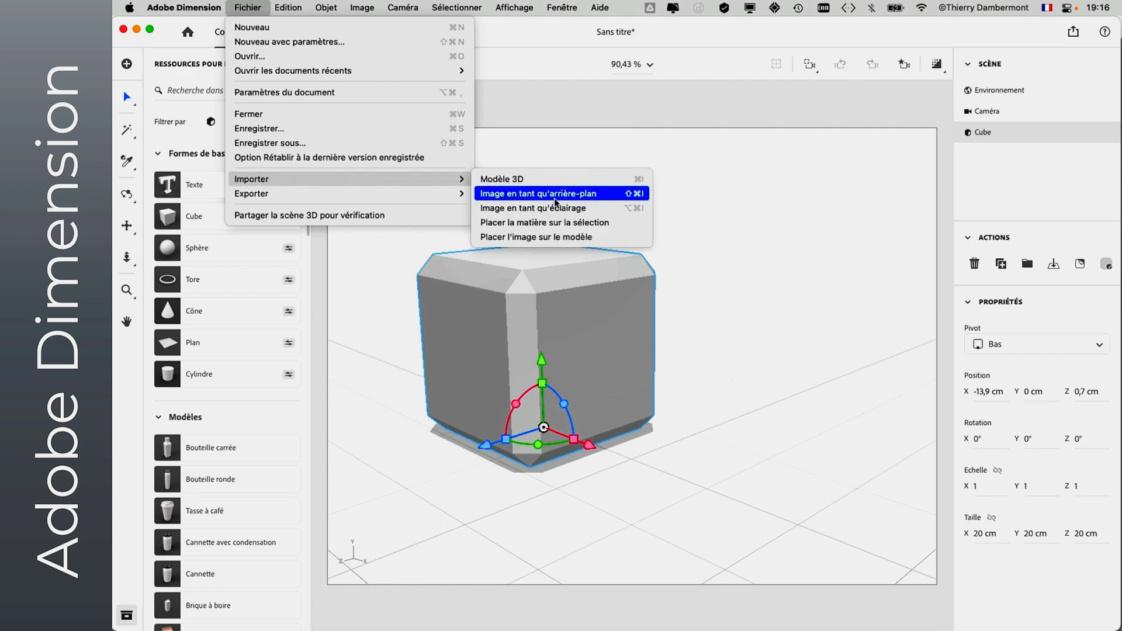
pyautogui.click(579, 237)
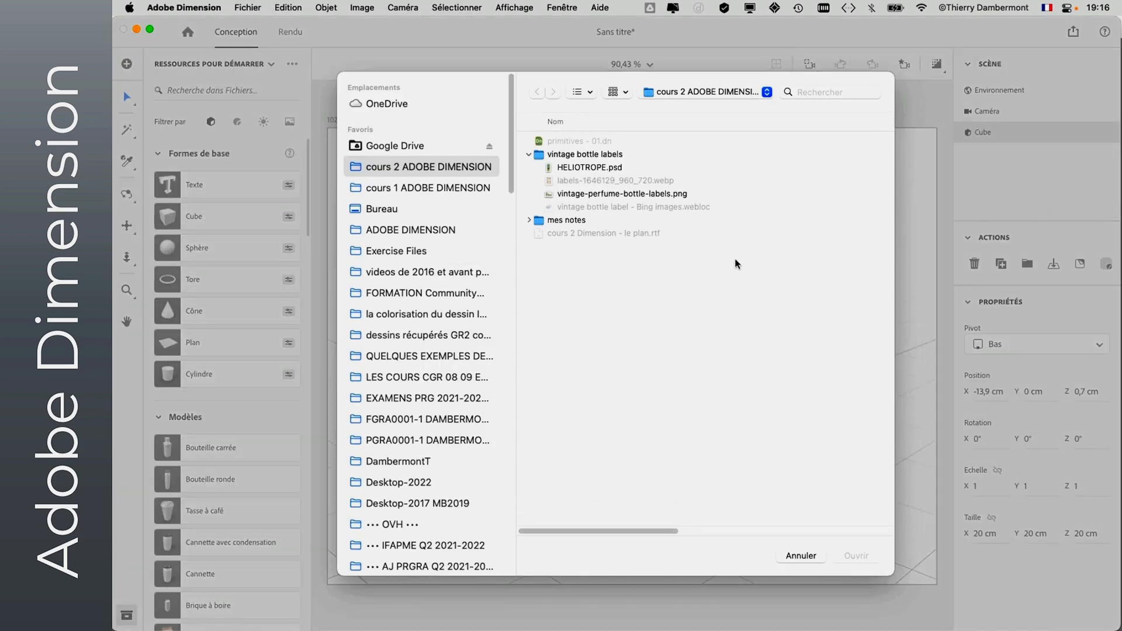
pyautogui.click(585, 170)
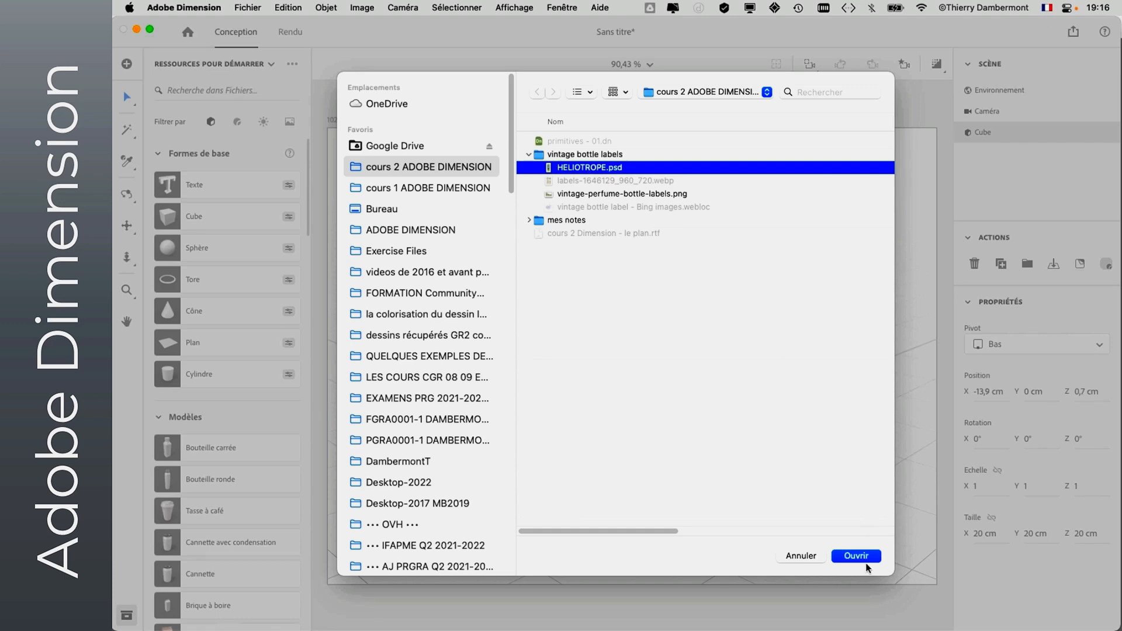
pyautogui.click(865, 556)
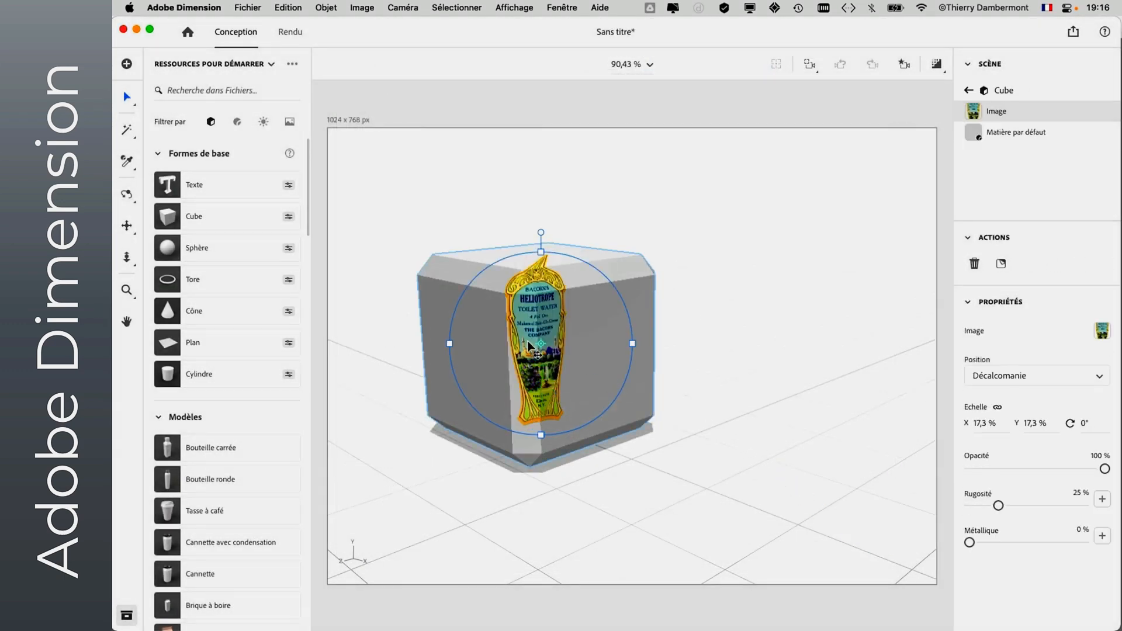
# - Reposition the label image onto the cube's right-hand face and scale it to about 18.4 % so it fits
pyautogui.moveTo(530, 347); pyautogui.dragTo(584, 365)
pyautogui.moveTo(659, 306); pyautogui.dragTo(684, 280)
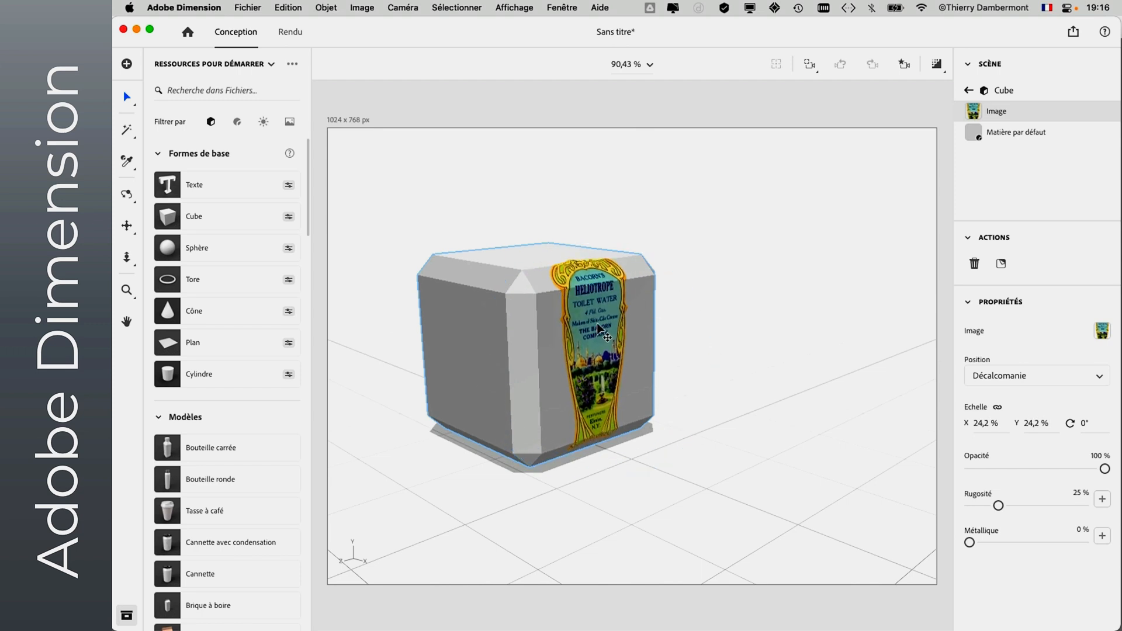
pyautogui.moveTo(599, 329); pyautogui.dragTo(590, 304)
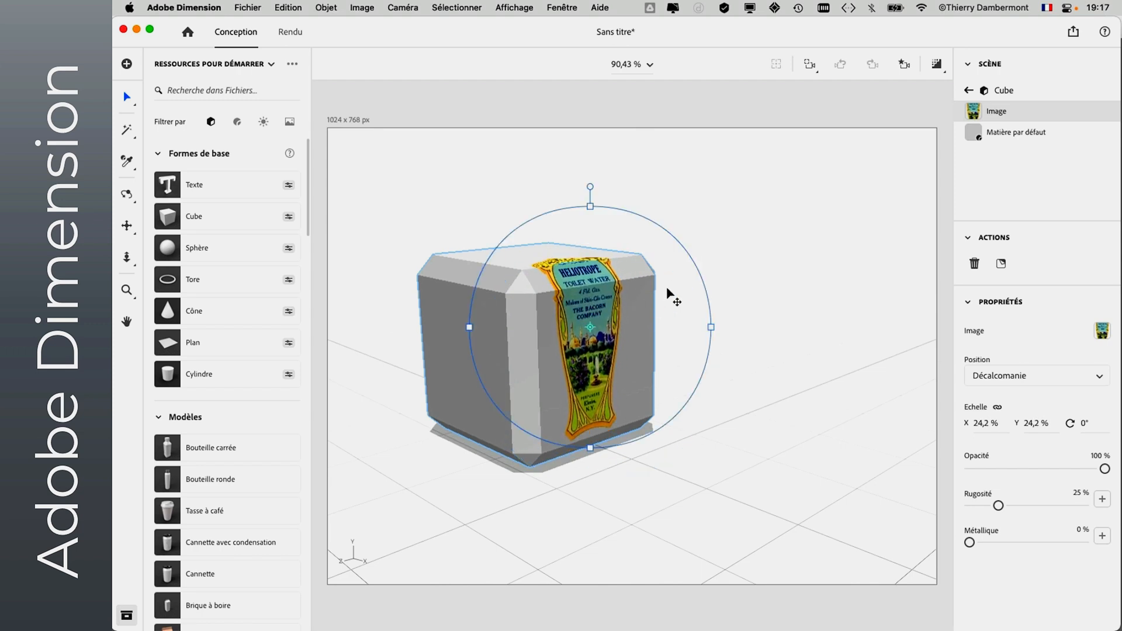
pyautogui.moveTo(707, 283); pyautogui.dragTo(669, 305)
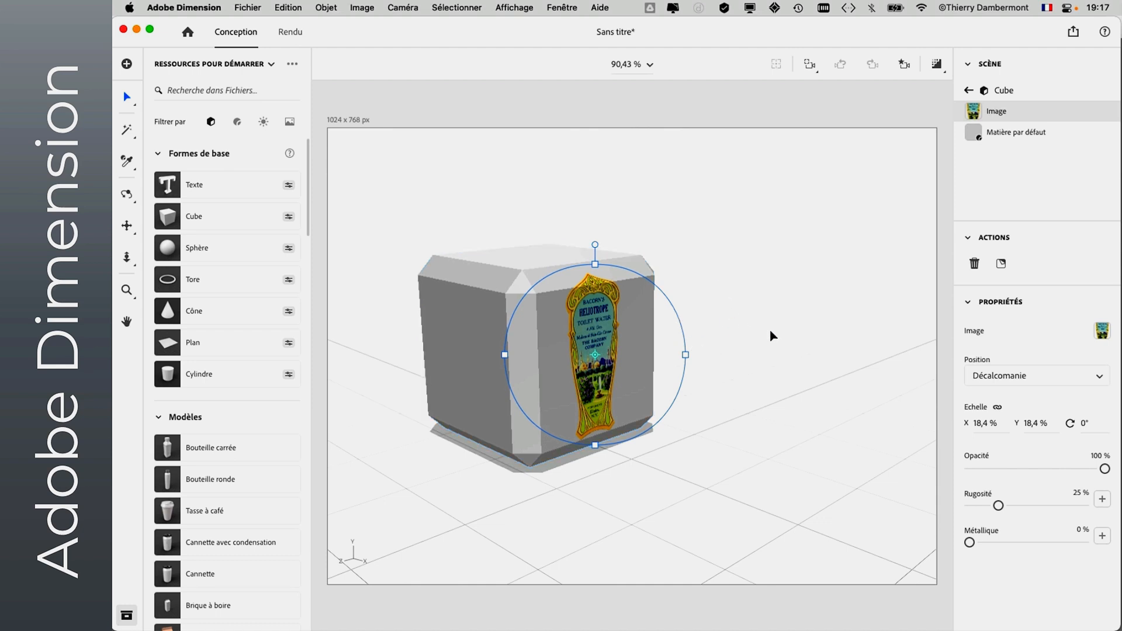
# - Add a sphere from the basic shapes and place it on the free ground beside the cube
pyautogui.press('2')
pyautogui.moveTo(764, 358); pyautogui.dragTo(491, 361)
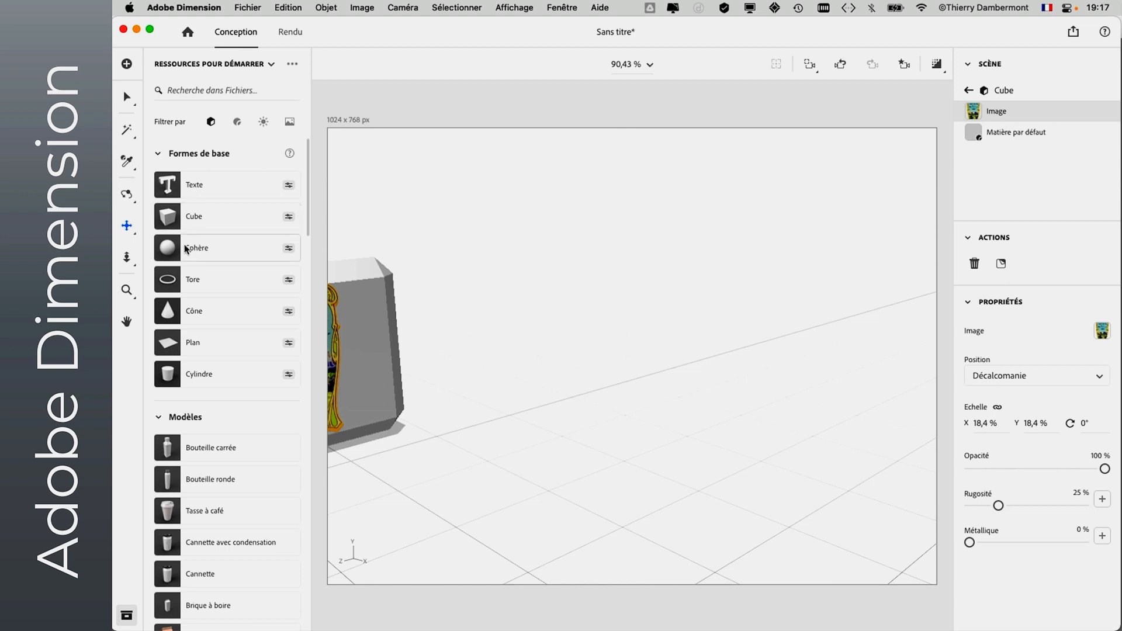
pyautogui.click(165, 249)
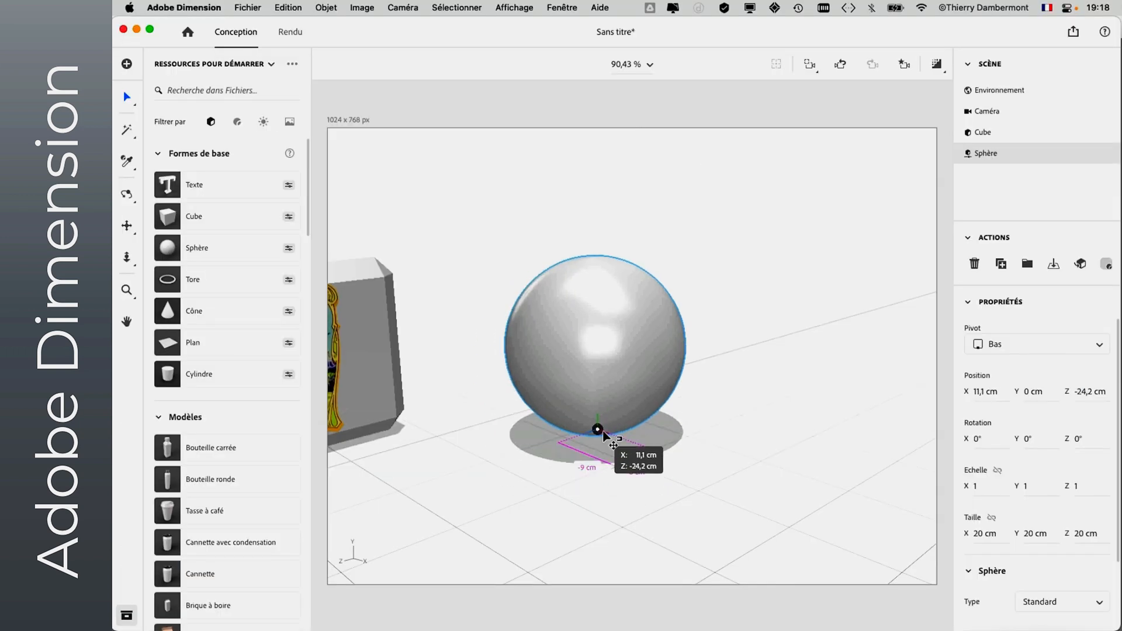
pyautogui.moveTo(598, 431); pyautogui.dragTo(601, 458)
# - Try the Octaèdre and Hexaèdre types on the sphere and return it to Standard
pyautogui.scroll(-3, 1012, 497)
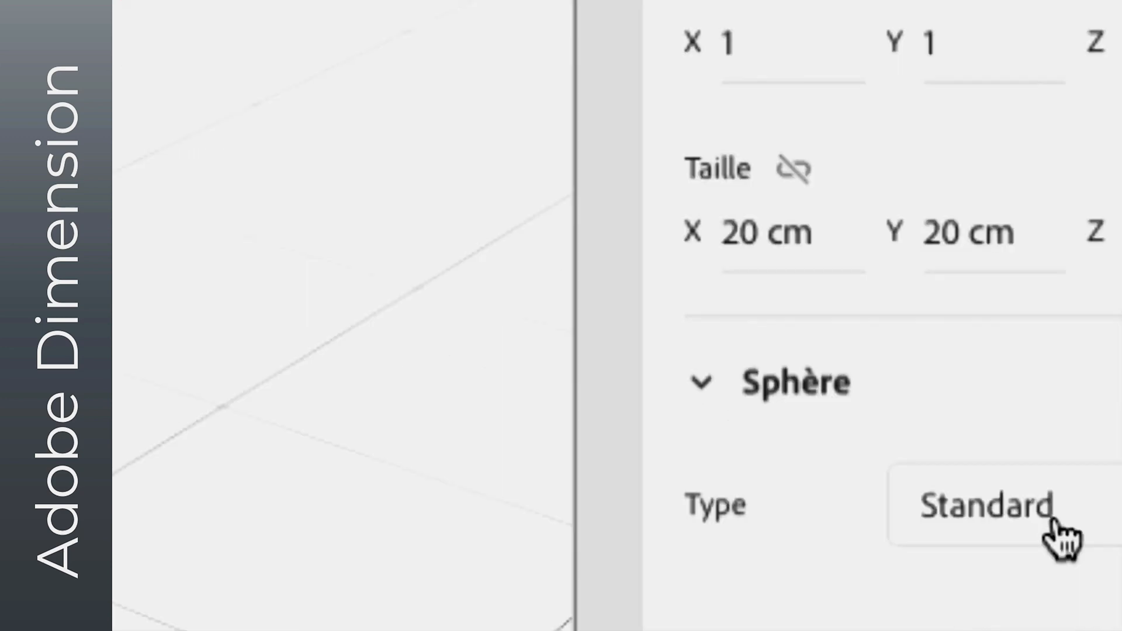
pyautogui.click(1051, 520)
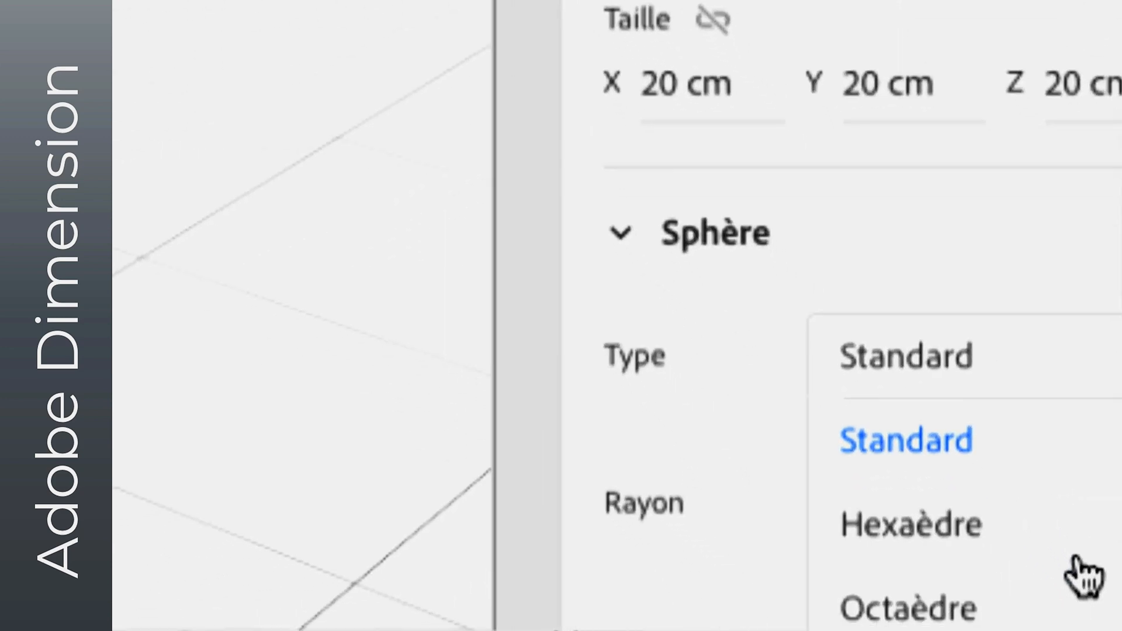
pyautogui.click(1075, 575)
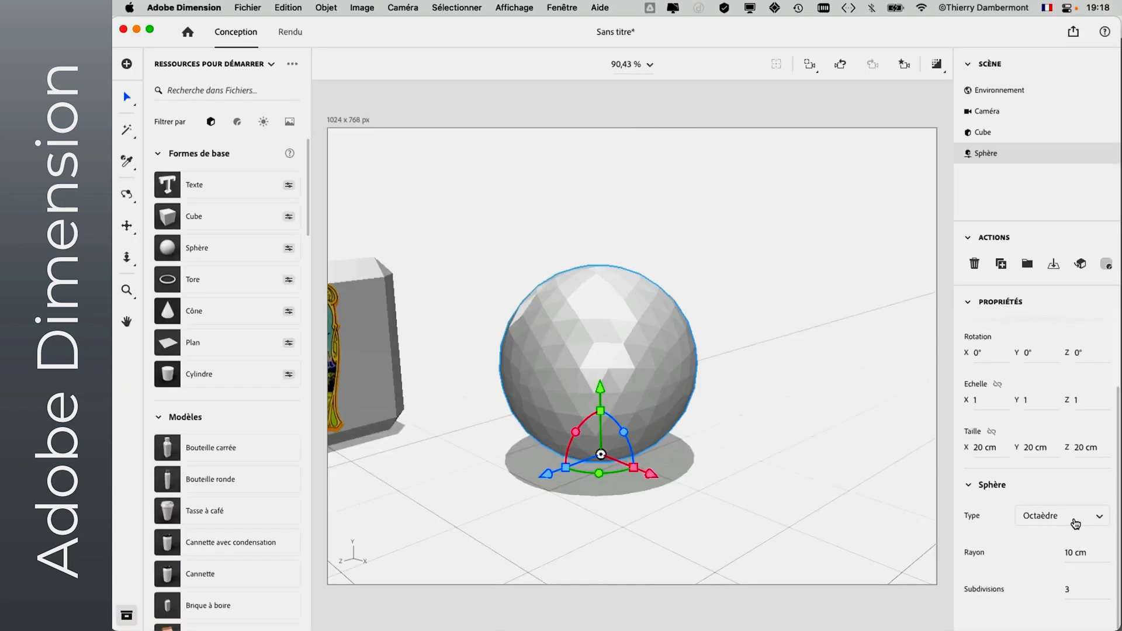
pyautogui.click(1076, 524)
pyautogui.click(1061, 554)
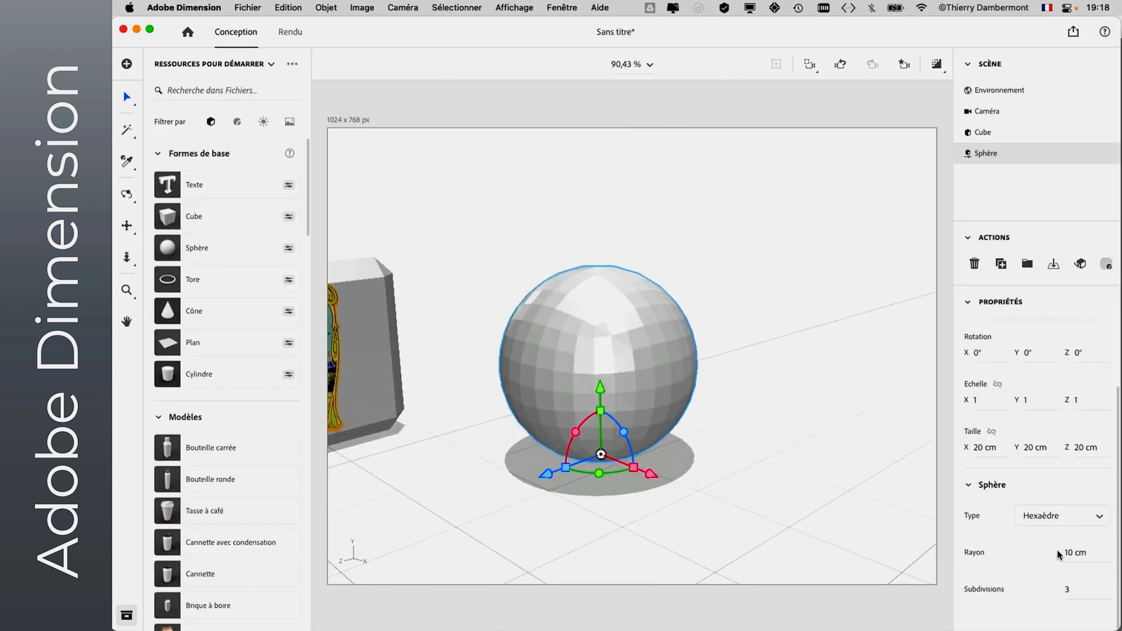
pyautogui.click(1062, 518)
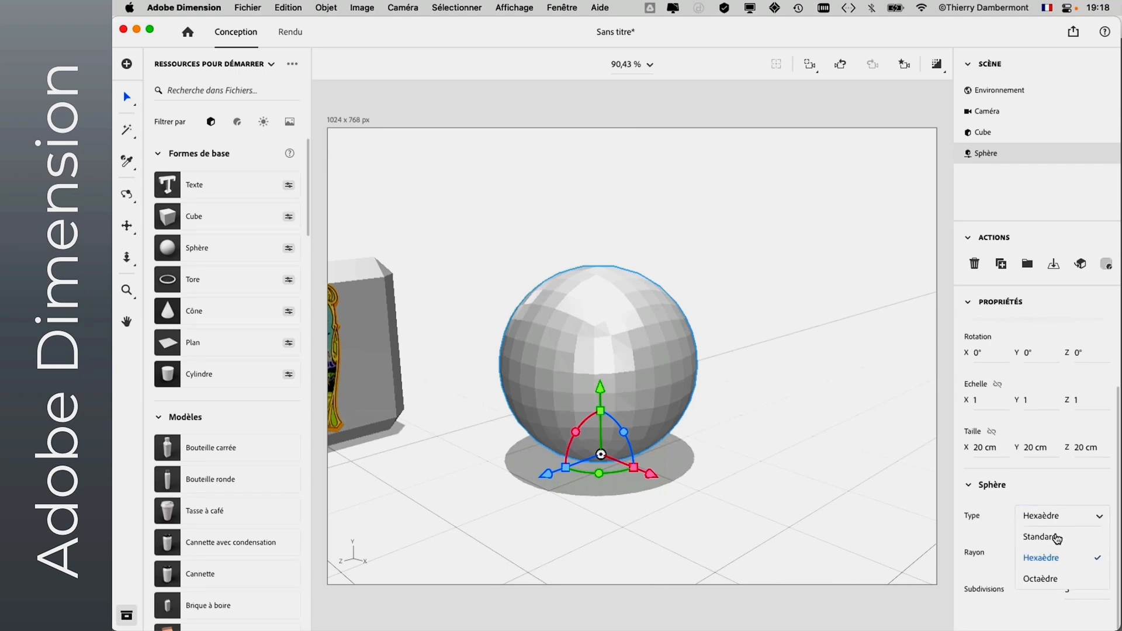
pyautogui.click(1055, 533)
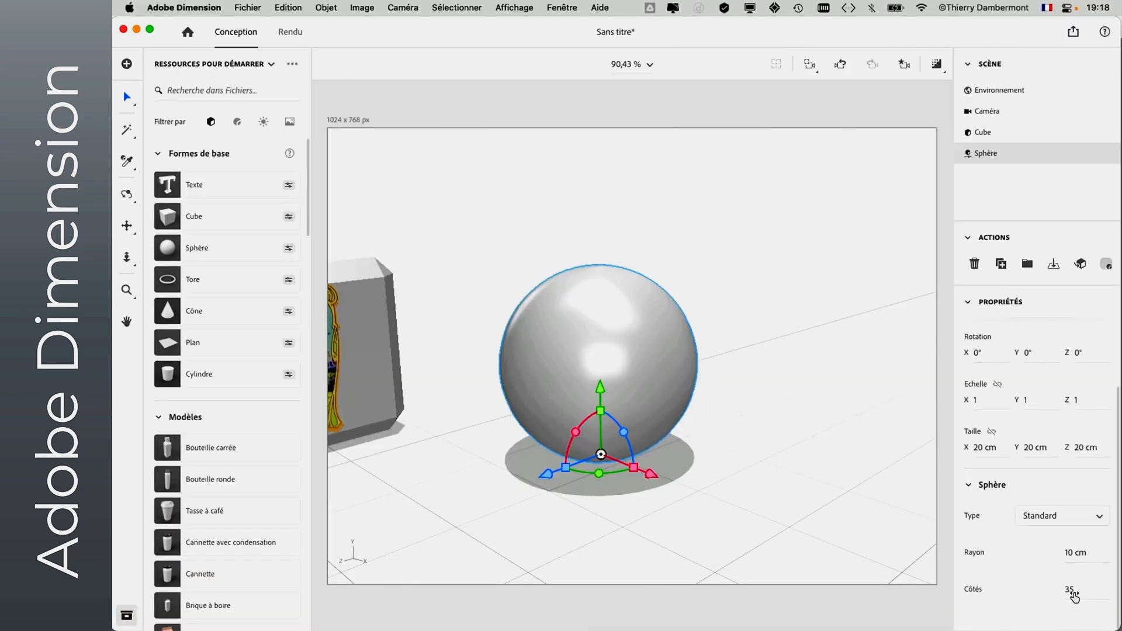
# - Try the Standard sphere with 4 sides and the Hexaèdre type with 1 subdivision
pyautogui.moveTo(1074, 595); pyautogui.dragTo(1055, 595)
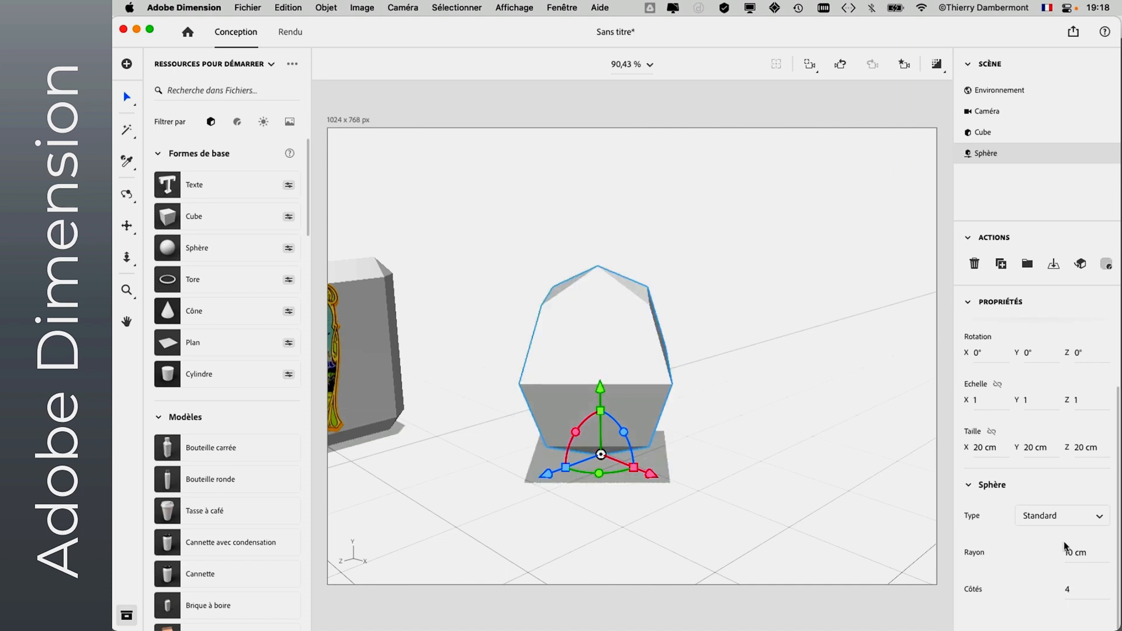
pyautogui.click(1055, 520)
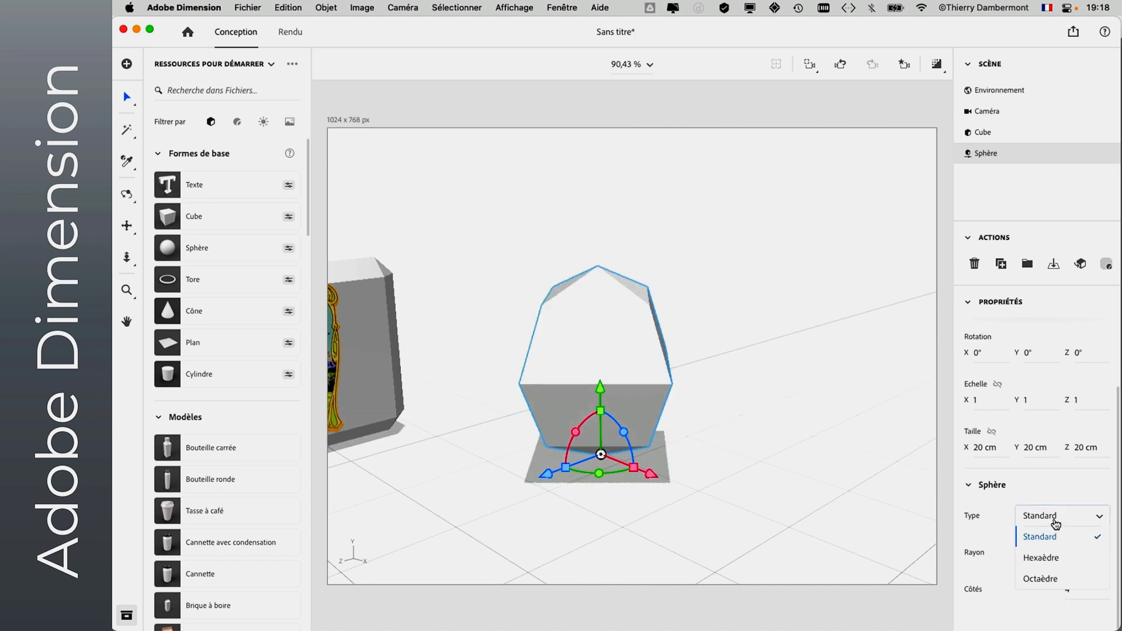
pyautogui.click(1052, 558)
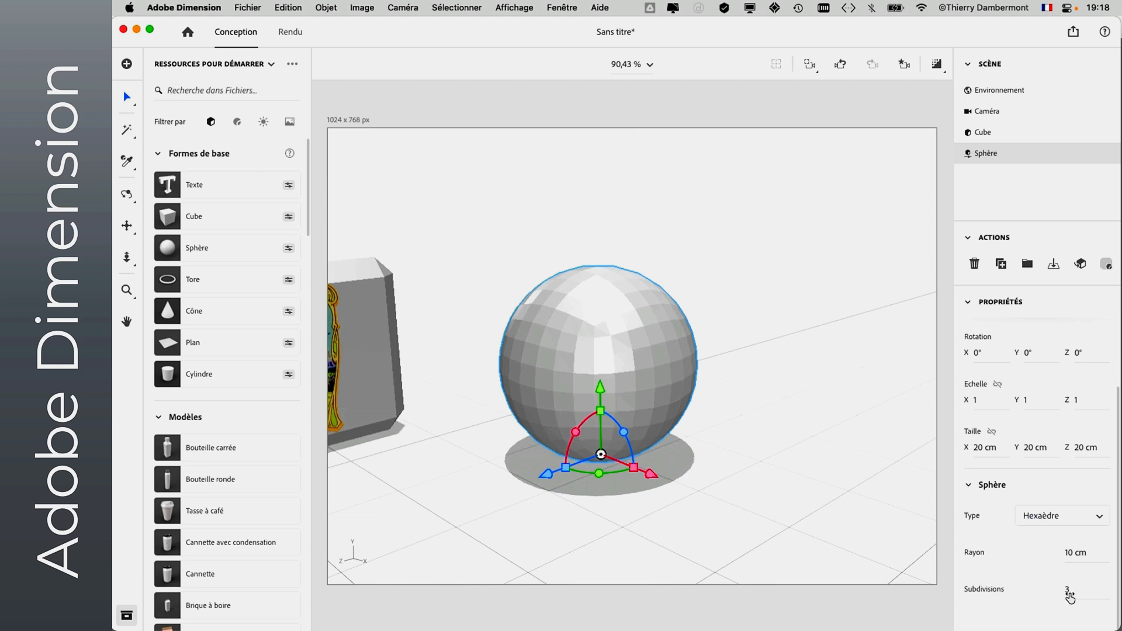
pyautogui.moveTo(1070, 597); pyautogui.dragTo(1052, 597)
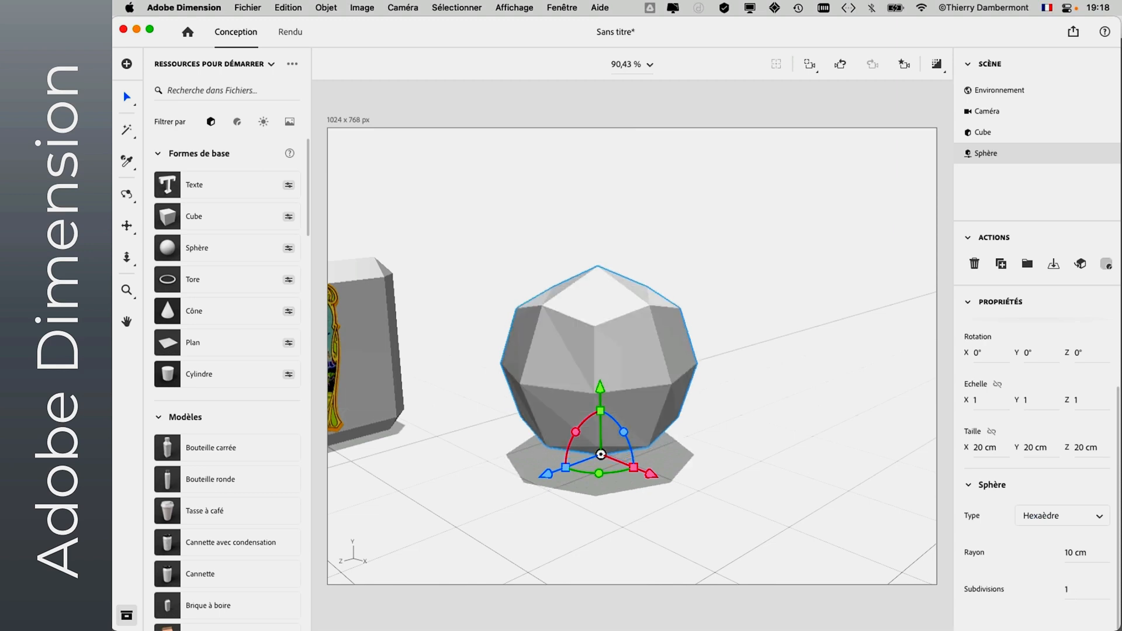
# - Try the Octaèdre type on the sphere with few subdivisions
pyautogui.click(1079, 522)
pyautogui.click(1065, 582)
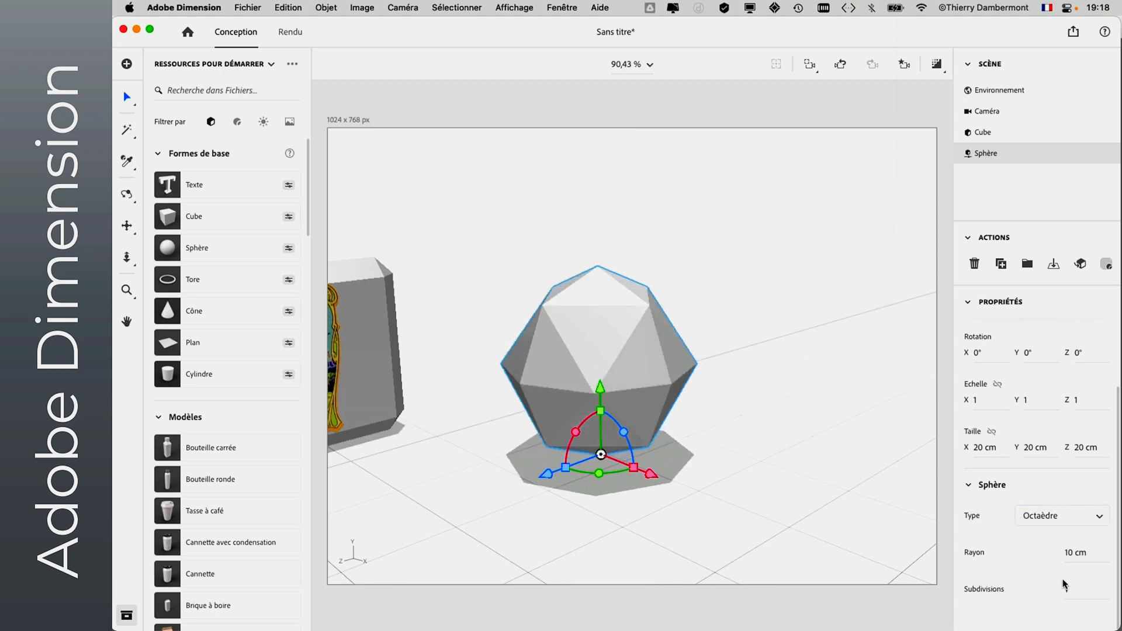
pyautogui.moveTo(1070, 591)
pyautogui.mouseDown()
pyautogui.moveTo(1088, 591)
pyautogui.moveTo(1067, 591)
pyautogui.mouseUp()
# - Set the sphere's type to Standard with 3 sides
pyautogui.click(1067, 524)
pyautogui.click(1060, 534)
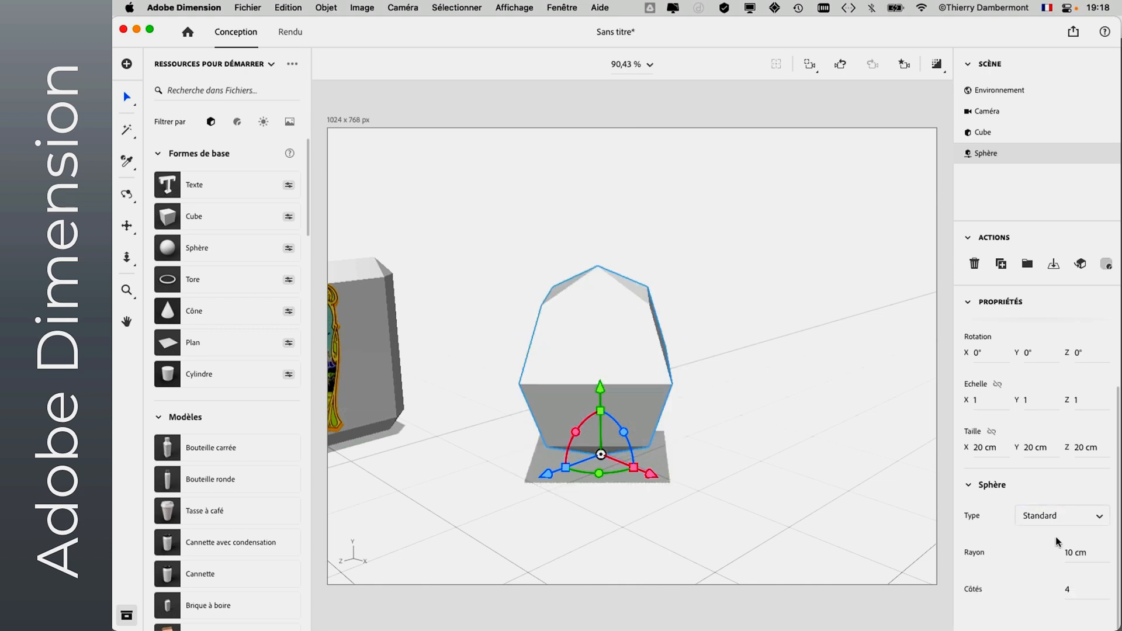
pyautogui.moveTo(1072, 592)
pyautogui.mouseDown()
pyautogui.moveTo(1093, 591)
pyautogui.moveTo(1060, 590)
pyautogui.moveTo(1081, 590)
pyautogui.moveTo(1068, 590)
pyautogui.mouseUp()
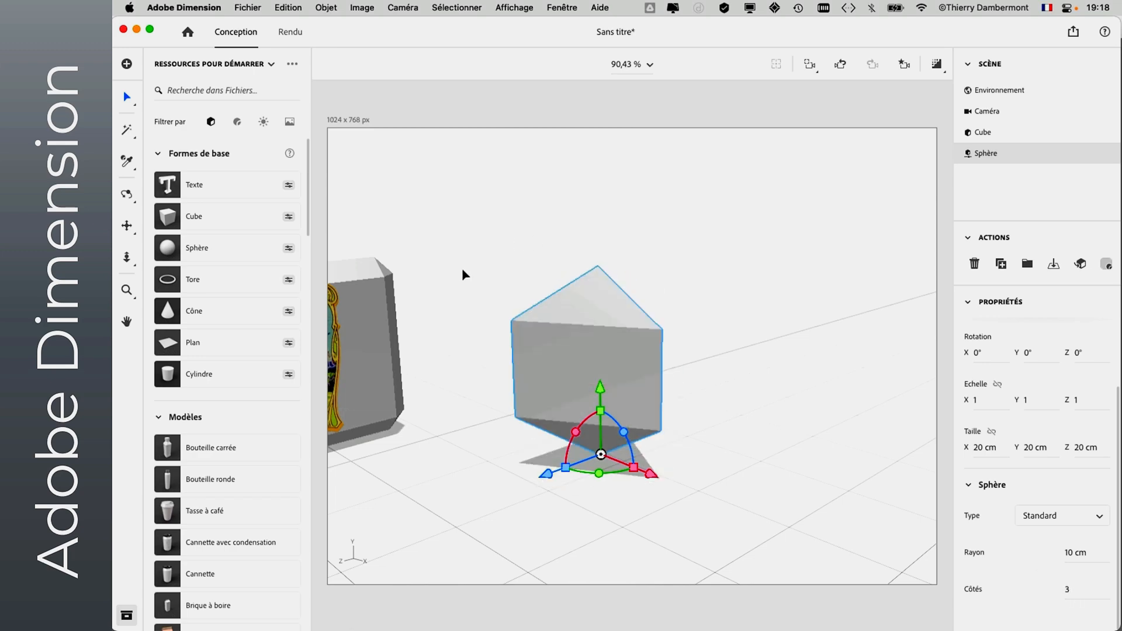
# - Add two tori from the basic shapes and move the second to about X 39.7 cm, Z -19.4 cm
pyautogui.click(127, 194)
pyautogui.moveTo(723, 461); pyautogui.dragTo(721, 601)
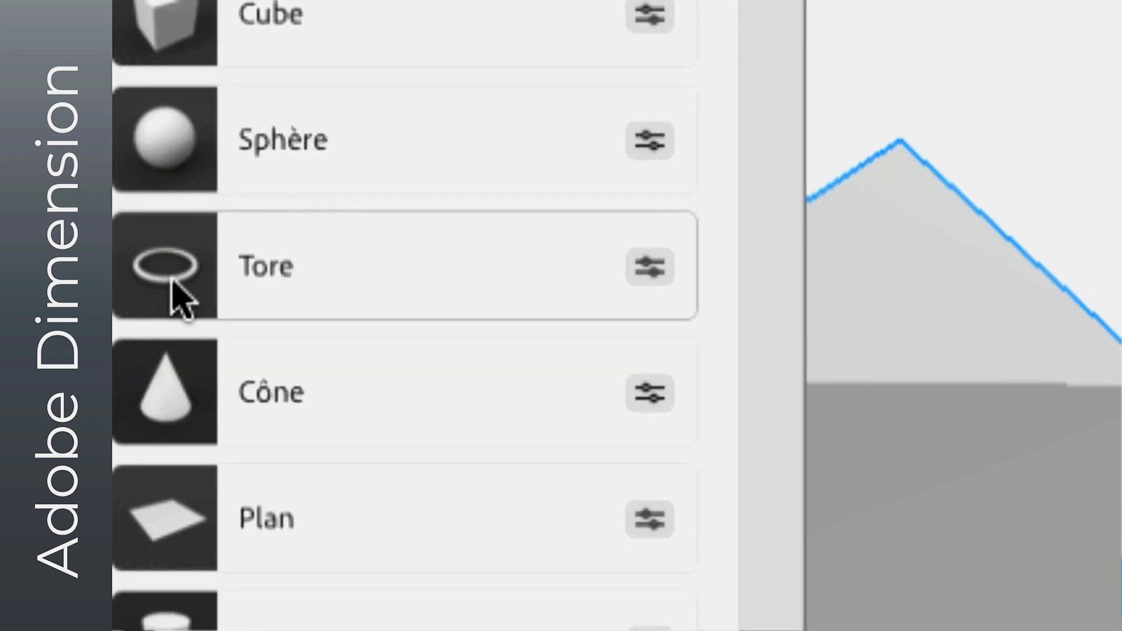
pyautogui.moveTo(579, 460); pyautogui.dragTo(692, 439)
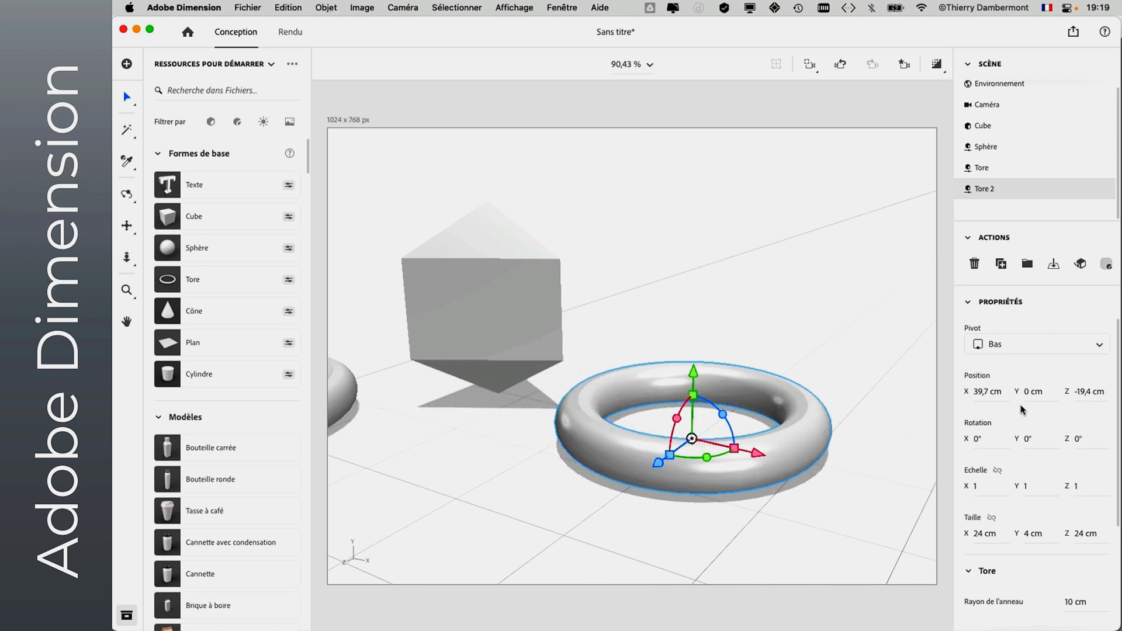
# - Set the second torus's ring radius to 13 cm and its pipe radius to 4 cm
pyautogui.scroll(-2, 1030, 387)
pyautogui.scroll(-5, 1028, 386)
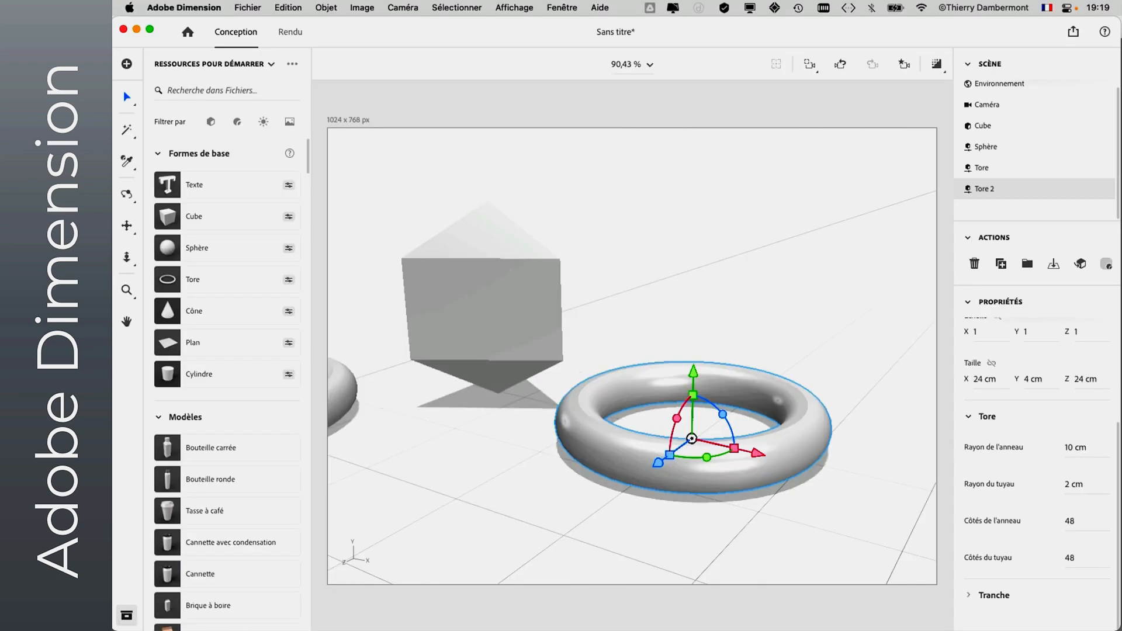
pyautogui.moveTo(1075, 448); pyautogui.dragTo(1078, 485)
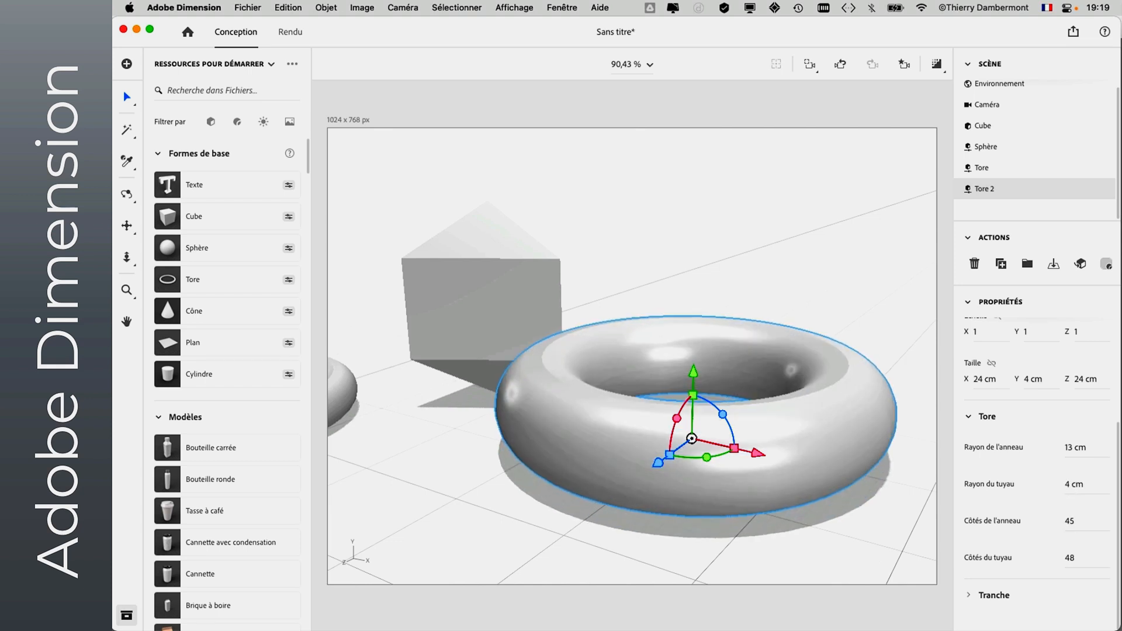
# - Try 3 ring sides on the second torus, viewed from higher up, and set the ring to 5 sides
pyautogui.moveTo(1070, 521); pyautogui.dragTo(1050, 521)
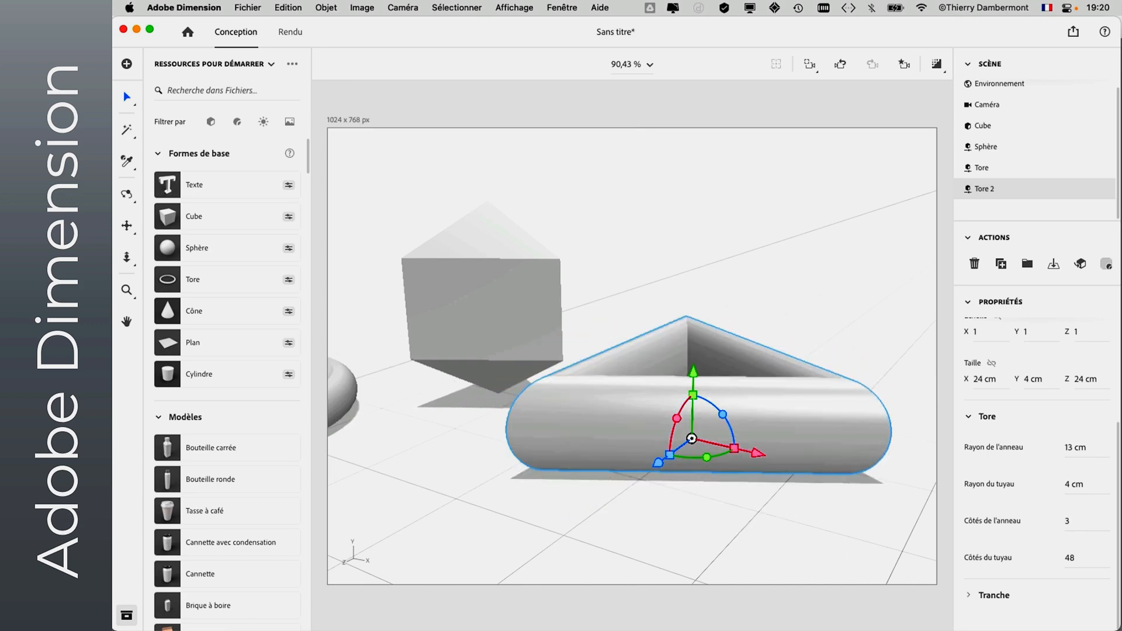
pyautogui.click(126, 194)
pyautogui.moveTo(719, 297); pyautogui.dragTo(706, 376)
pyautogui.press('v')
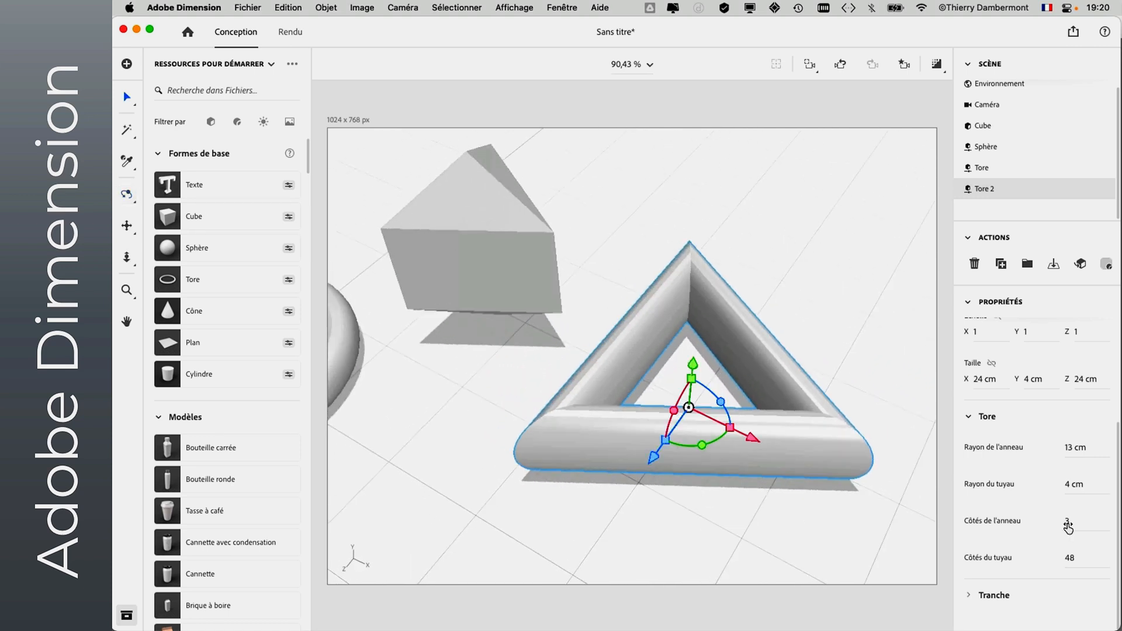
pyautogui.moveTo(1051, 521); pyautogui.dragTo(1052, 520)
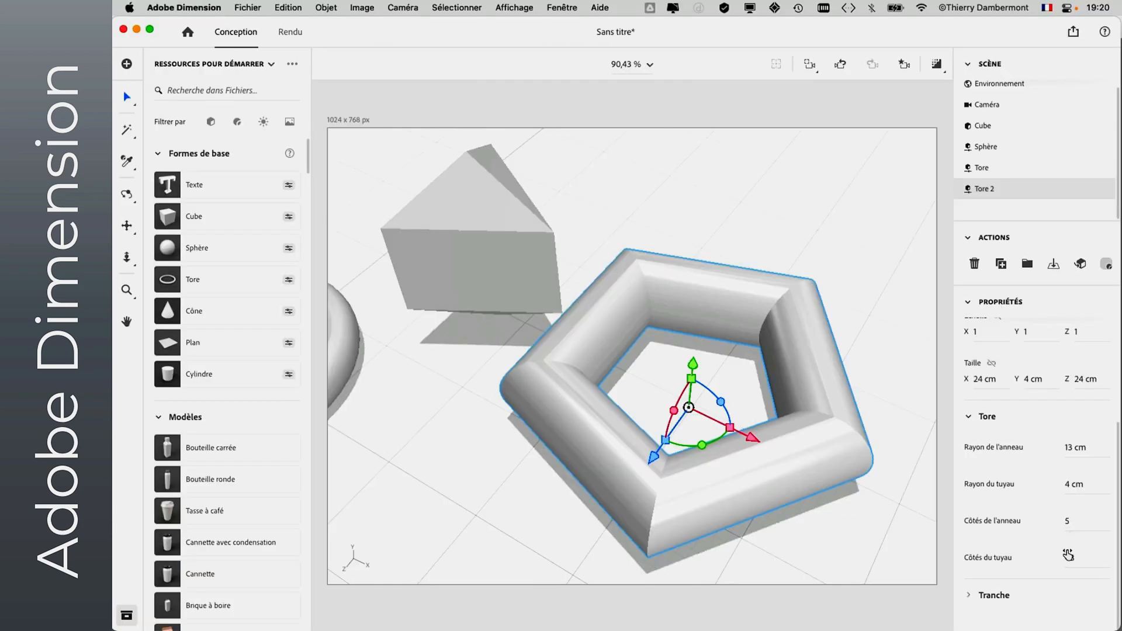
# - Cut the five-sided torus open with a slice angle of 86°
pyautogui.click(969, 596)
pyautogui.moveTo(970, 594); pyautogui.dragTo(1001, 592)
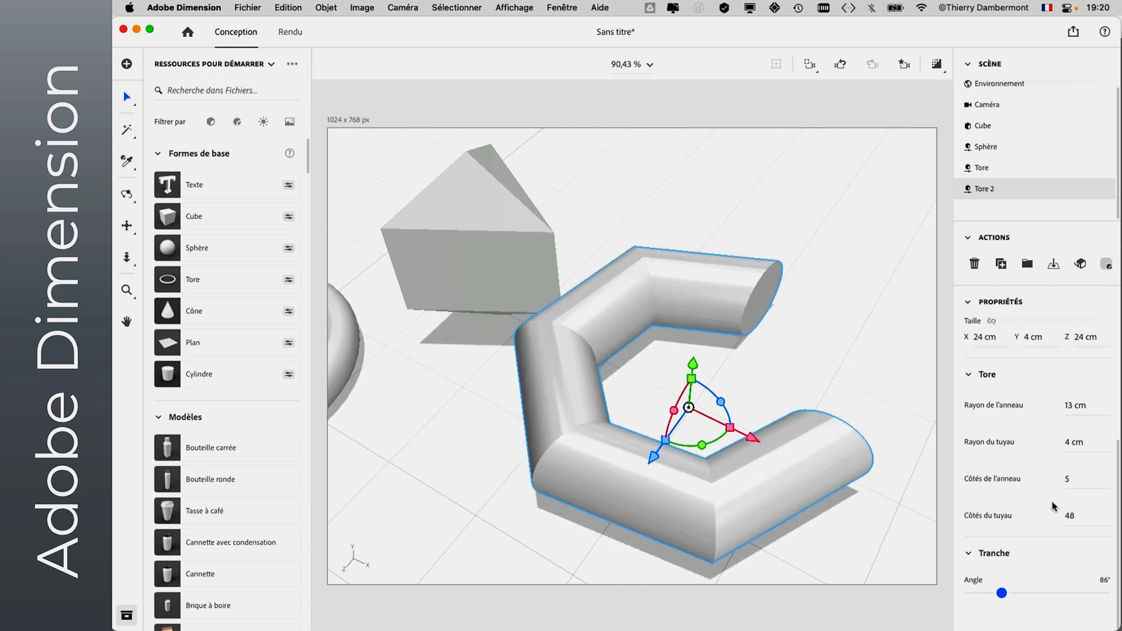
pyautogui.scroll(2, 1054, 497)
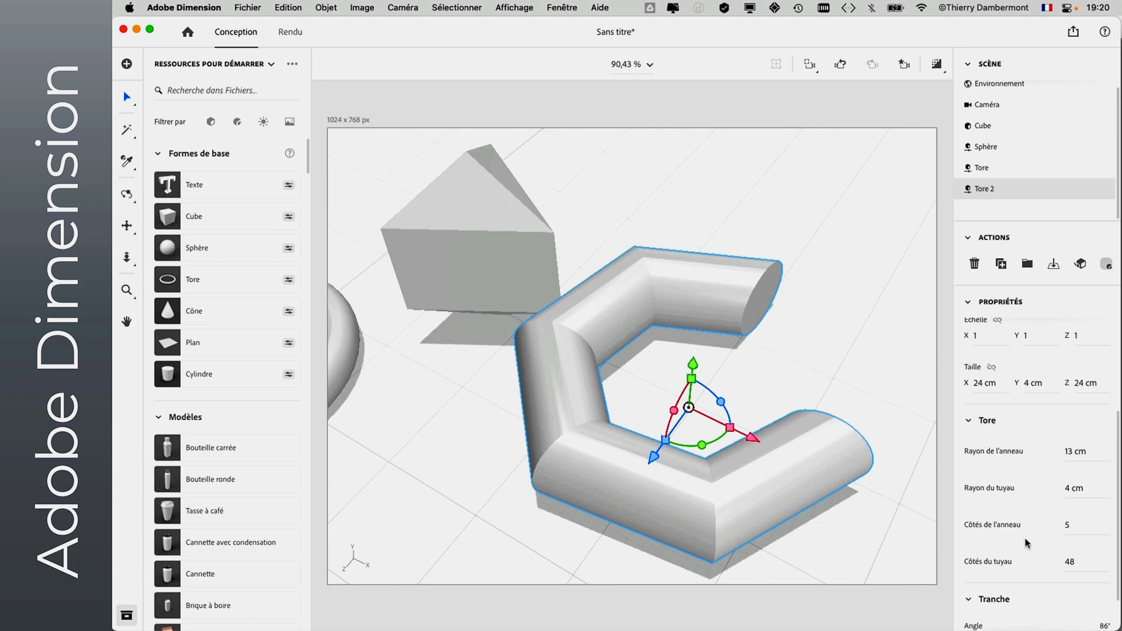
pyautogui.scroll(-2, 1023, 579)
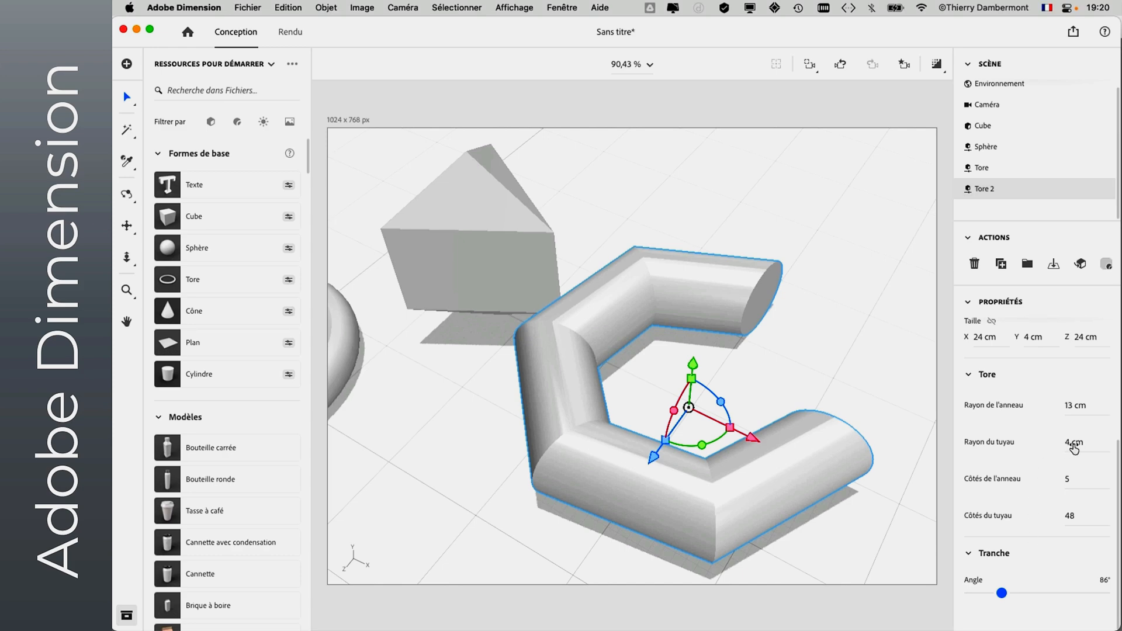
pyautogui.scroll(1, 1071, 444)
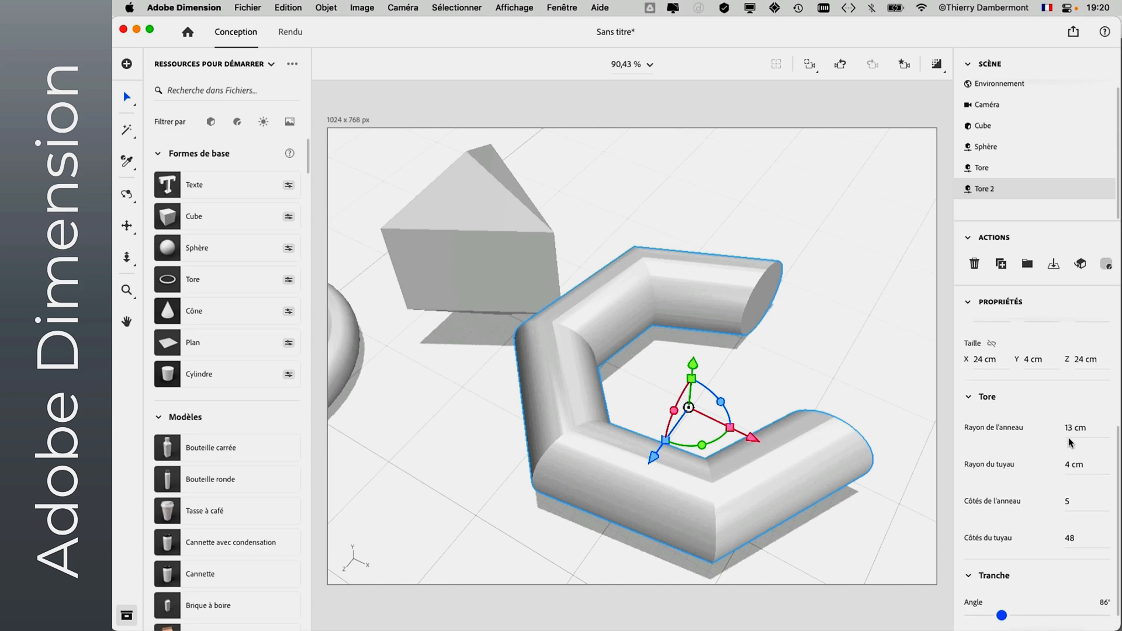
# - Set the second torus's pipe to 4 sides
pyautogui.scroll(2, 1071, 442)
pyautogui.scroll(-3, 1070, 445)
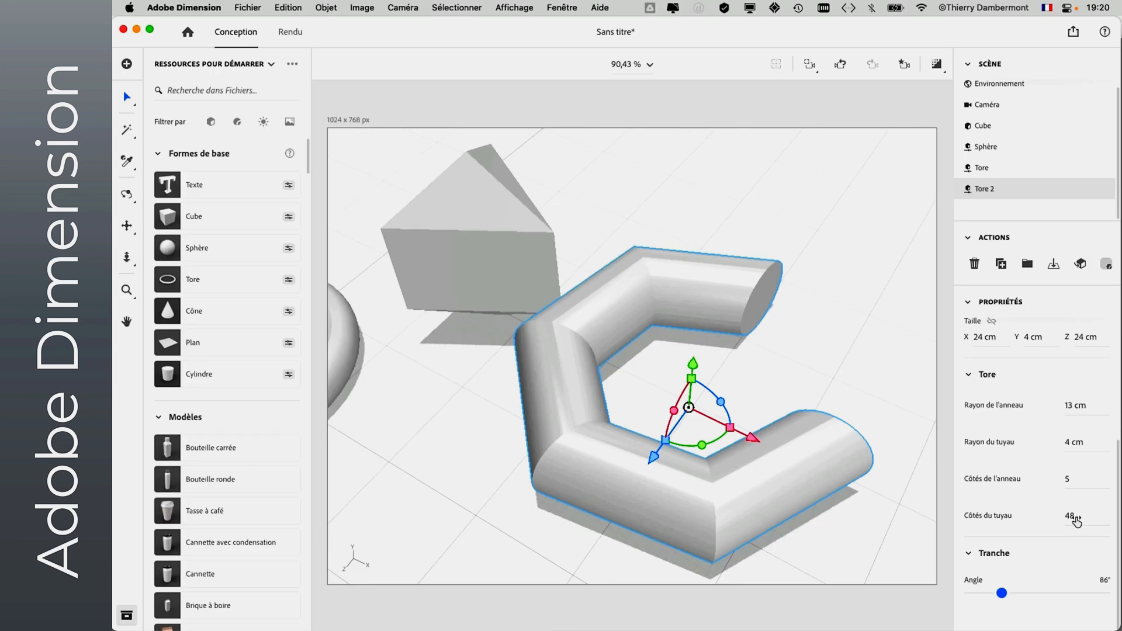
pyautogui.moveTo(1077, 521); pyautogui.dragTo(1050, 520)
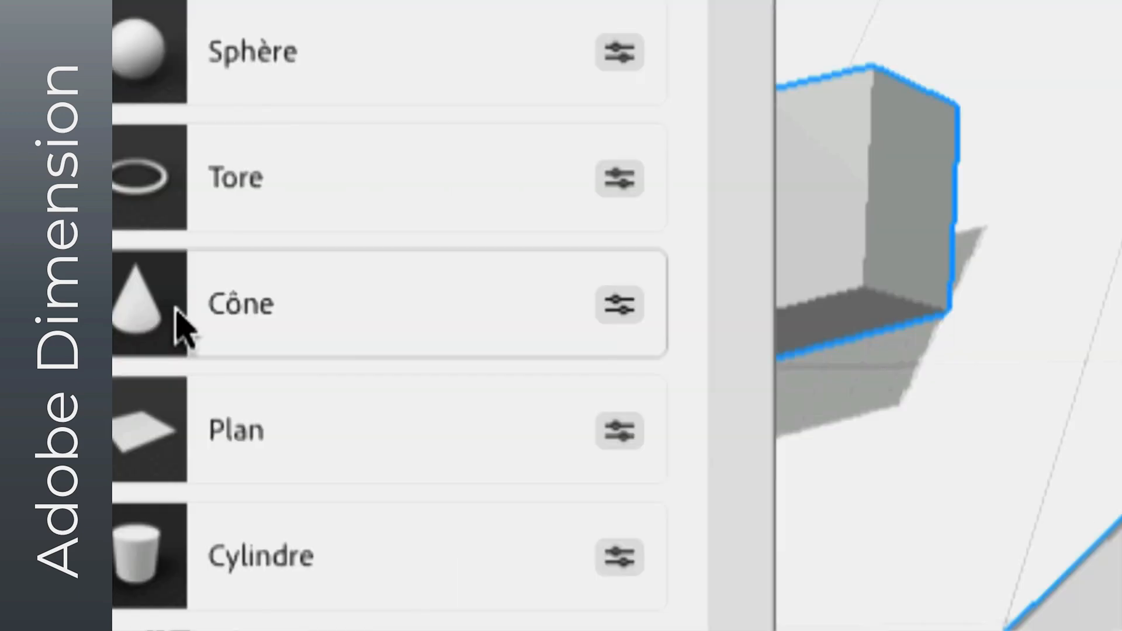
# - Add a cone and give it a 4 cm upper radius, an 11 cm lower radius and 4 sides
pyautogui.click(181, 327)
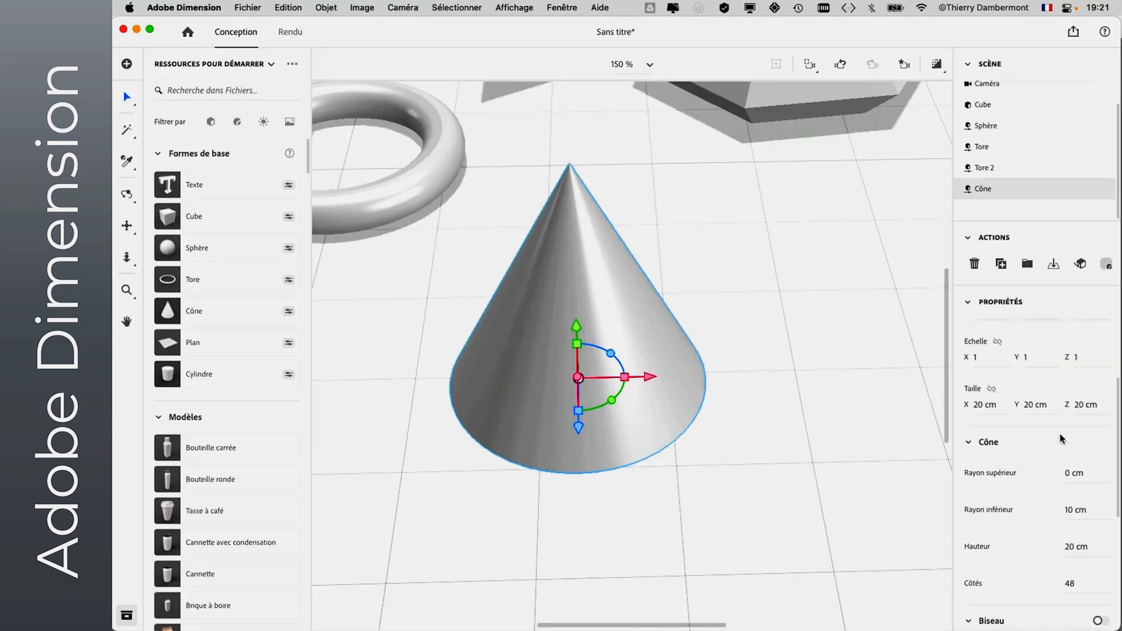
pyautogui.scroll(-3, 1060, 433)
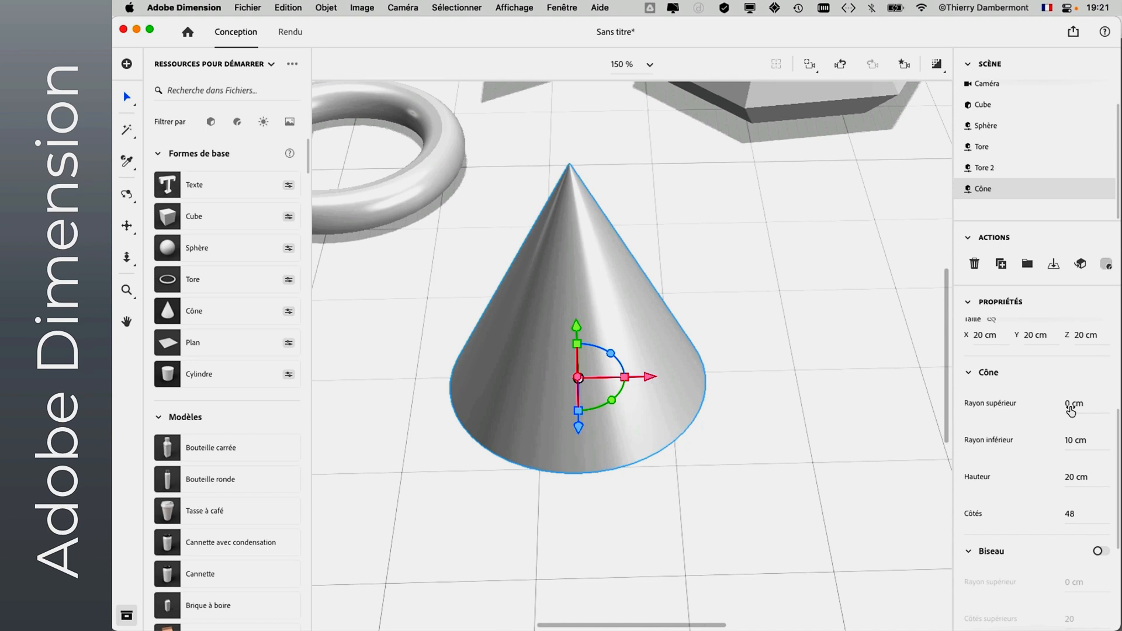
pyautogui.moveTo(1071, 409); pyautogui.dragTo(1072, 447)
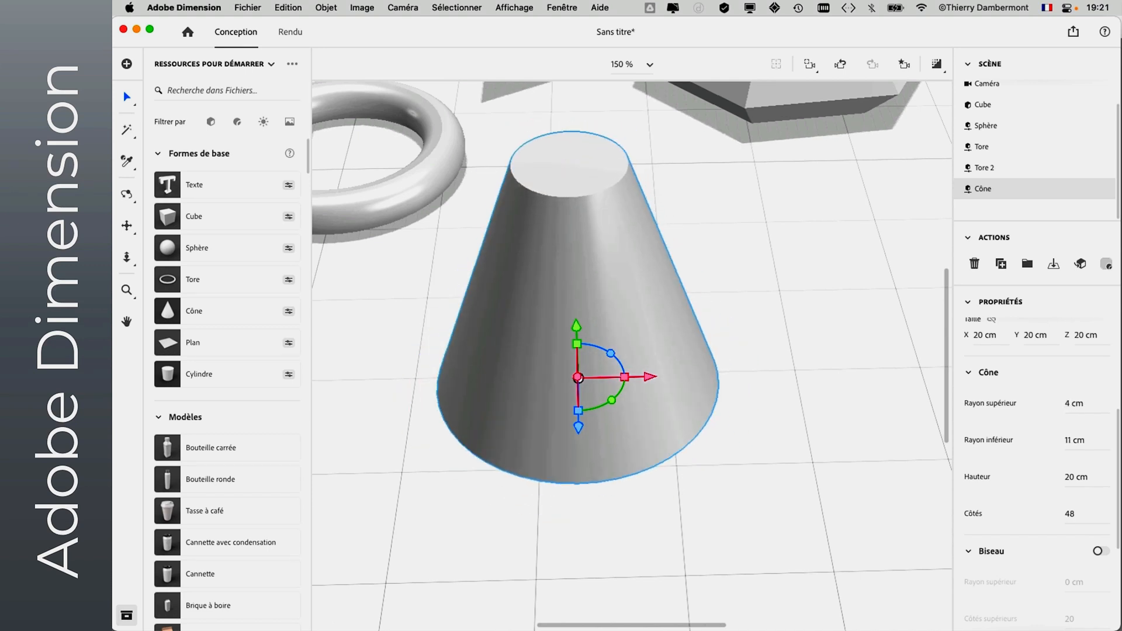
pyautogui.moveTo(1077, 529); pyautogui.dragTo(1057, 514)
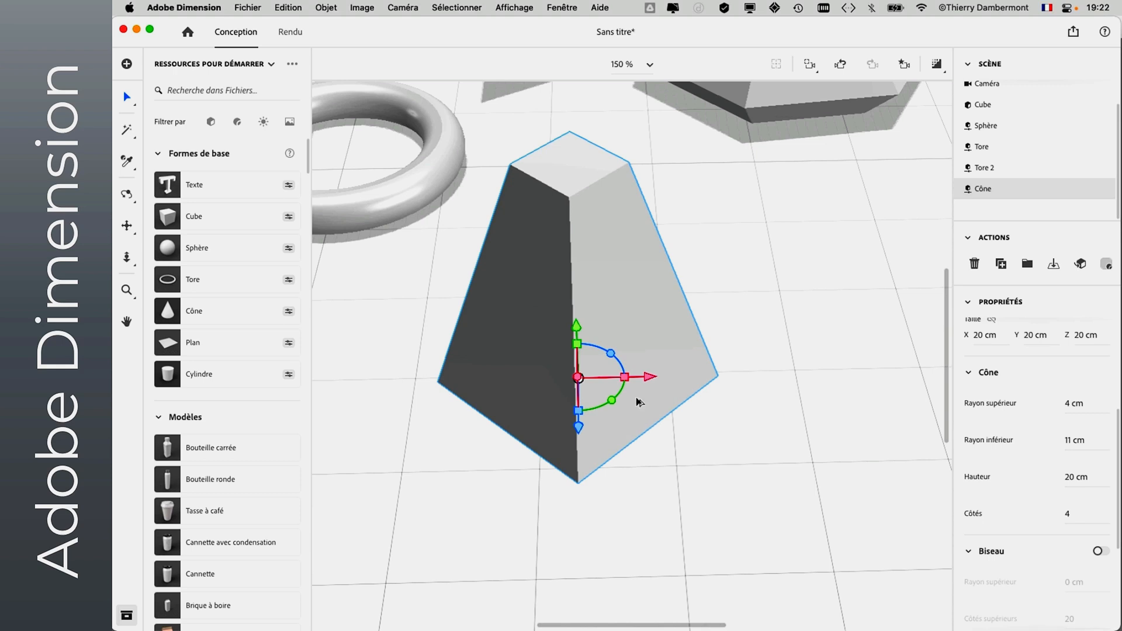
# - Add a plane from the basic shapes beyond the cone, at about X 57.8 cm, Z 8.4 cm
pyautogui.scroll(-3, 638, 404)
pyautogui.scroll(-6, 637, 403)
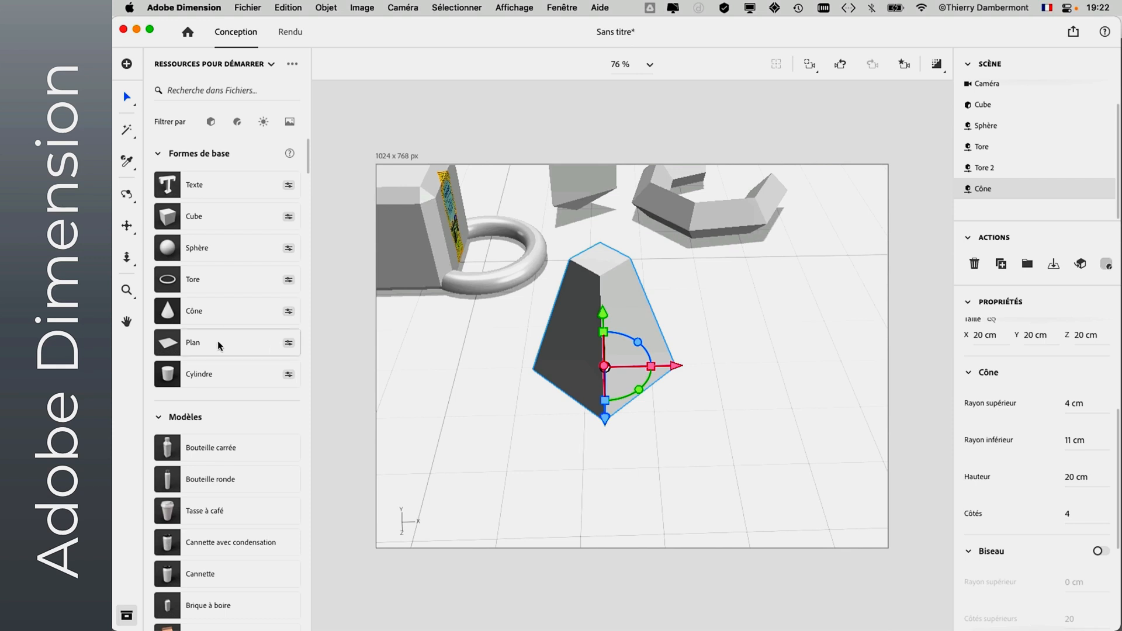
pyautogui.moveTo(170, 346); pyautogui.dragTo(779, 324)
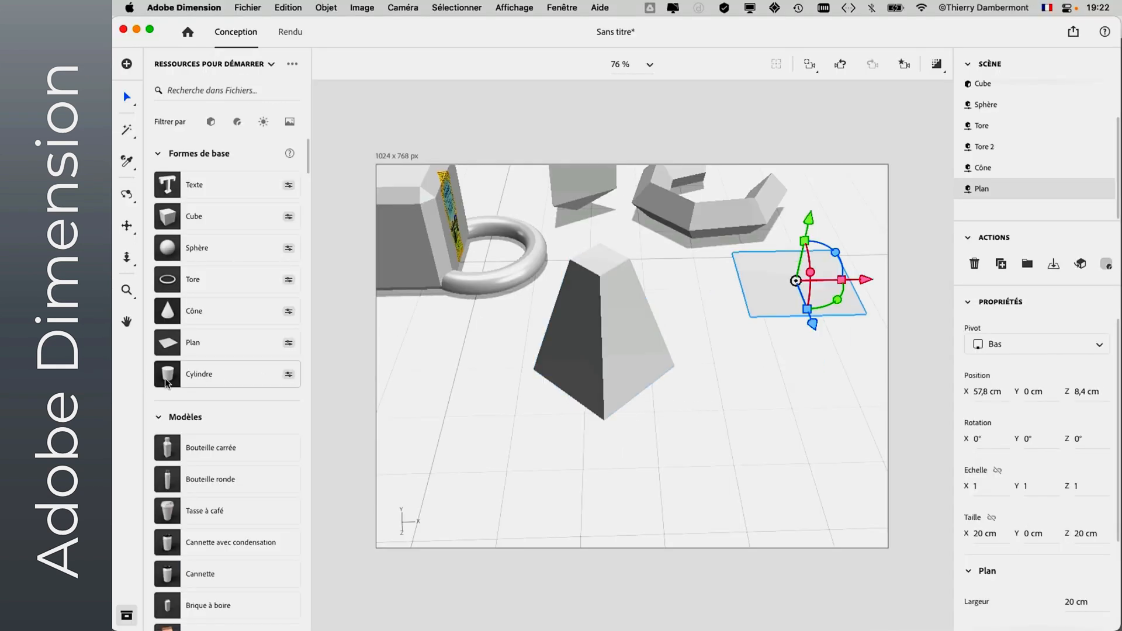
# - Add a cylinder, cut it open with a slice angle of 61° and reduce its height to 3 cm
pyautogui.moveTo(168, 383); pyautogui.dragTo(463, 261)
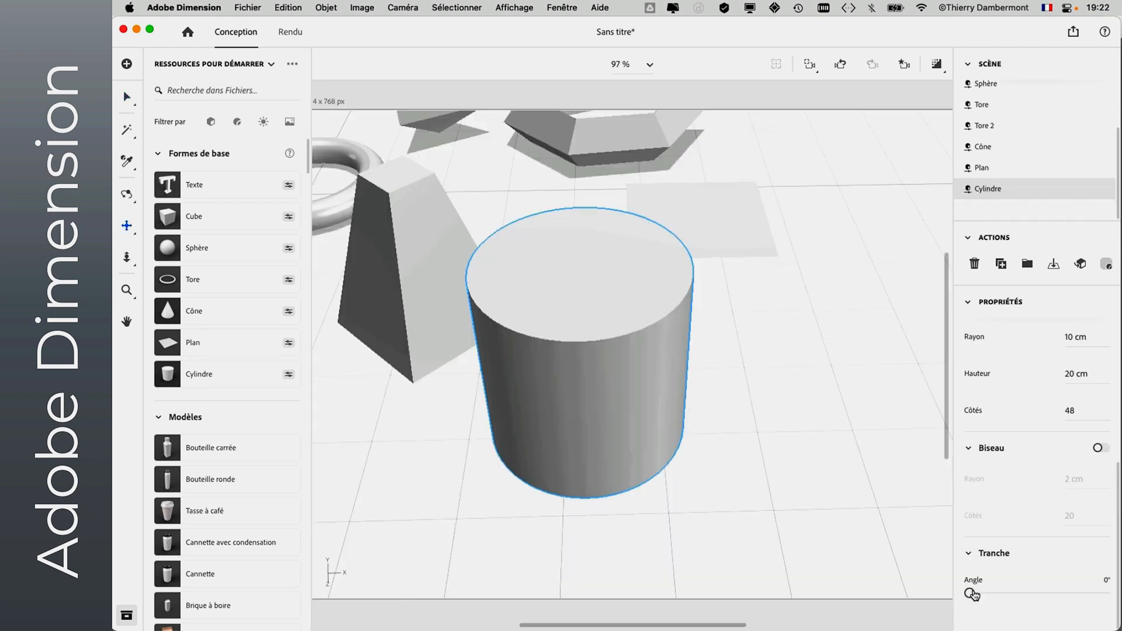
pyautogui.moveTo(971, 595)
pyautogui.mouseDown()
pyautogui.moveTo(1022, 594)
pyautogui.moveTo(982, 594)
pyautogui.moveTo(993, 593)
pyautogui.mouseUp()
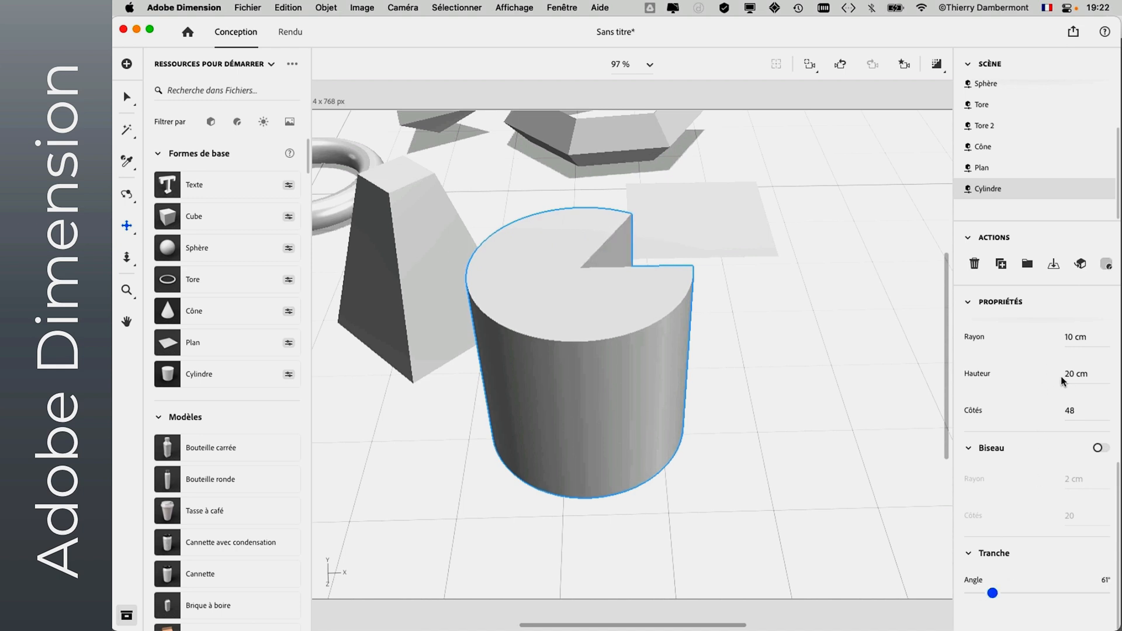
pyautogui.moveTo(1076, 374); pyautogui.dragTo(1057, 375)
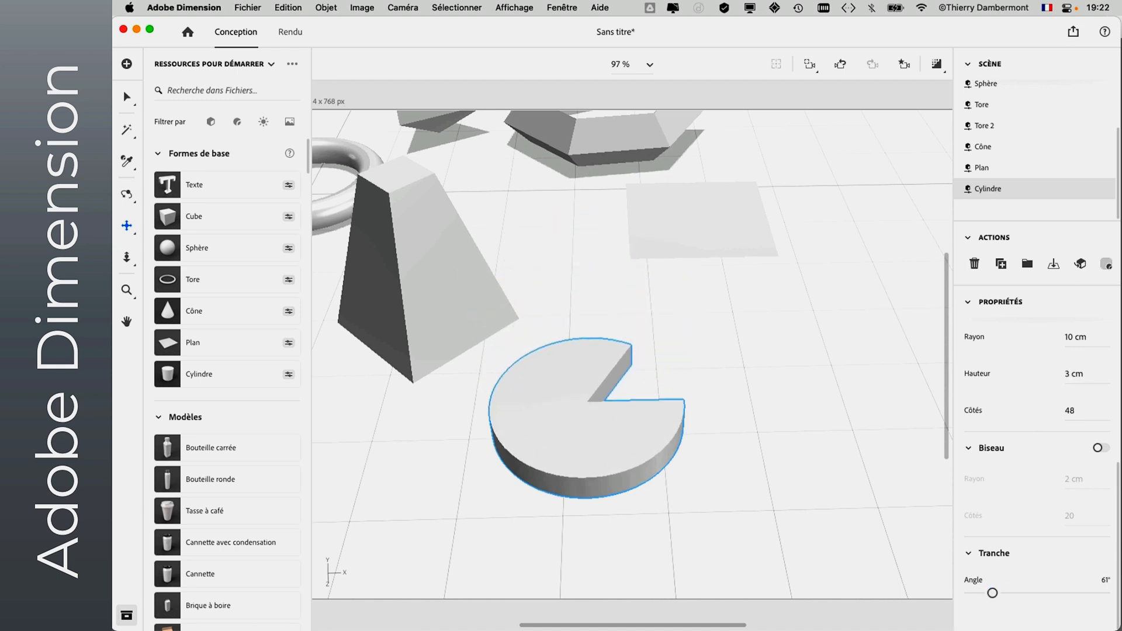
pyautogui.scroll(-5, 747, 443)
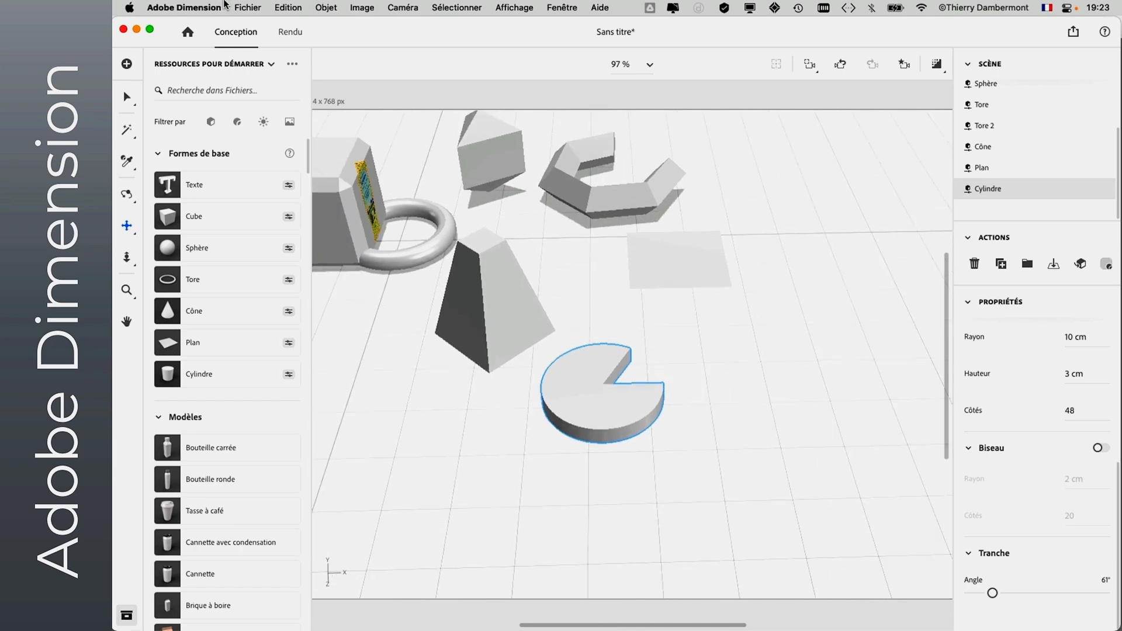
# - Save the scene as primitives - 02.dn in the cours 2 ADOBE DIMENSION folder
pyautogui.click(248, 7)
pyautogui.click(271, 142)
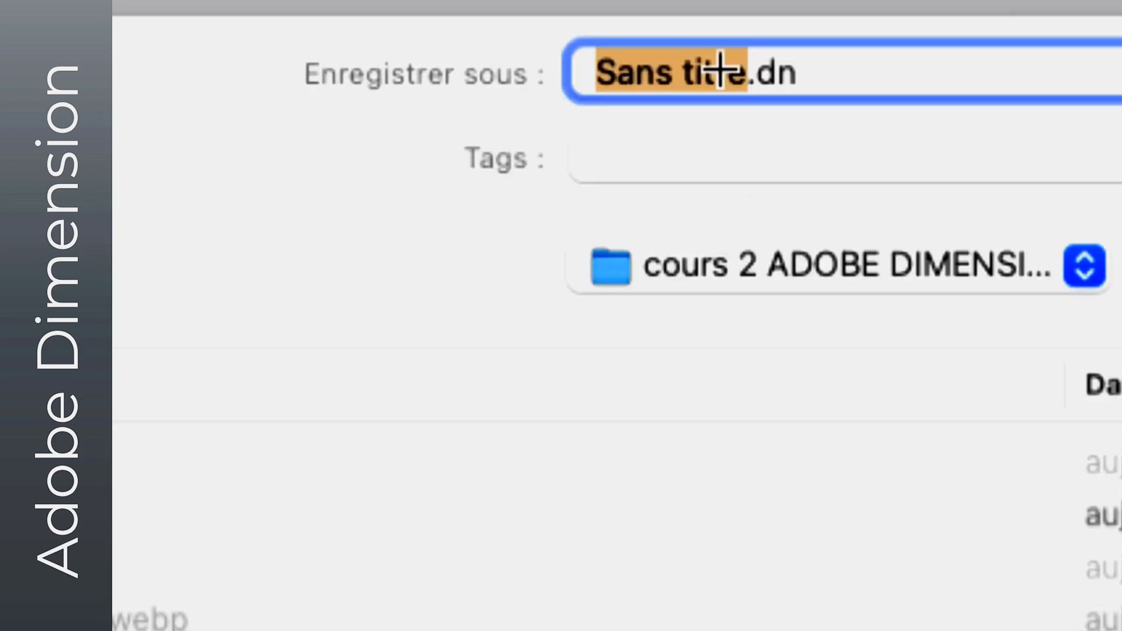
pyautogui.write('primitives - 02')
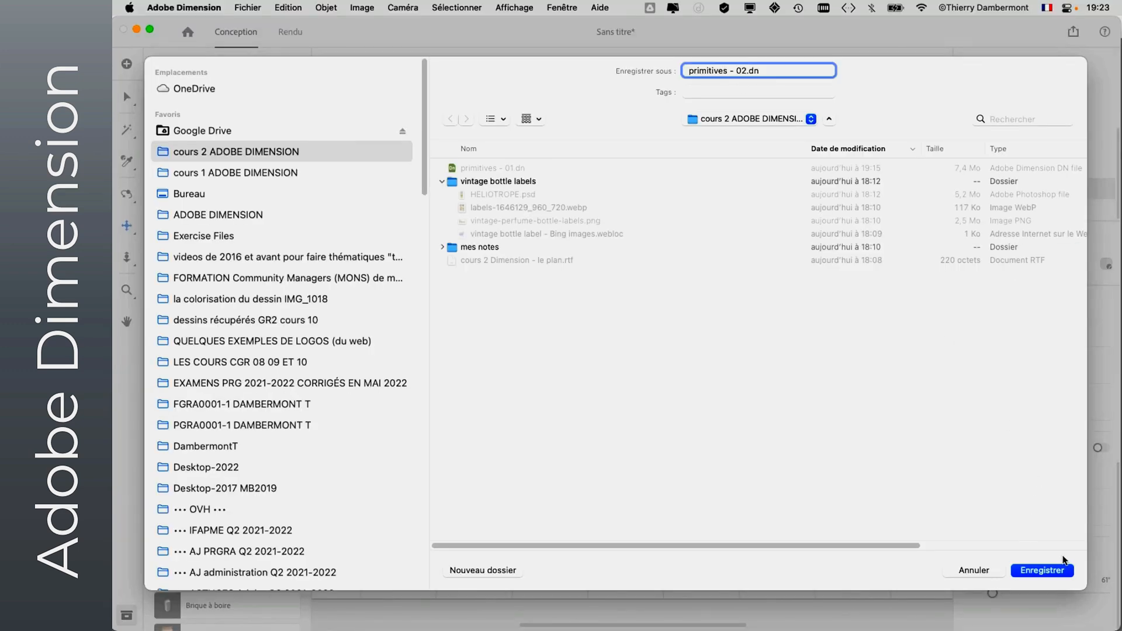
pyautogui.click(1063, 570)
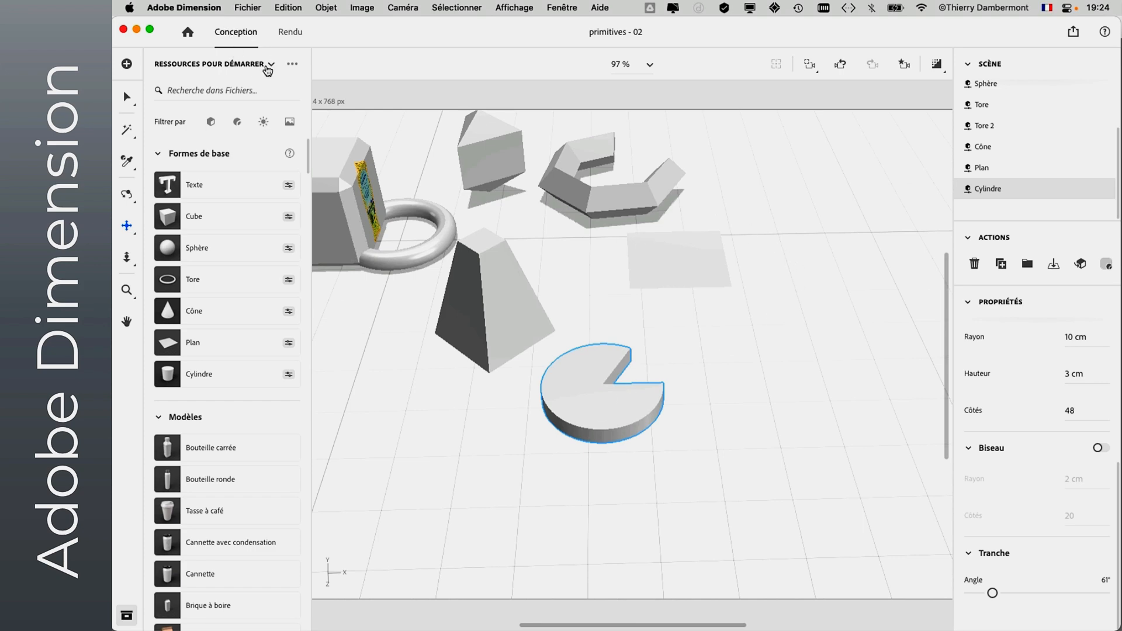
# - Close the saved primitives document and create a new blank document
pyautogui.click(240, 7)
pyautogui.click(256, 113)
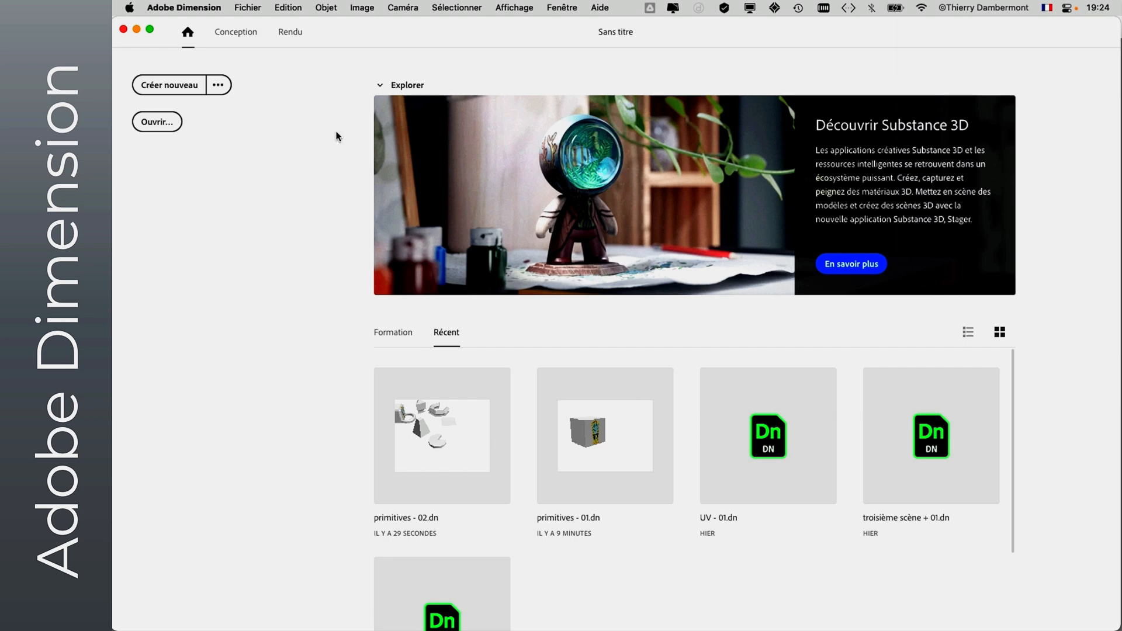
pyautogui.click(162, 86)
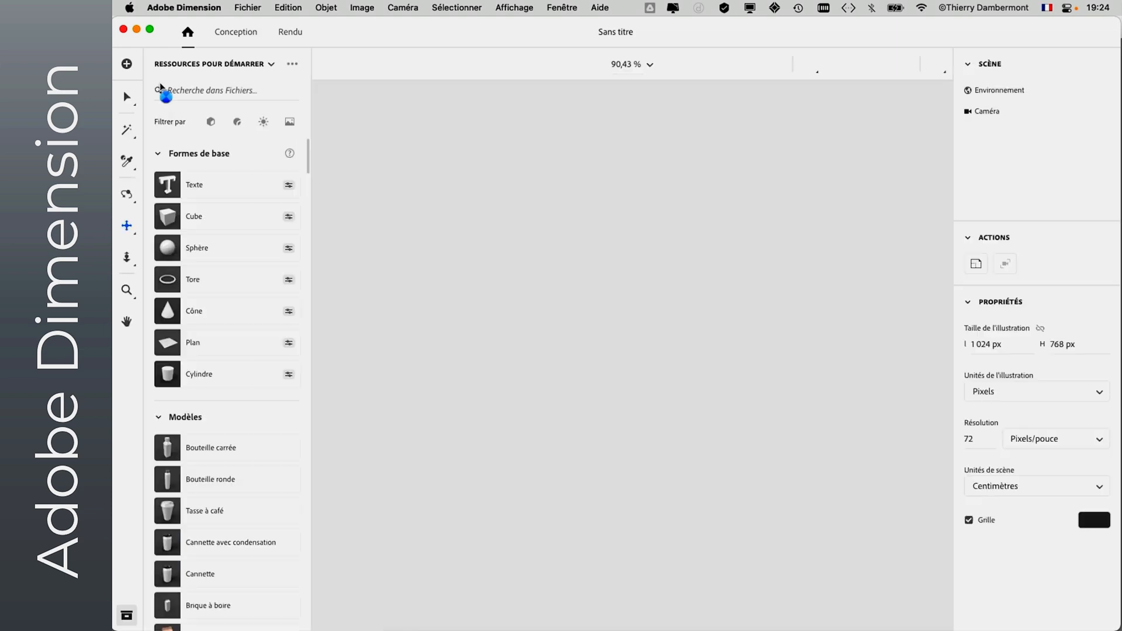
# - Add the Brique à boire drink carton from the starter models to the empty scene
pyautogui.click(158, 155)
pyautogui.click(158, 155)
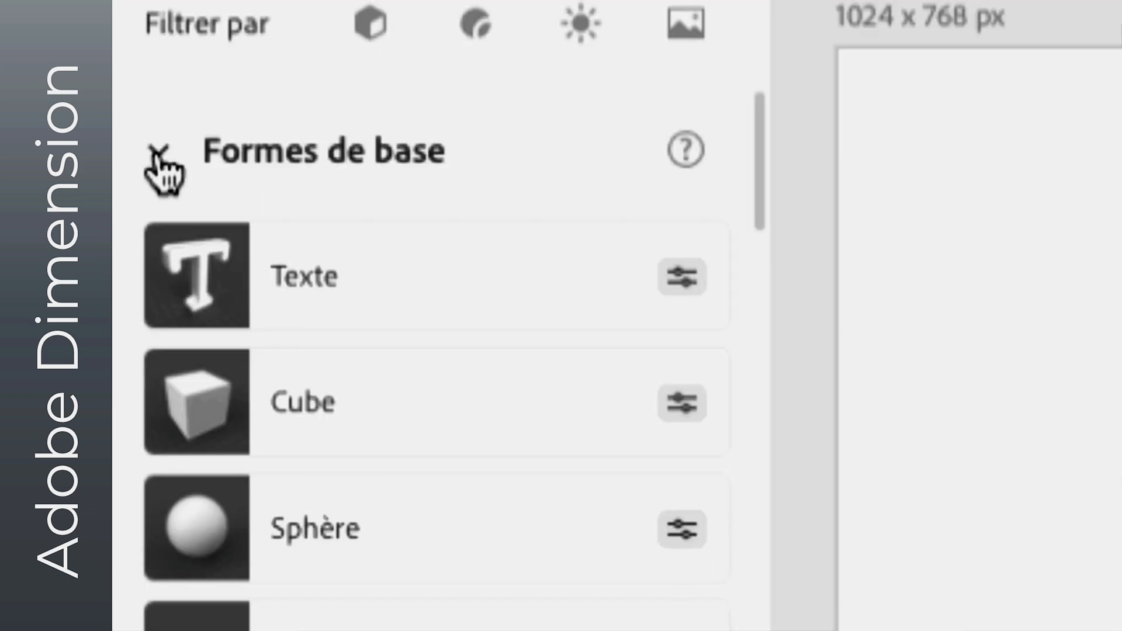
pyautogui.click(158, 154)
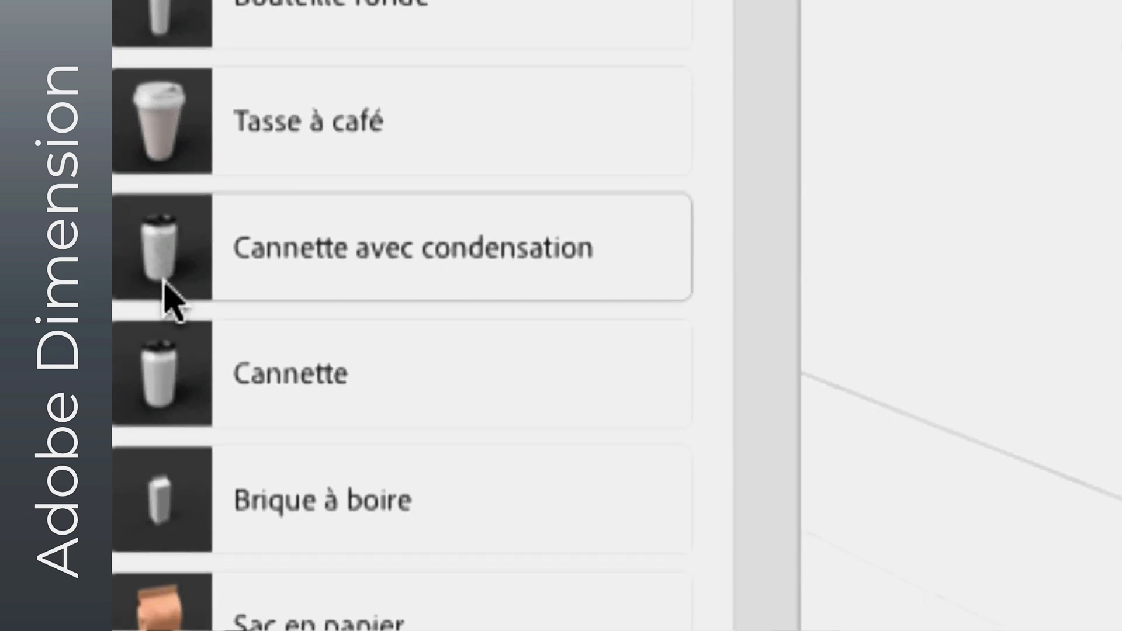
pyautogui.scroll(-2, 164, 301)
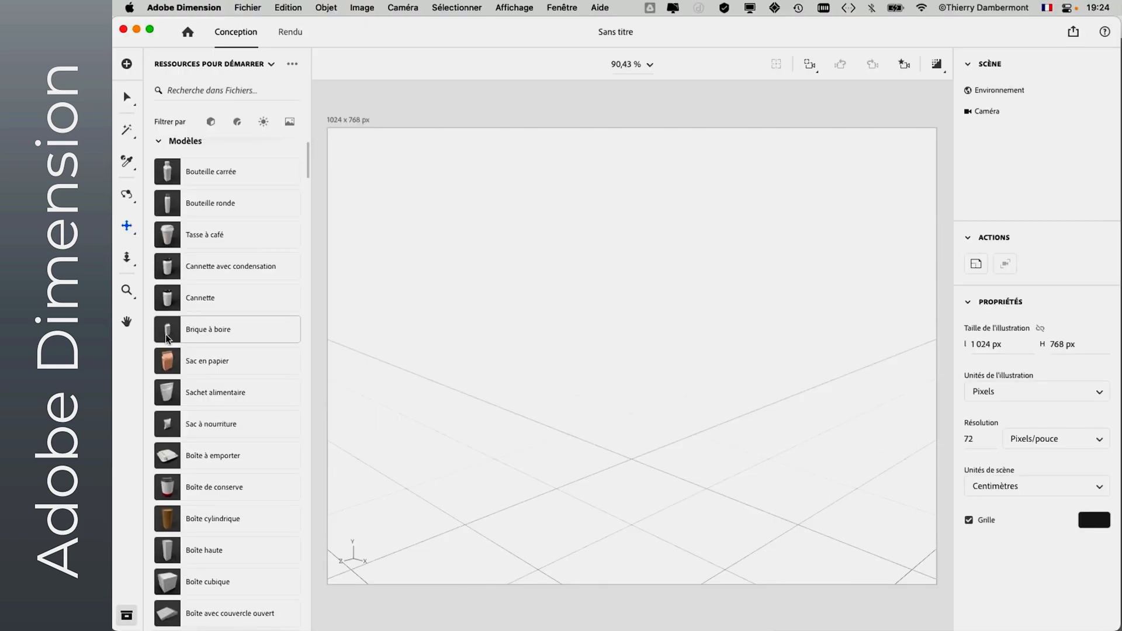
pyautogui.scroll(-1, 166, 336)
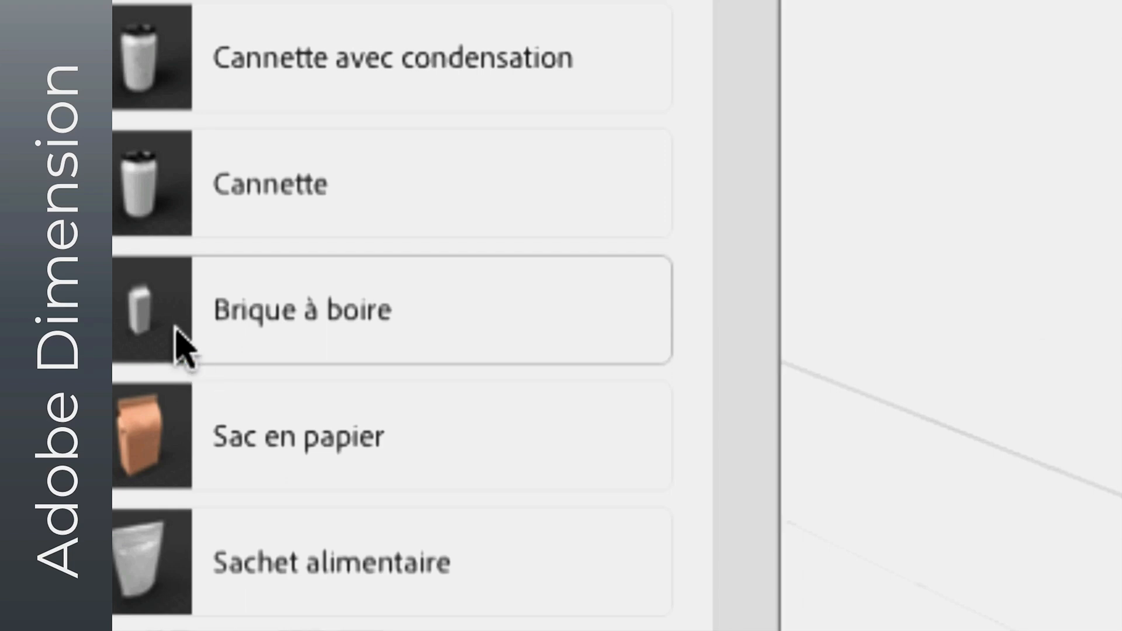
pyautogui.click(177, 331)
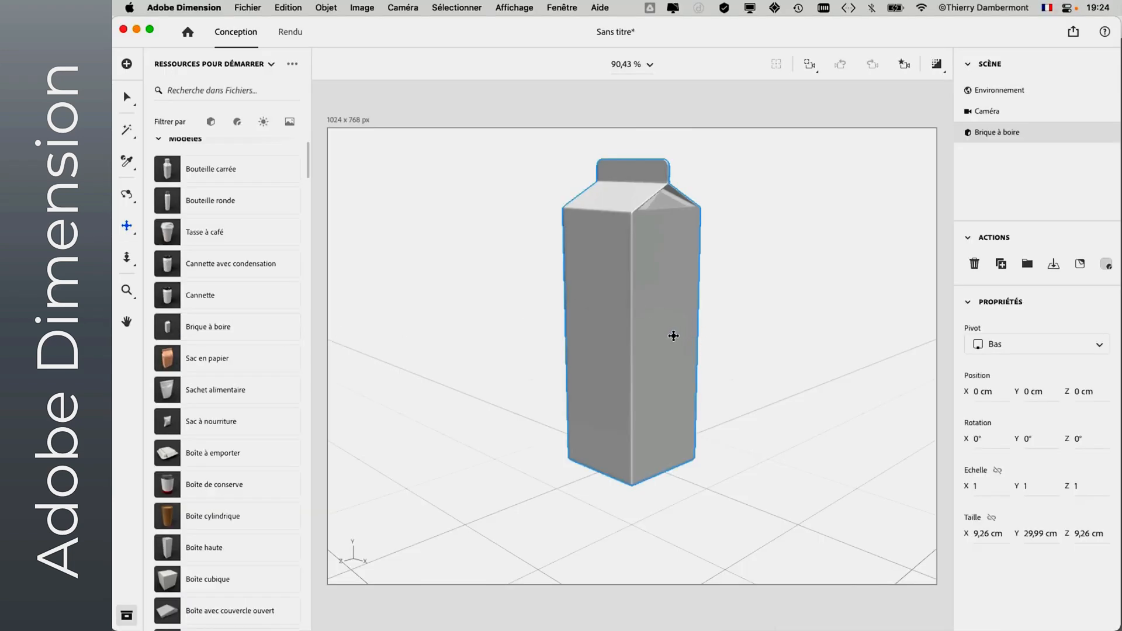
pyautogui.click(126, 194)
pyautogui.moveTo(755, 348); pyautogui.dragTo(482, 448)
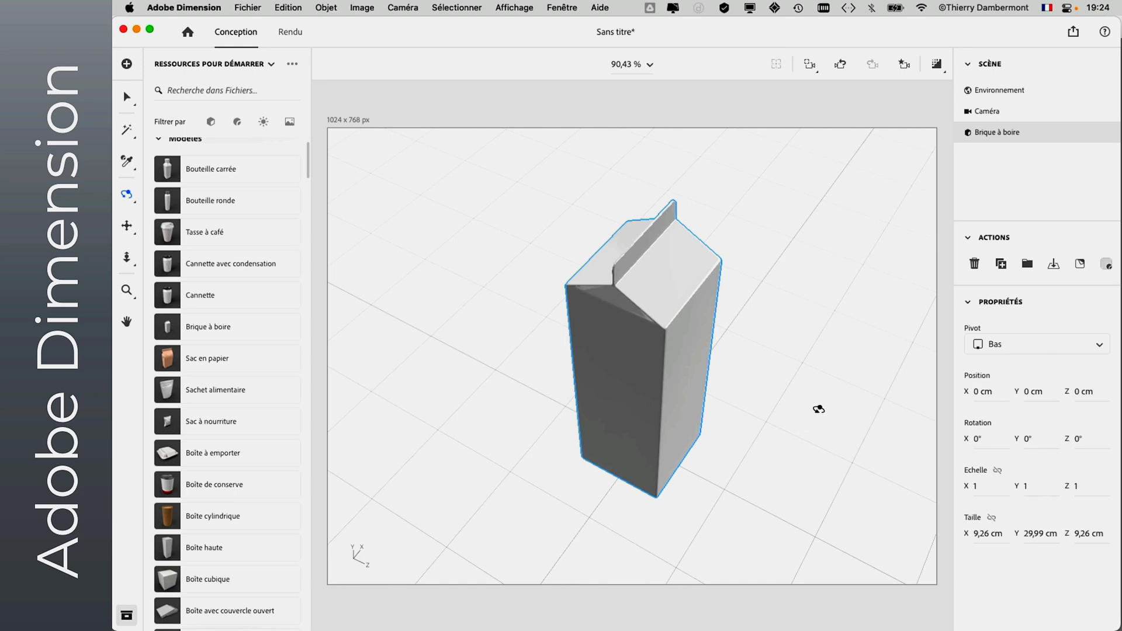
pyautogui.moveTo(742, 395); pyautogui.dragTo(709, 305)
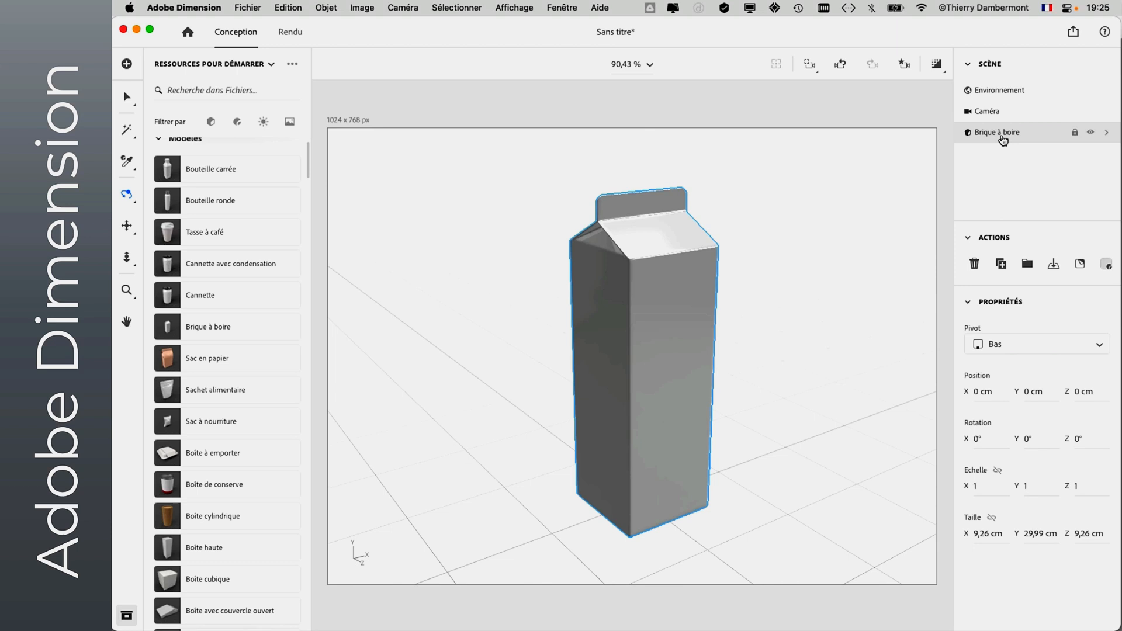
pyautogui.click(252, 8)
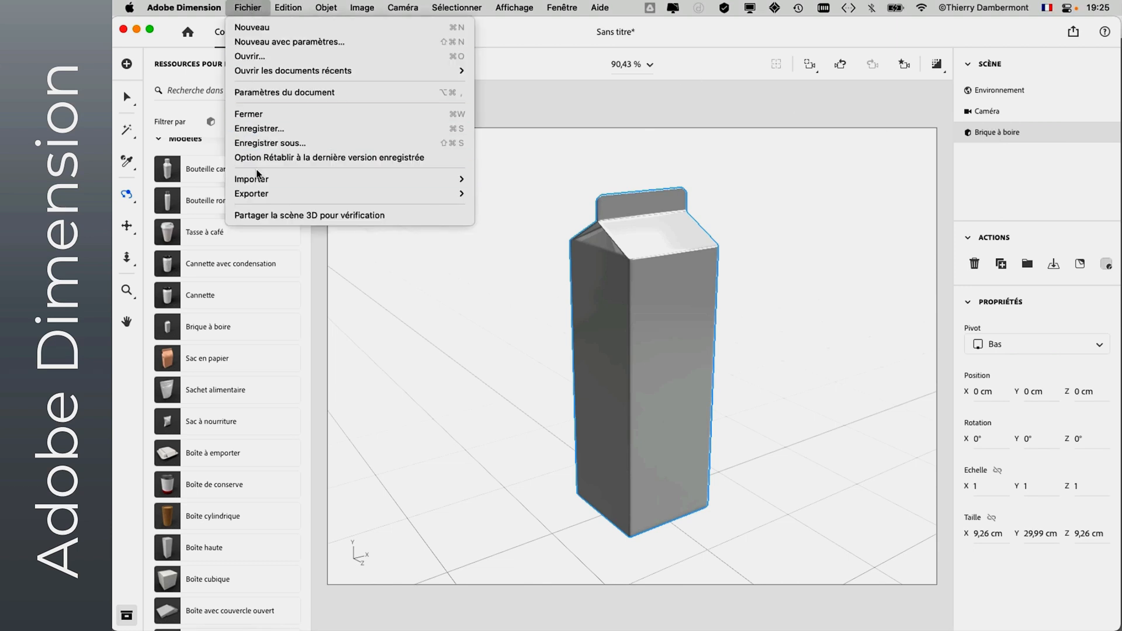
pyautogui.moveTo(257, 175)
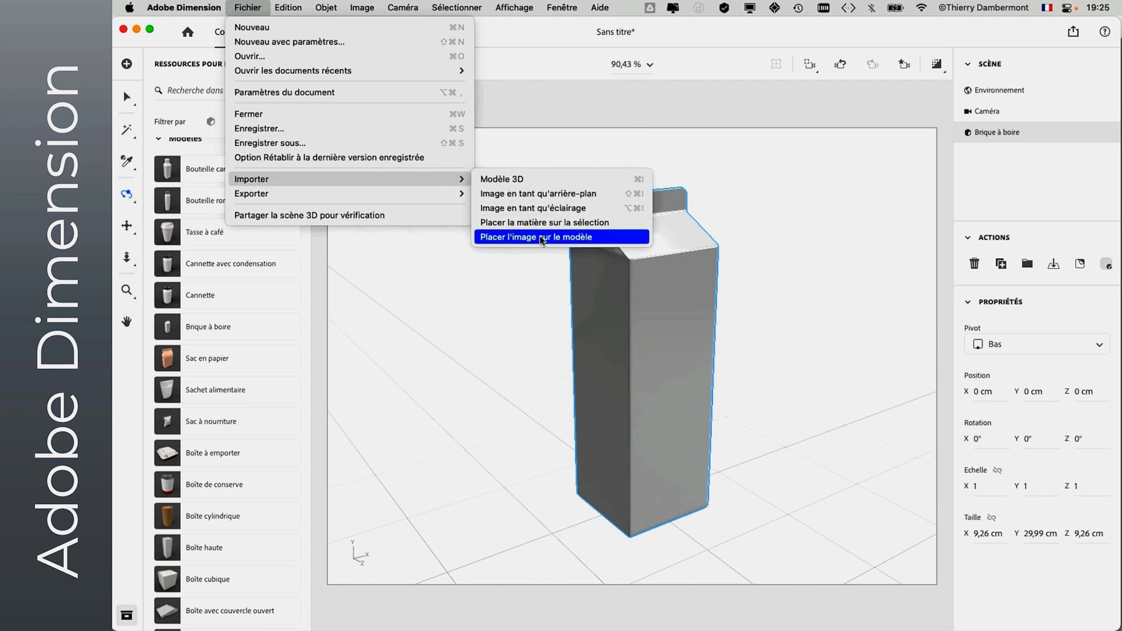
pyautogui.click(740, 218)
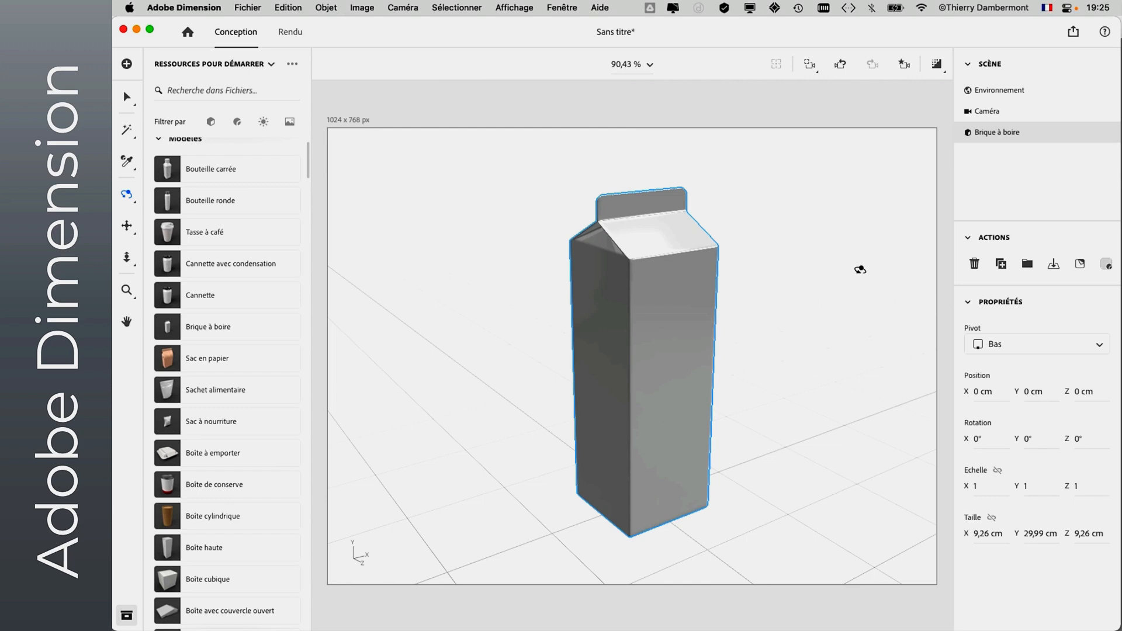
# - Switch to Finder's cours 2 ADOBE DIMENSION folder and move its window clear of the carton
pyautogui.press('super+Tab')
pyautogui.click(442, 316)
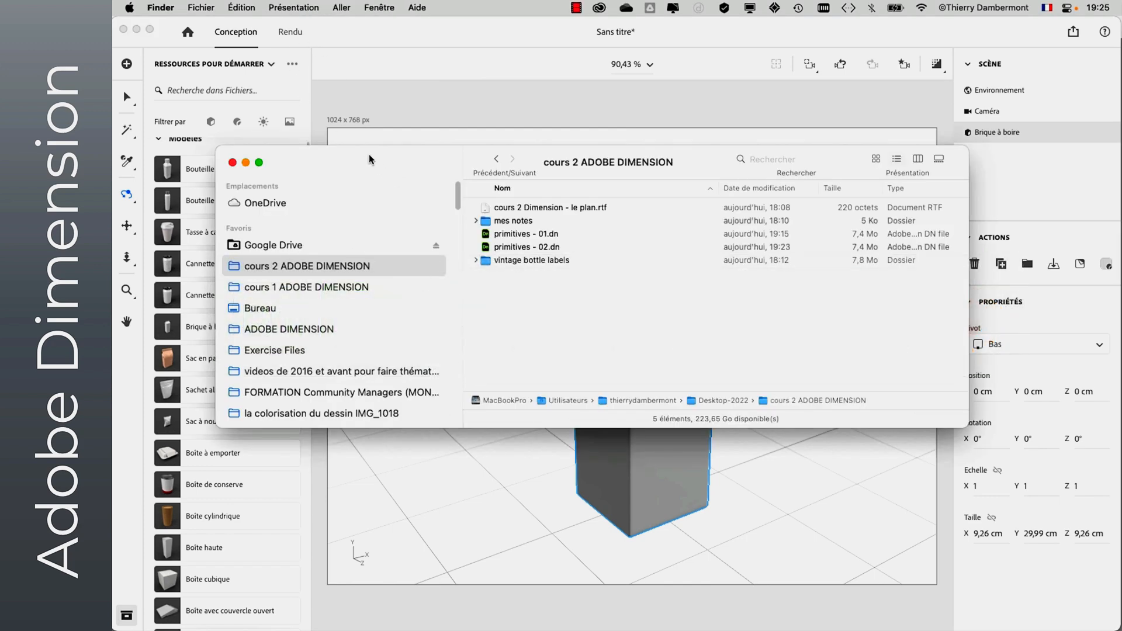
pyautogui.moveTo(369, 153); pyautogui.dragTo(837, 269)
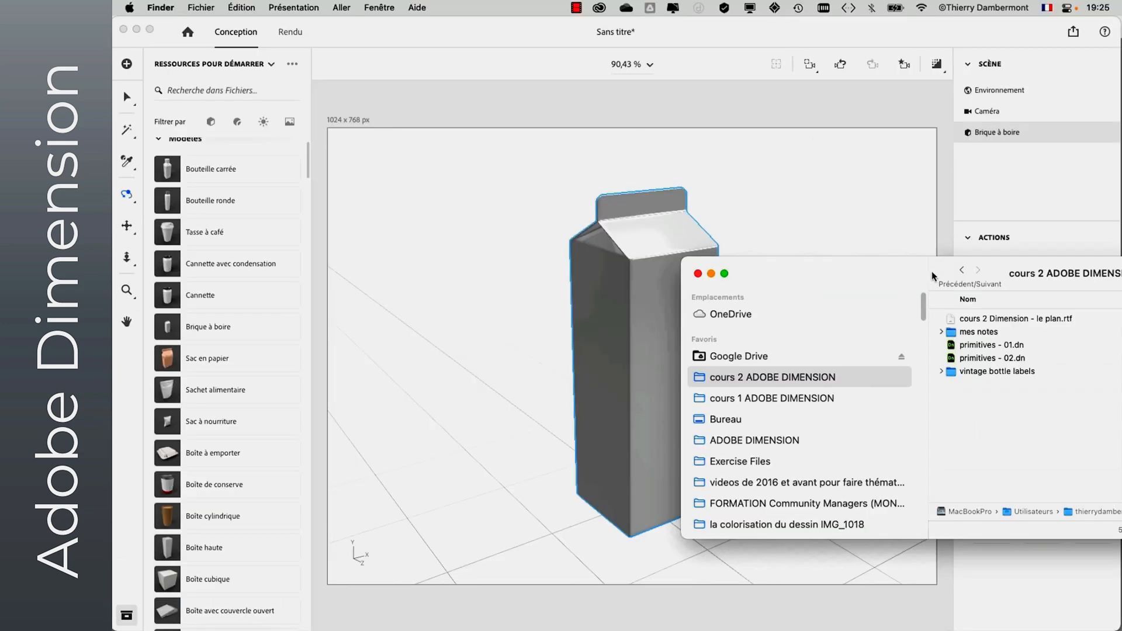
pyautogui.moveTo(930, 266); pyautogui.dragTo(795, 120)
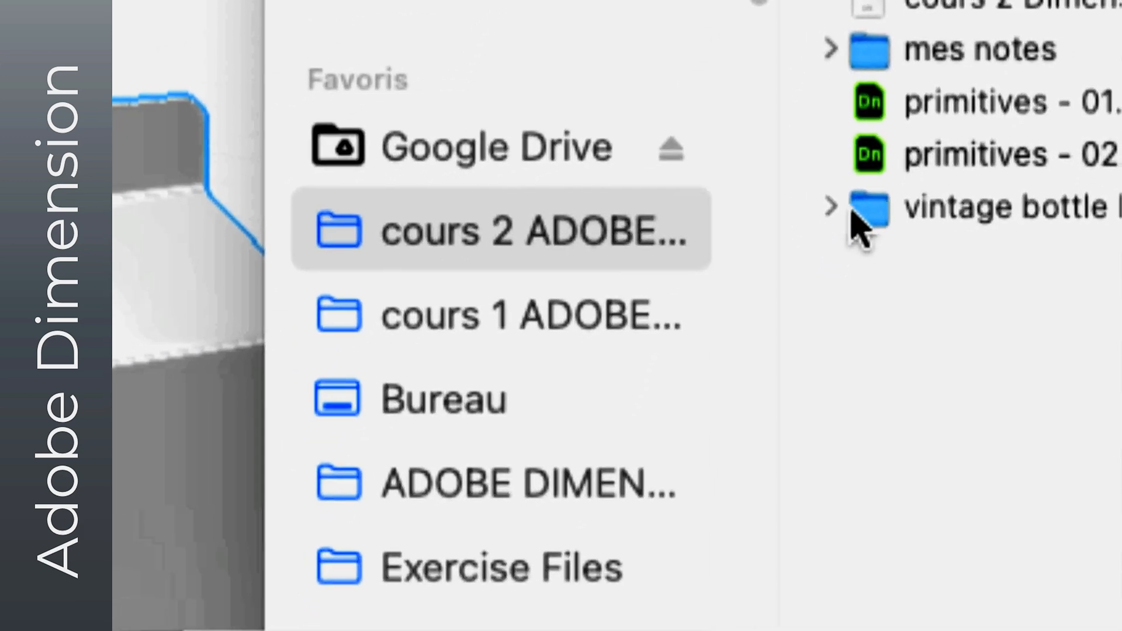
# - Place HELIOTROPE.psd from the vintage bottle labels folder onto the carton's front face
pyautogui.click(747, 308)
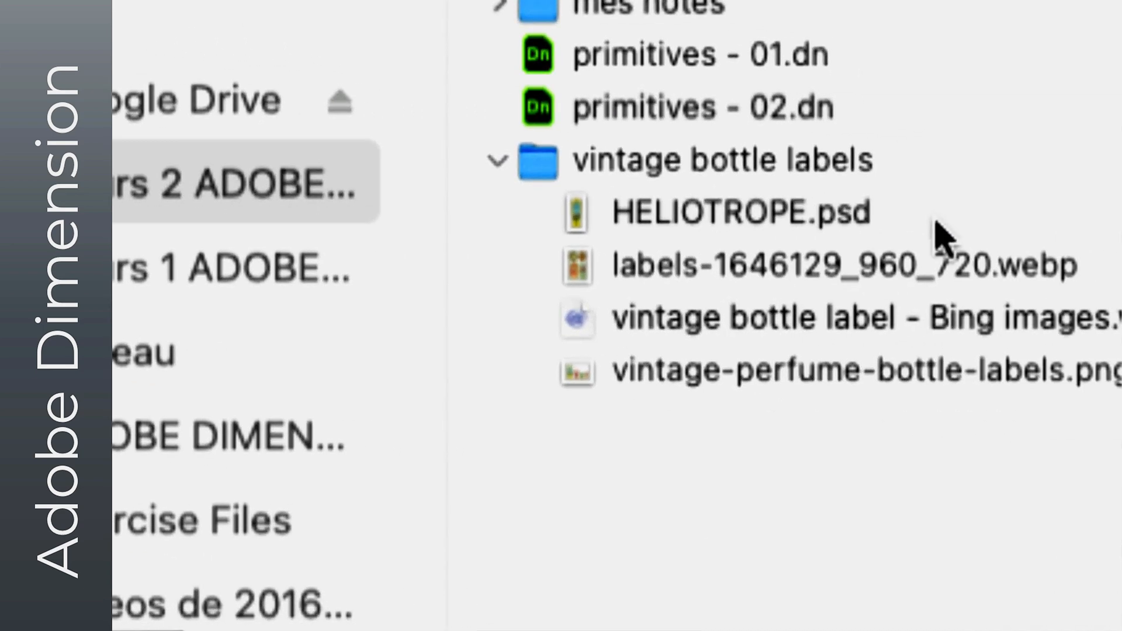
pyautogui.click(938, 234)
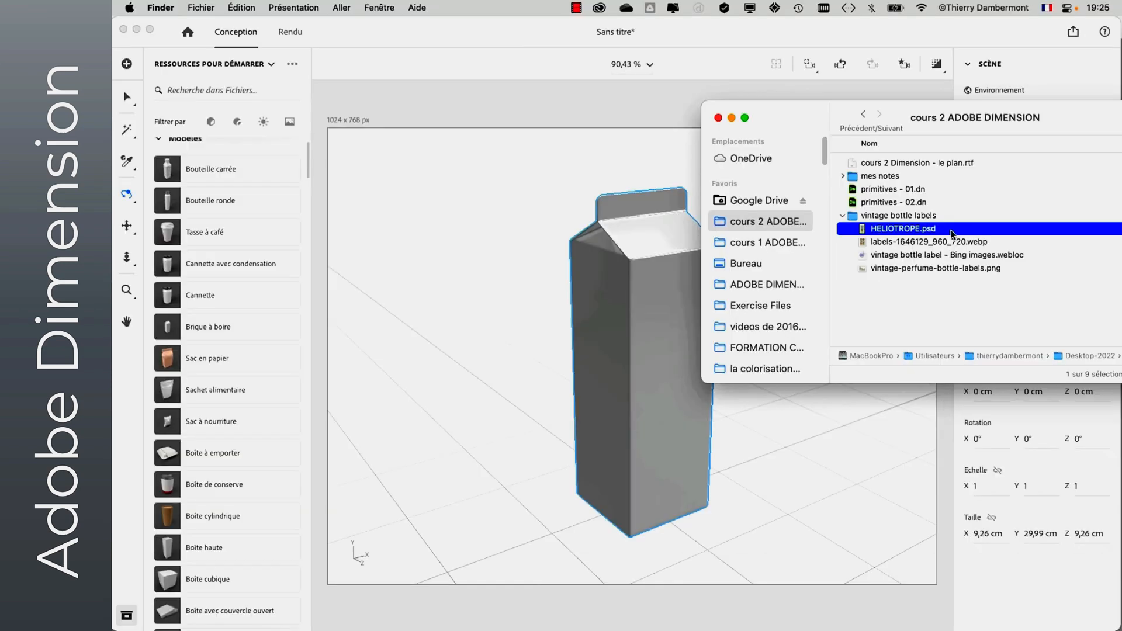
pyautogui.moveTo(779, 118); pyautogui.dragTo(858, 147)
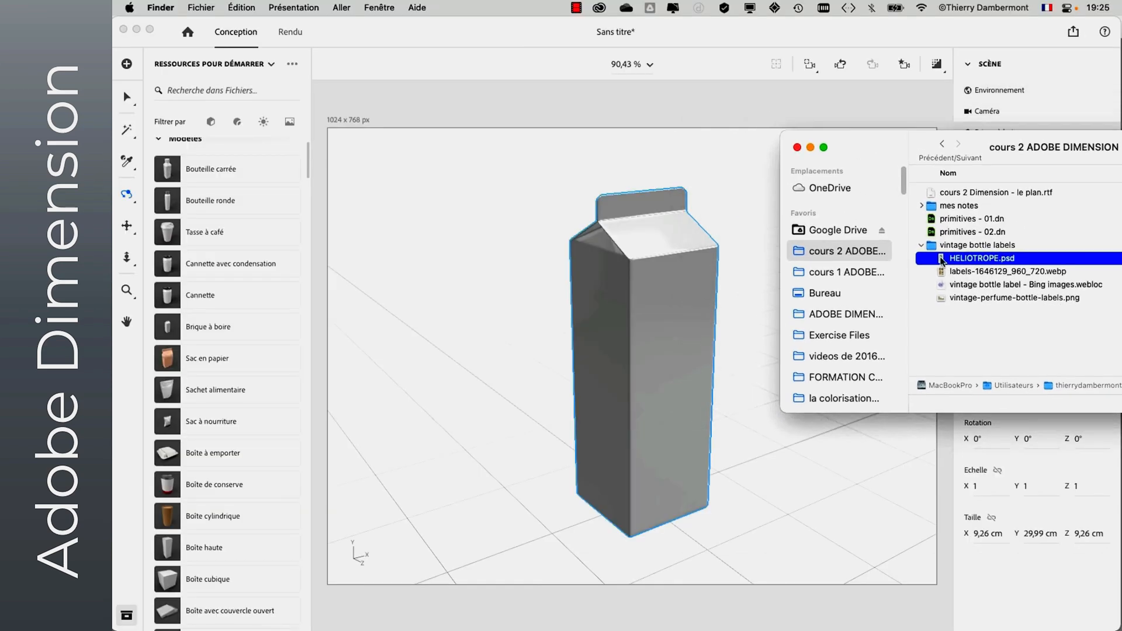
pyautogui.moveTo(943, 260); pyautogui.dragTo(660, 320)
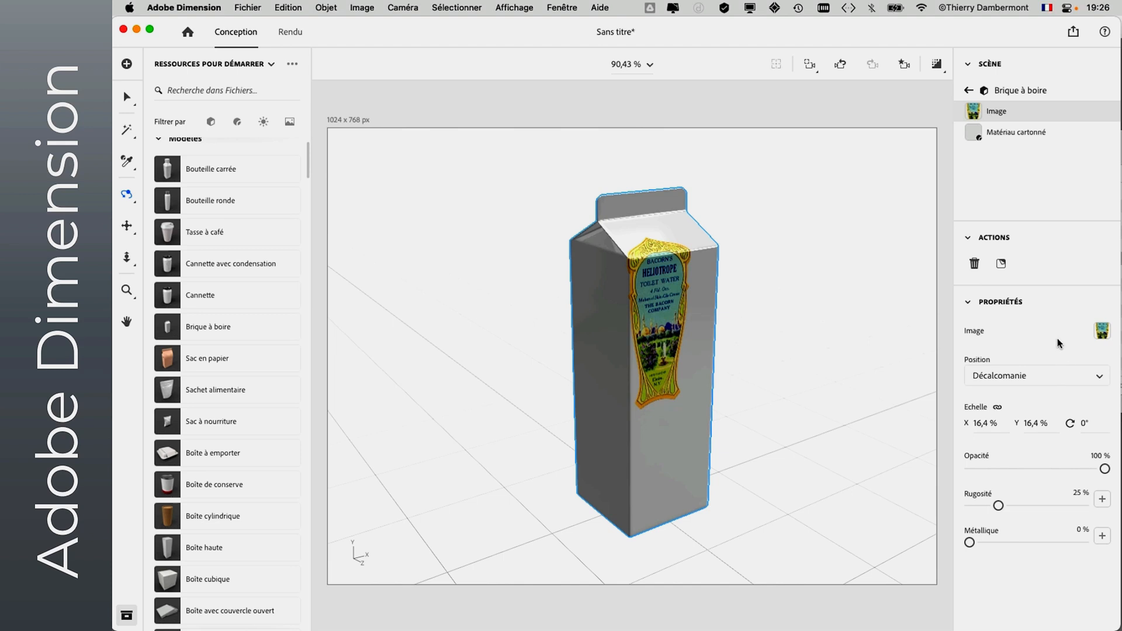
# - Move the label down to the middle of the carton's front face and enlarge it to 20.9 % scale
pyautogui.click(127, 97)
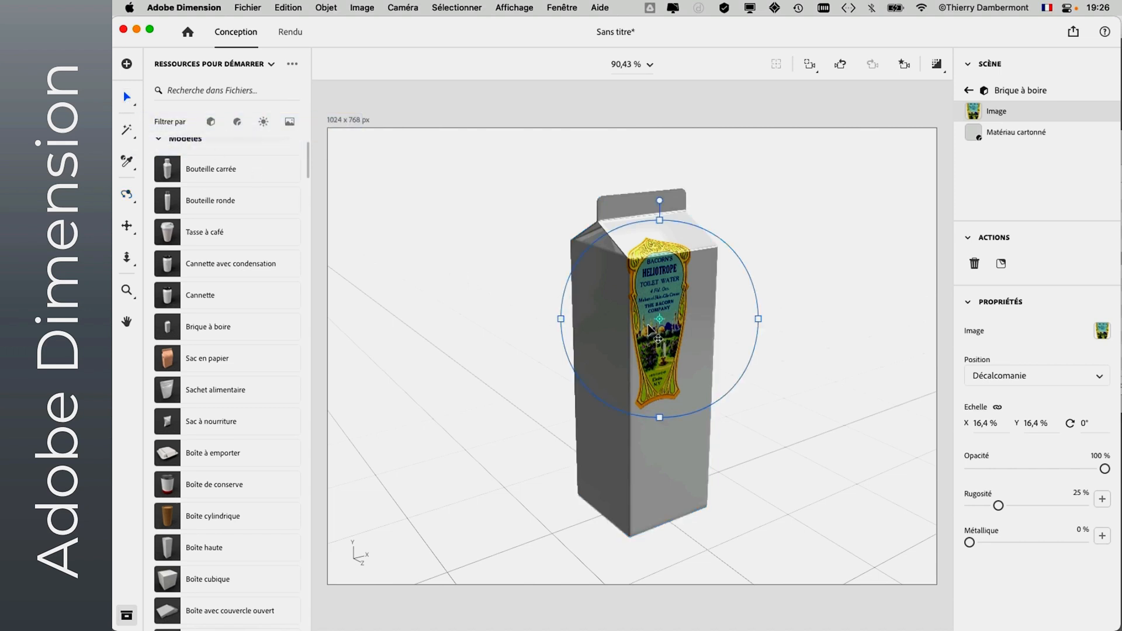
pyautogui.moveTo(650, 324); pyautogui.dragTo(664, 381)
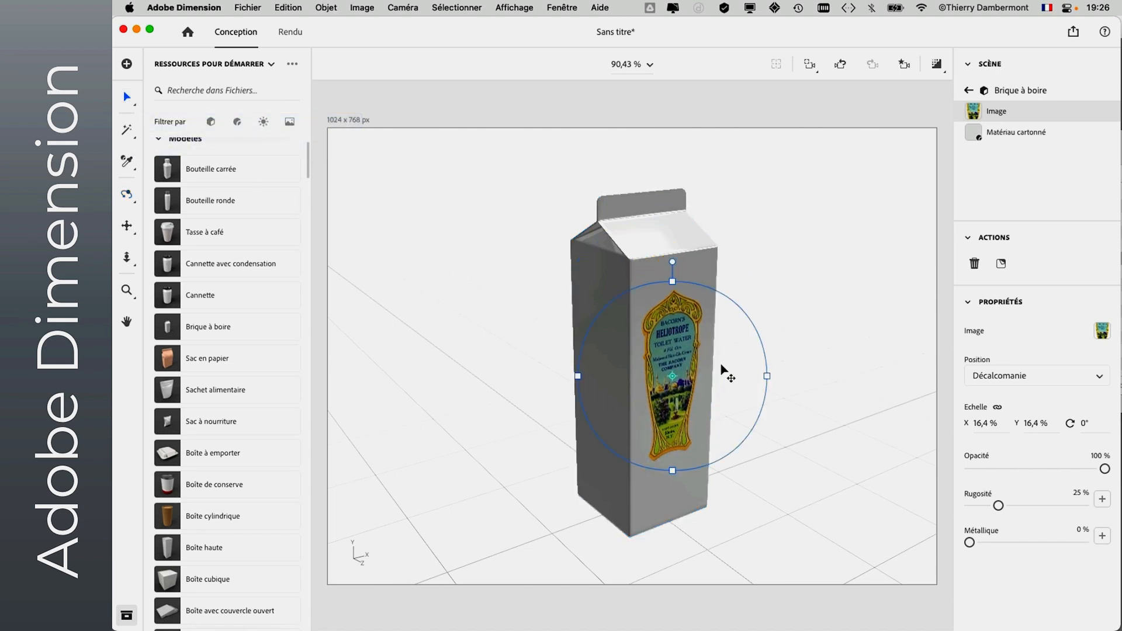
pyautogui.moveTo(735, 310); pyautogui.dragTo(761, 296)
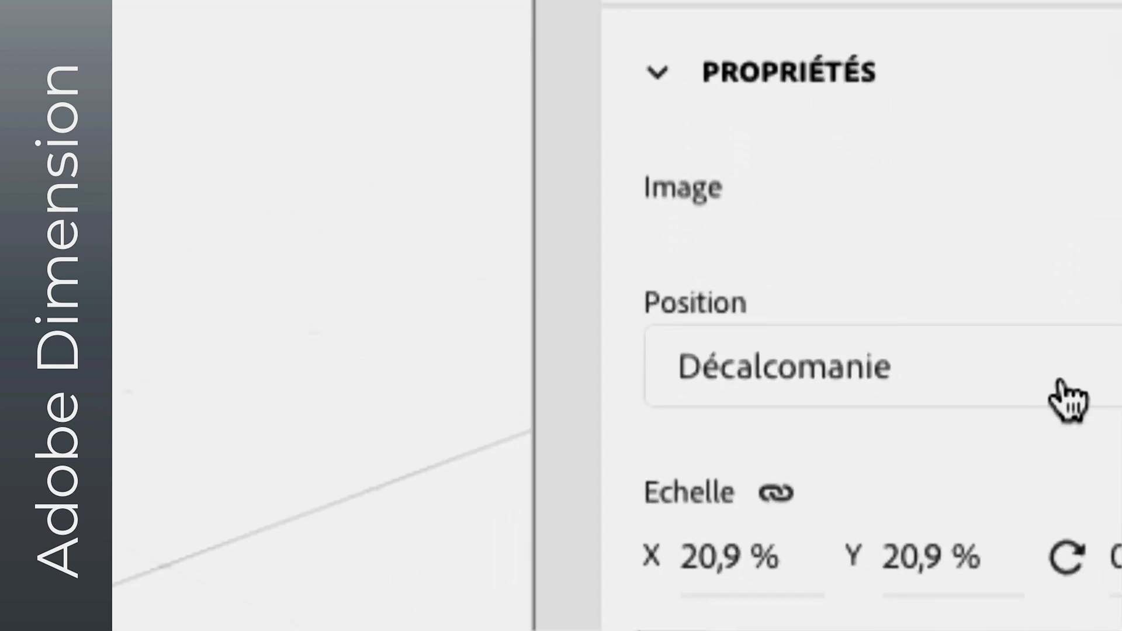
# - Set the label image's placement on the carton to Fond
pyautogui.click(1059, 383)
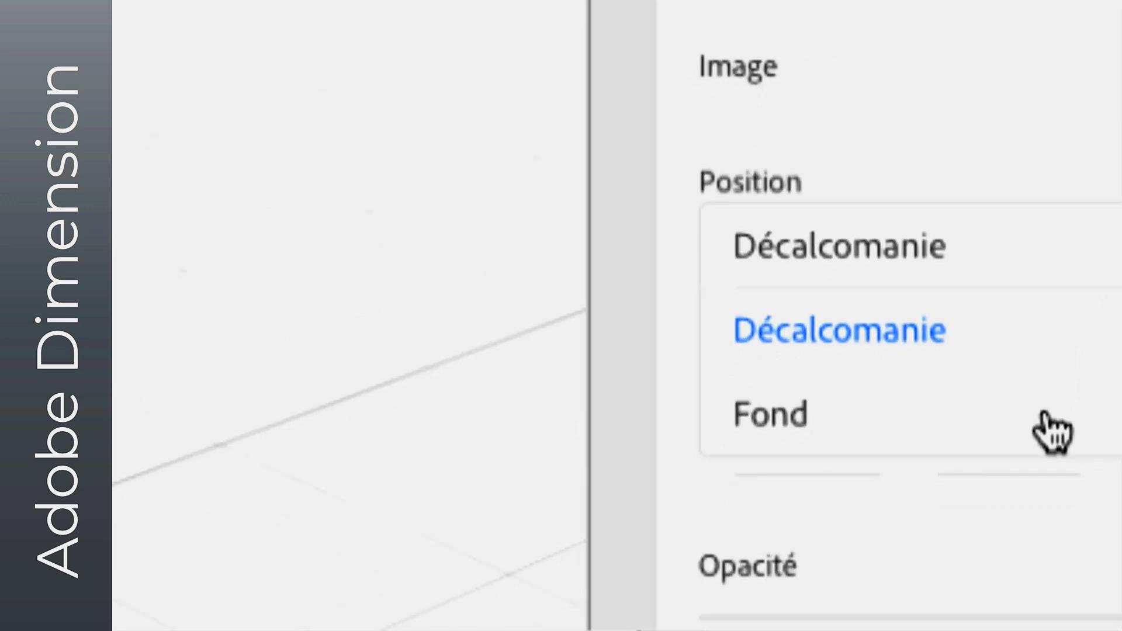
pyautogui.click(1046, 386)
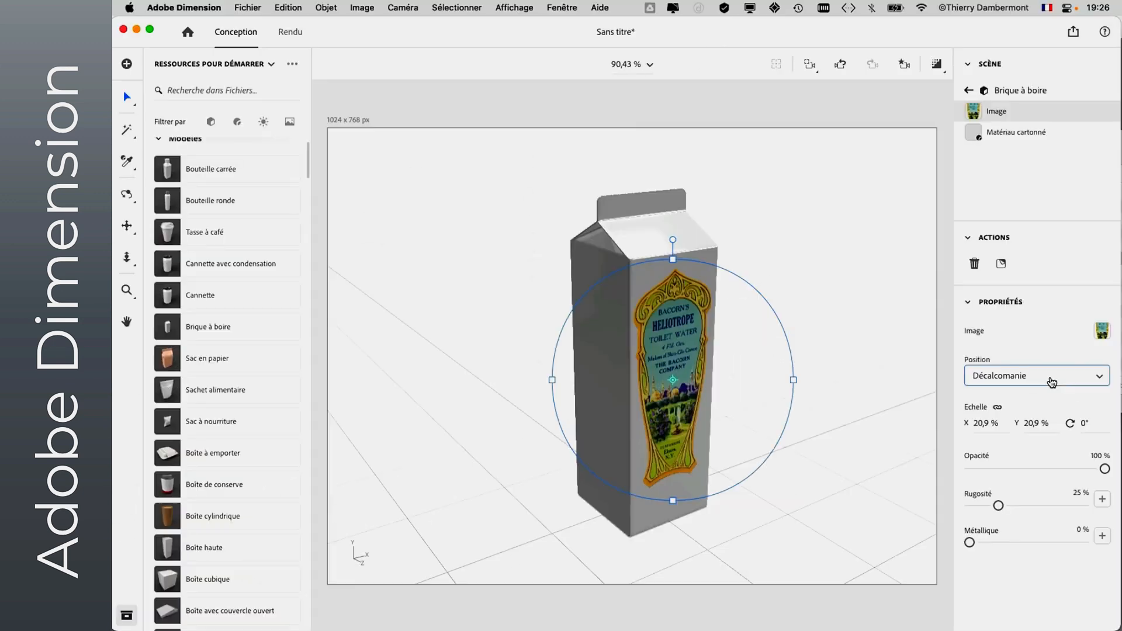
pyautogui.click(1050, 383)
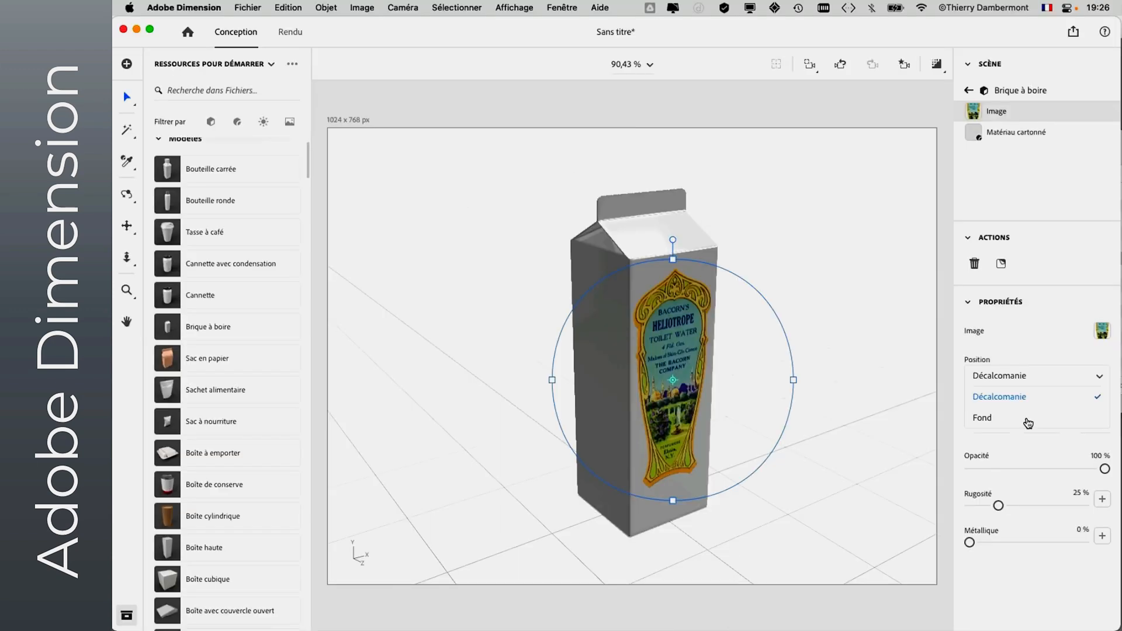
pyautogui.click(1028, 421)
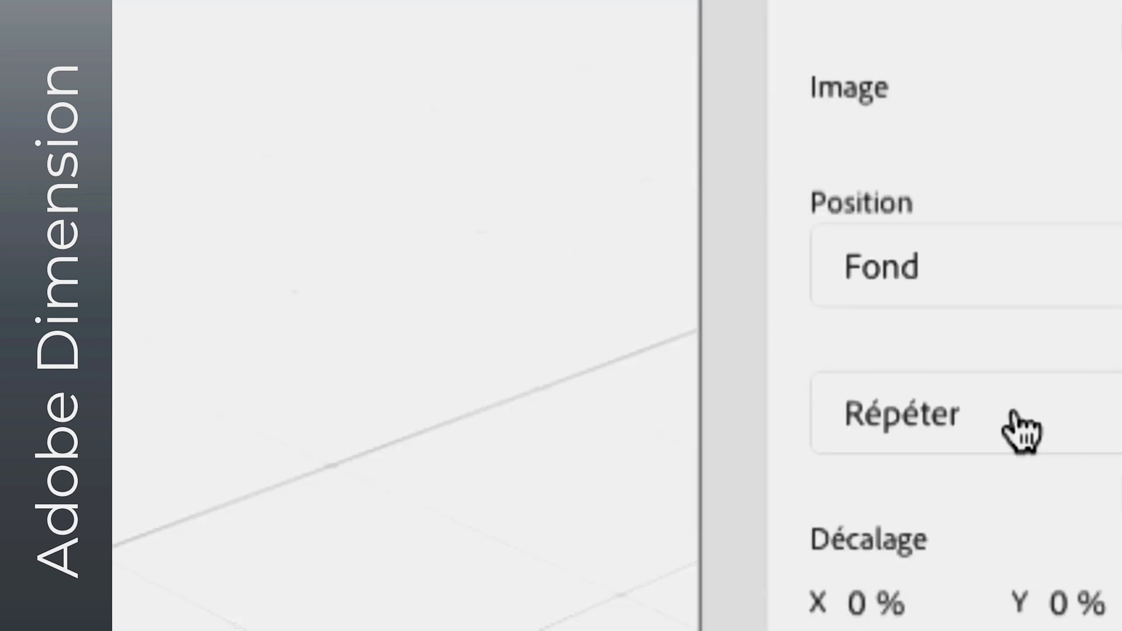
# - Set the label's placement back to Décalcomanie, move it onto the middle of the front face and enlarge it to 20.4 % scale
pyautogui.click(1015, 377)
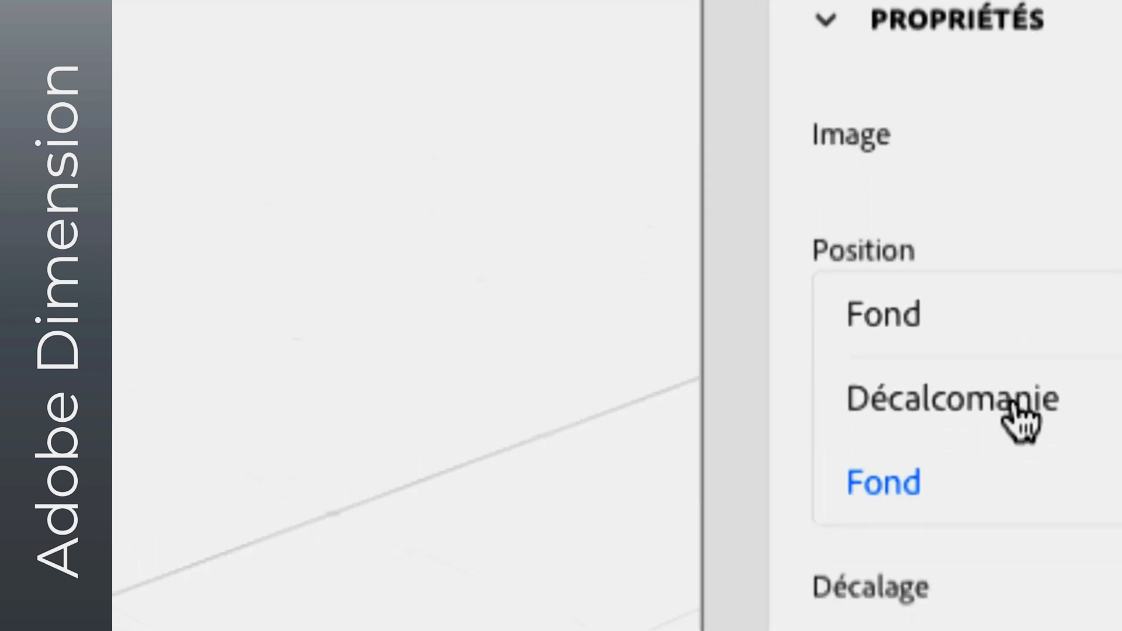
pyautogui.press('Escape')
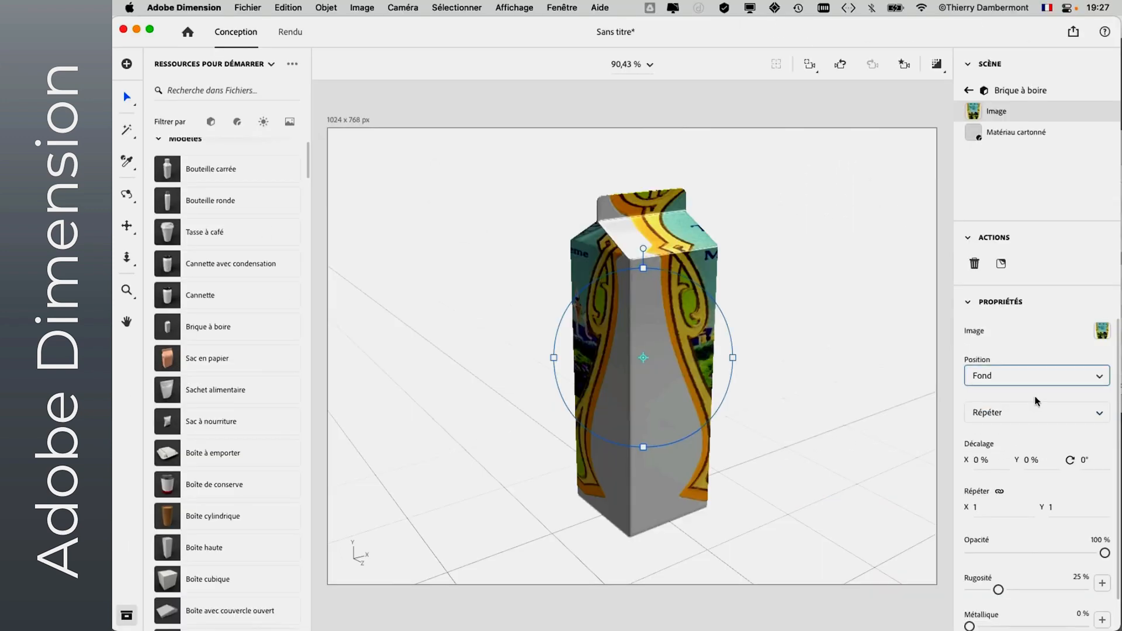
pyautogui.click(1021, 323)
pyautogui.click(1024, 396)
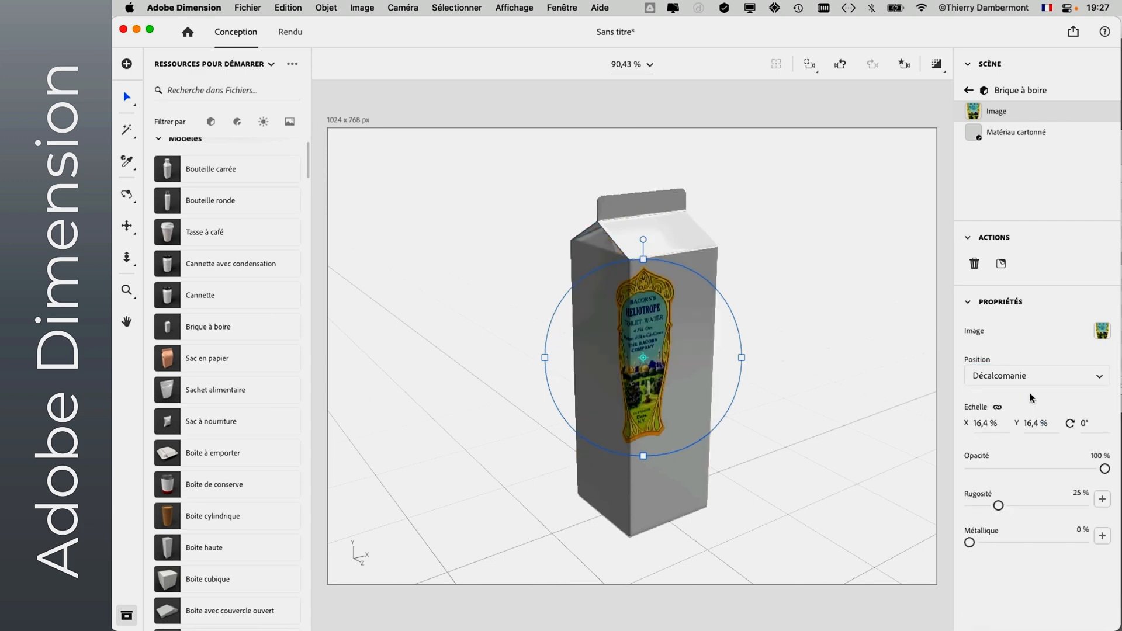
pyautogui.moveTo(670, 347); pyautogui.dragTo(697, 368)
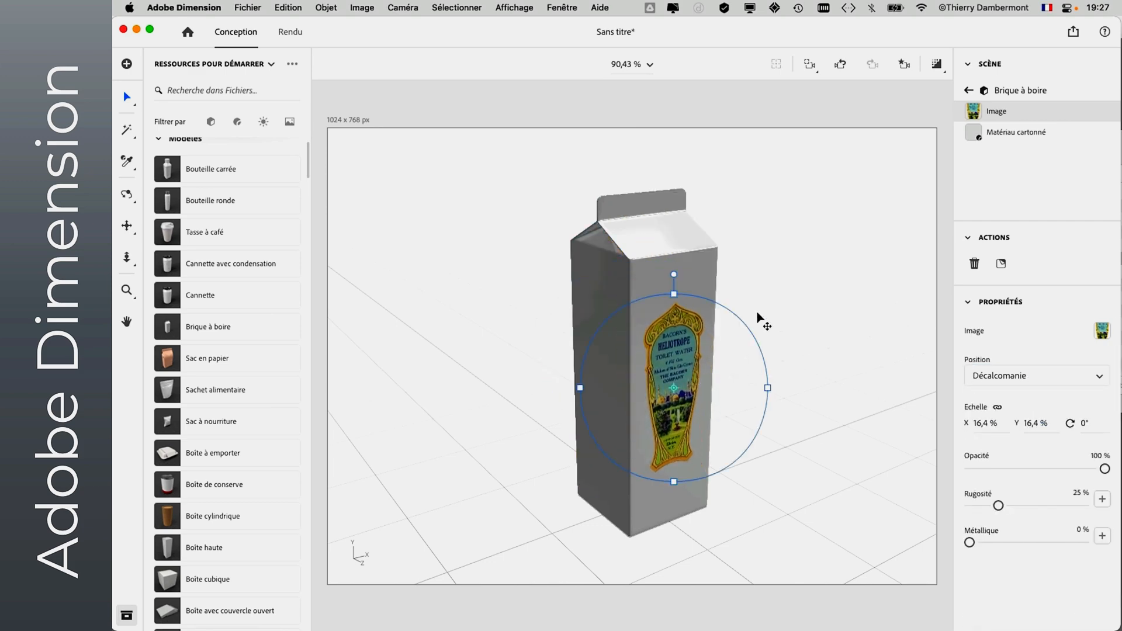
pyautogui.moveTo(749, 325)
pyautogui.mouseDown()
pyautogui.moveTo(769, 310)
pyautogui.moveTo(759, 314)
pyautogui.mouseUp()
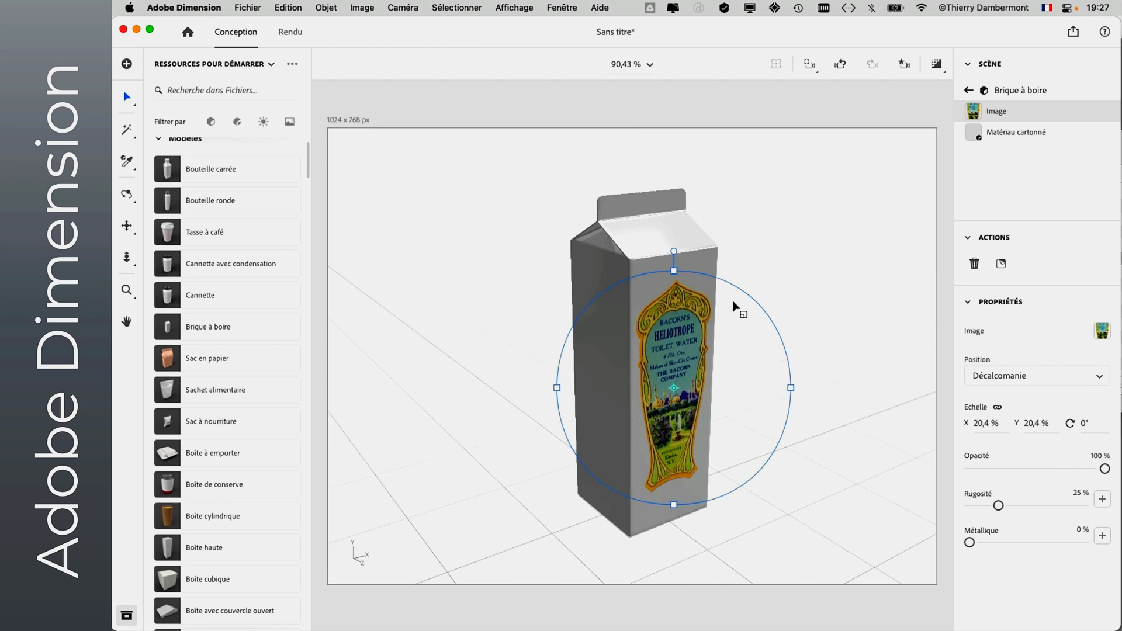
# - Switch to Firefox and search Bing Images for vintage pattern
pyautogui.moveTo(114, 409)
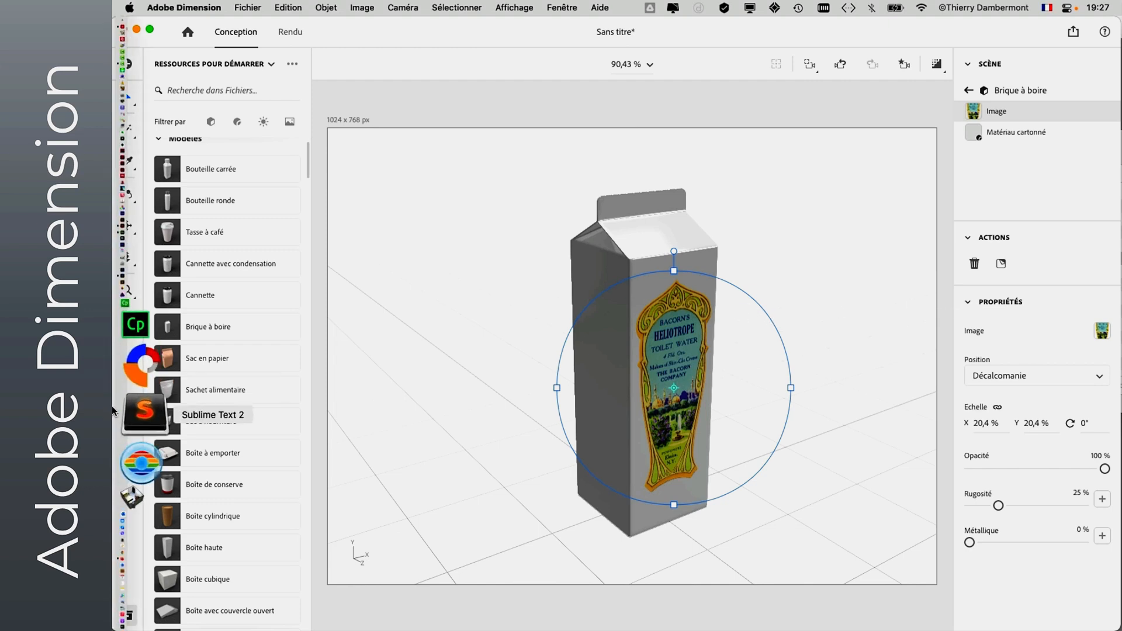
pyautogui.click(140, 484)
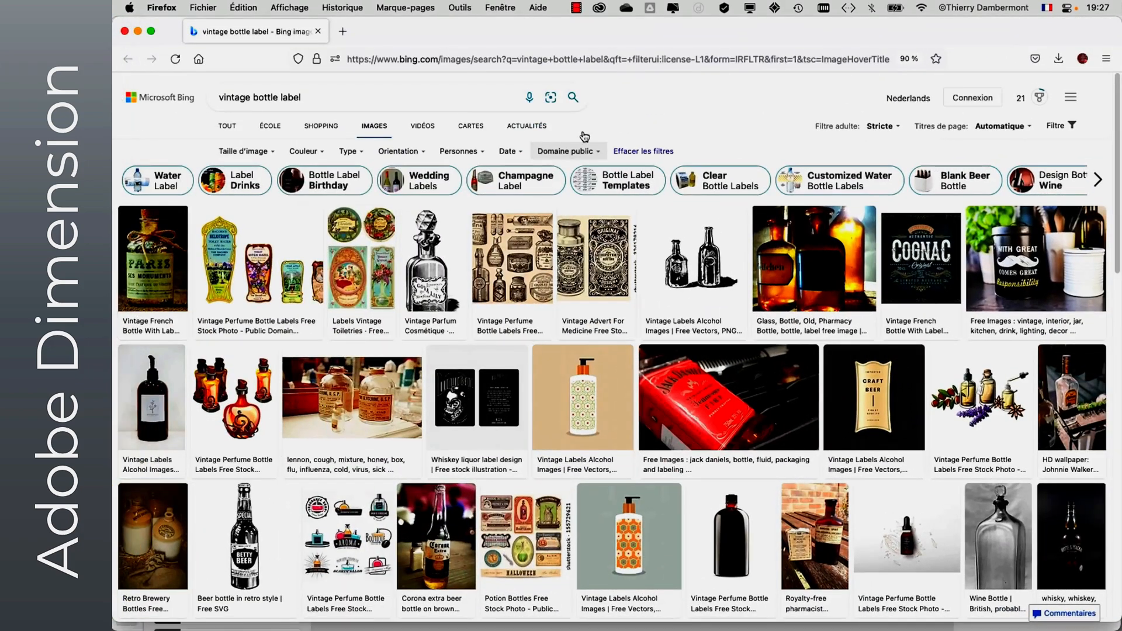
pyautogui.moveTo(320, 96); pyautogui.dragTo(213, 96)
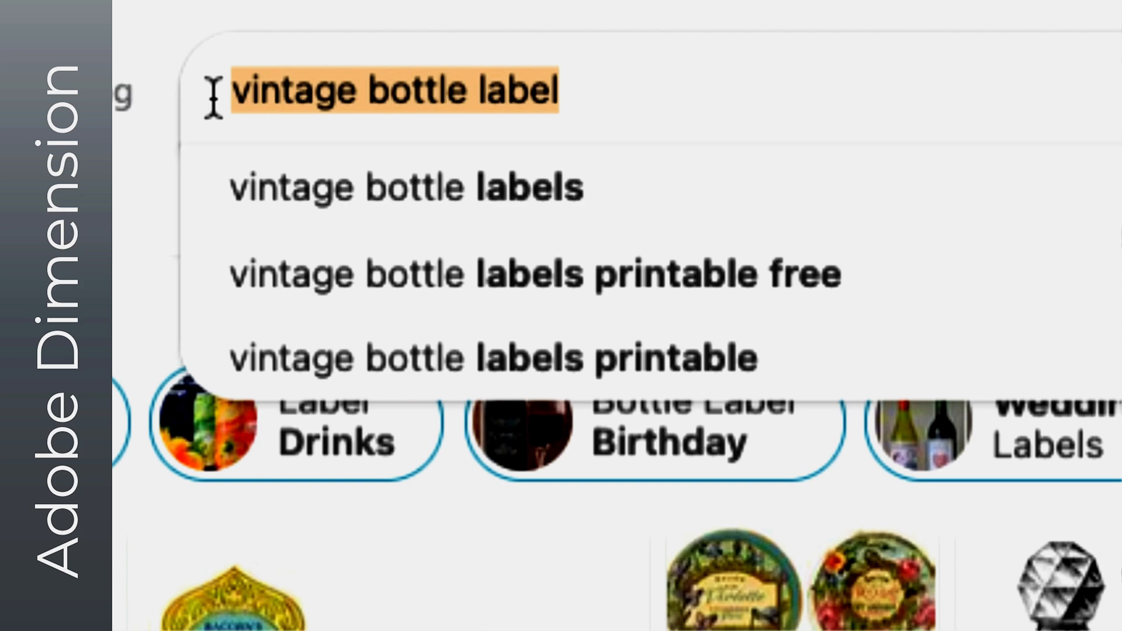
pyautogui.write('vintage')
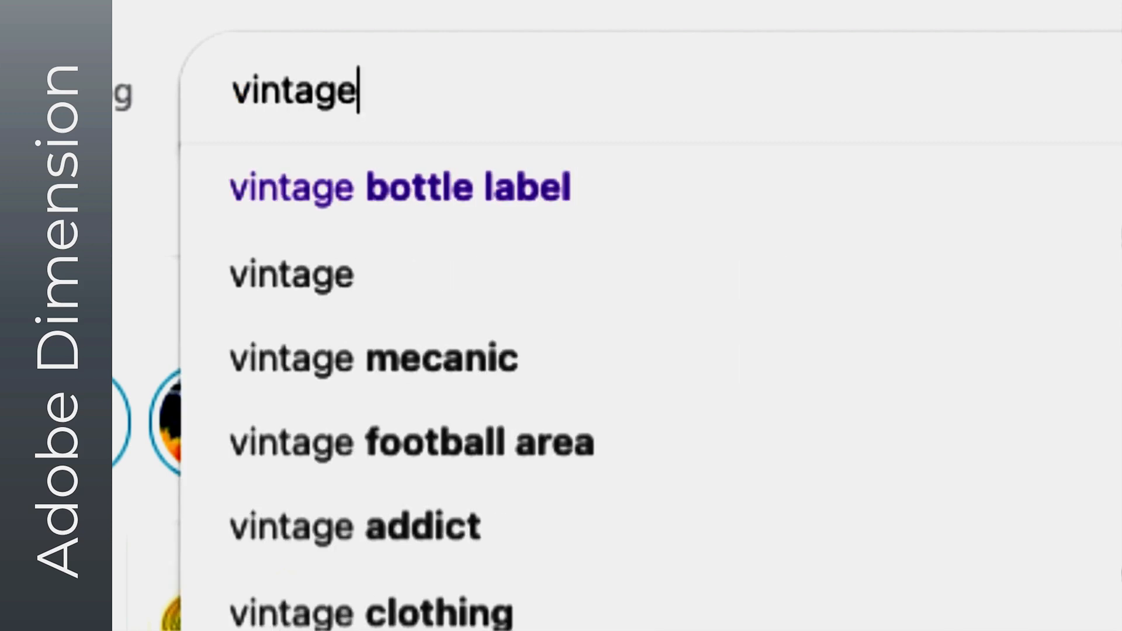
pyautogui.write(' pattern')
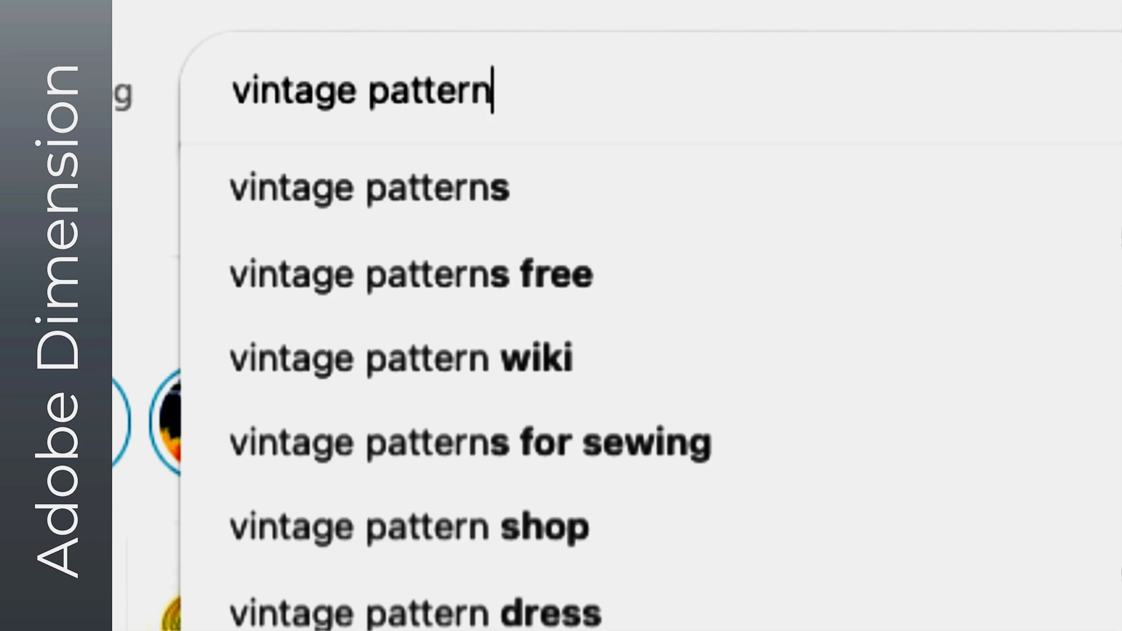
pyautogui.press('Return')
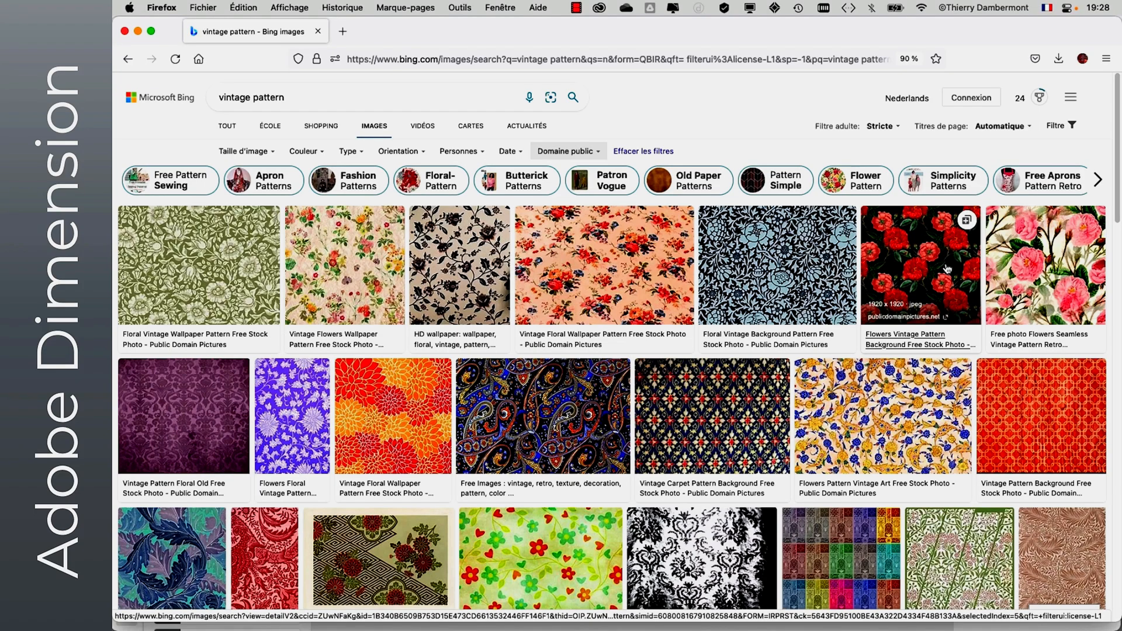
# - Open the seamless pink rose pattern from the first result row at full size and start saving the image
pyautogui.click(1034, 264)
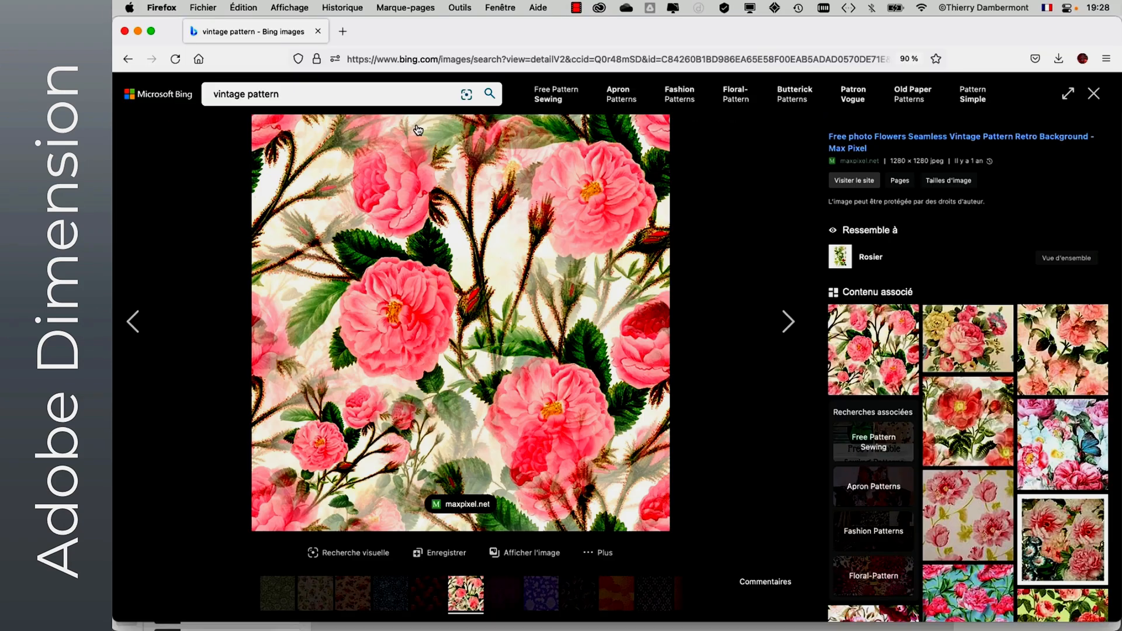
pyautogui.click(525, 553)
pyautogui.rightClick(620, 315)
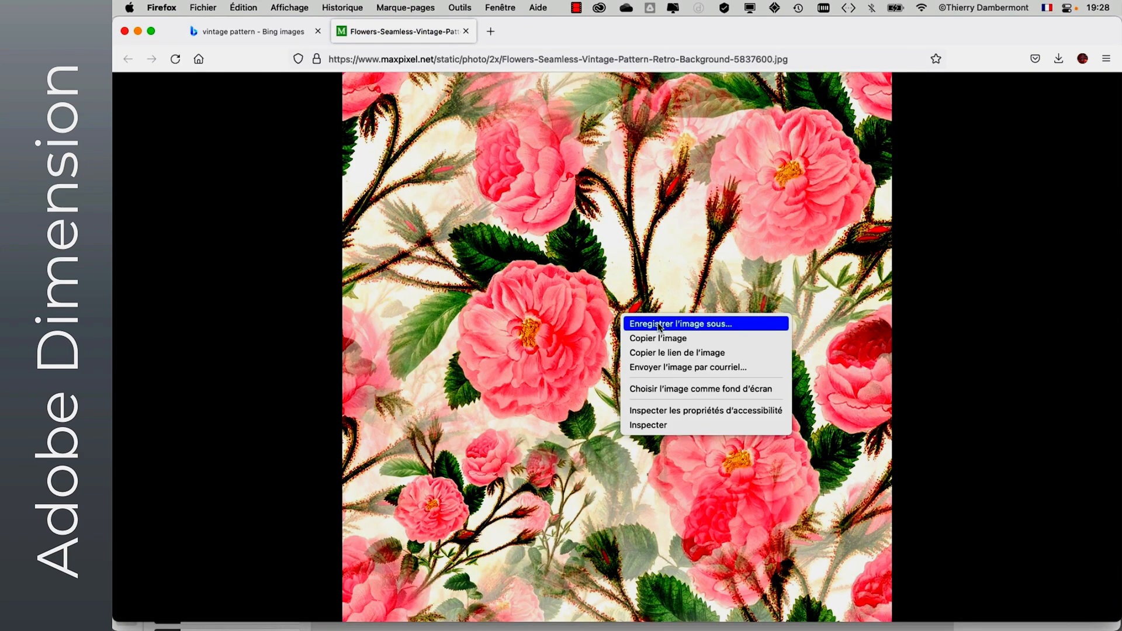
pyautogui.click(684, 322)
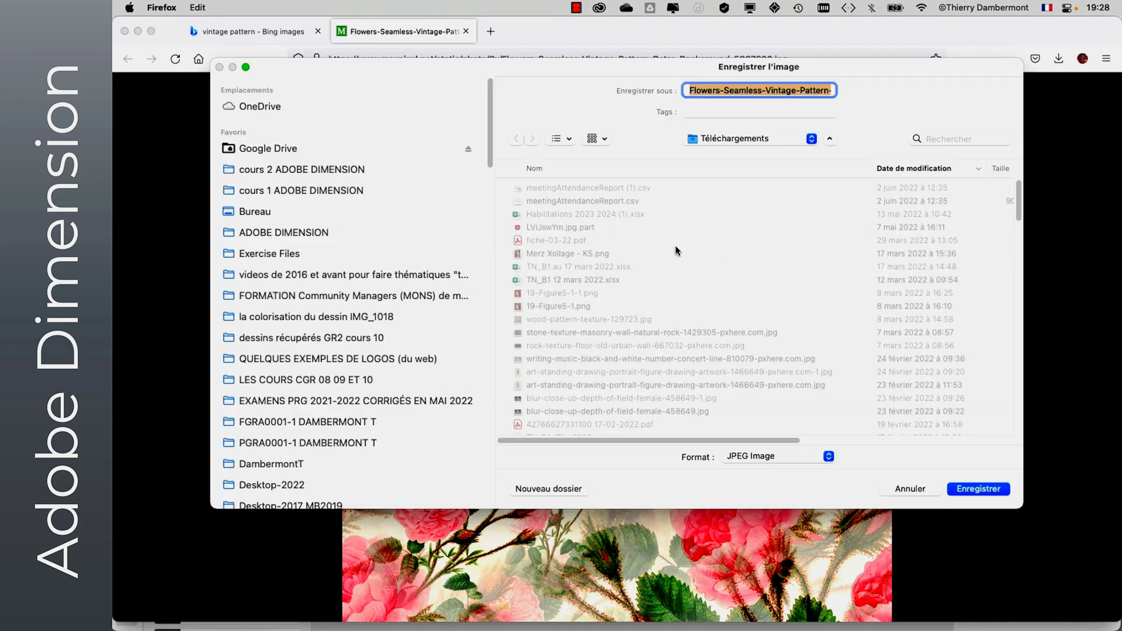
# - Create a folder named motifs vintage inside cours 2 ADOBE DIMENSION as the image's destination
pyautogui.click(298, 174)
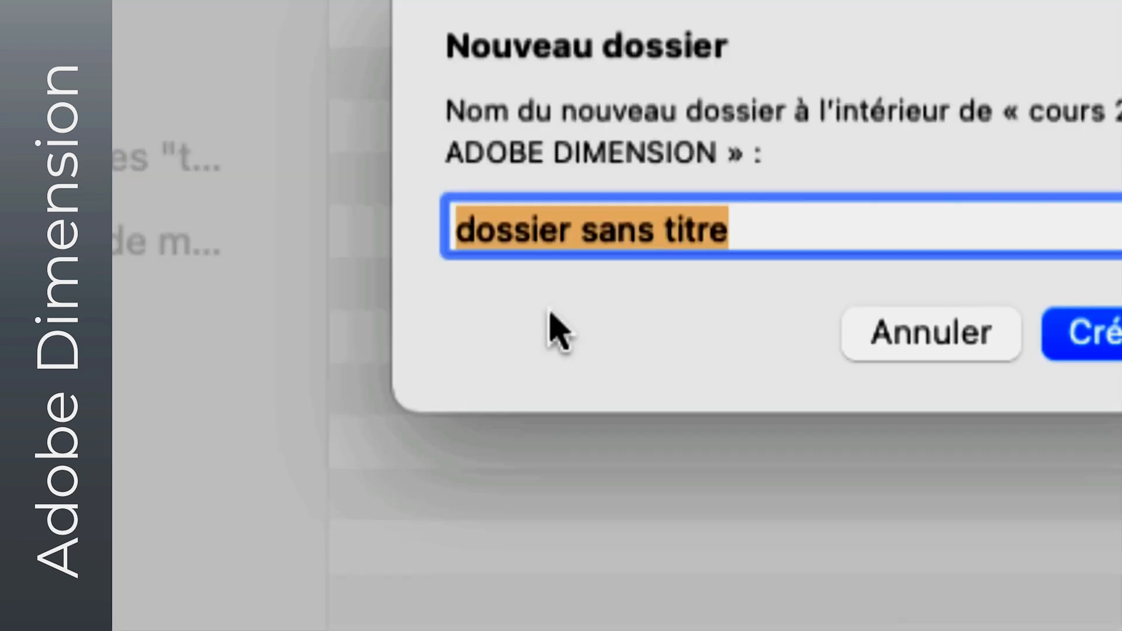
pyautogui.write('motifs')
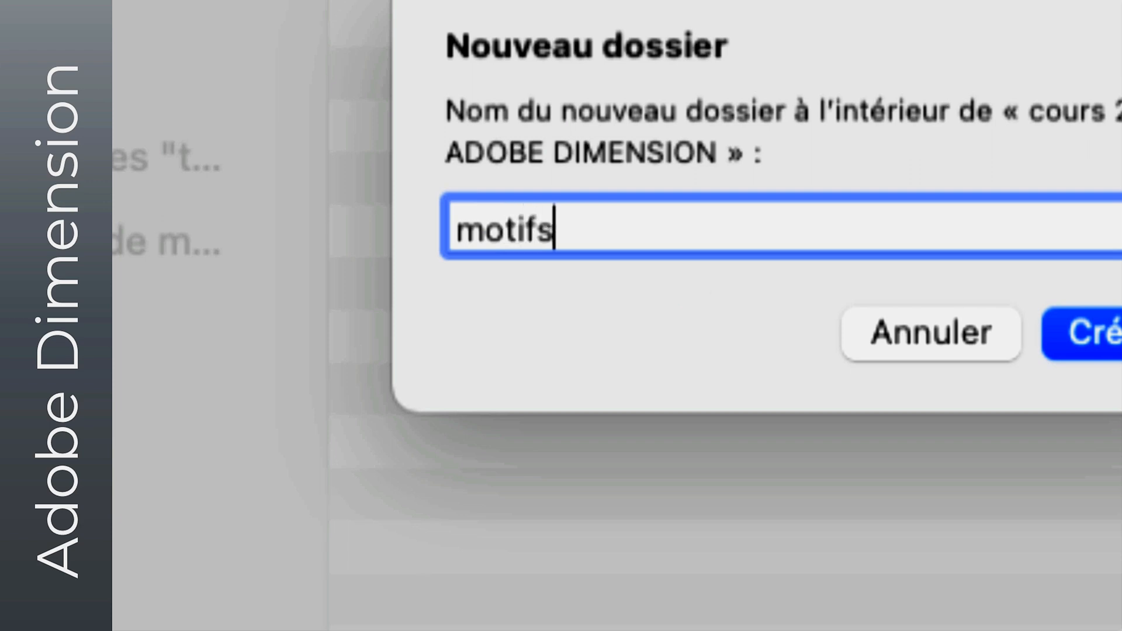
pyautogui.write(' vintage')
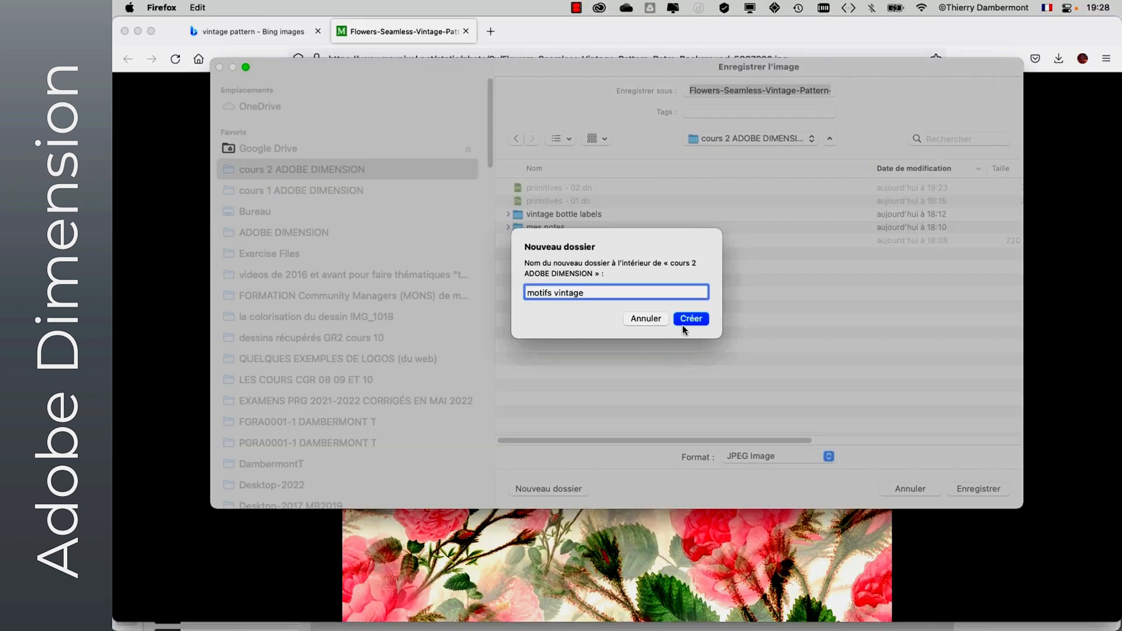
pyautogui.click(690, 320)
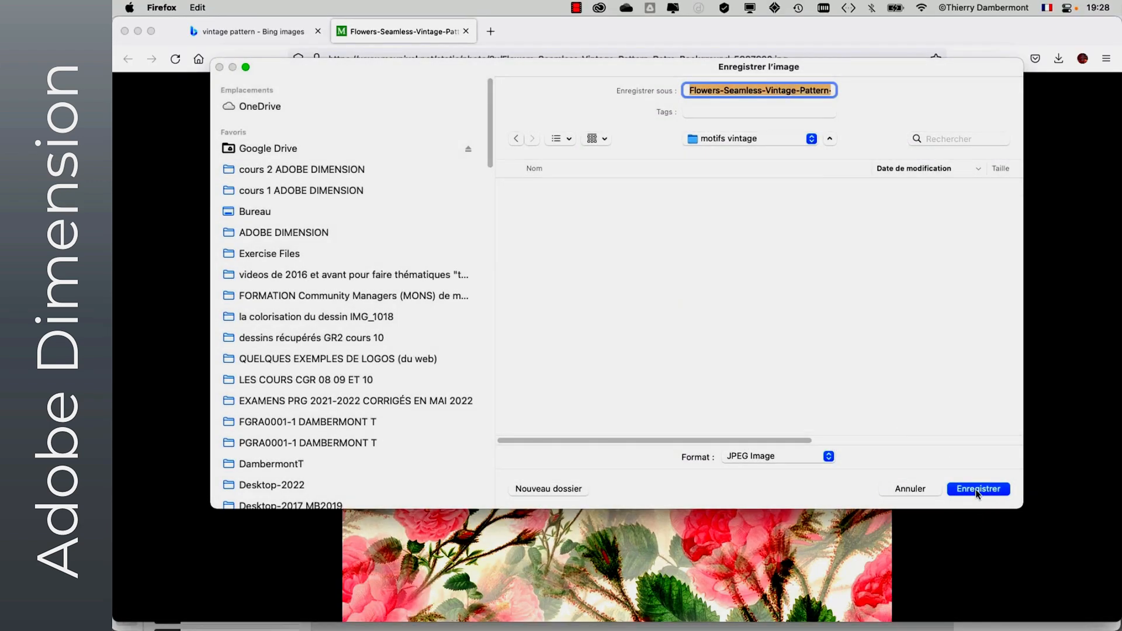
# - Save the image under its proposed name in JPEG format, minimise the browser window and return to Dimension
pyautogui.click(811, 90)
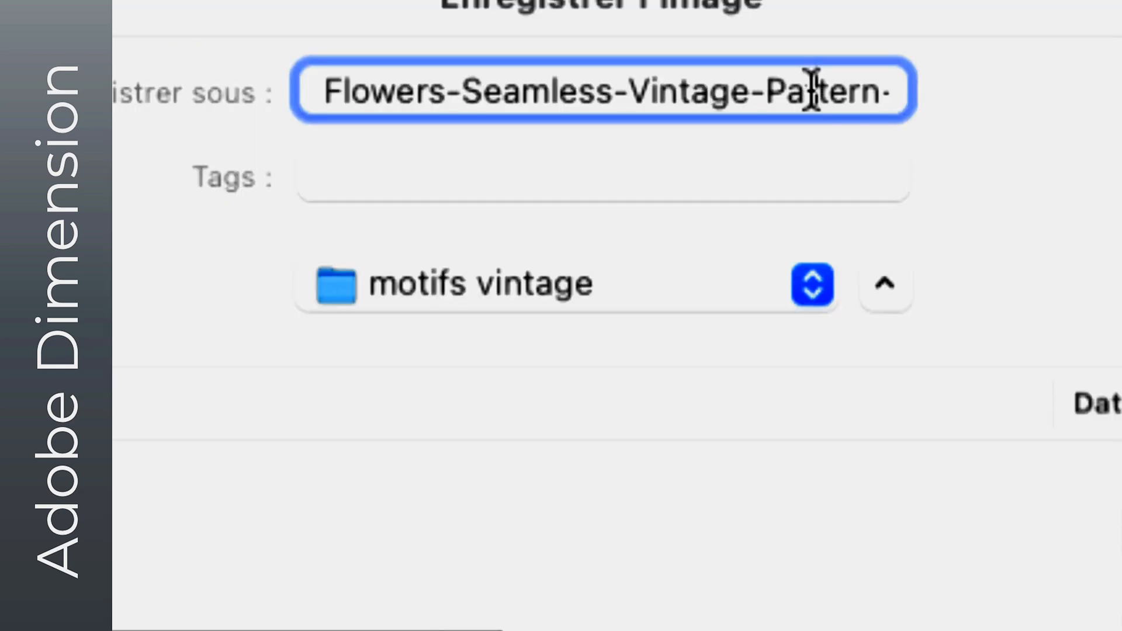
pyautogui.press('Right')
pyautogui.press('super+Right')
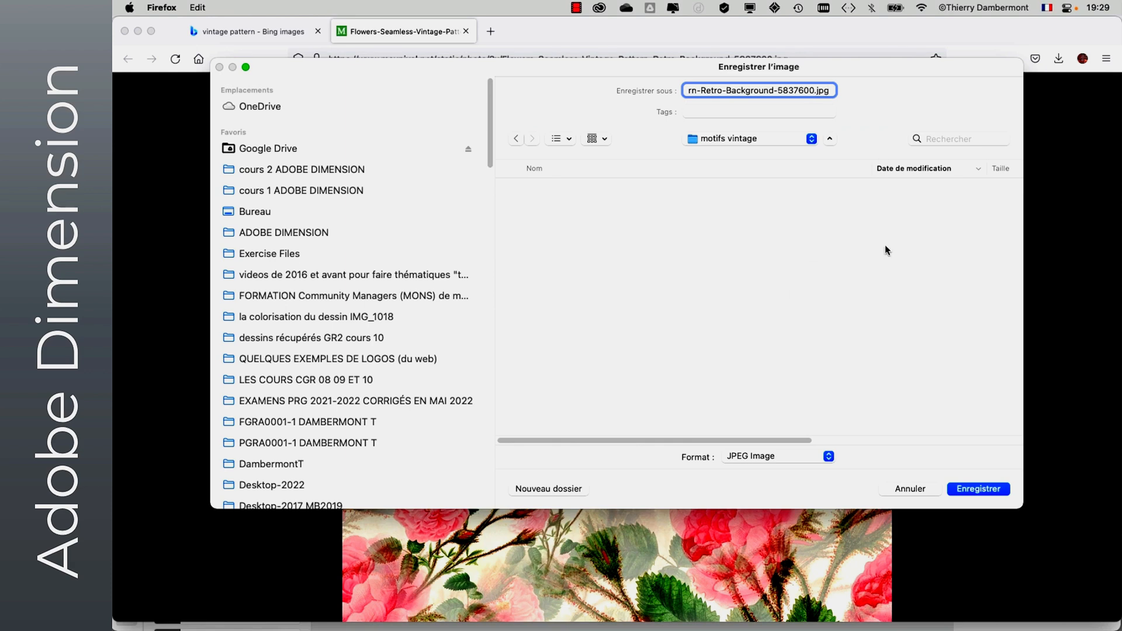
pyautogui.click(1004, 485)
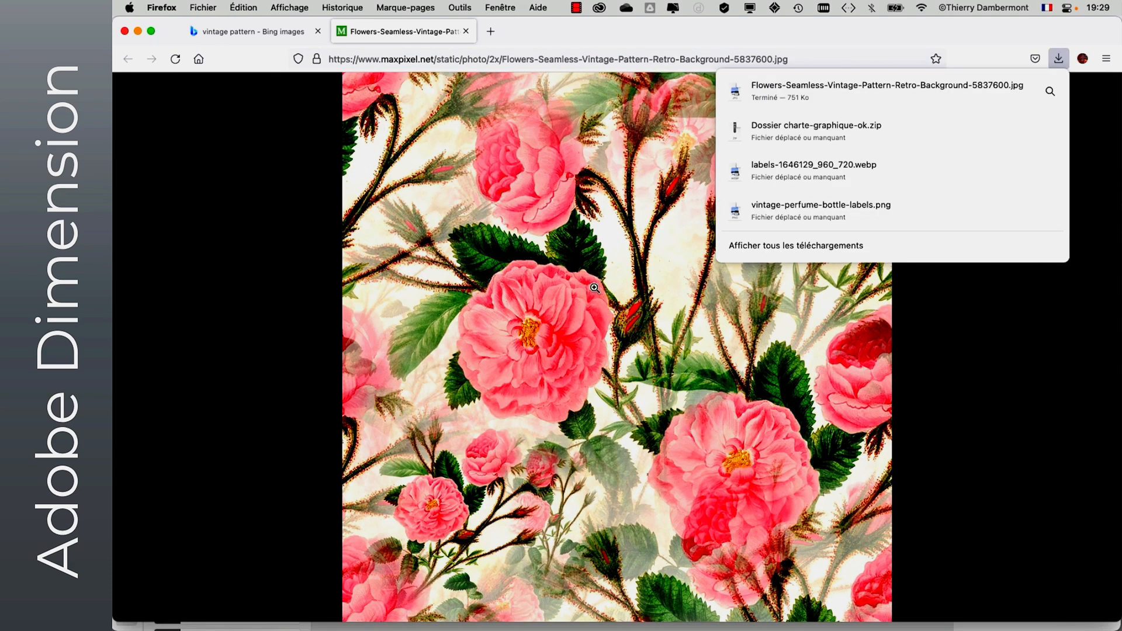
pyautogui.click(138, 32)
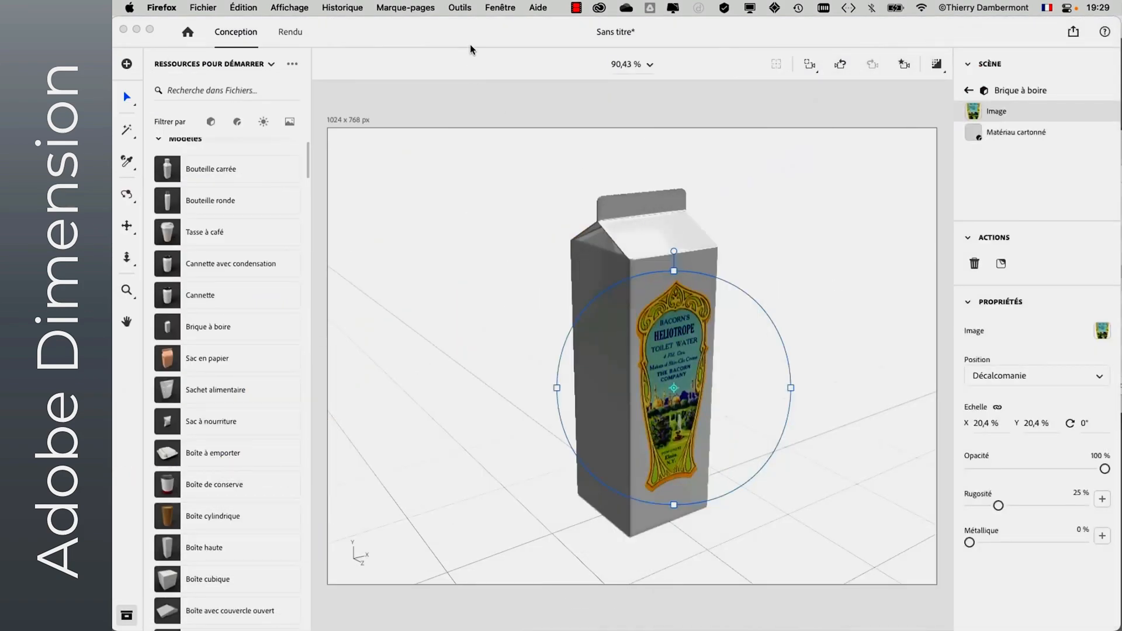
pyautogui.click(458, 40)
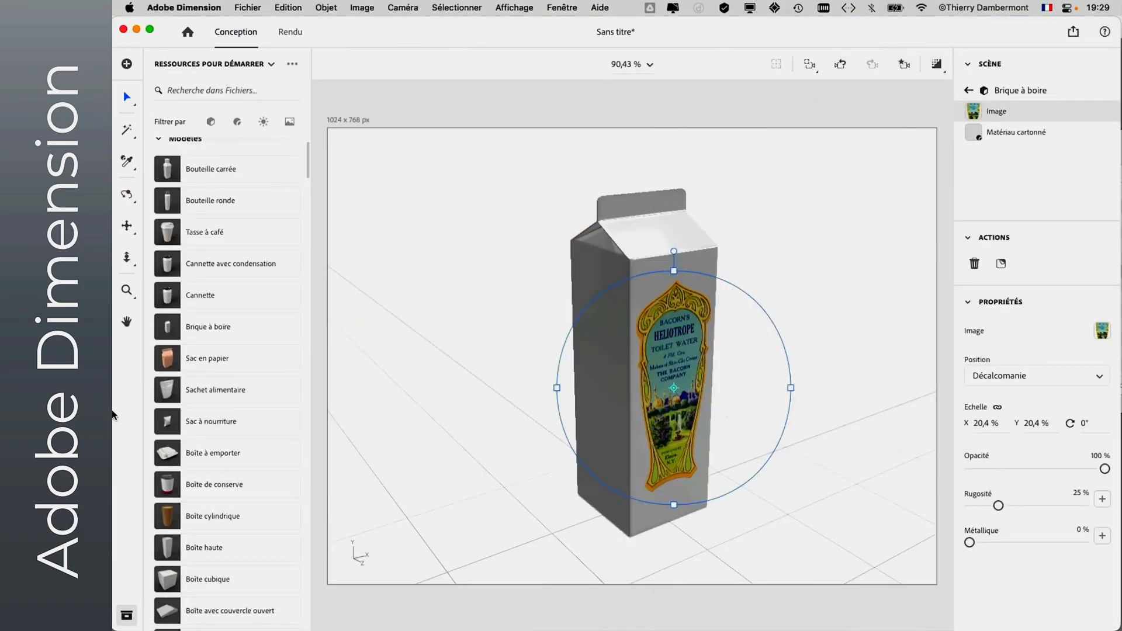
# - Switch to Photoshop and open the rose pattern image from the motifs vintage folder in cours 2 ADOBE DIMENSION
pyautogui.moveTo(114, 412)
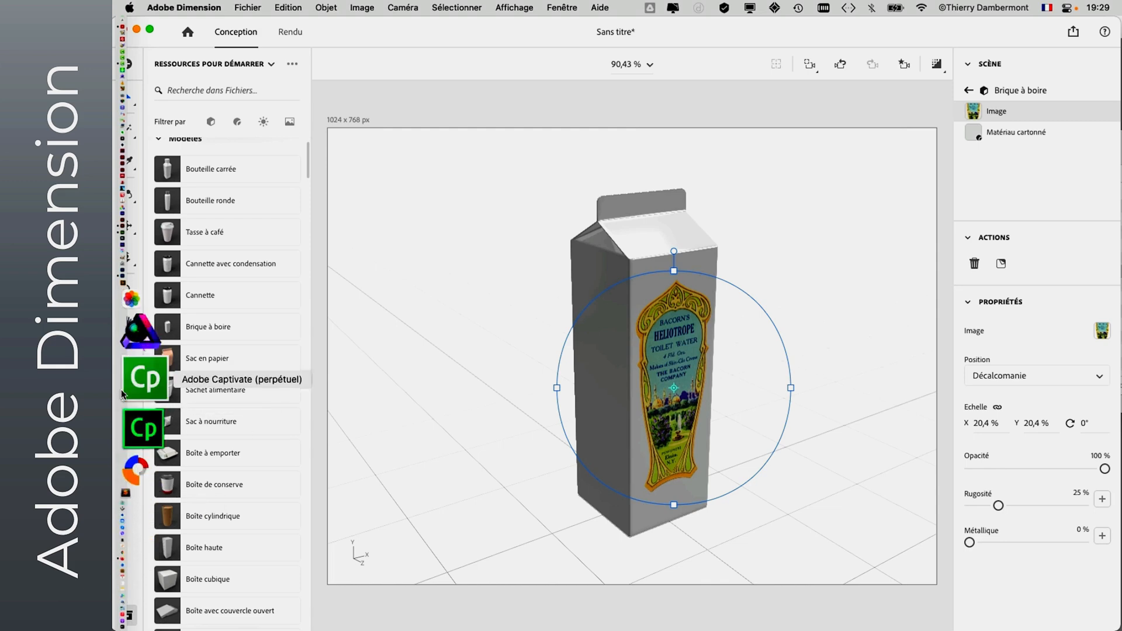
pyautogui.click(130, 360)
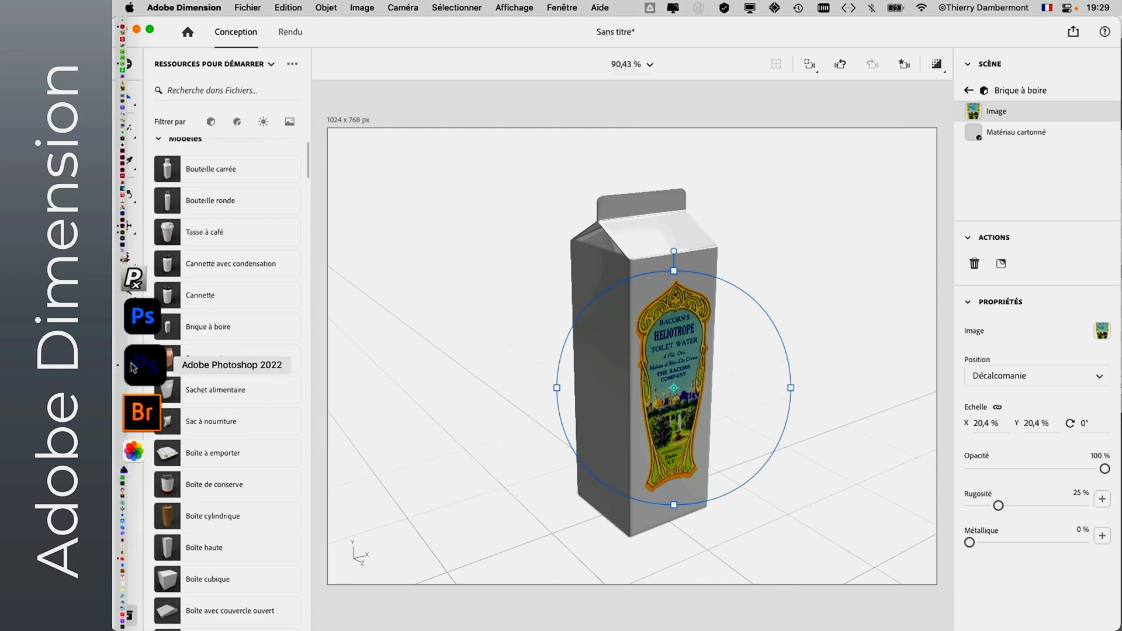
pyautogui.click(219, 7)
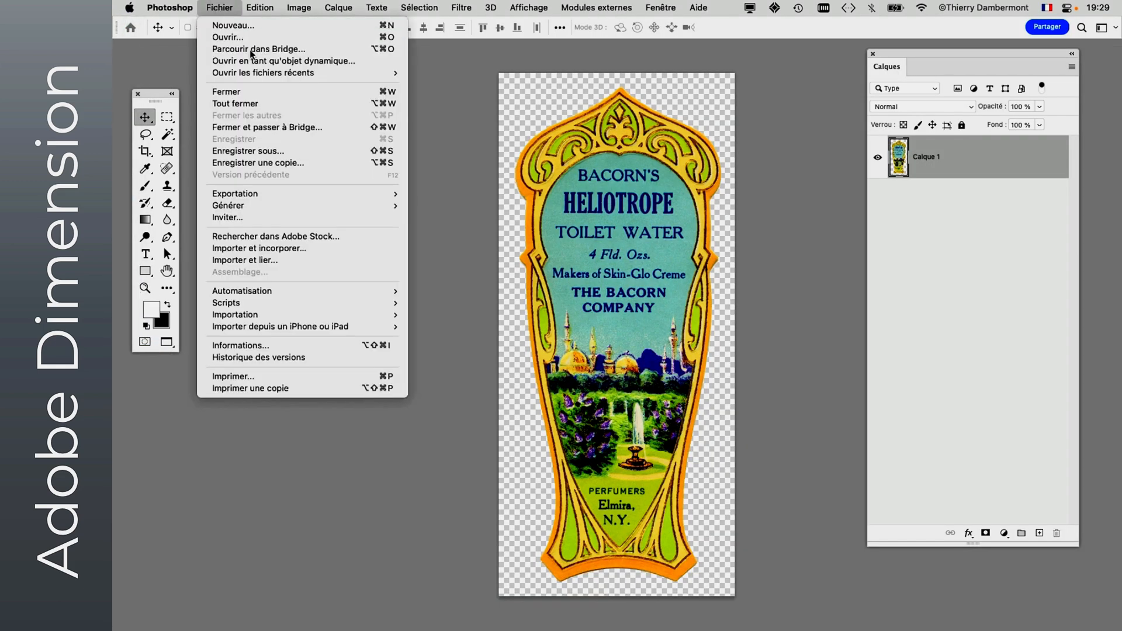
pyautogui.click(228, 37)
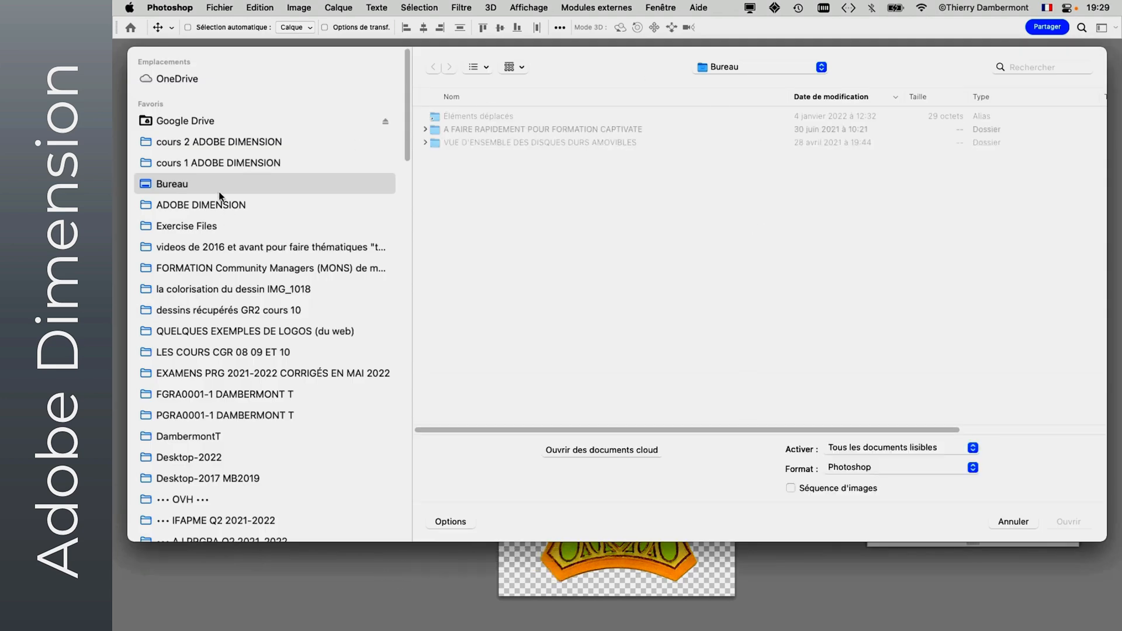
pyautogui.click(227, 143)
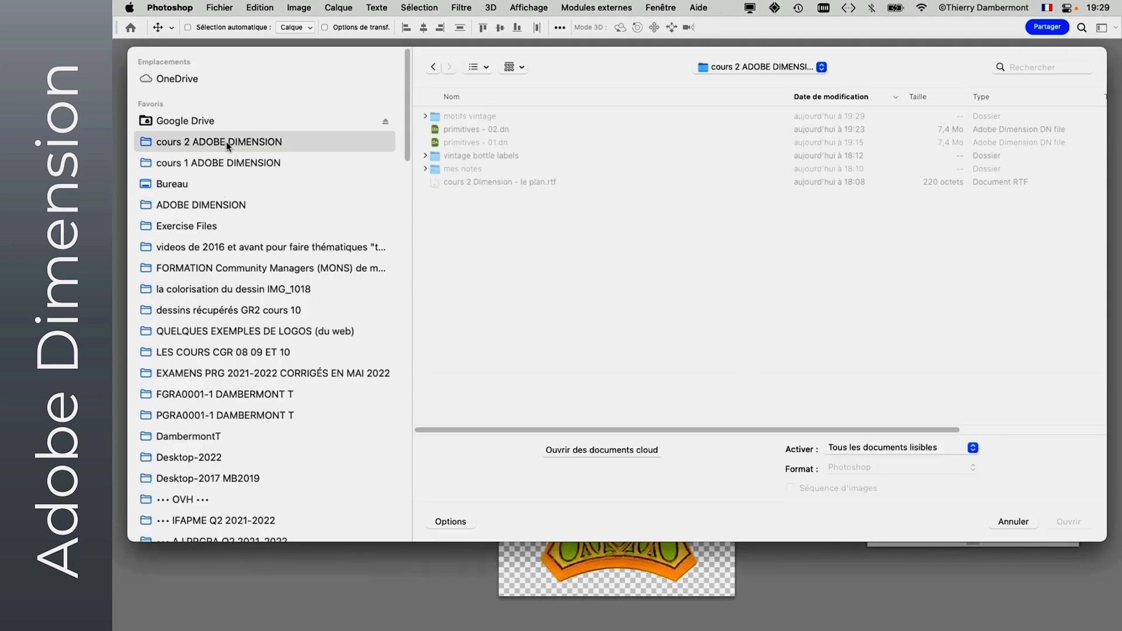
pyautogui.click(424, 117)
pyautogui.click(445, 131)
pyautogui.click(1068, 521)
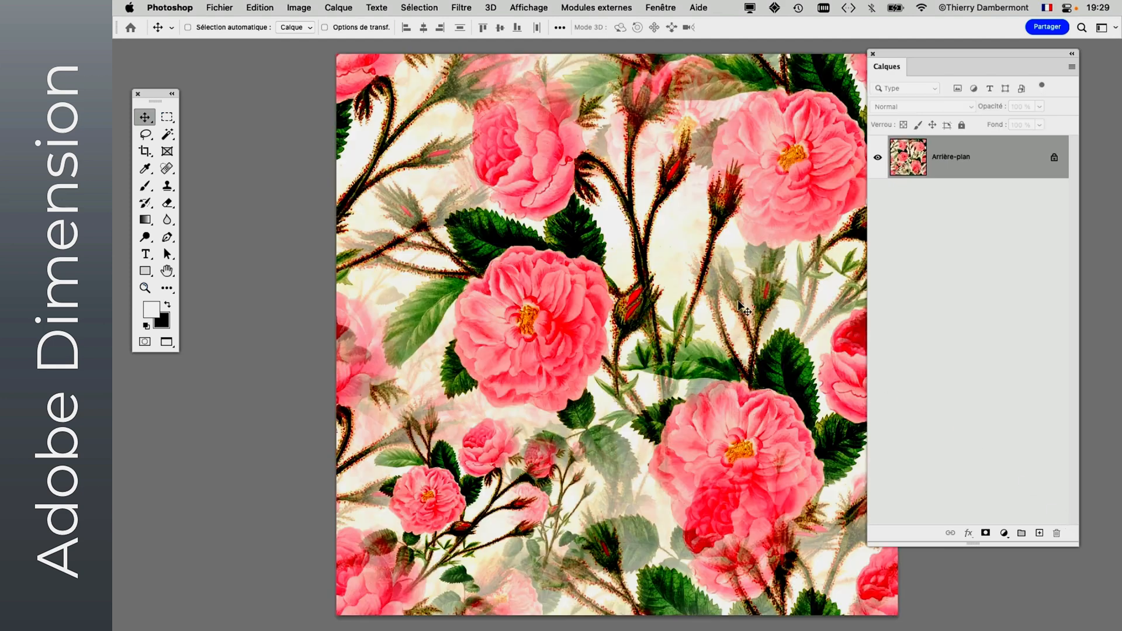
pyautogui.press('super+minus')
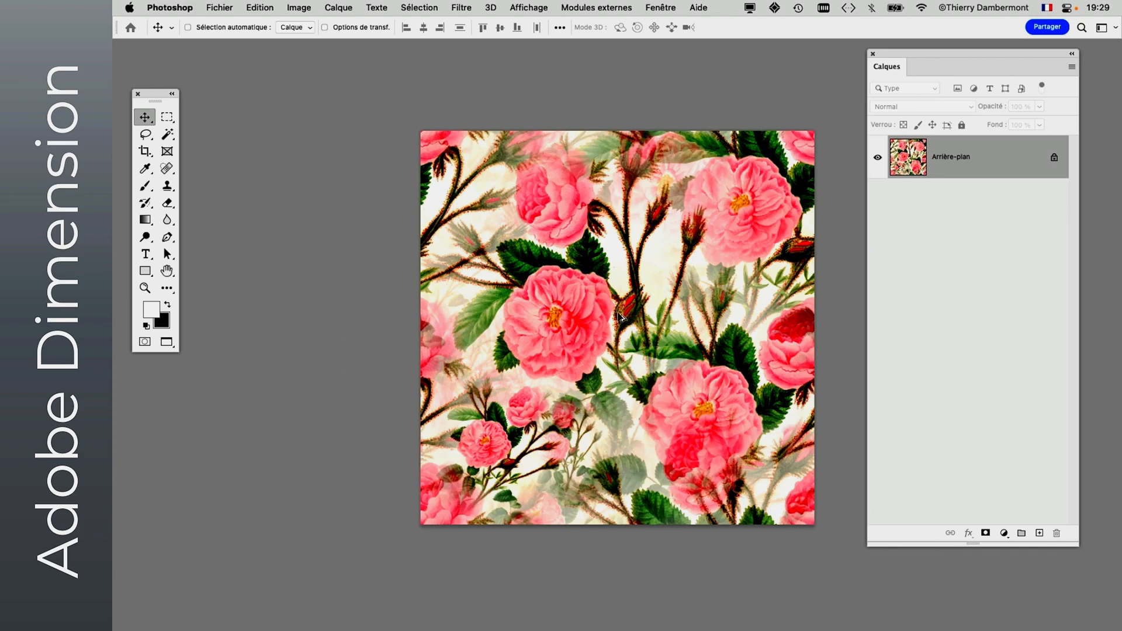
# - Save the rose pattern under its proposed name in Photoshop format in the motifs vintage folder
pyautogui.moveTo(593, 316); pyautogui.dragTo(455, 305)
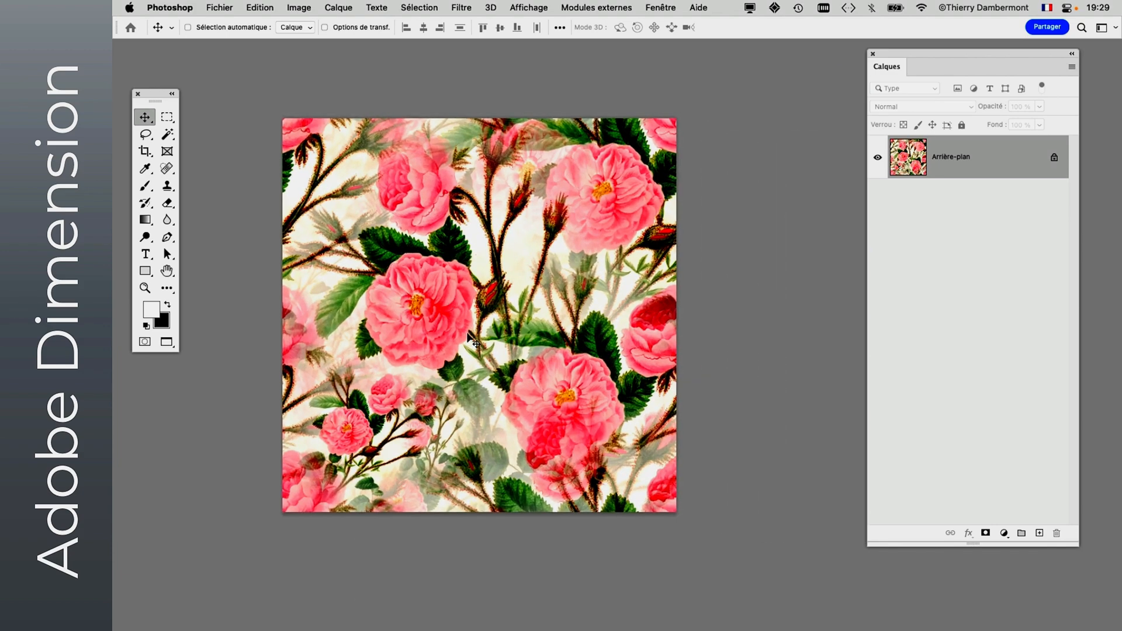
pyautogui.click(232, 7)
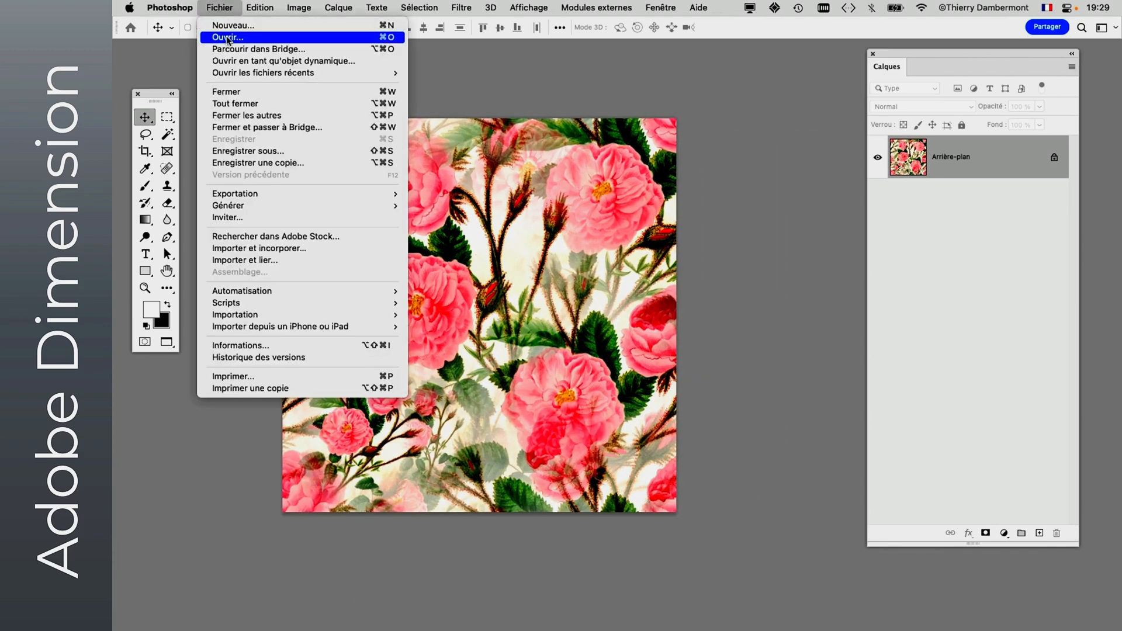
pyautogui.click(251, 151)
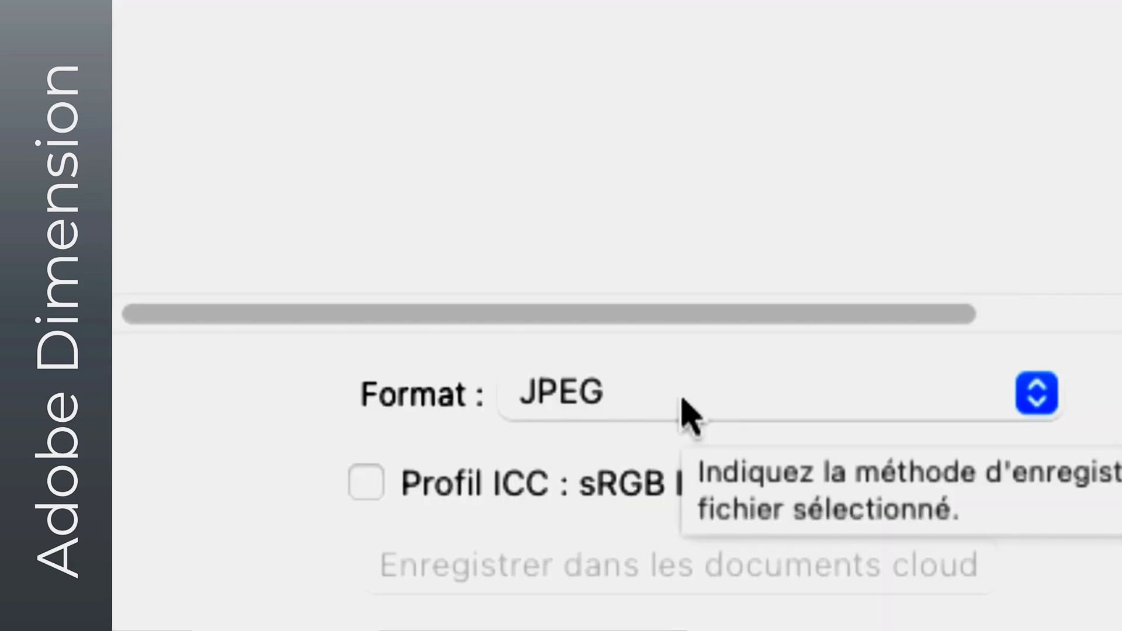
pyautogui.click(686, 401)
pyautogui.click(681, 368)
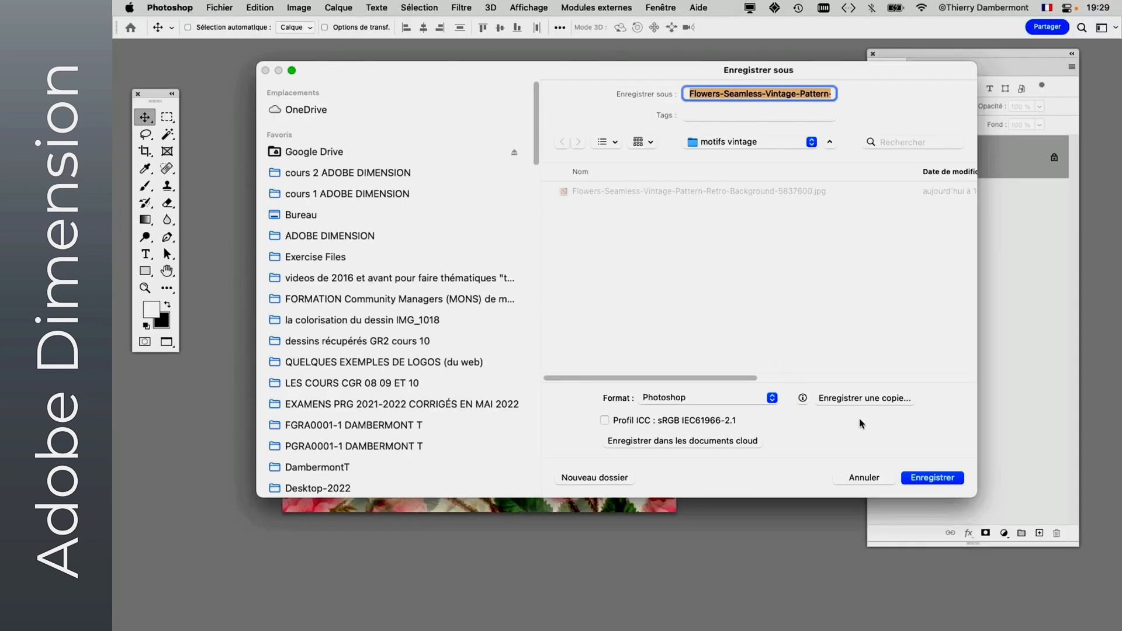
pyautogui.click(942, 478)
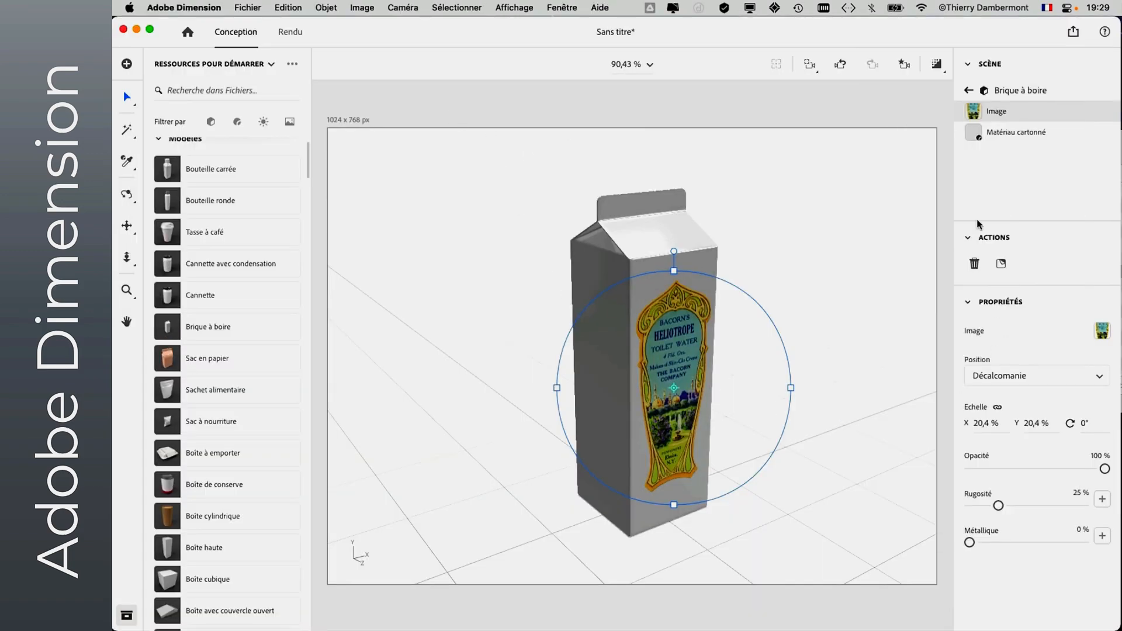
# - In Dimension, place Flowers-Seamless-Vintage-Pattern-Retro-Background-5837600.psd from the motifs vintage folder as an image on the drink carton
pyautogui.click(683, 244)
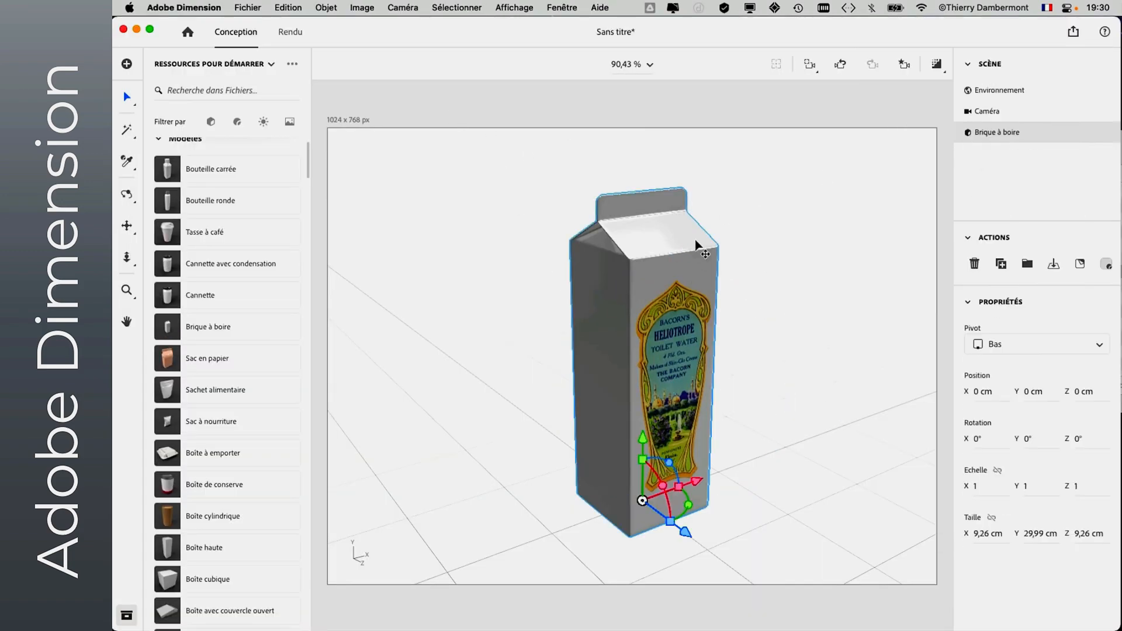
pyautogui.click(760, 203)
pyautogui.click(689, 235)
pyautogui.click(248, 7)
pyautogui.moveTo(263, 179)
pyautogui.click(545, 236)
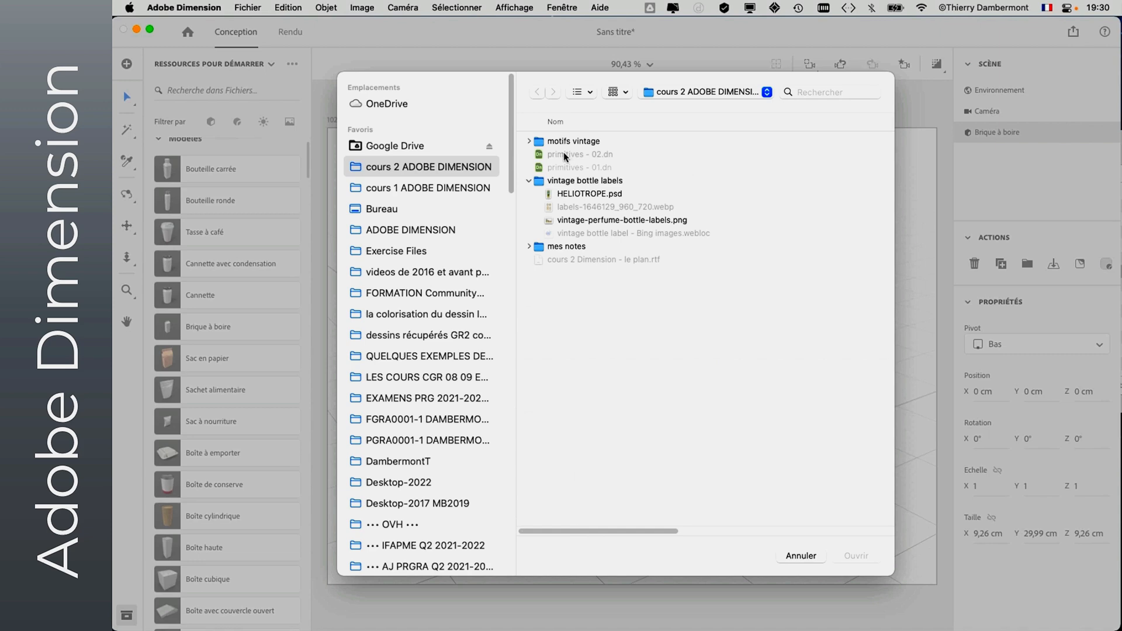
pyautogui.click(529, 141)
pyautogui.click(573, 156)
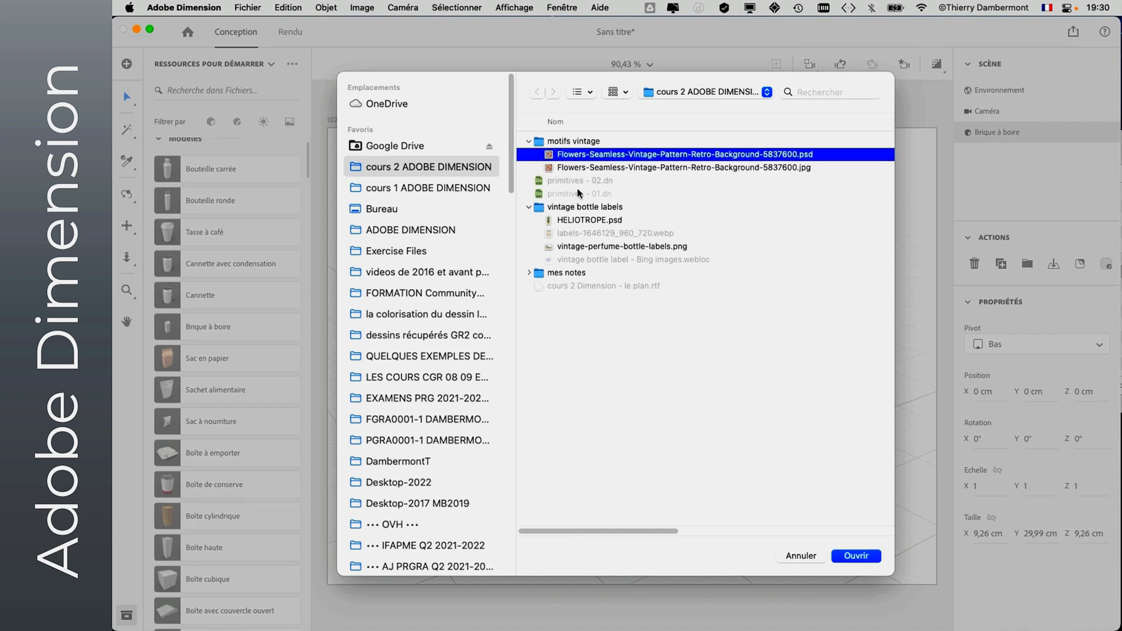
pyautogui.click(870, 559)
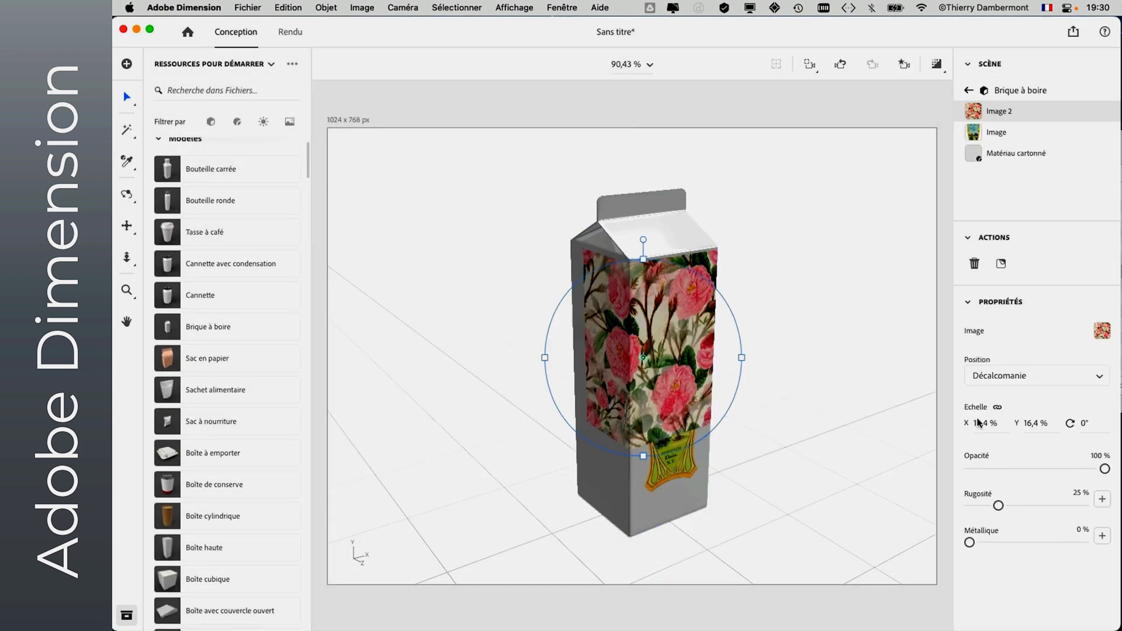
# - Set the flower pattern's placement to Fond and move it beneath the HELIOTROPE label in the carton's layer order
pyautogui.click(990, 380)
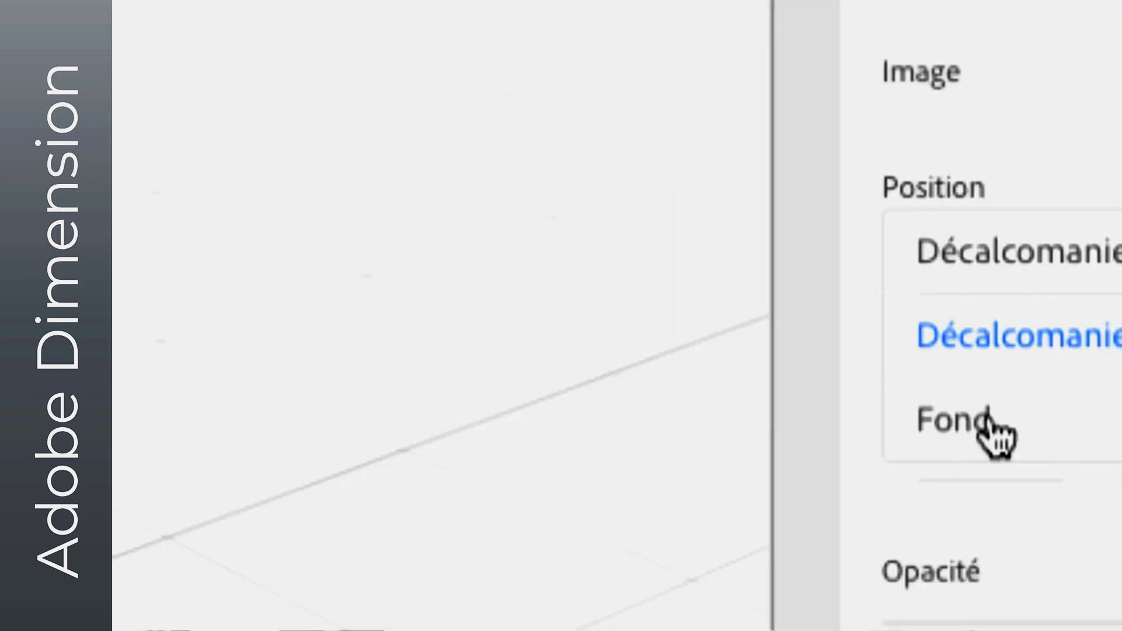
pyautogui.click(991, 418)
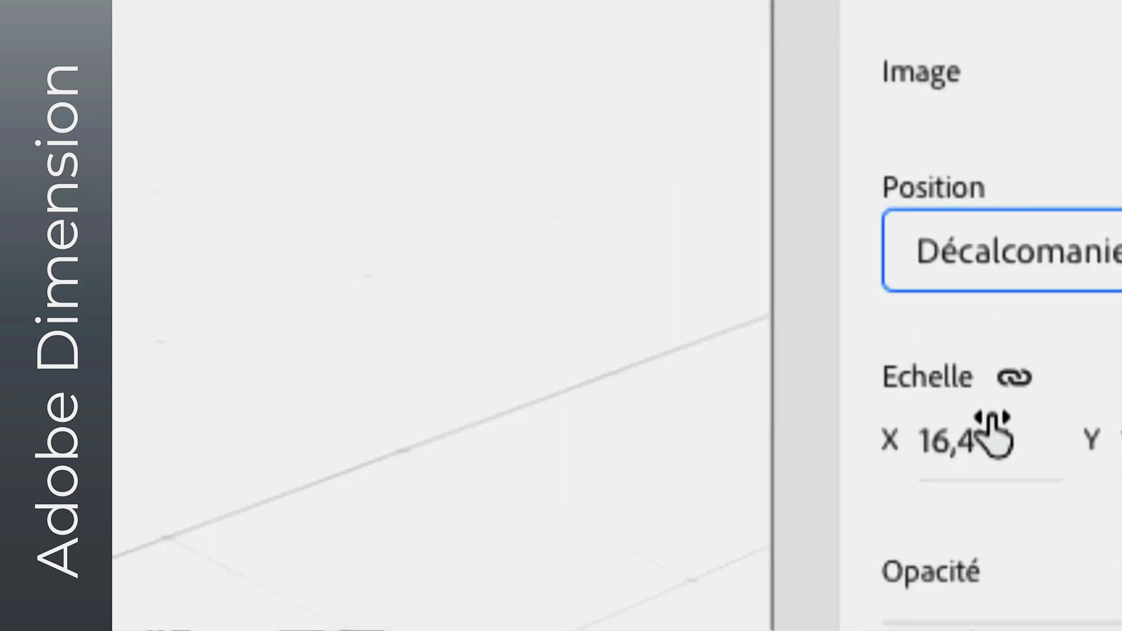
pyautogui.click(994, 379)
pyautogui.click(1002, 544)
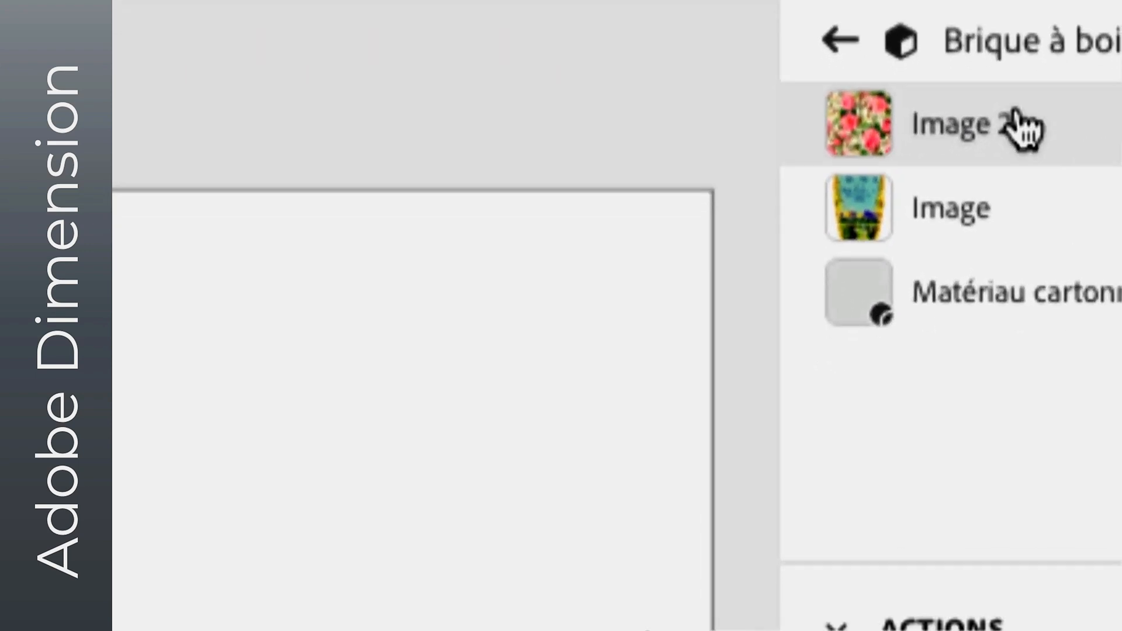
pyautogui.moveTo(1020, 125); pyautogui.dragTo(1047, 244)
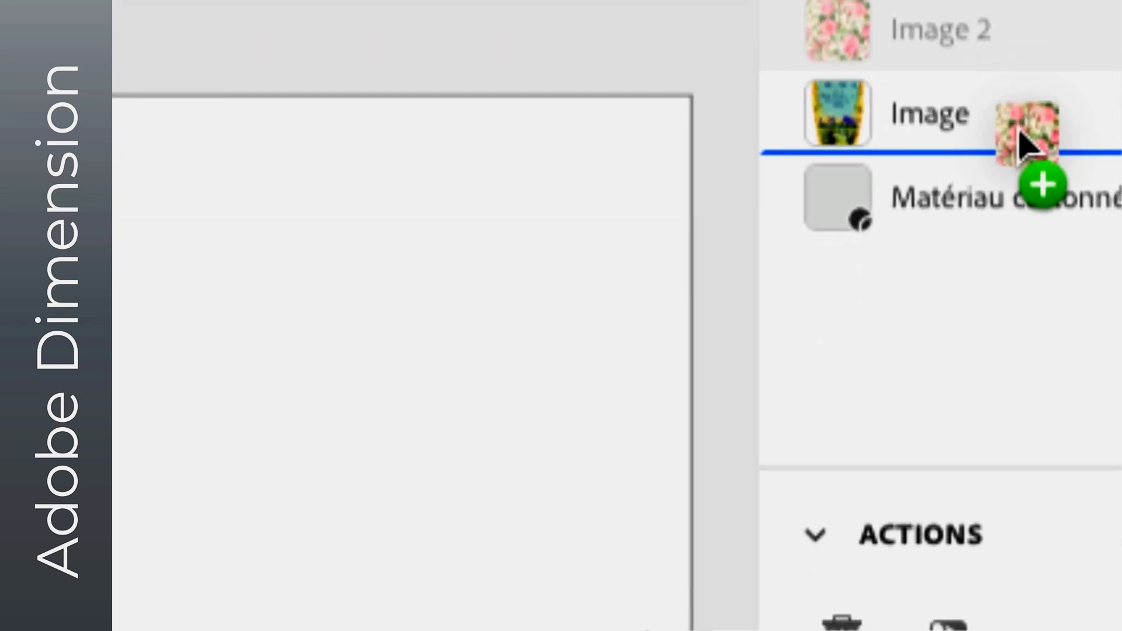
pyautogui.moveTo(1020, 133); pyautogui.dragTo(1026, 149)
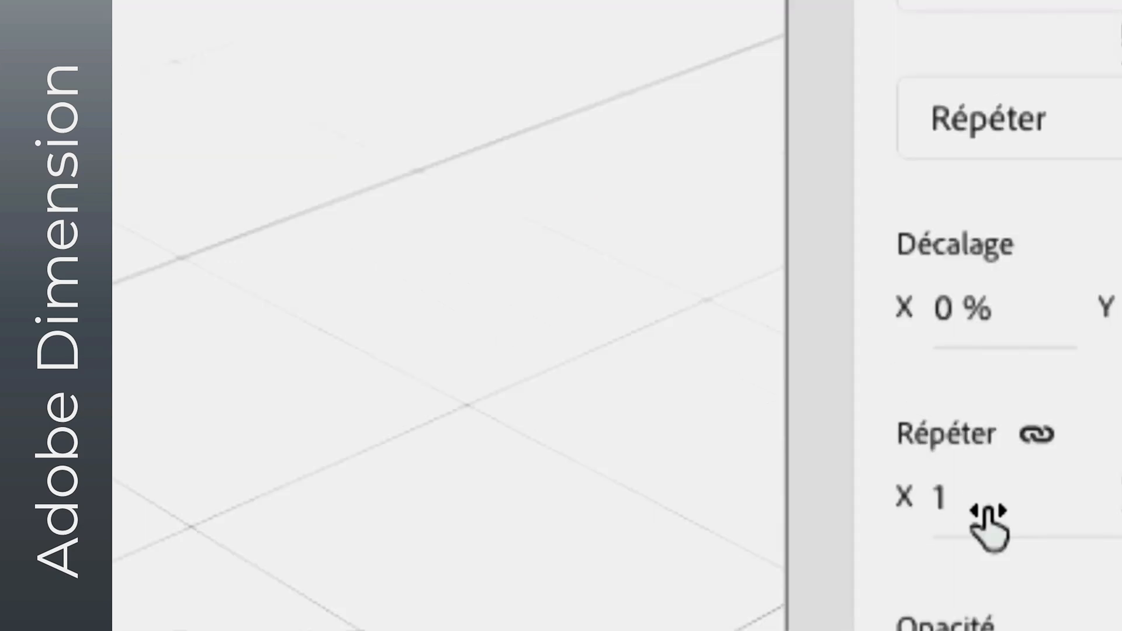
# - Set the flower pattern's repetition to 3 in both X and Y
pyautogui.click(988, 510)
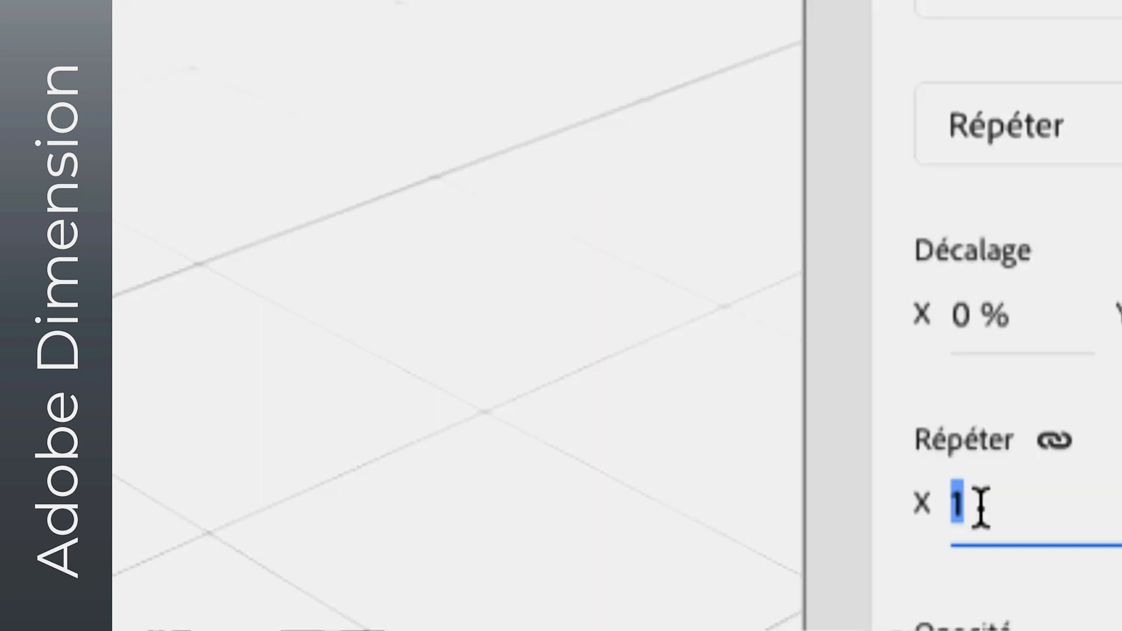
pyautogui.write('3')
pyautogui.press('Tab')
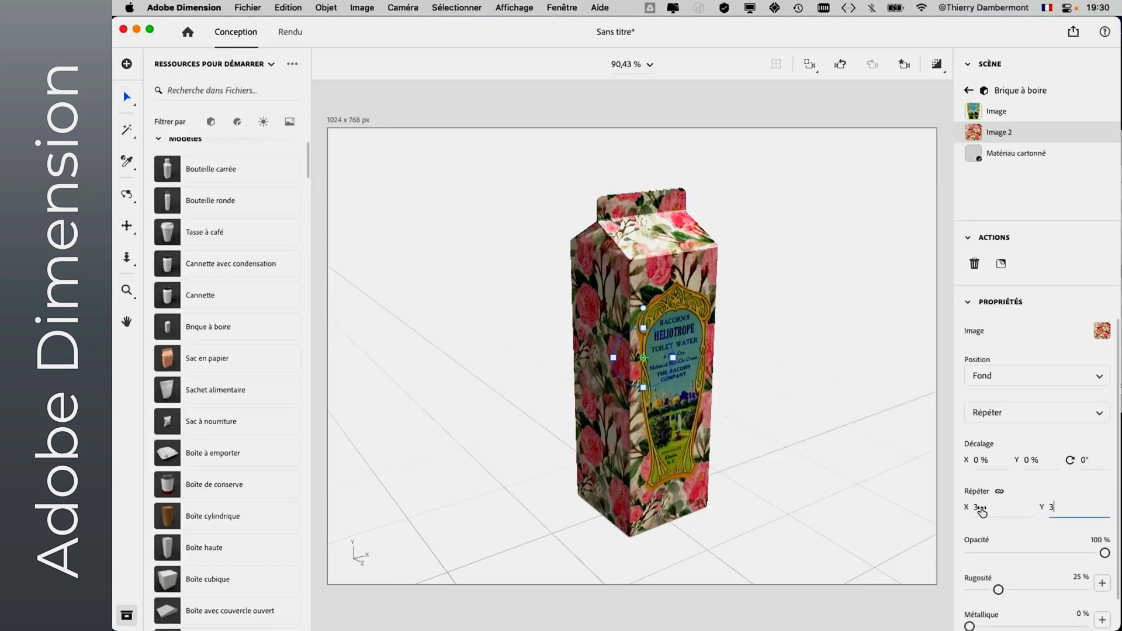
pyautogui.moveTo(982, 512)
pyautogui.mouseDown()
pyautogui.moveTo(971, 512)
pyautogui.moveTo(983, 512)
pyautogui.mouseUp()
# - Select the HELIOTROPE label image on the carton and set its Métallique value to 70 %
pyautogui.click(126, 194)
pyautogui.moveTo(775, 388); pyautogui.dragTo(903, 445)
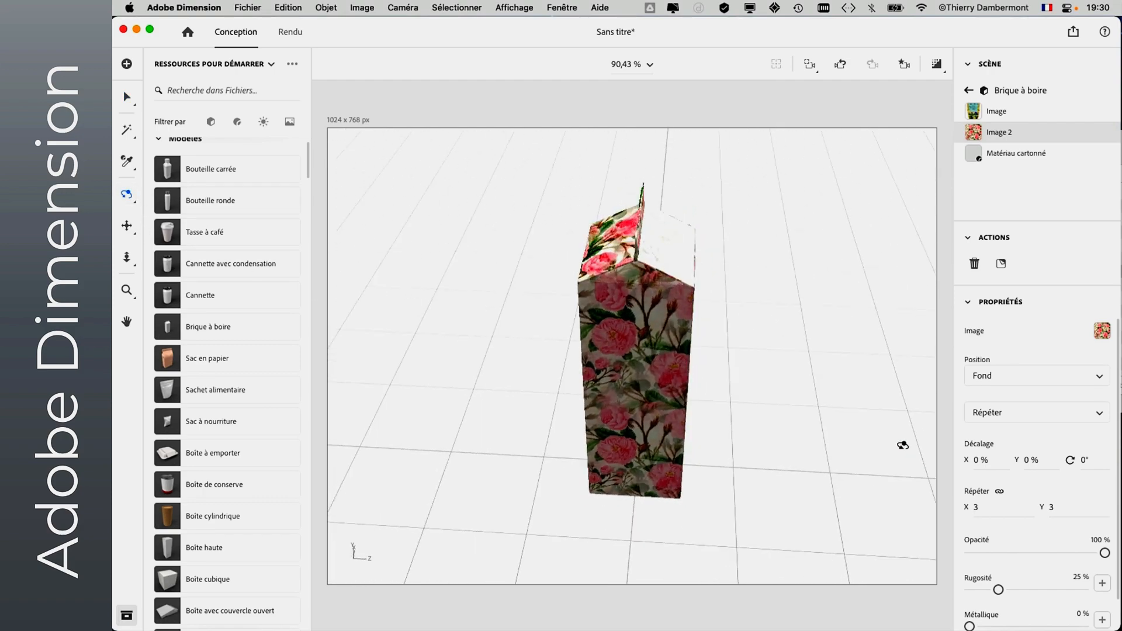
pyautogui.moveTo(515, 411); pyautogui.dragTo(789, 467)
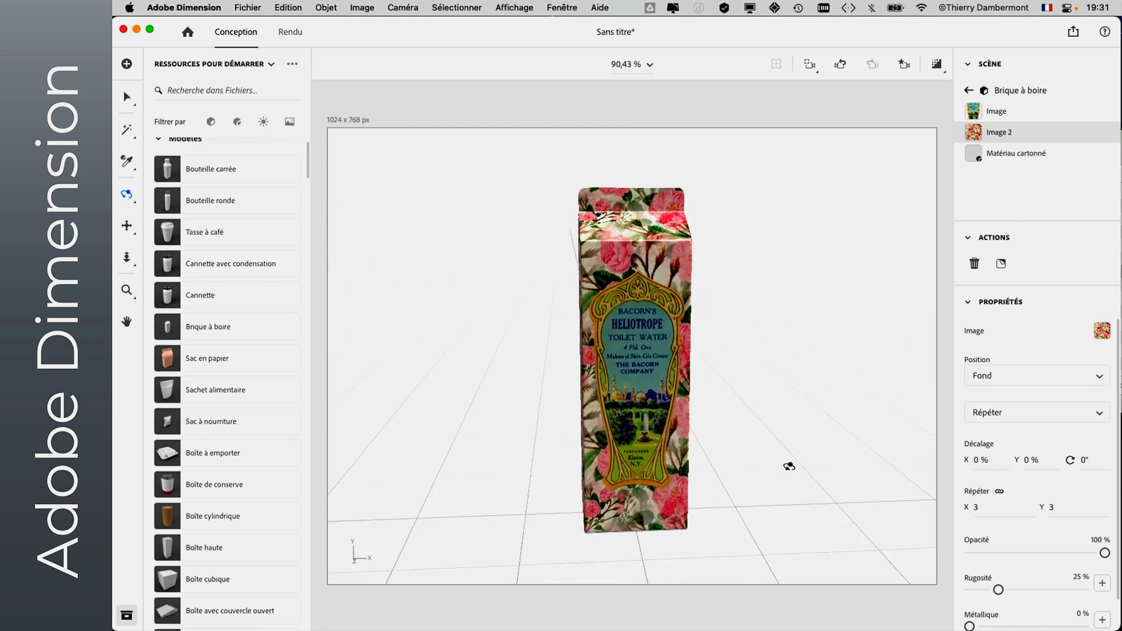
pyautogui.moveTo(677, 400); pyautogui.dragTo(649, 411)
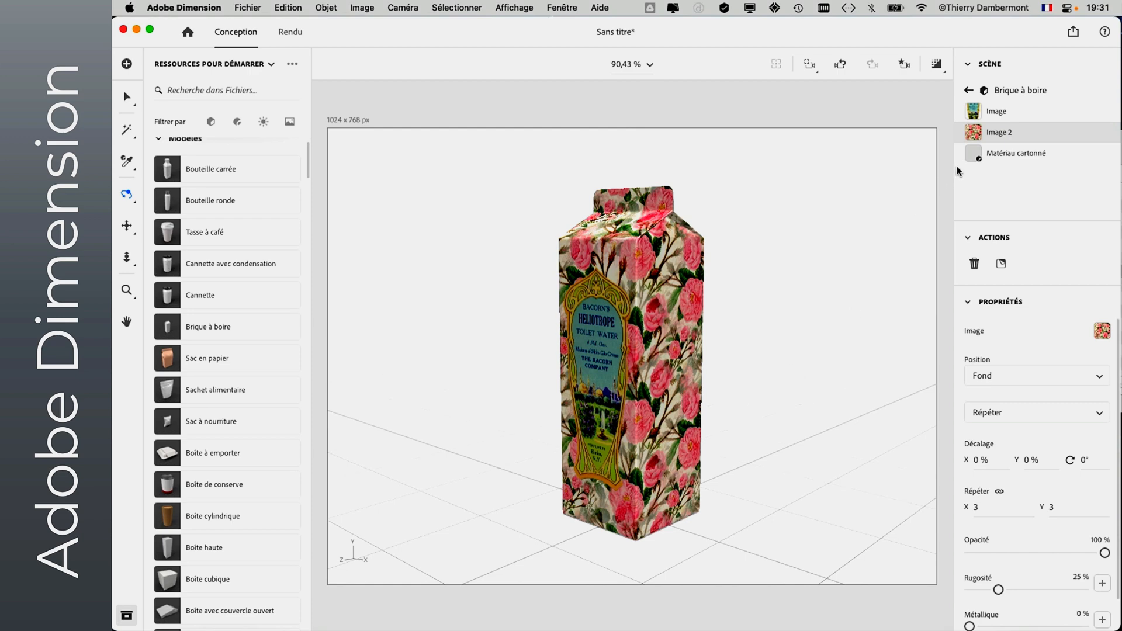
pyautogui.moveTo(471, 383); pyautogui.dragTo(633, 367)
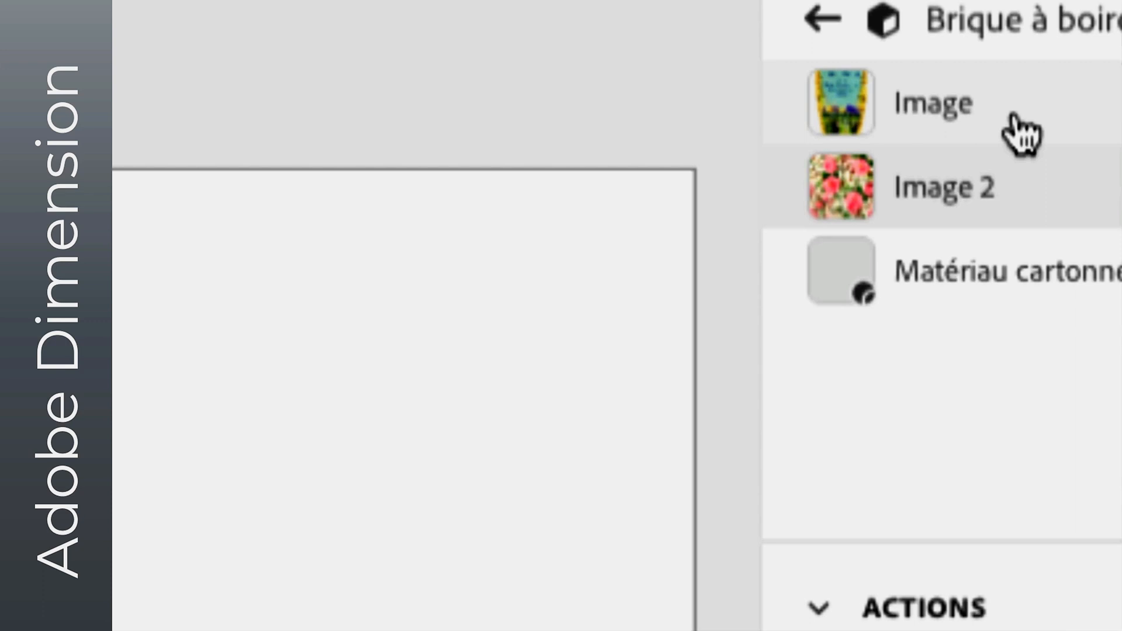
pyautogui.click(1063, 136)
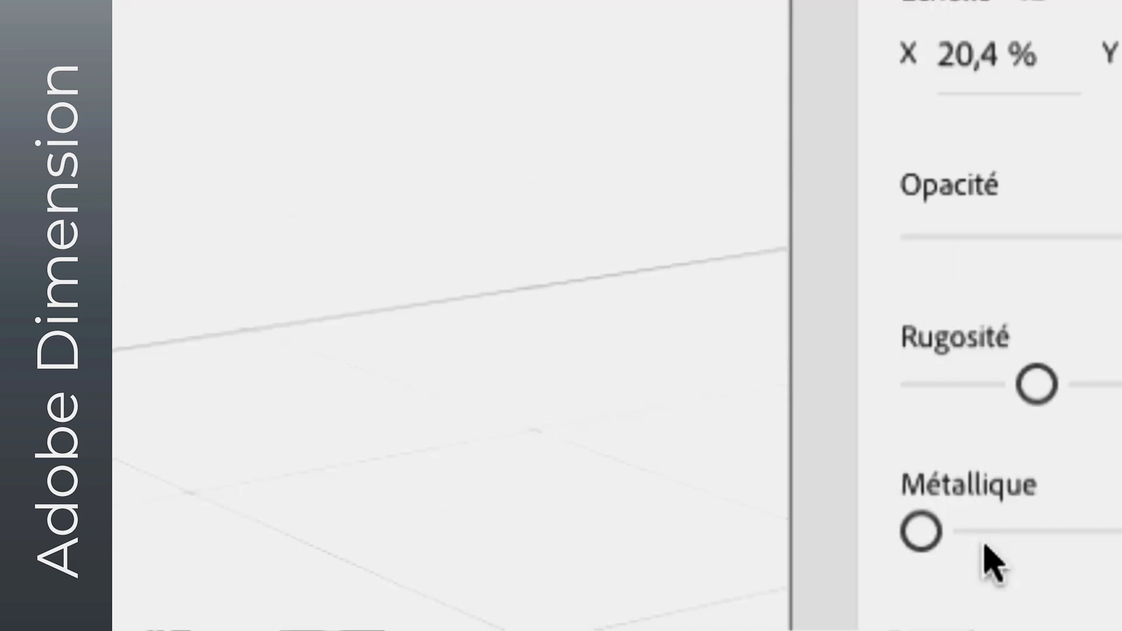
pyautogui.moveTo(971, 546); pyautogui.dragTo(1050, 544)
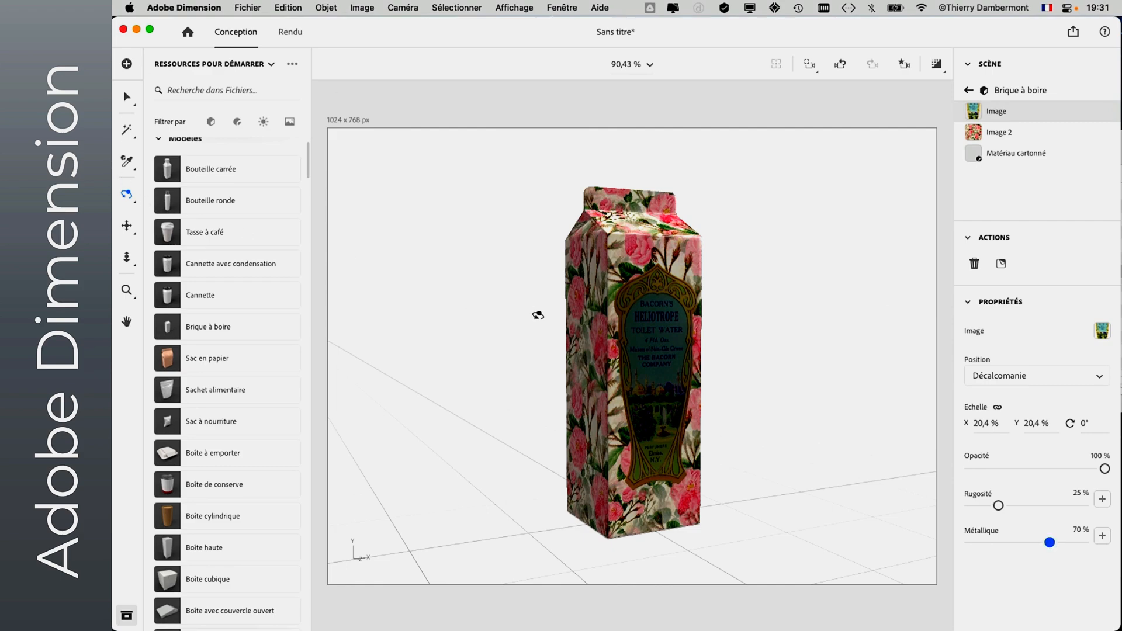
# - Examine the label's metallic reflections on the carton from several angles and at close range
pyautogui.moveTo(538, 316); pyautogui.dragTo(592, 356)
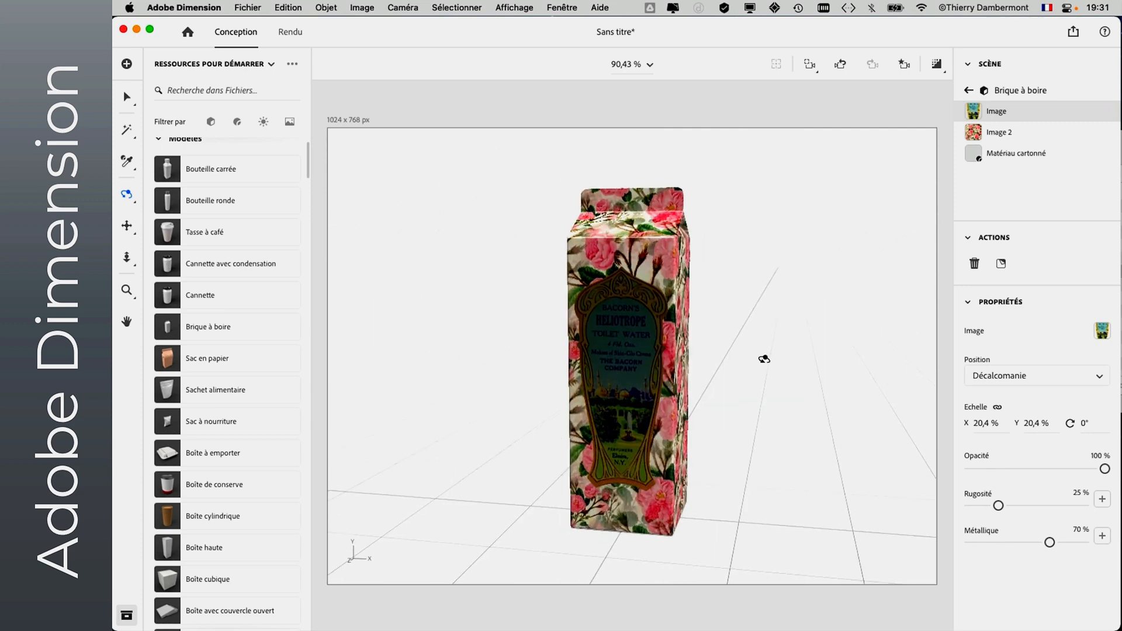
pyautogui.moveTo(764, 359); pyautogui.dragTo(836, 371)
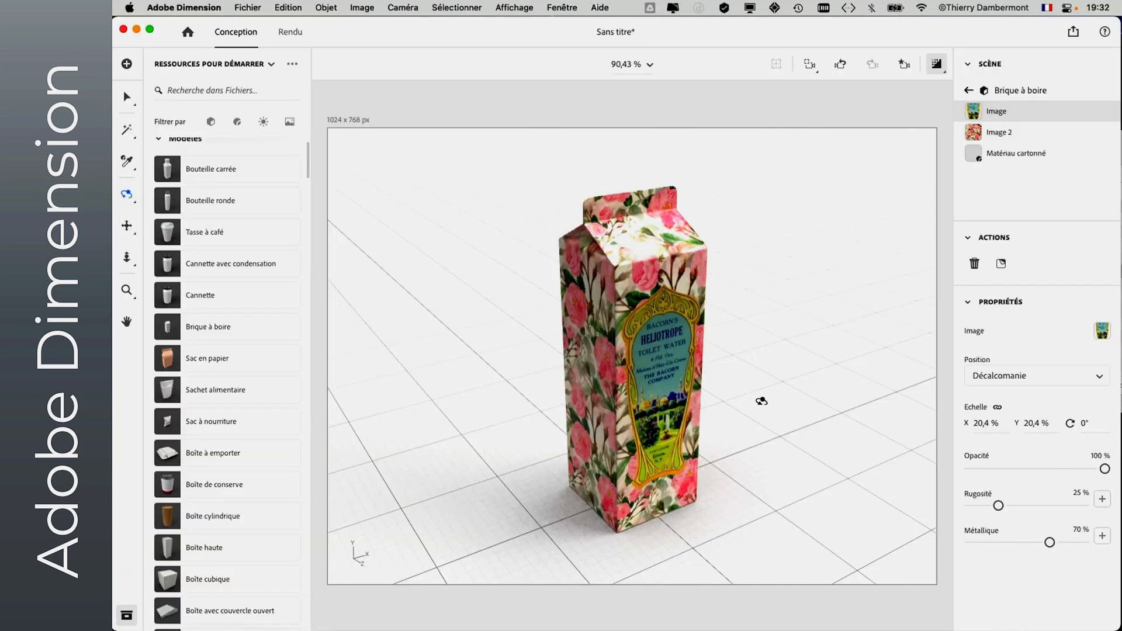
pyautogui.moveTo(762, 401); pyautogui.dragTo(780, 309)
pyautogui.scroll(5, 714, 339)
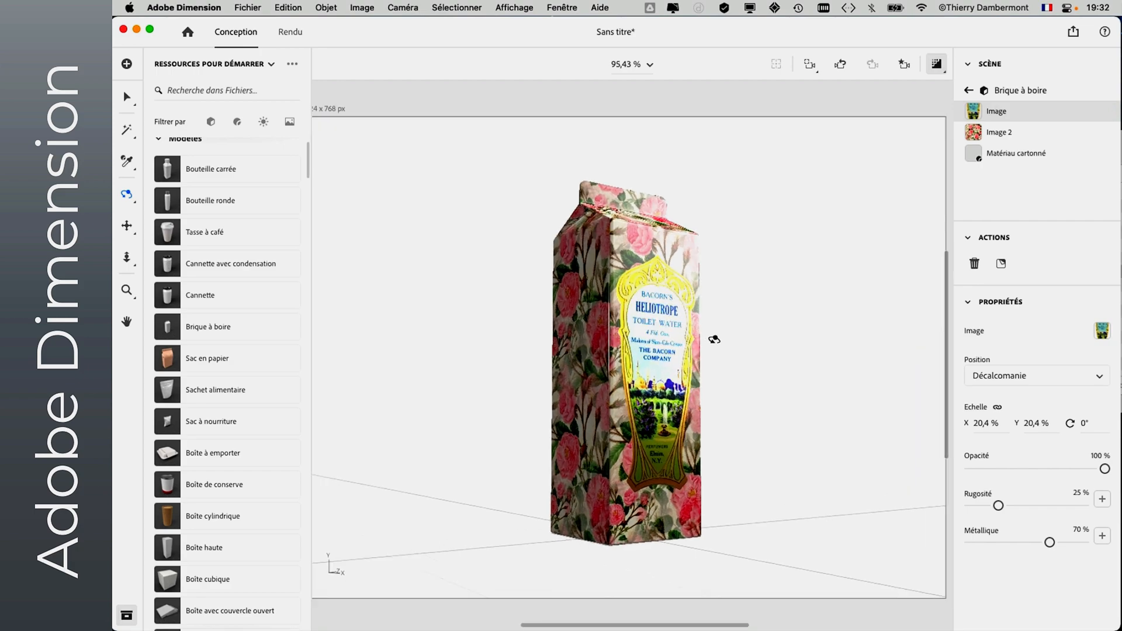
pyautogui.scroll(4, 712, 345)
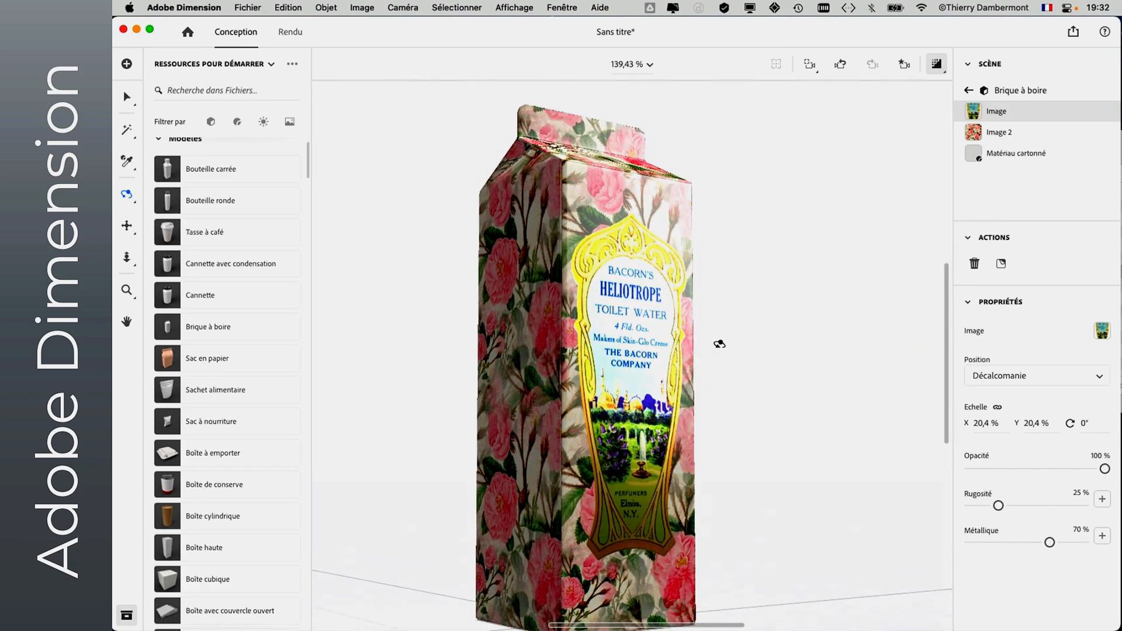
pyautogui.moveTo(719, 343); pyautogui.dragTo(739, 363)
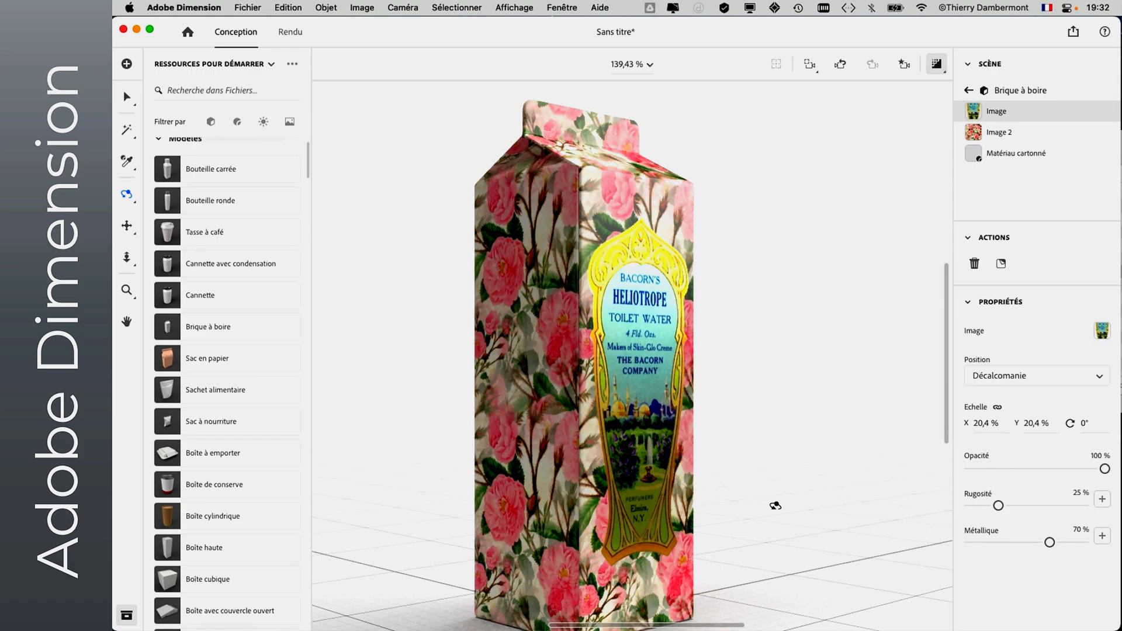
pyautogui.moveTo(749, 479); pyautogui.dragTo(684, 497)
# - Save the scene as "placement textures - 01" in the cours 2 ADOBE DIMENSION folder
pyautogui.click(247, 8)
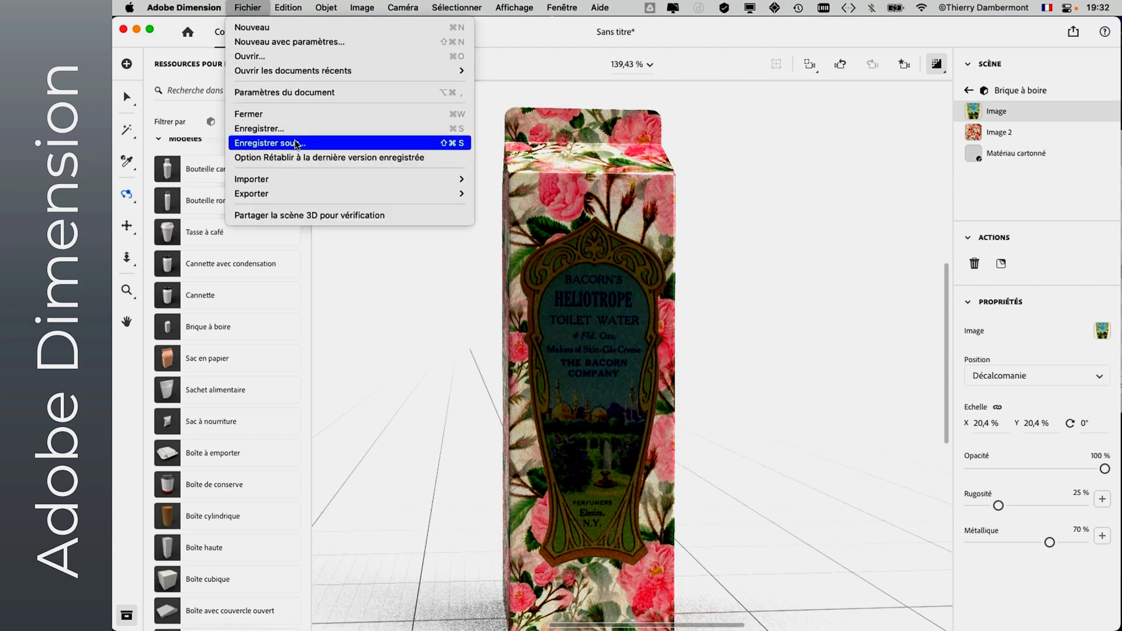
pyautogui.click(268, 143)
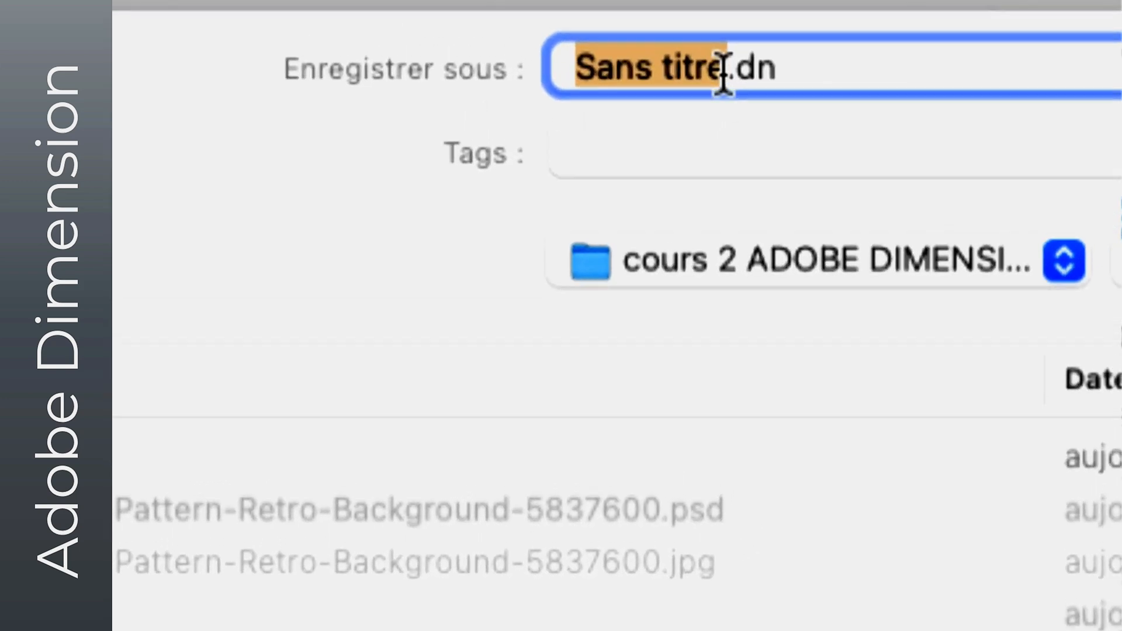
pyautogui.click(725, 71)
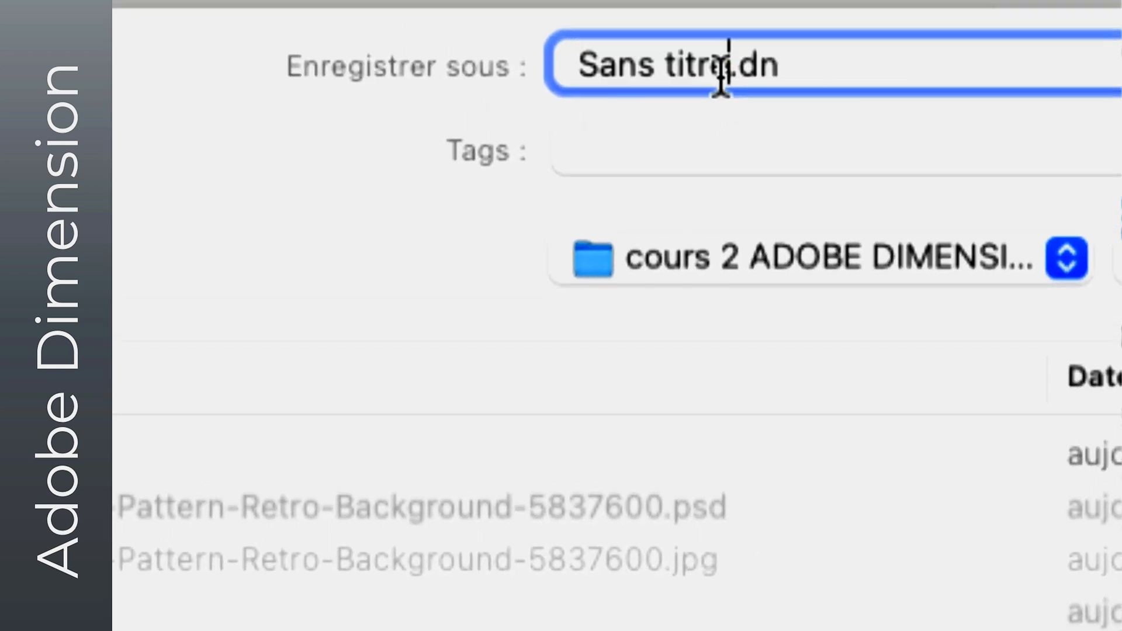
pyautogui.moveTo(728, 72); pyautogui.dragTo(599, 73)
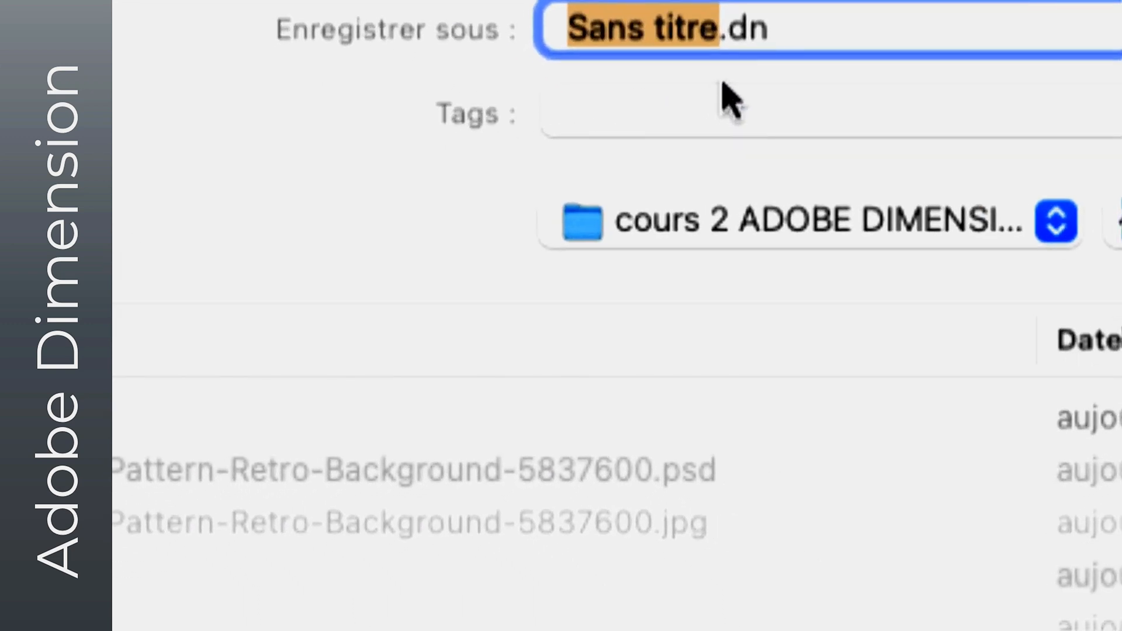
pyautogui.write('placement te')
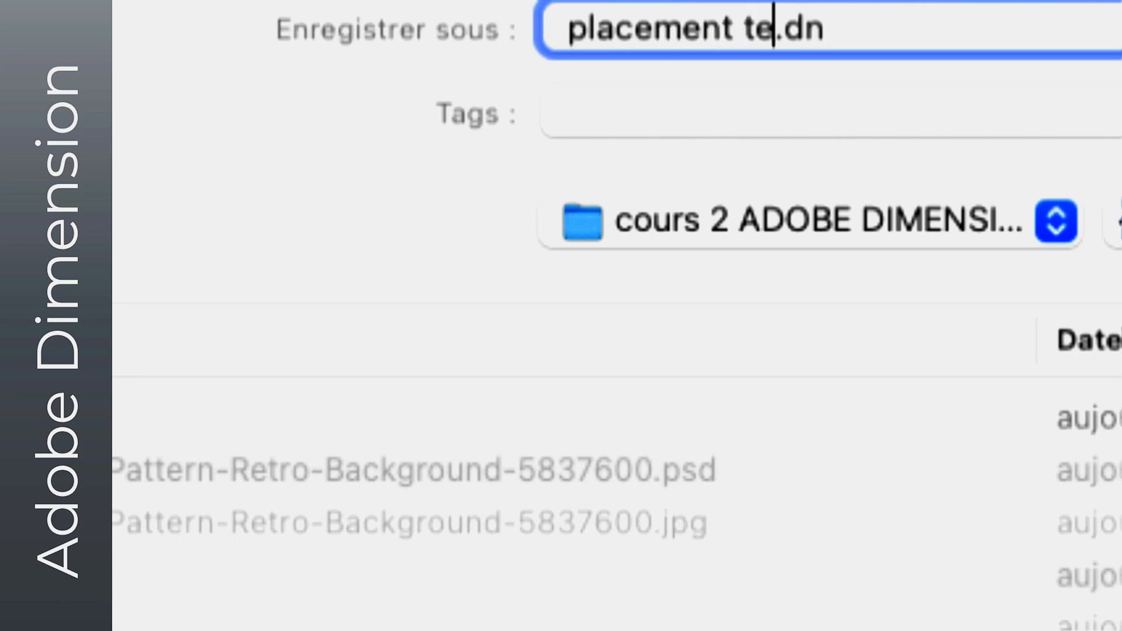
pyautogui.write('xtures - 01')
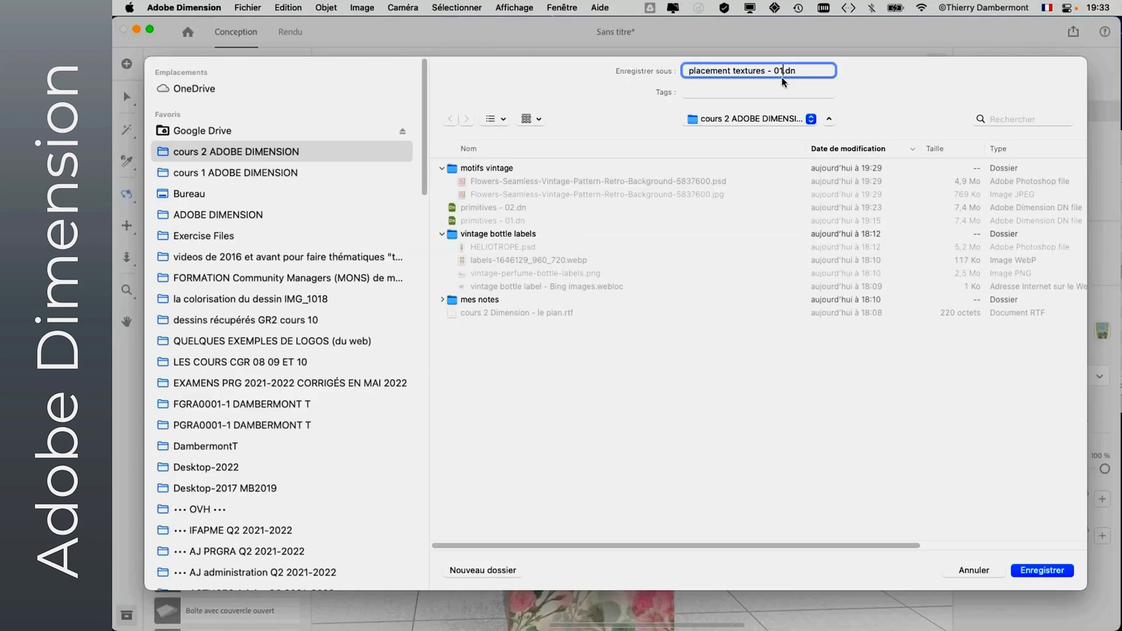
pyautogui.click(1017, 570)
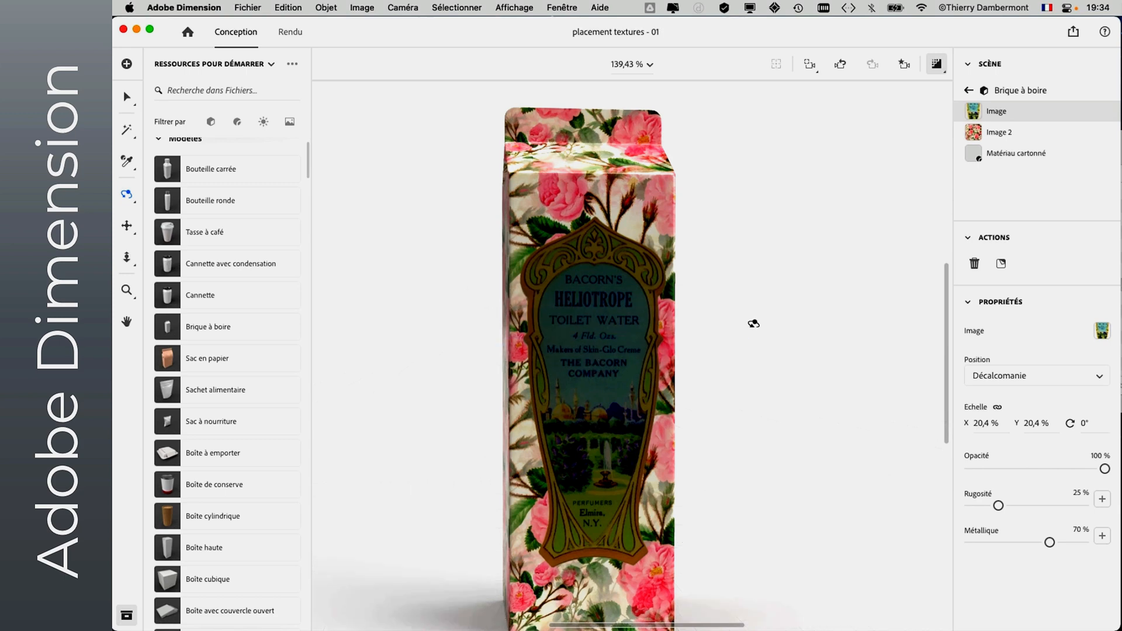
pyautogui.scroll(-5, 752, 326)
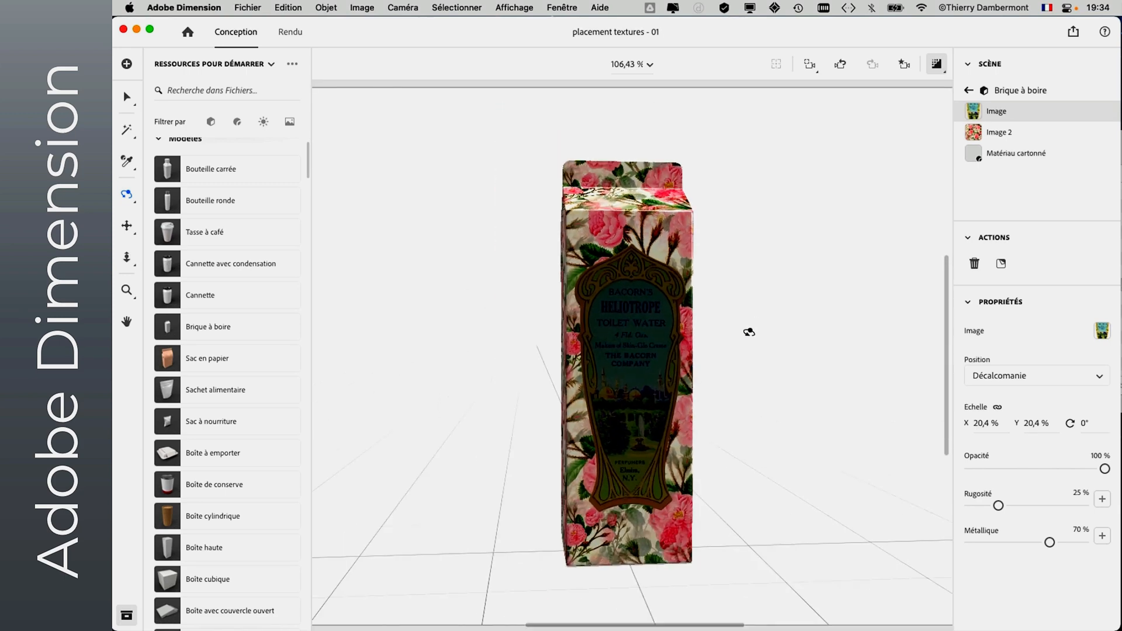
pyautogui.moveTo(747, 332); pyautogui.dragTo(570, 440)
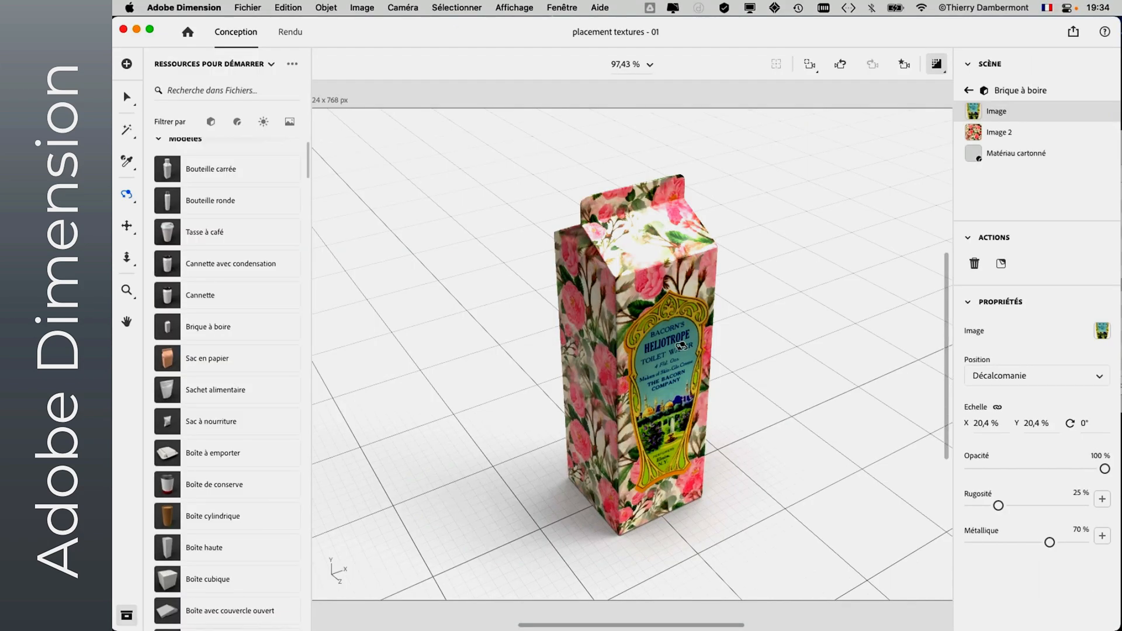
# - Orbit the camera to a lower view of the decorated carton and close the scene with its changes saved
pyautogui.moveTo(658, 386); pyautogui.dragTo(684, 342)
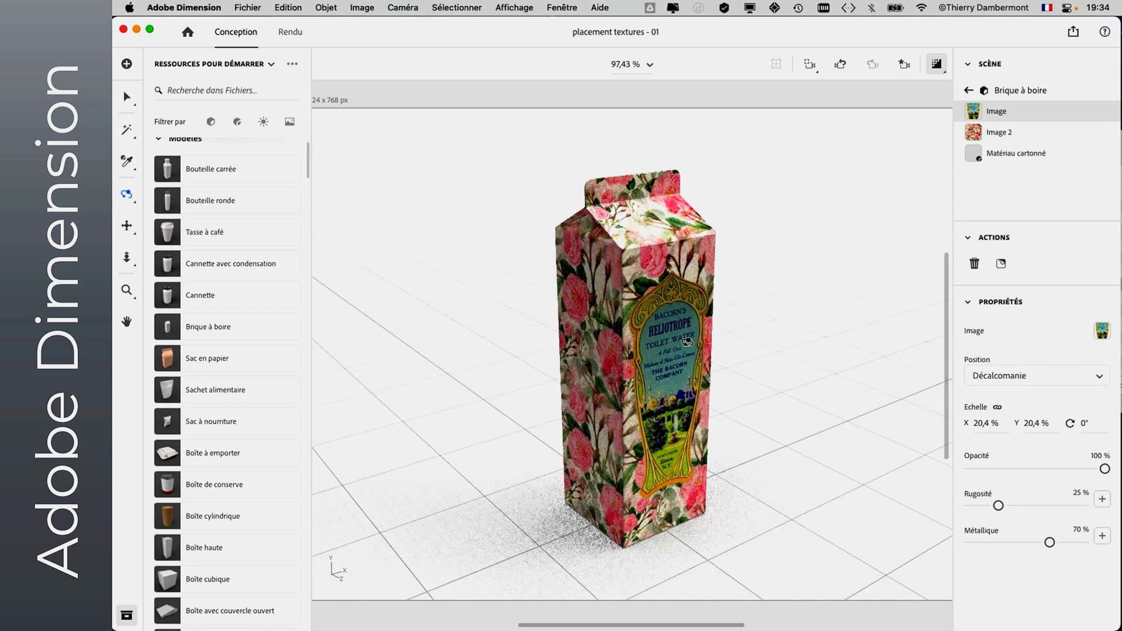
pyautogui.moveTo(662, 391); pyautogui.dragTo(660, 381)
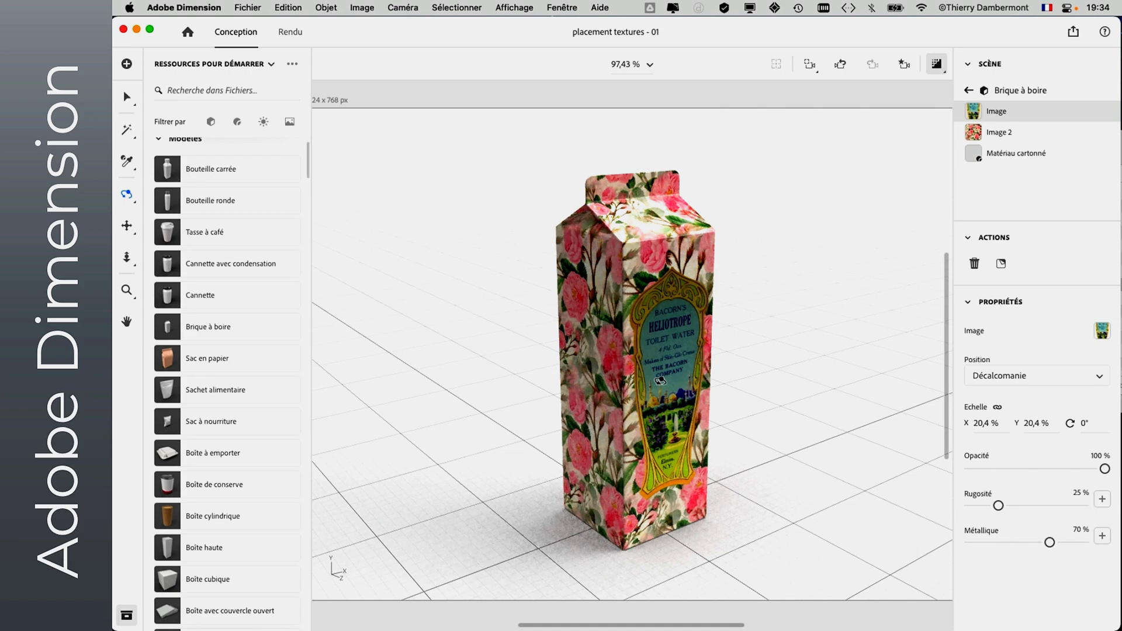
pyautogui.moveTo(660, 380)
pyautogui.mouseDown()
pyautogui.moveTo(444, 391)
pyautogui.moveTo(402, 567)
pyautogui.moveTo(668, 384)
pyautogui.mouseUp()
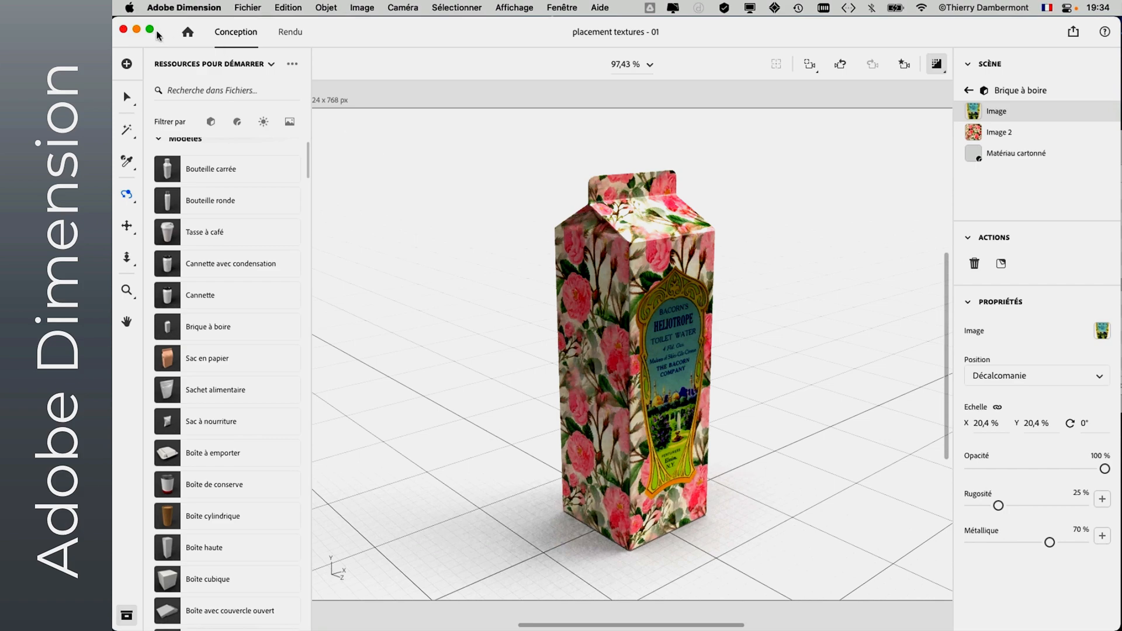
pyautogui.click(242, 10)
pyautogui.click(259, 111)
pyautogui.press('Return')
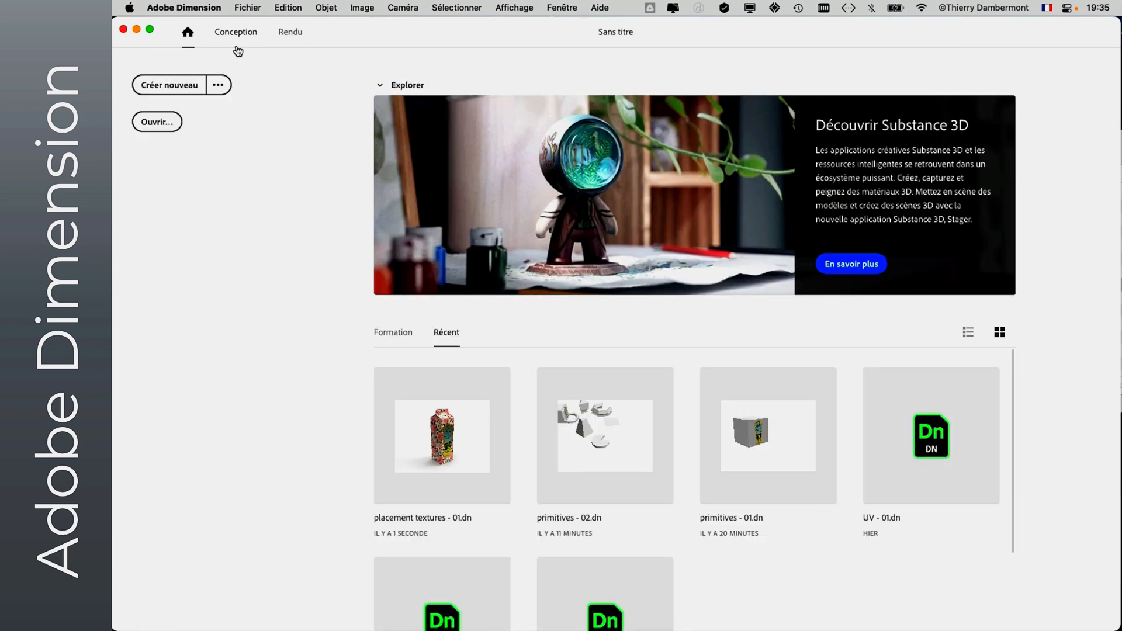
# - Create a new scene and add the Brique à boire model to it
pyautogui.click(240, 7)
pyautogui.click(252, 32)
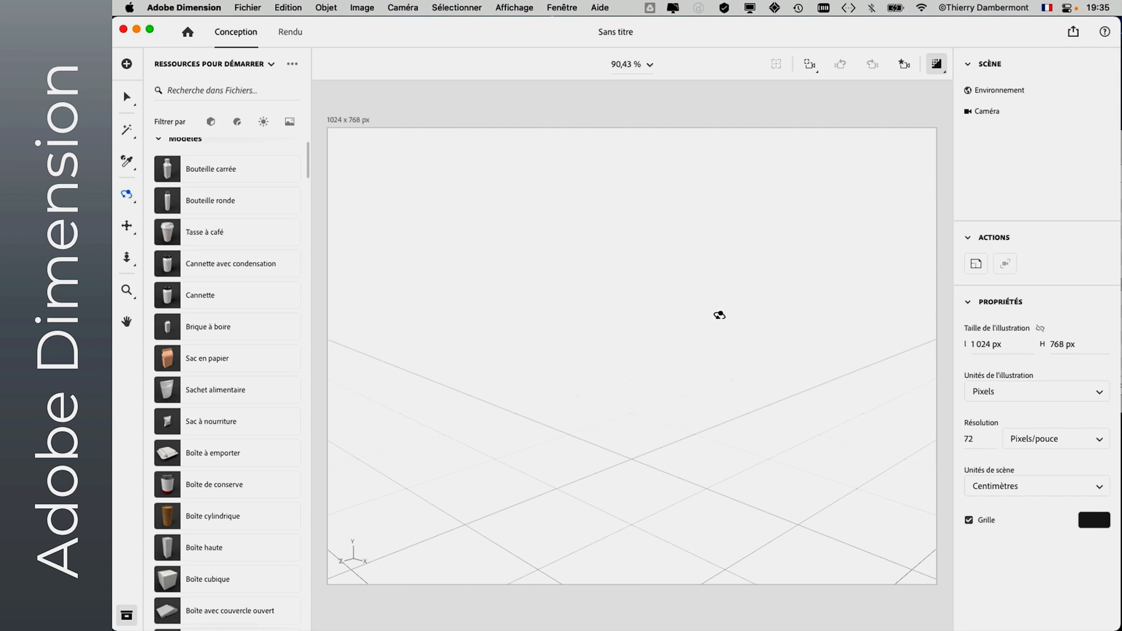
pyautogui.scroll(2, 217, 283)
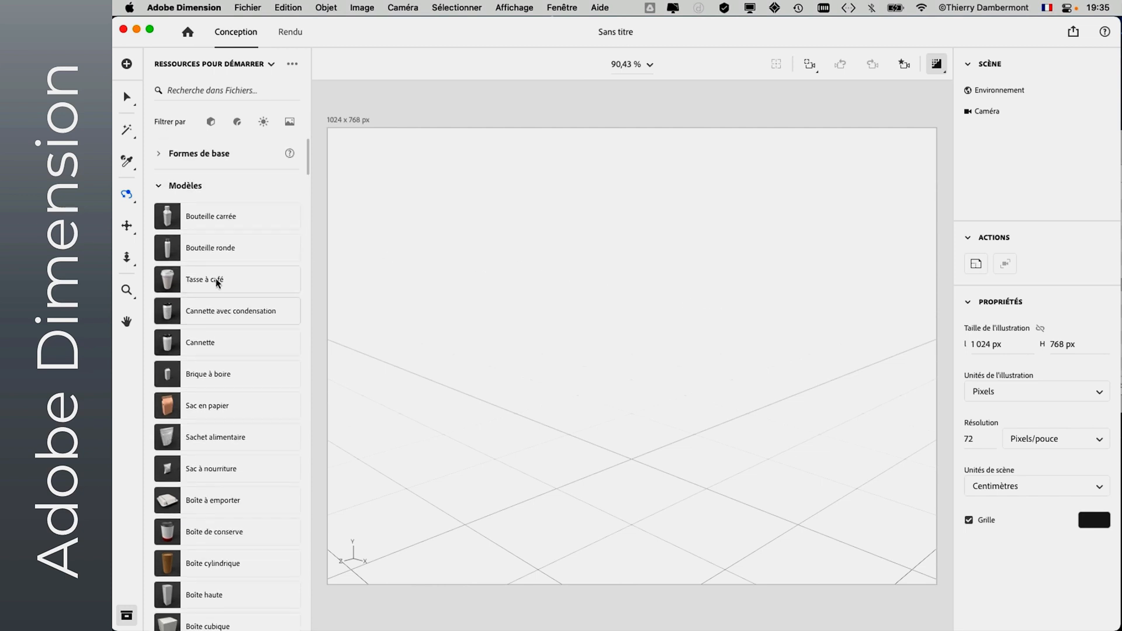
pyautogui.scroll(-1, 199, 304)
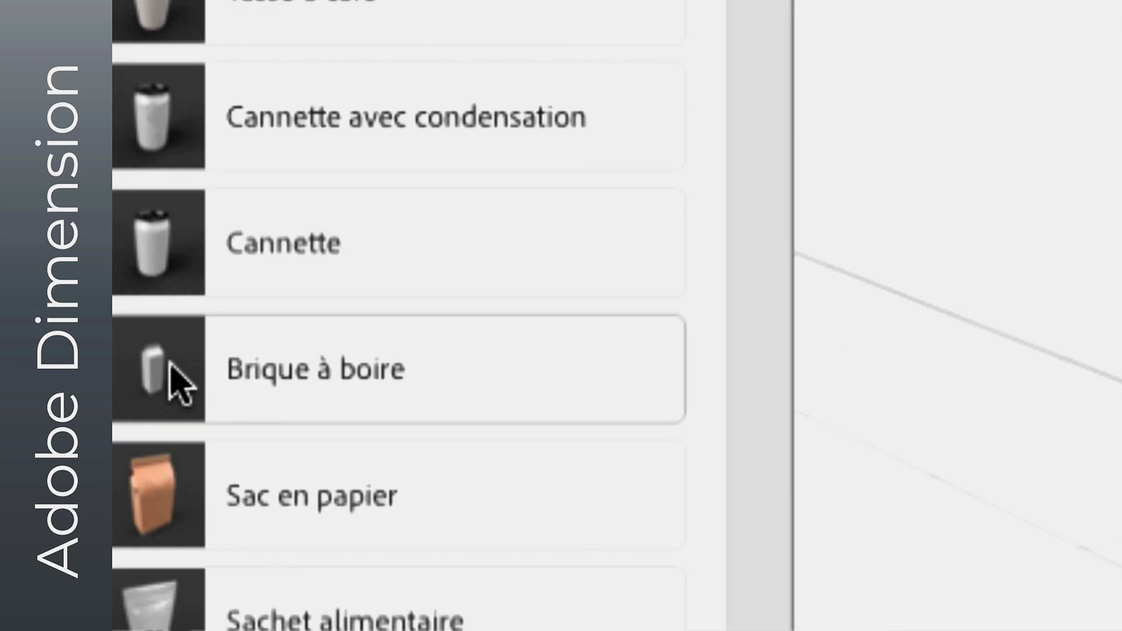
pyautogui.click(172, 366)
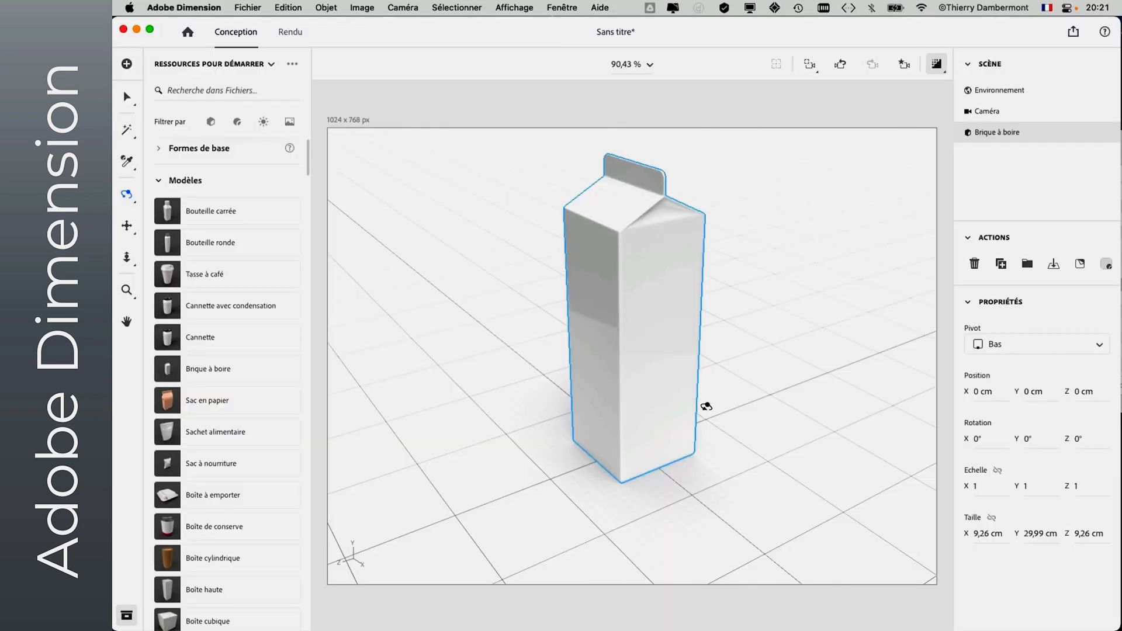
# - Turn off the render preview and generate UVs for the selected drink carton
pyautogui.click(127, 97)
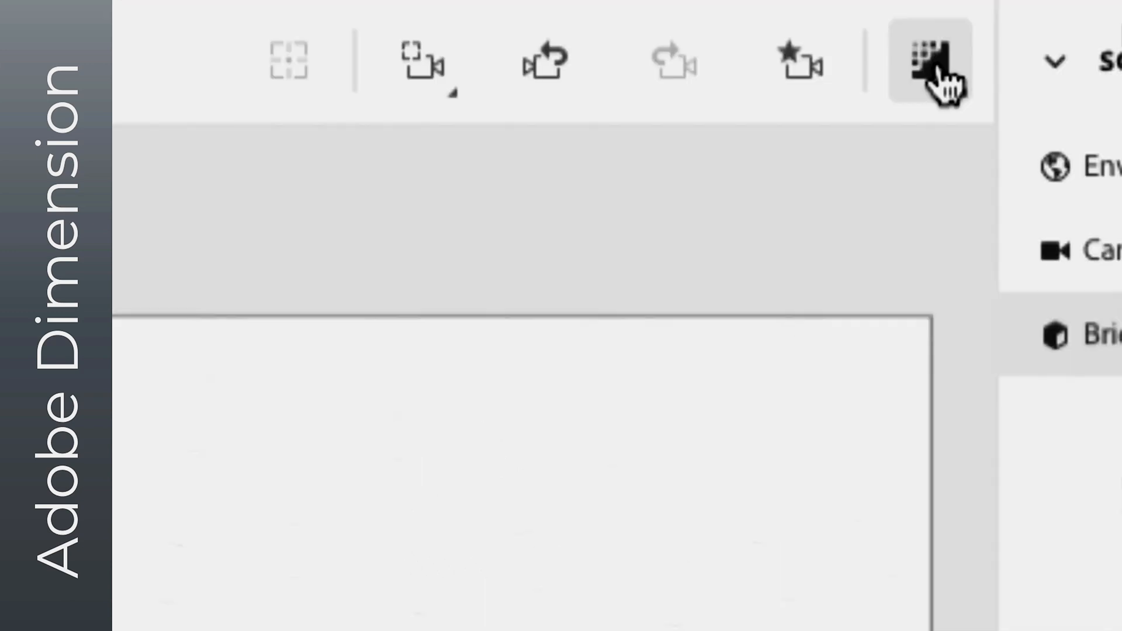
pyautogui.click(939, 70)
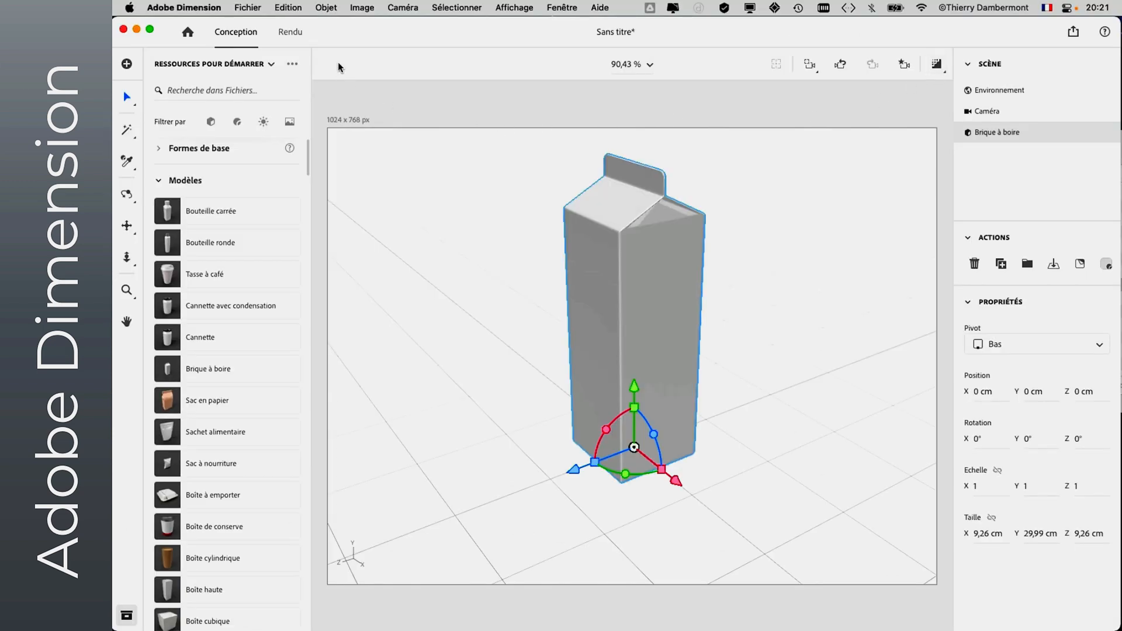
pyautogui.click(326, 8)
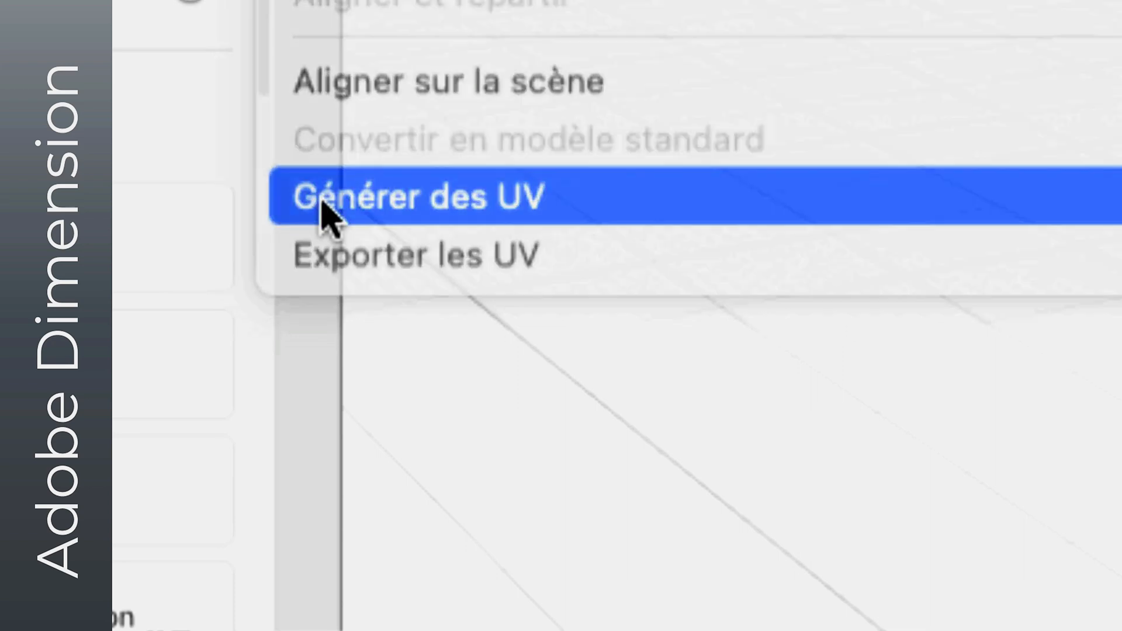
pyautogui.click(324, 212)
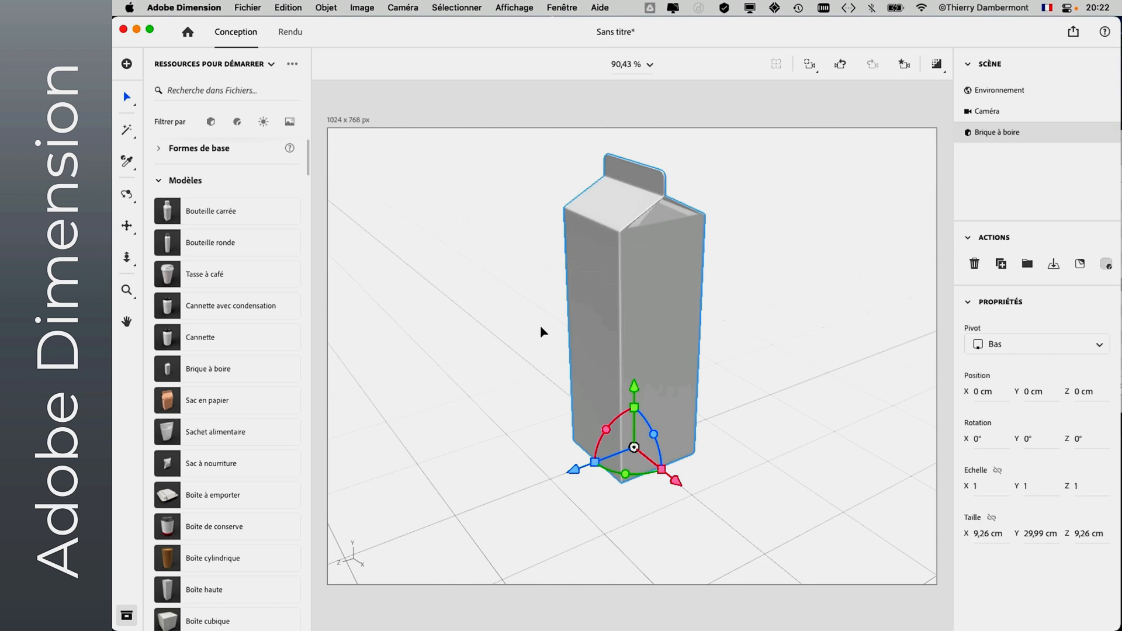
# - Export the drink carton's UVs at 2048 x 2048 to the cours 2 ADOBE DIMENSION folder
pyautogui.click(334, 9)
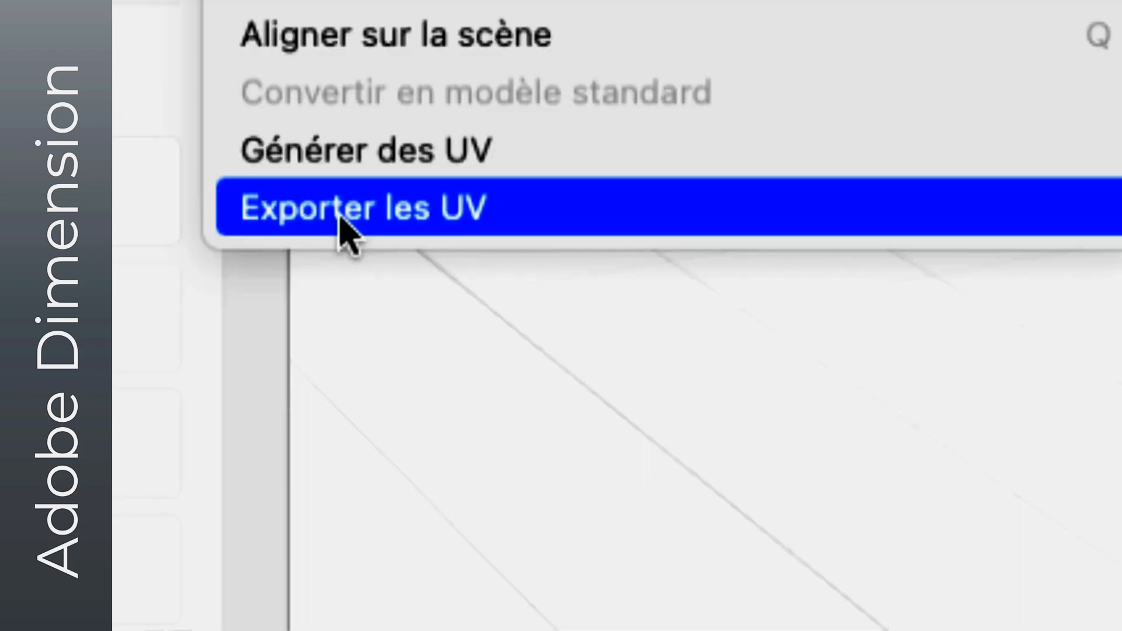
pyautogui.click(340, 216)
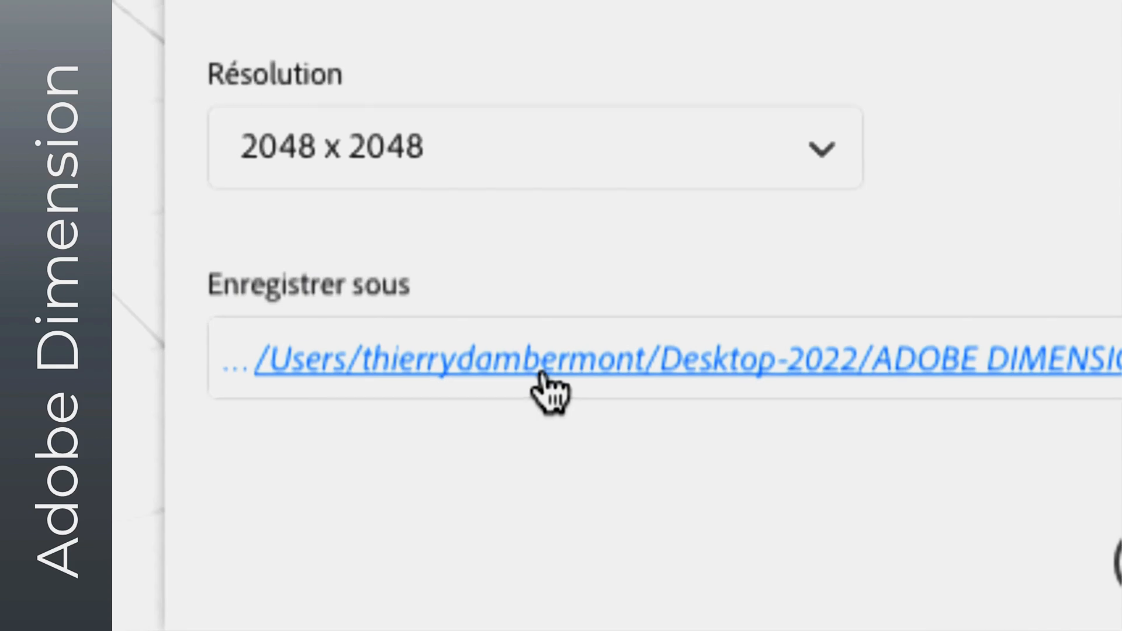
pyautogui.click(541, 374)
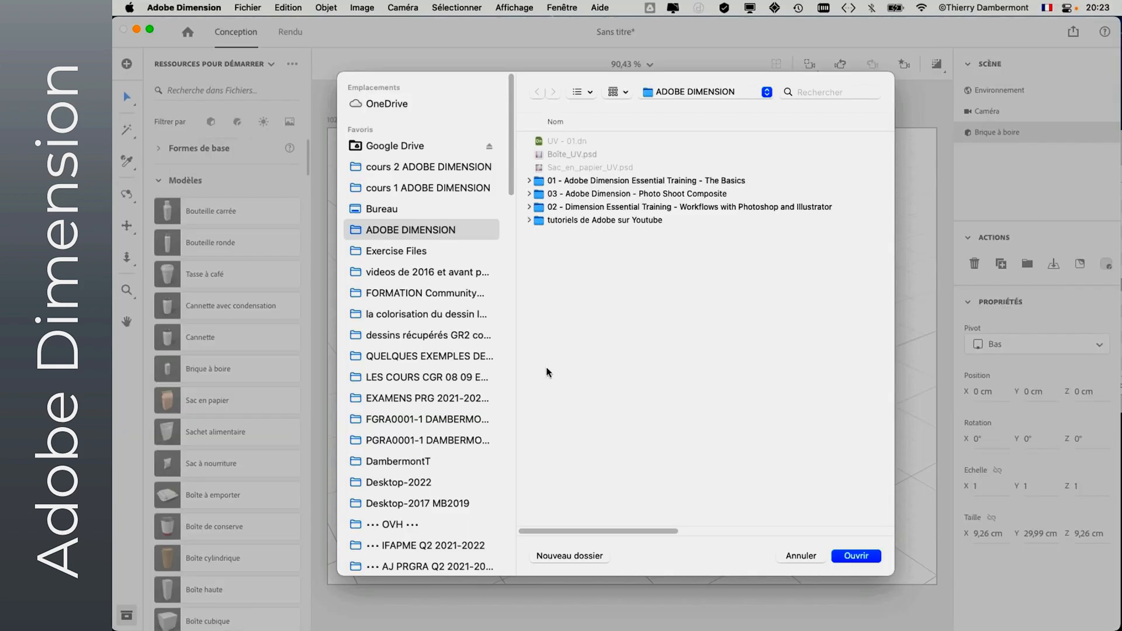
pyautogui.click(414, 168)
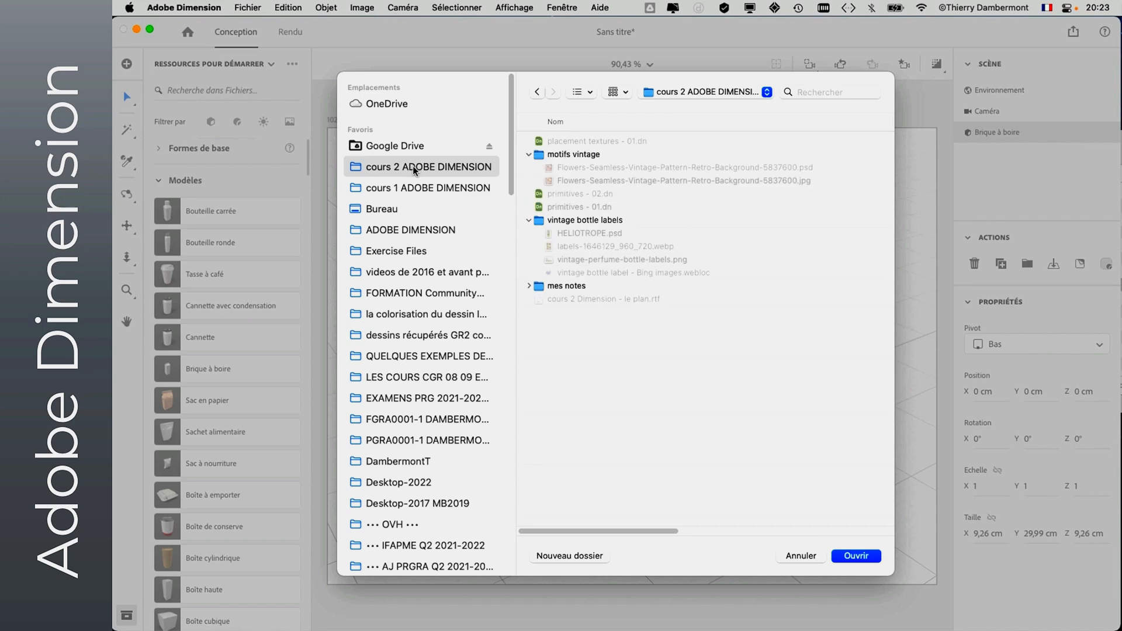
pyautogui.click(529, 155)
pyautogui.click(529, 195)
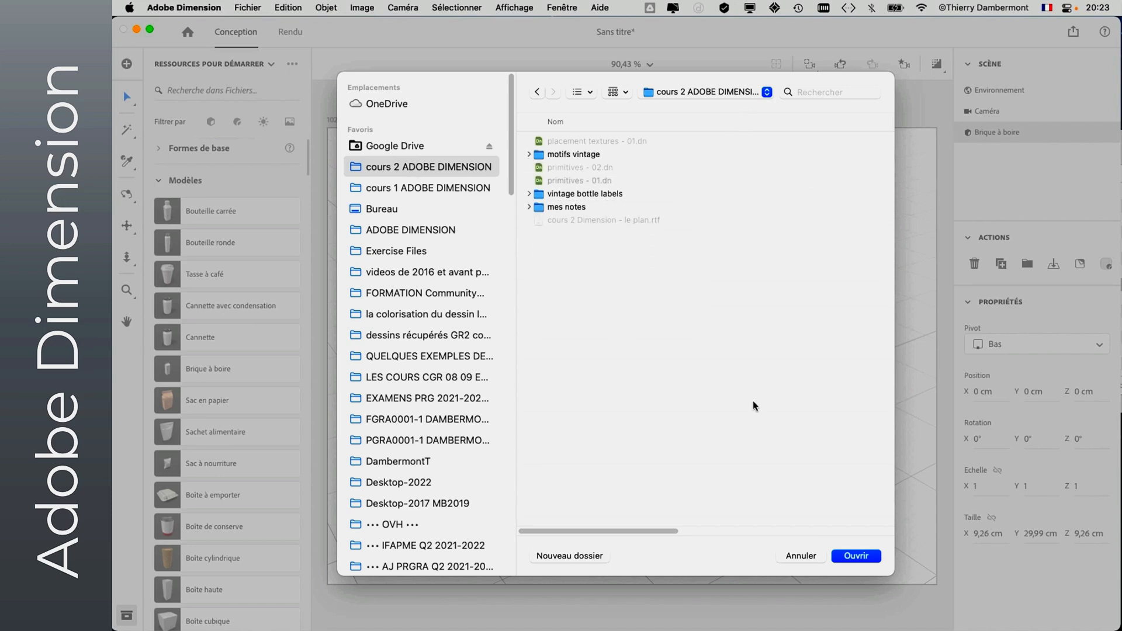
pyautogui.click(865, 558)
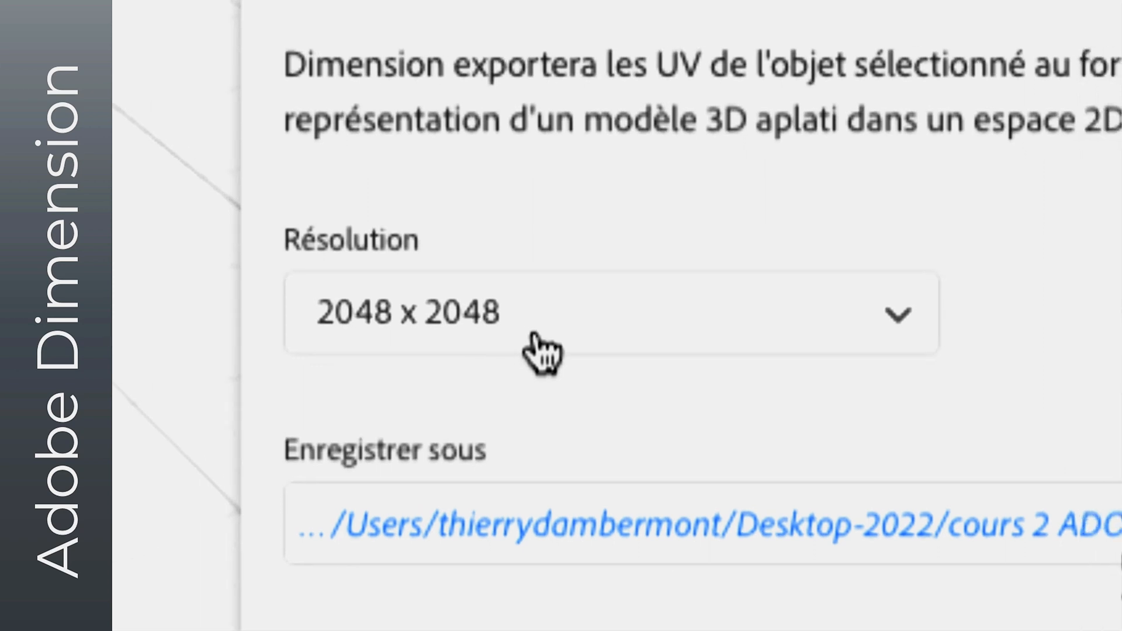
pyautogui.click(541, 350)
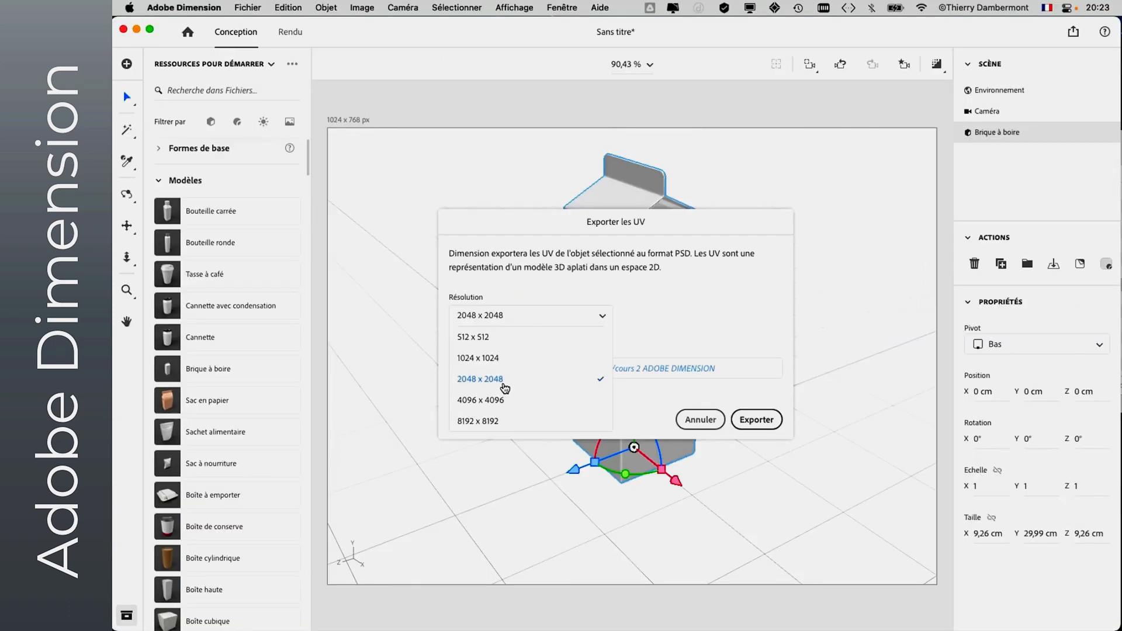
pyautogui.click(727, 319)
pyautogui.click(754, 421)
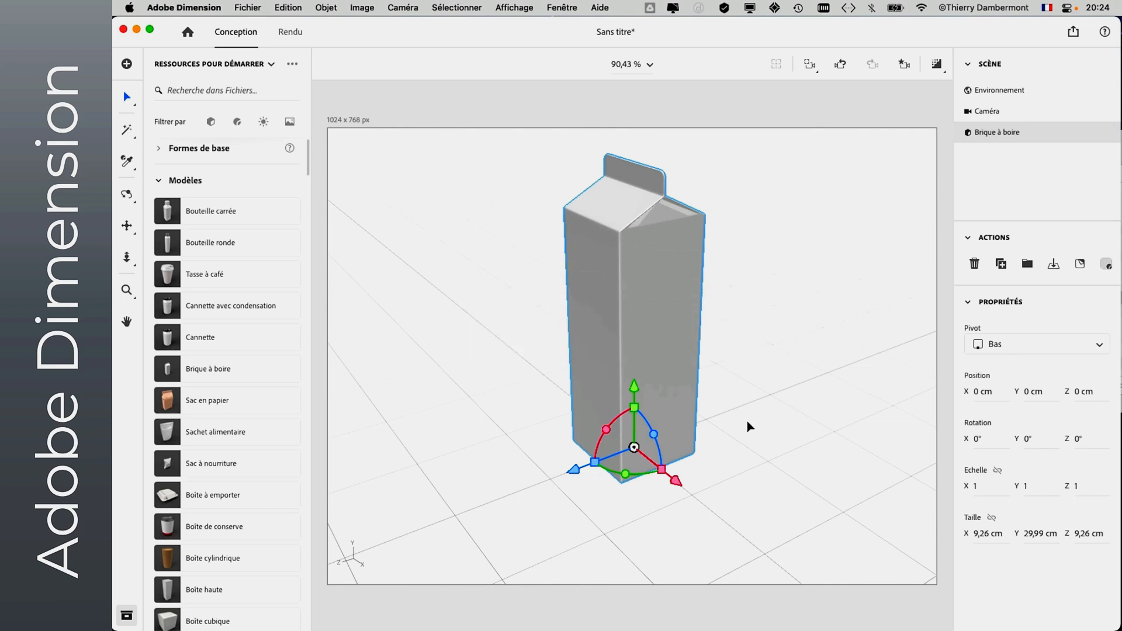
# - Switch to Photoshop and open Brique_à_boire_UV.psd from the cours 2 ADOBE DIMENSION folder in full-screen mode
pyautogui.press('super+Tab')
pyautogui.press('super+Tab')
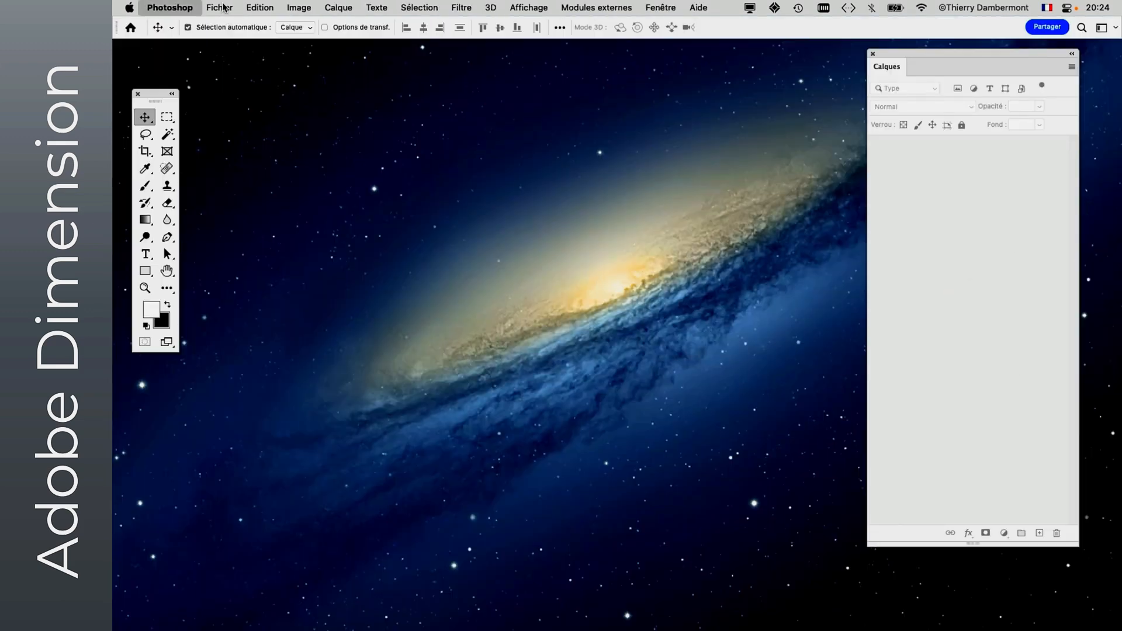
pyautogui.click(226, 8)
pyautogui.click(228, 37)
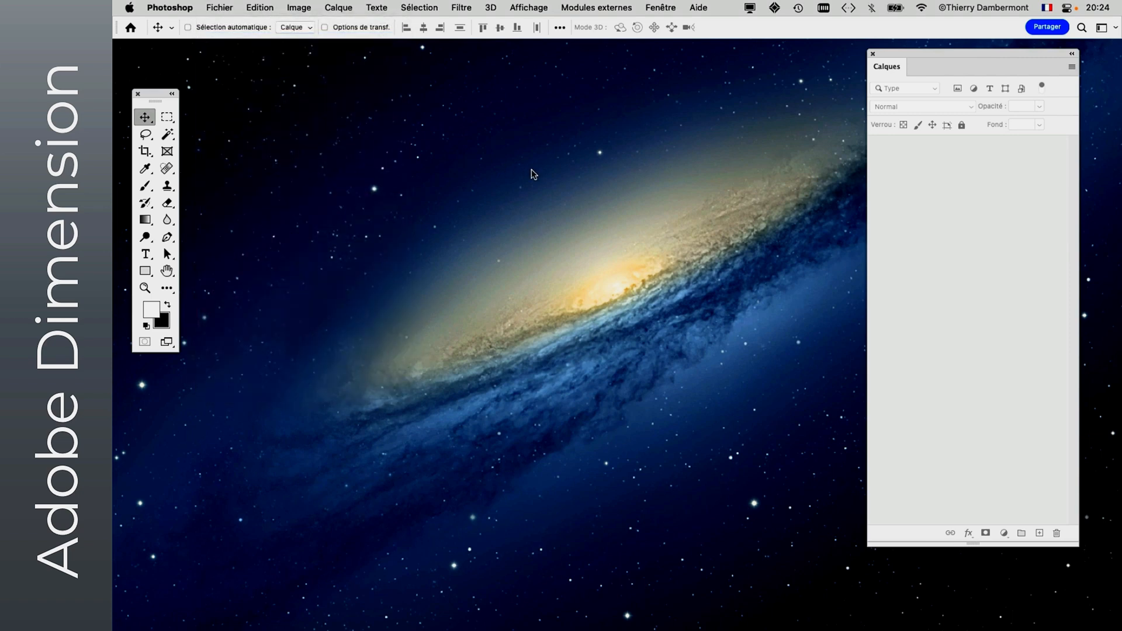
pyautogui.click(207, 146)
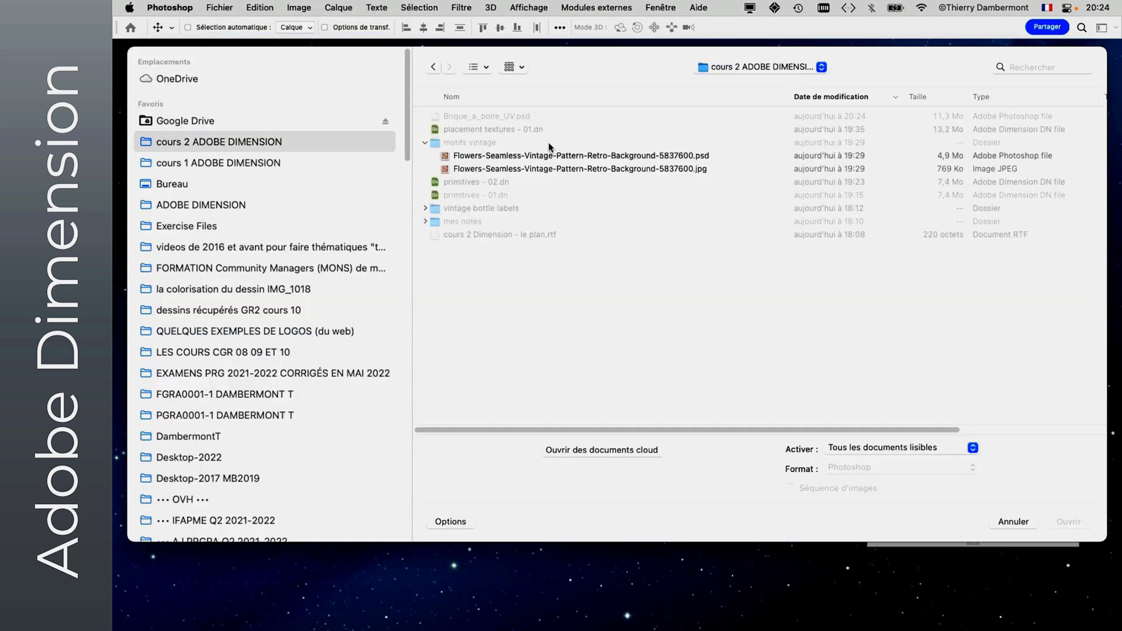
pyautogui.click(475, 118)
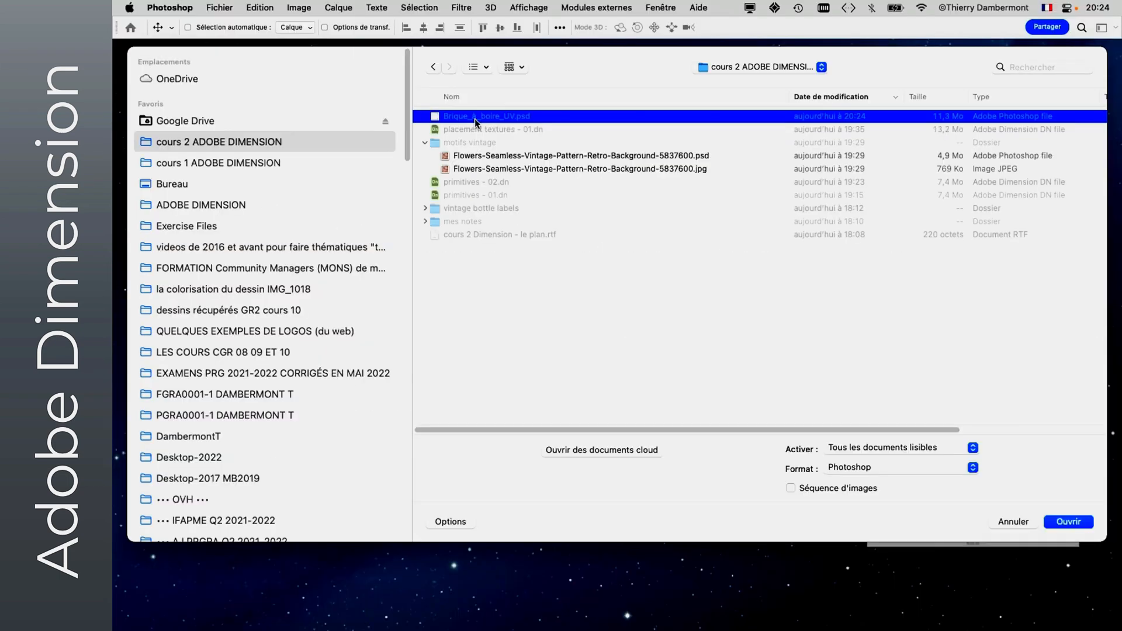
pyautogui.click(1065, 522)
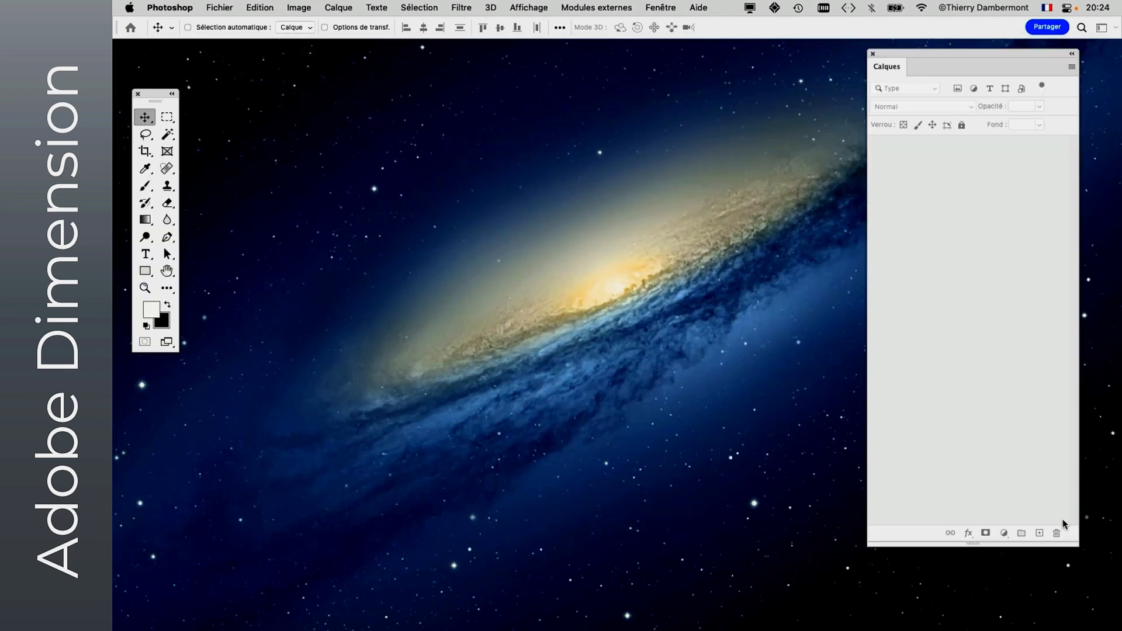
pyautogui.press('f')
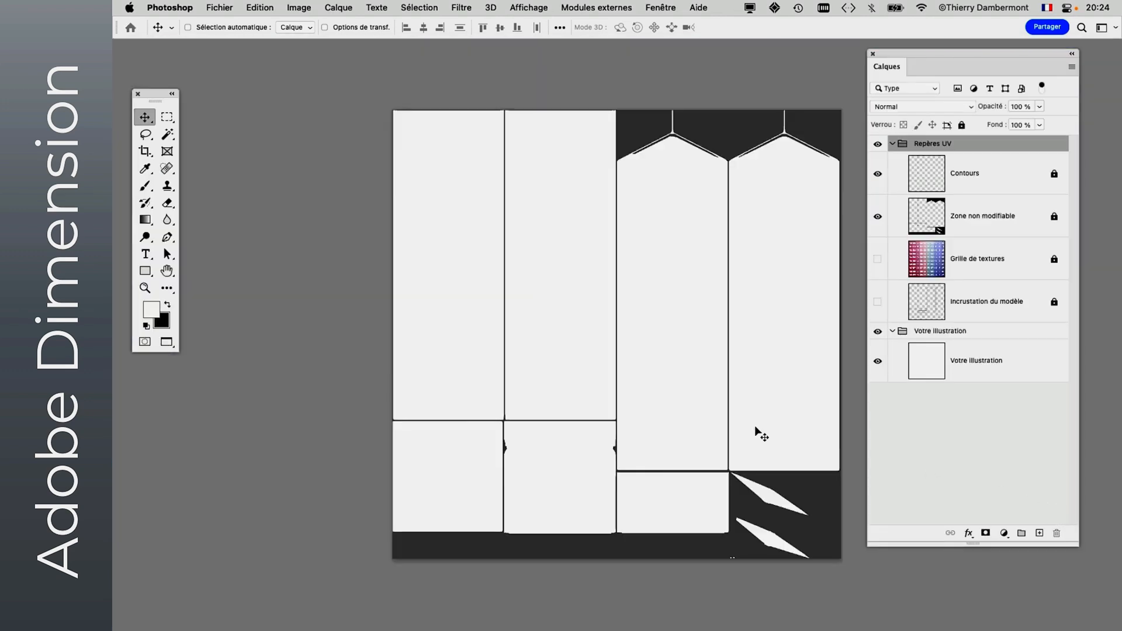
# - Move the UV template aside, then bring the Calques panel closer to it and make the panel wider and shorter
pyautogui.moveTo(664, 376); pyautogui.dragTo(489, 355)
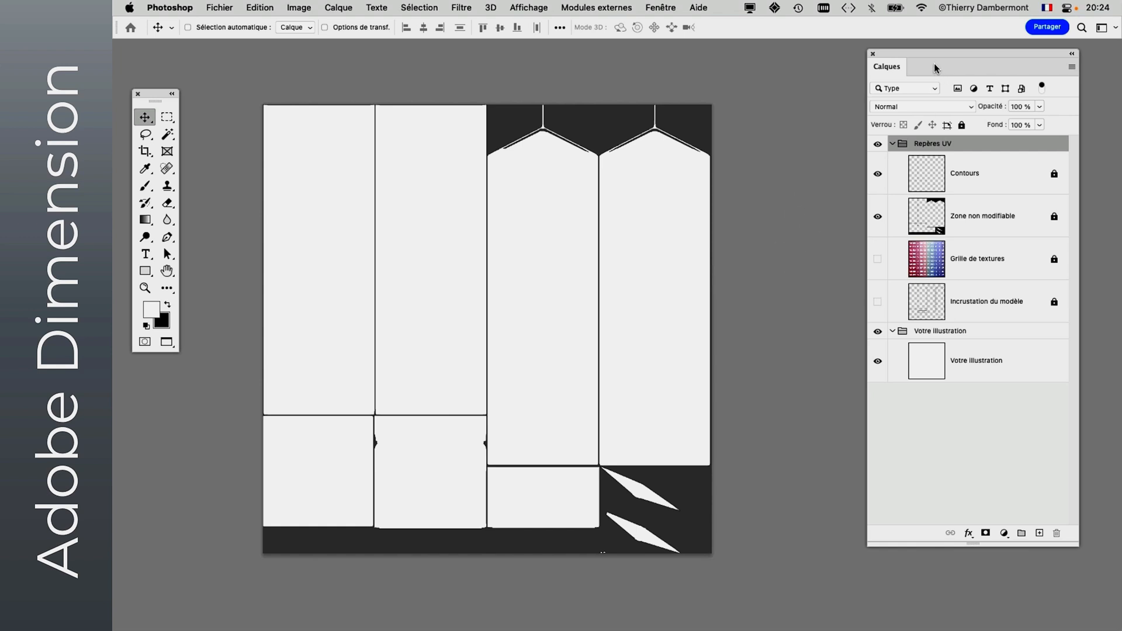
pyautogui.moveTo(921, 51); pyautogui.dragTo(858, 52)
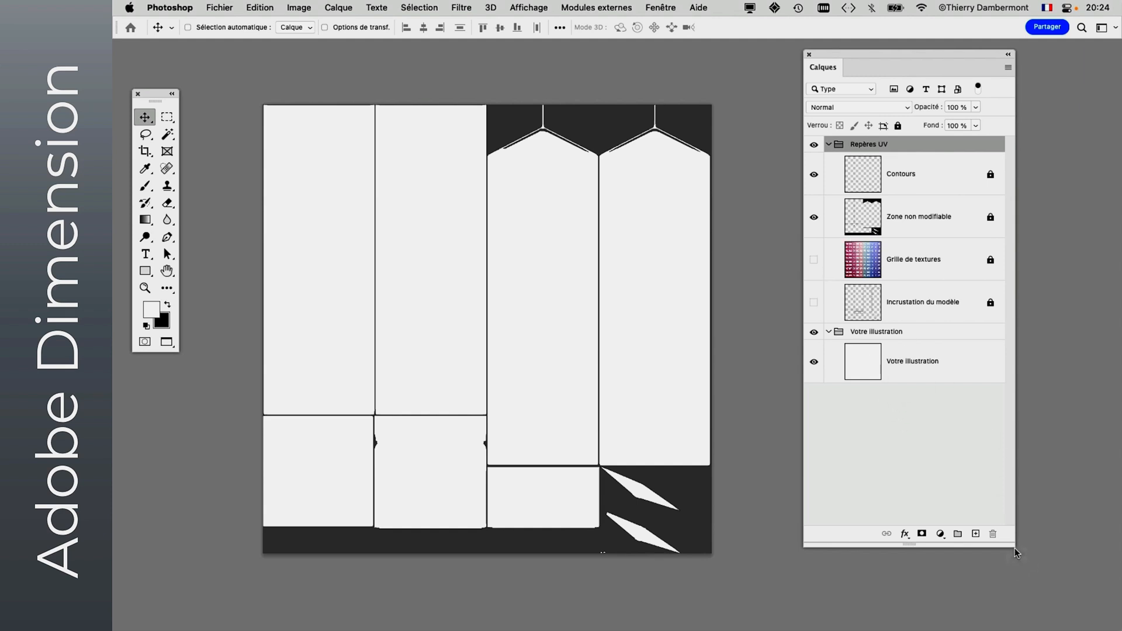
pyautogui.moveTo(1013, 546); pyautogui.dragTo(1049, 482)
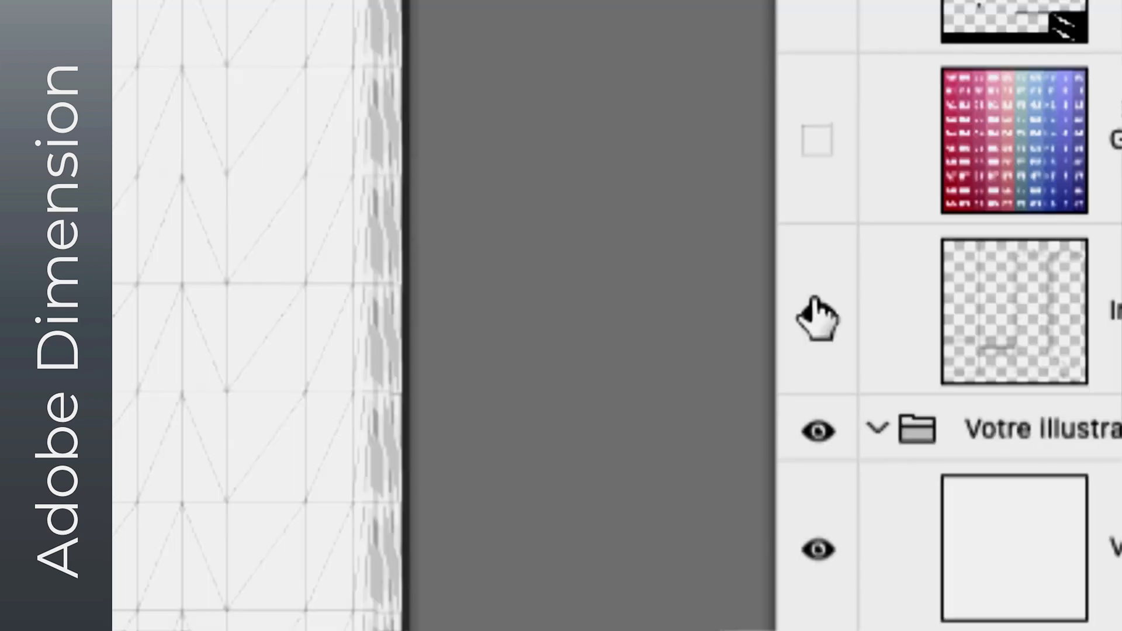
# - Examine the Incrustation du modèle and Grille de textures guide layers by toggling their visibility, leaving both hidden
pyautogui.click(817, 316)
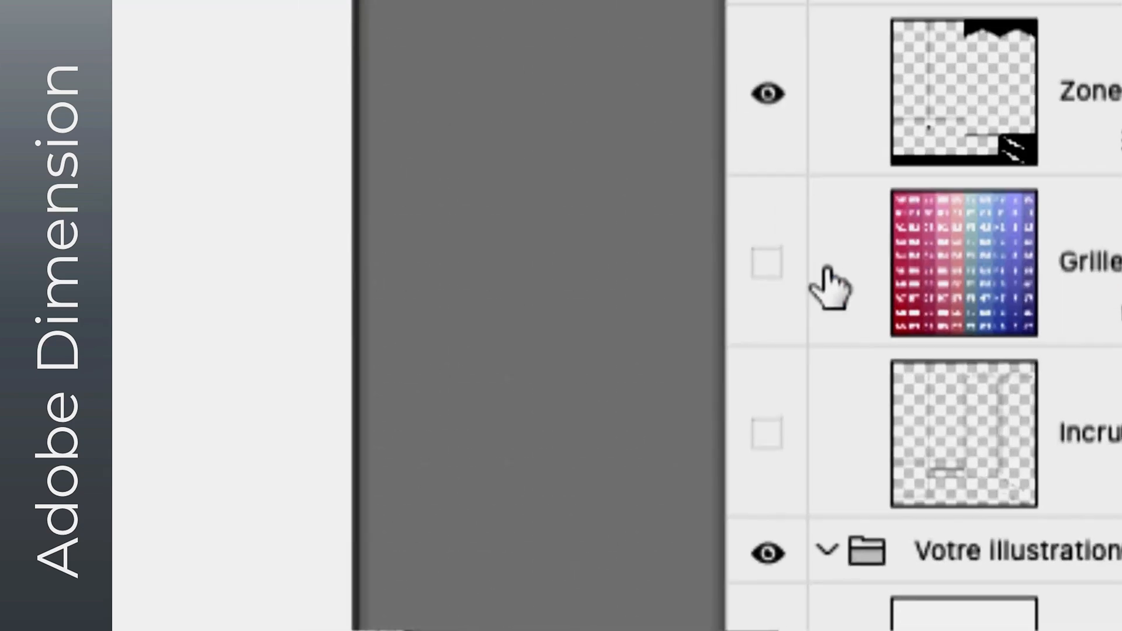
pyautogui.click(817, 251)
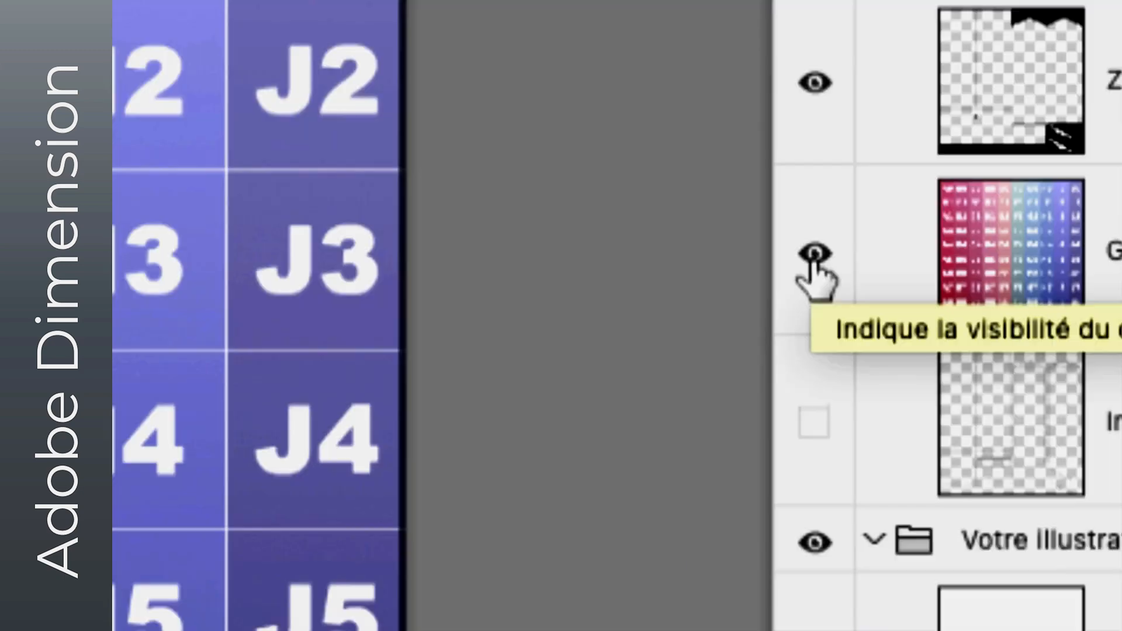
pyautogui.click(815, 253)
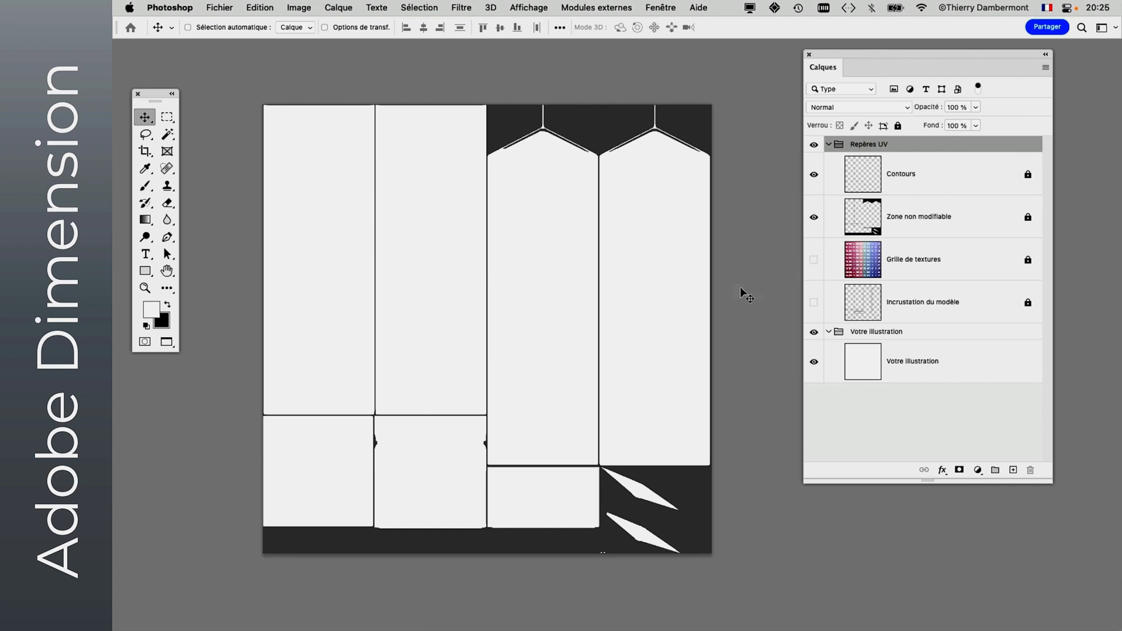
# - Close Brique_à_boire_UV.psd without saving changes
pyautogui.click(220, 8)
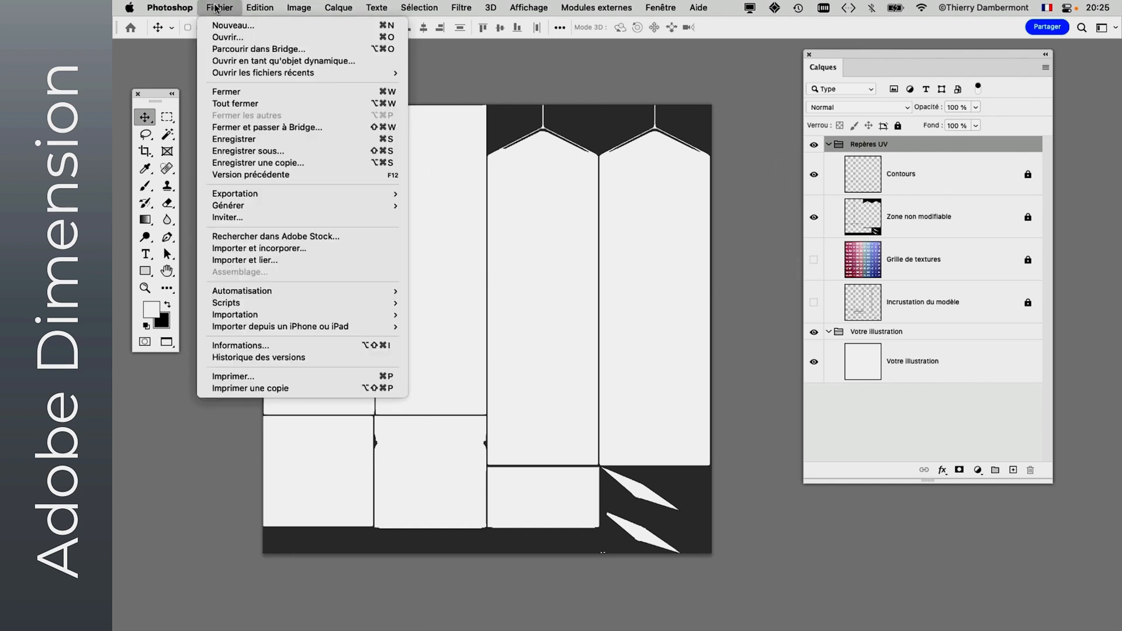
pyautogui.click(237, 92)
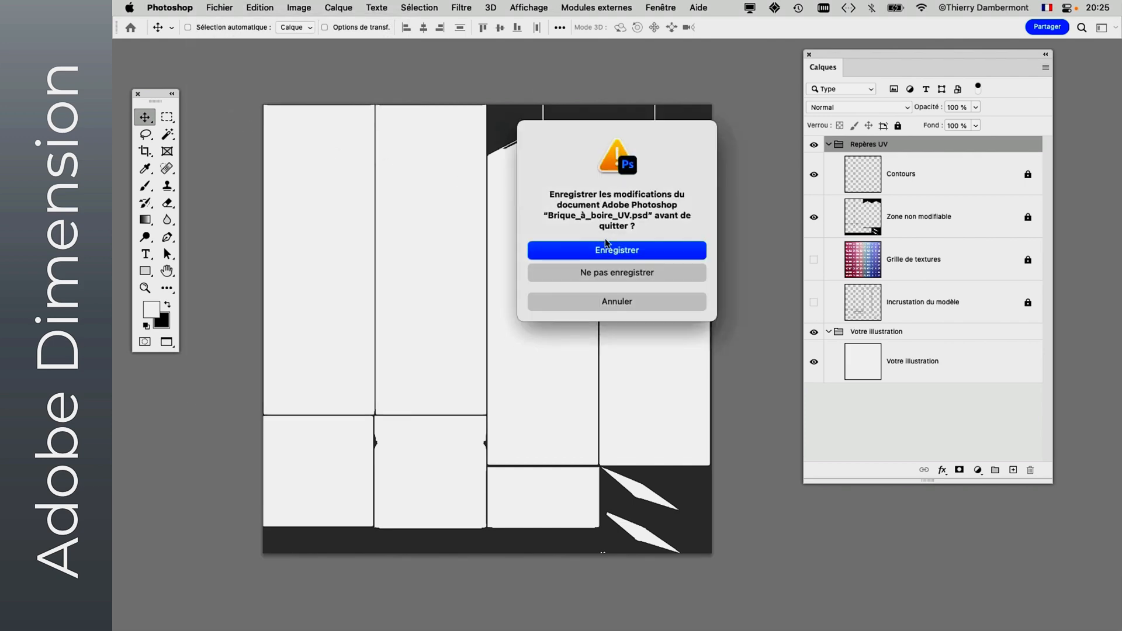
pyautogui.click(616, 272)
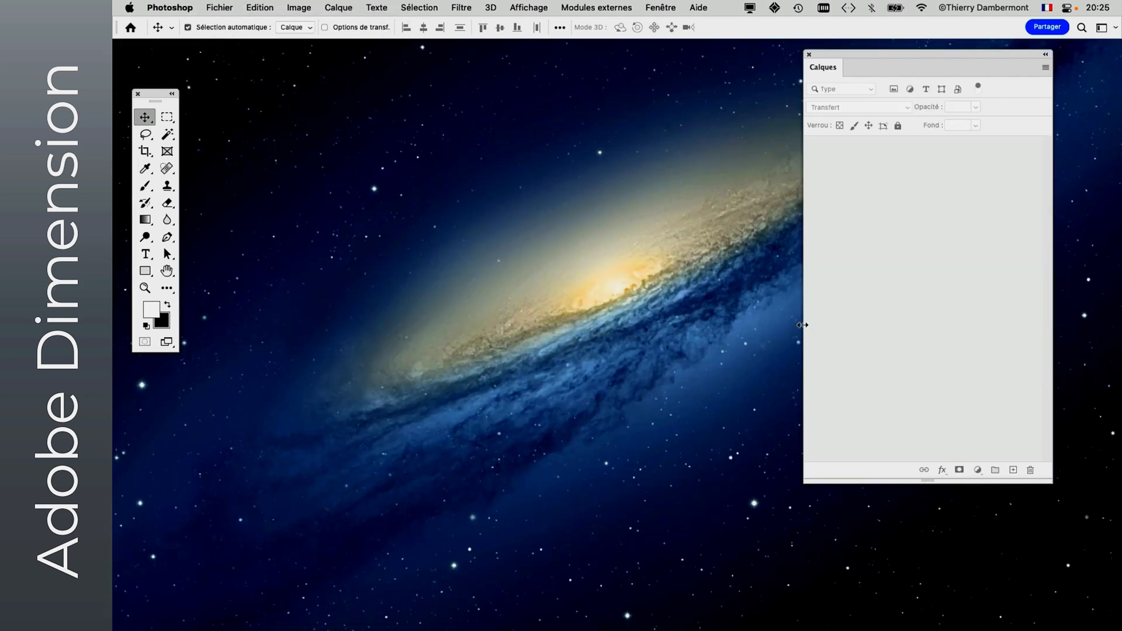
# - Switch back to Adobe Dimension and import Brique_à_boire_UV.psd from the cours 2 ADOBE DIMENSION folder as an image on the drink carton
pyautogui.press('super+Tab')
pyautogui.click(373, 326)
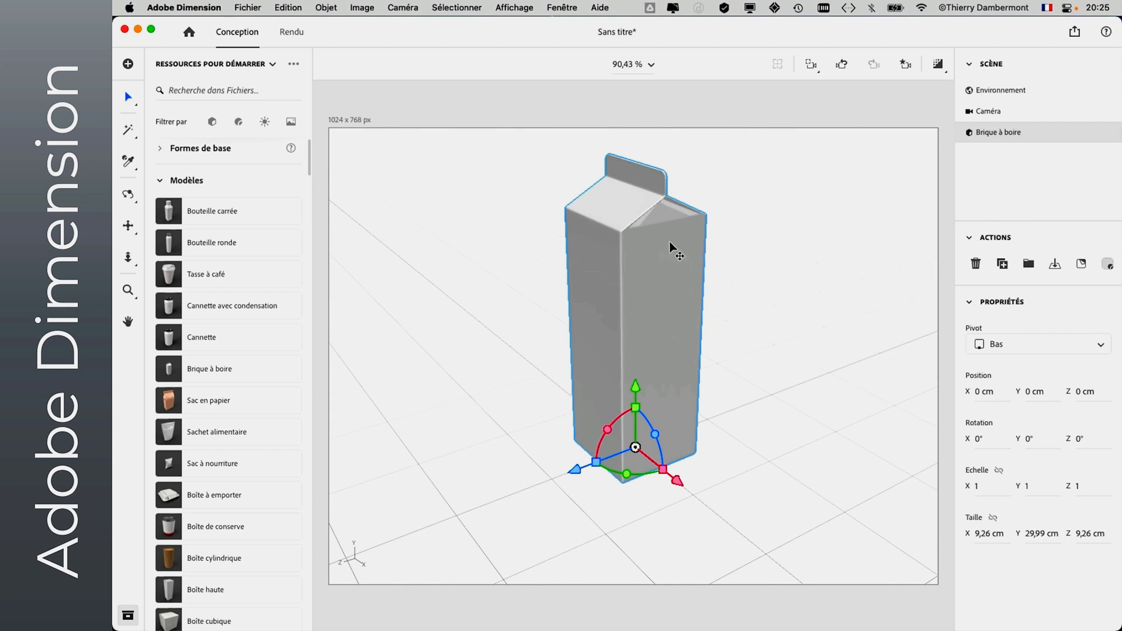
pyautogui.click(248, 8)
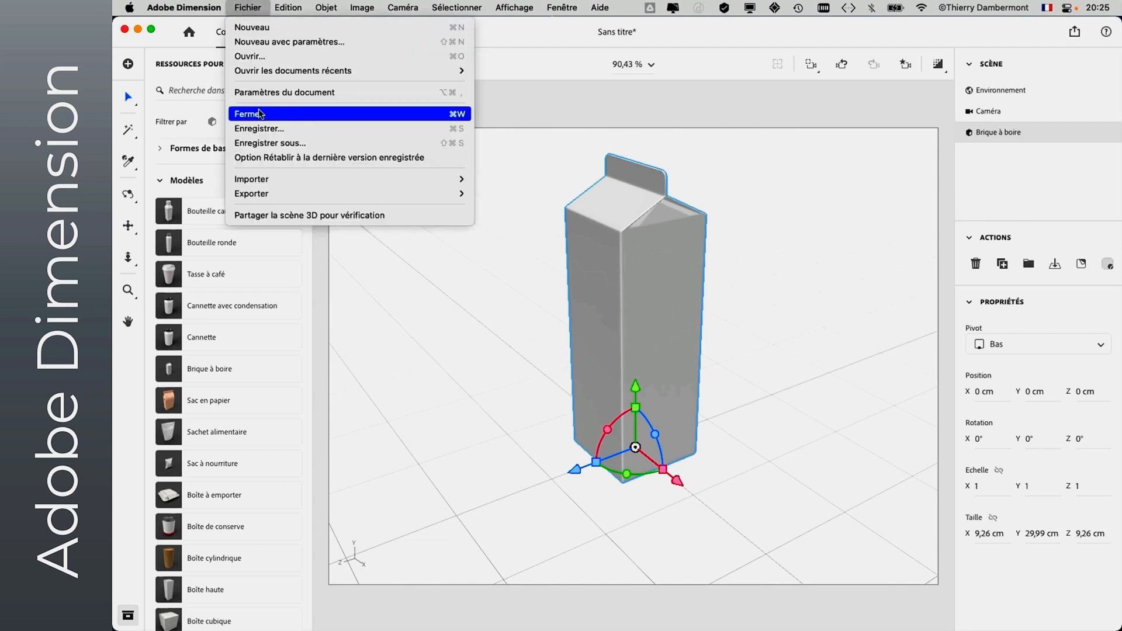
pyautogui.moveTo(251, 179)
pyautogui.click(540, 237)
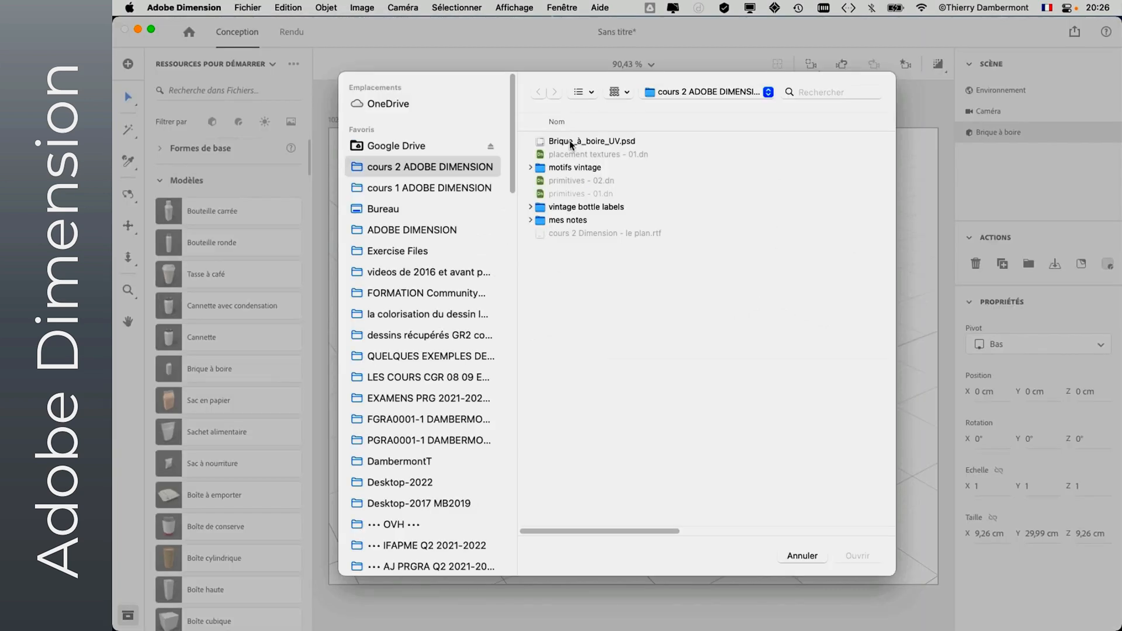
pyautogui.click(572, 143)
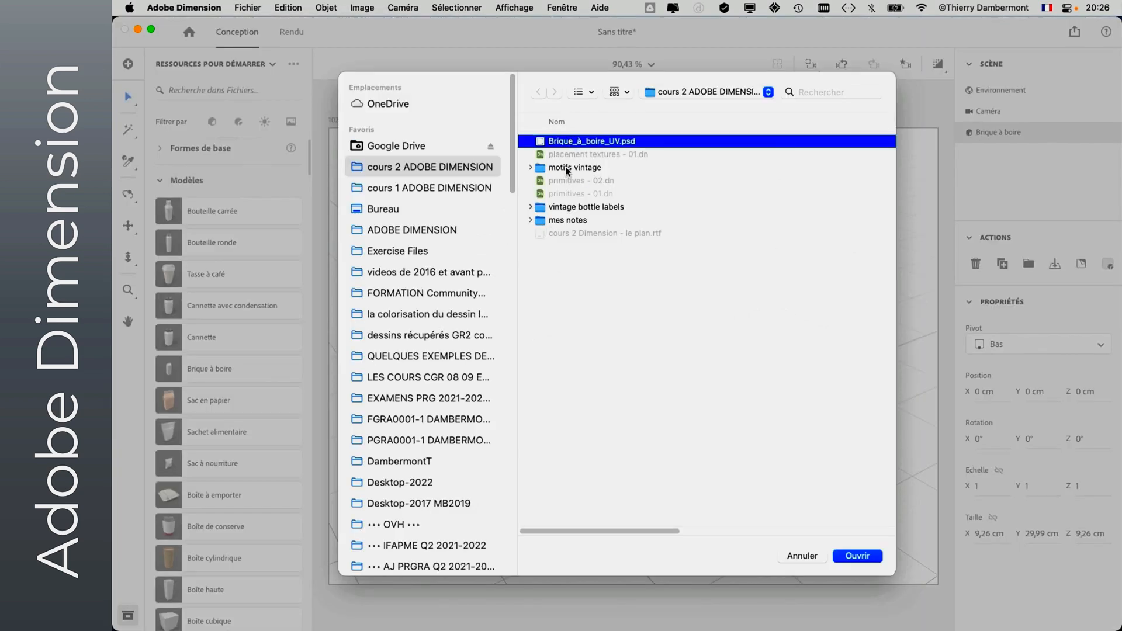
pyautogui.click(857, 556)
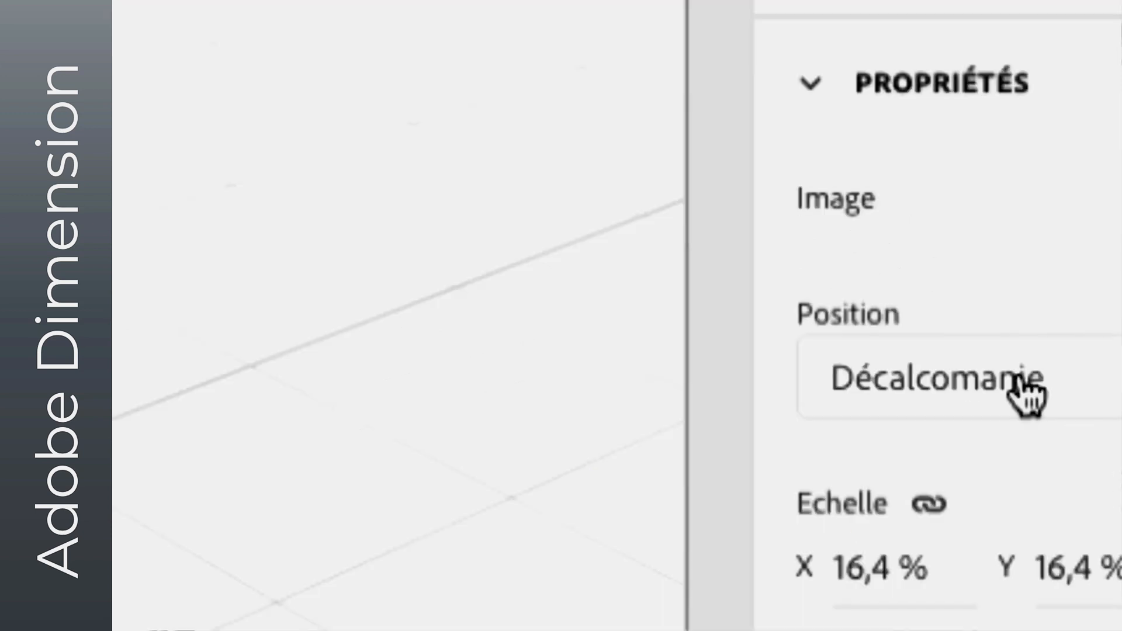
# - Change the placed image's position mode from decal to Fond so it covers the carton
pyautogui.click(1027, 395)
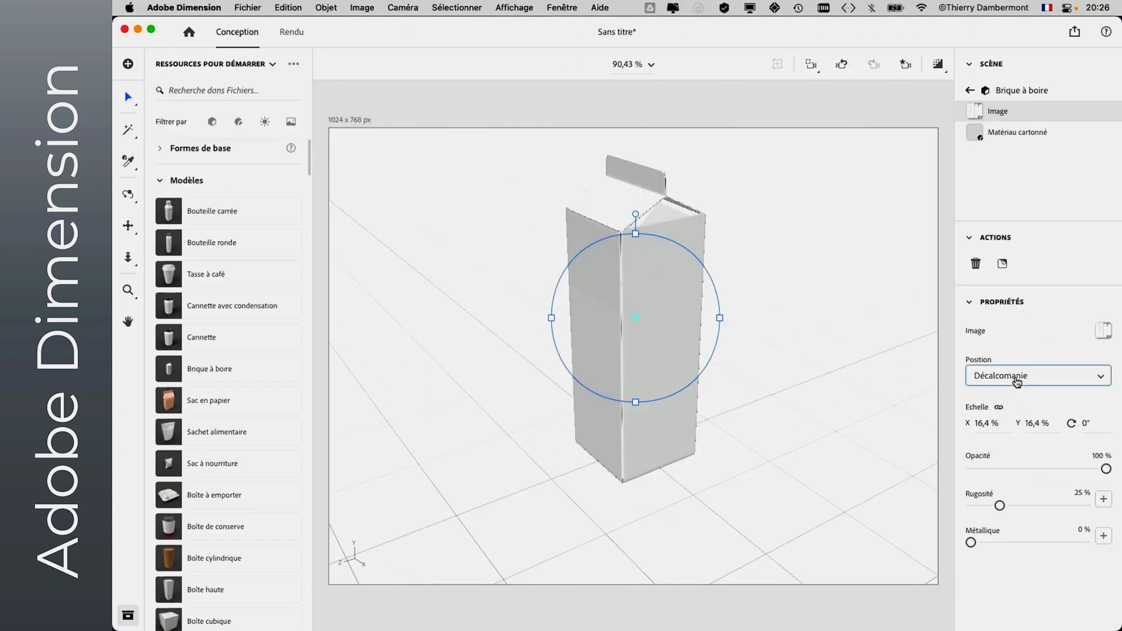
pyautogui.click(1002, 267)
pyautogui.click(1014, 416)
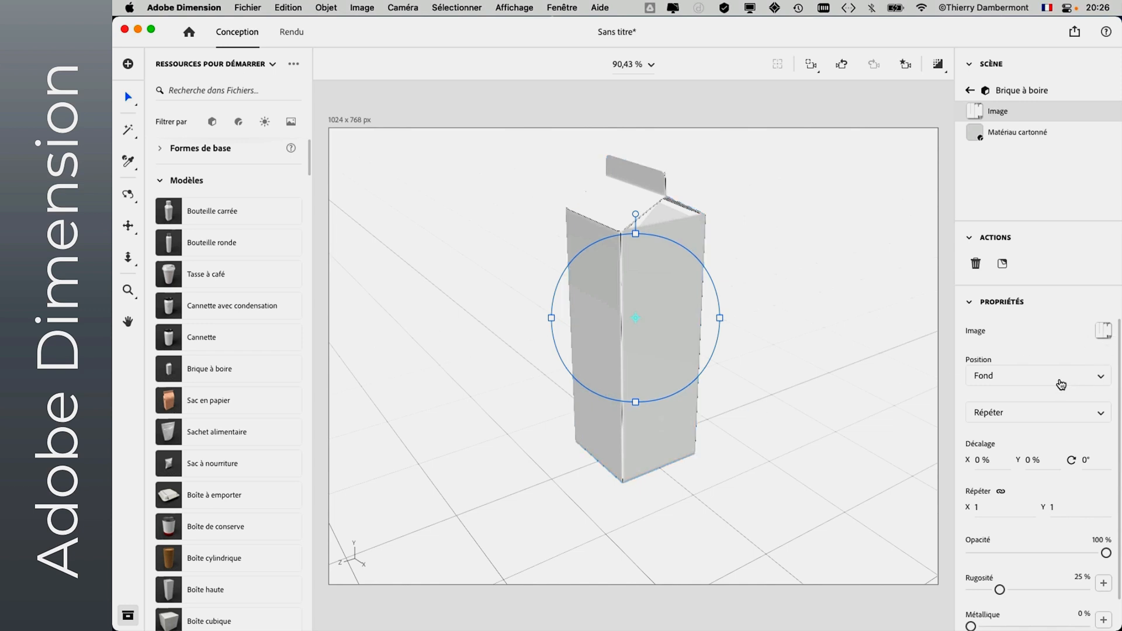
# - Keep the carton image's position mode on Fond and open the image for editing in Photoshop
pyautogui.click(1064, 401)
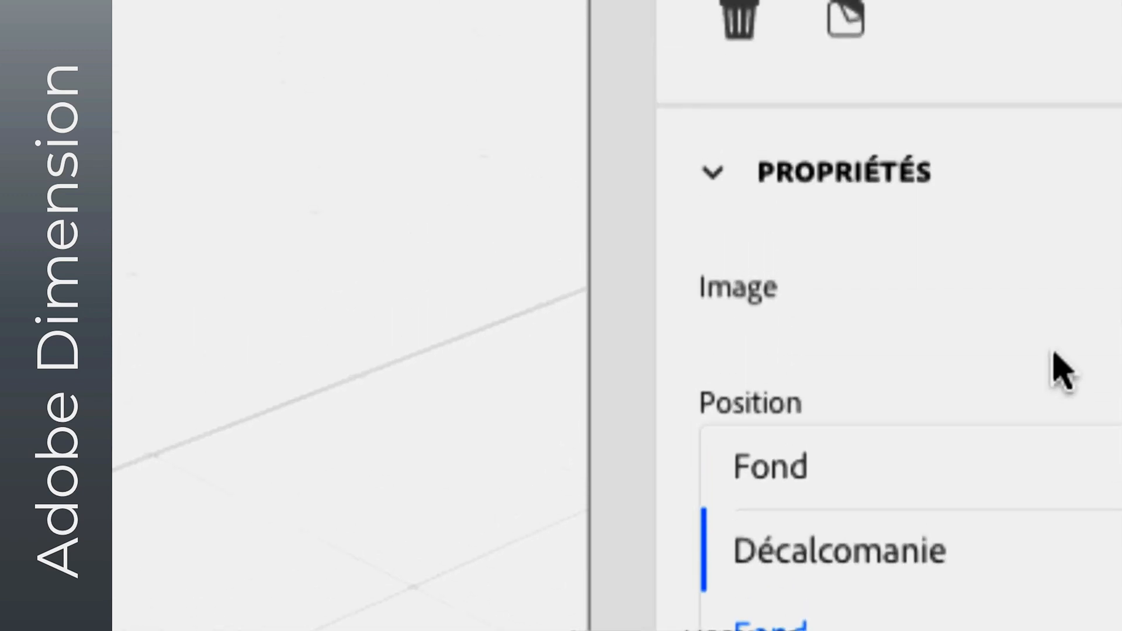
pyautogui.click(1037, 250)
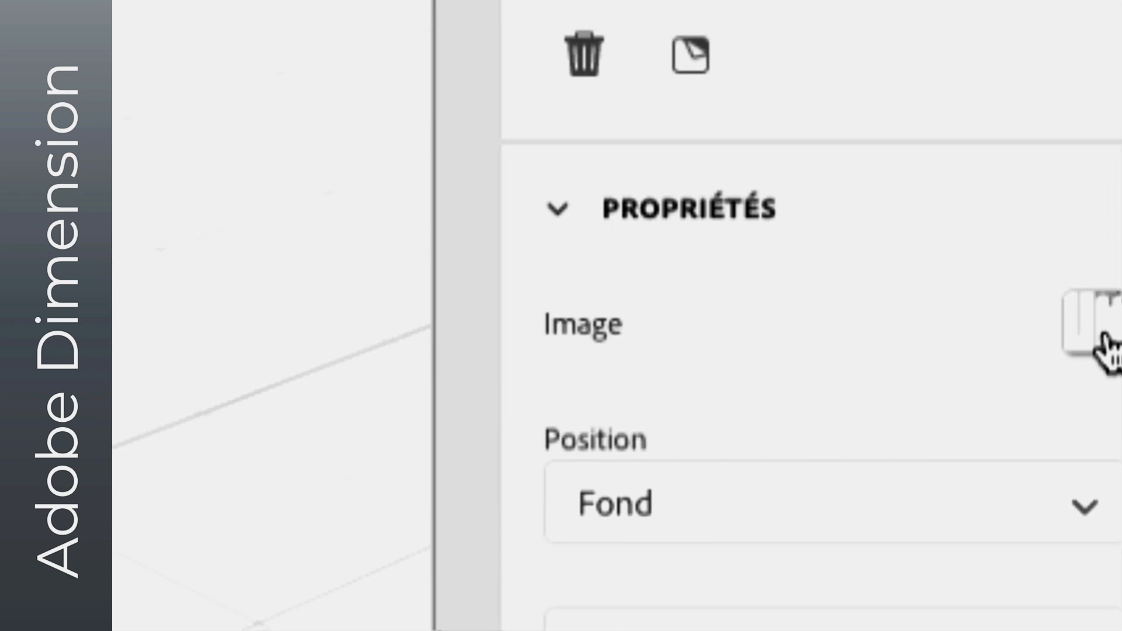
pyautogui.click(1105, 345)
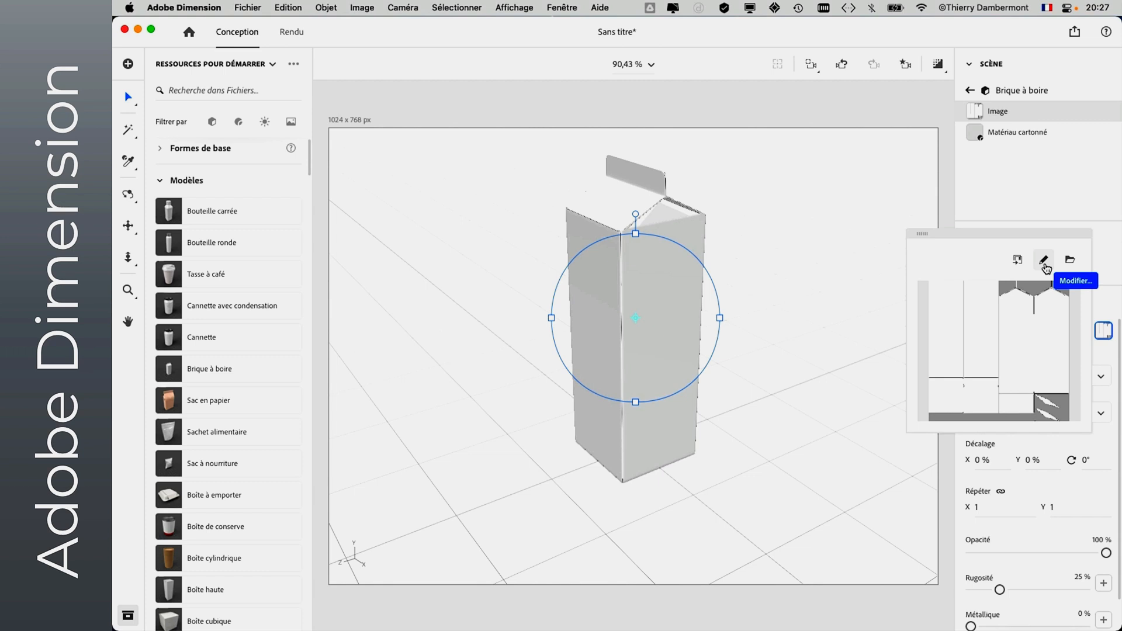
pyautogui.click(1044, 261)
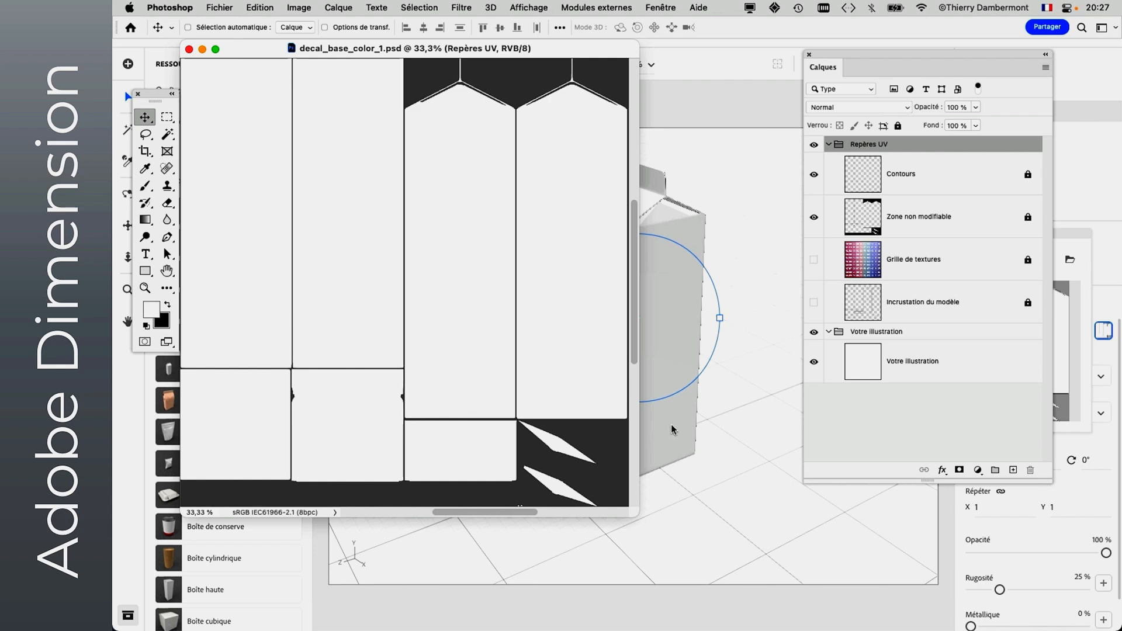
# - Show the Incrustation du modèle layer in decal_base_color_1.psd and save the file
pyautogui.moveTo(560, 50); pyautogui.dragTo(645, 71)
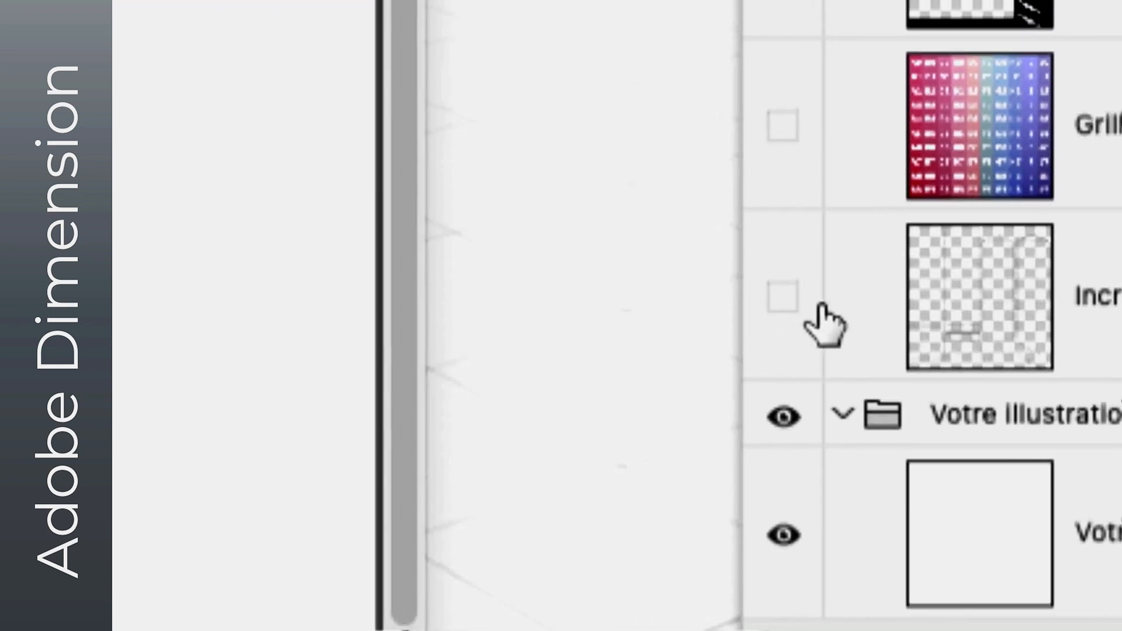
pyautogui.click(586, 289)
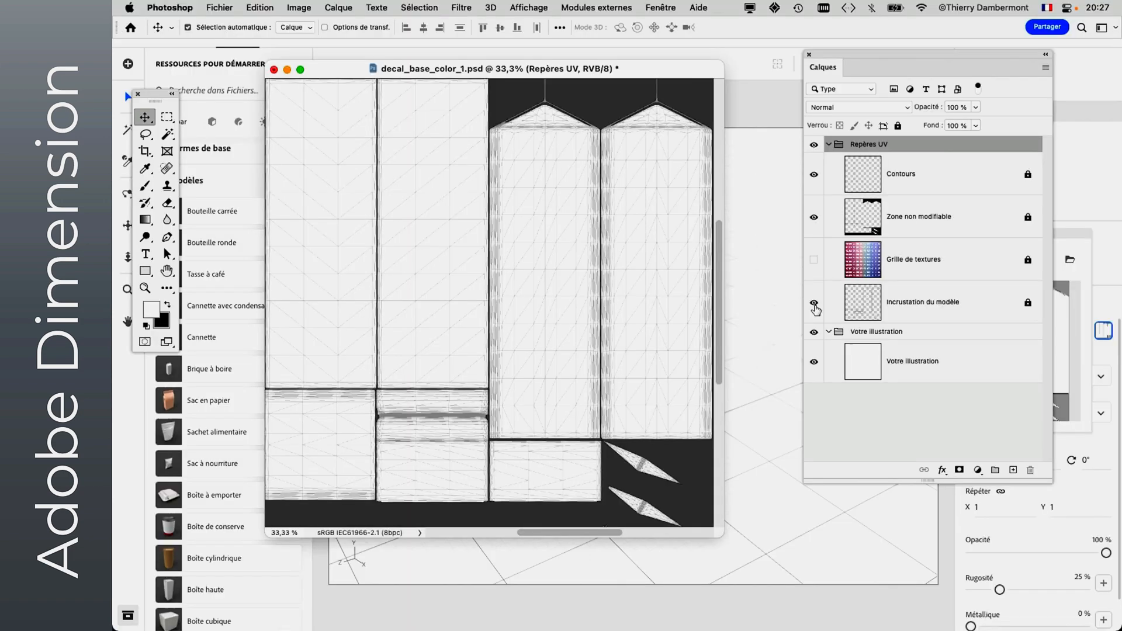
pyautogui.click(218, 7)
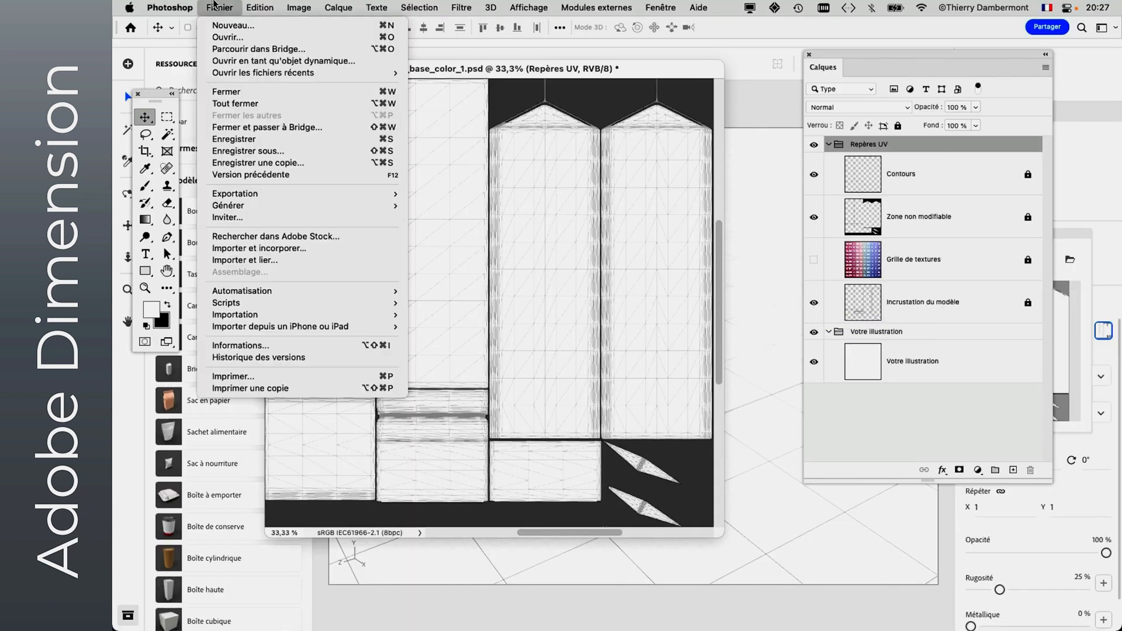
pyautogui.click(254, 139)
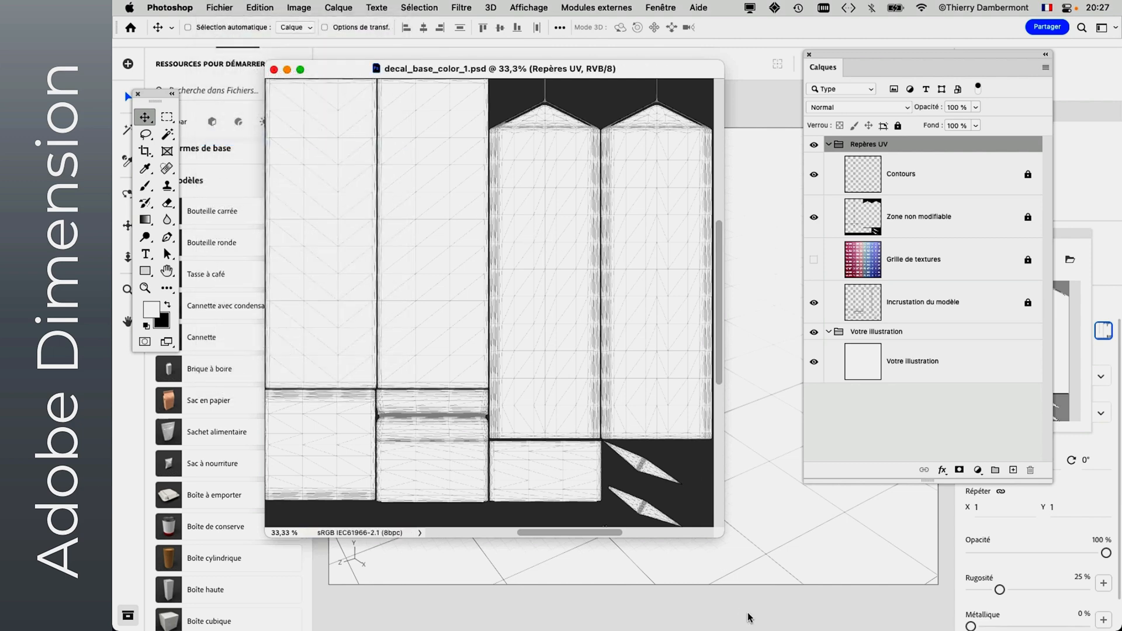
# - Switch back to Adobe Dimension and examine the updated wireframe texture around the drink carton
pyautogui.click(748, 611)
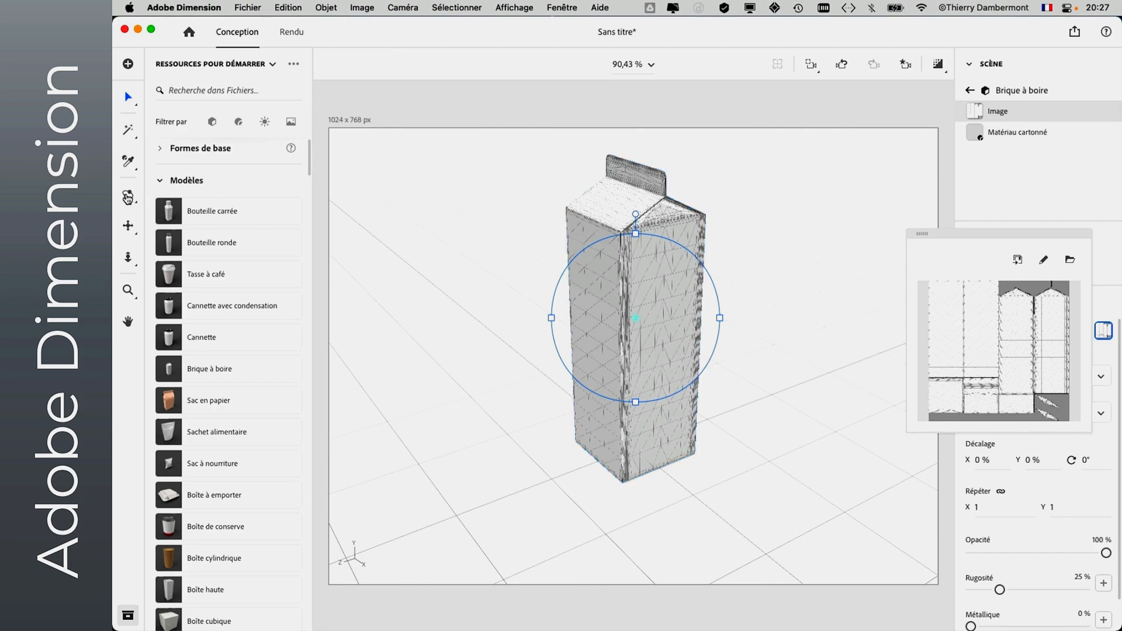
pyautogui.click(128, 194)
pyautogui.moveTo(382, 314); pyautogui.dragTo(784, 241)
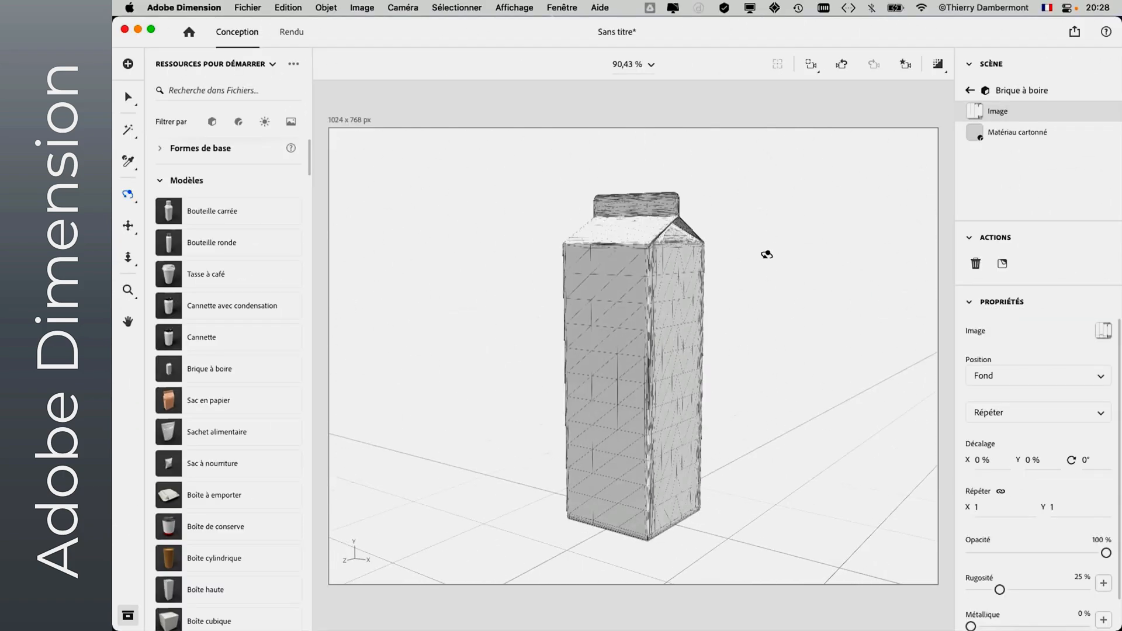
# - Switch to Photoshop, show the Grille de textures layer and save decal_base_color_1.psd
pyautogui.press('super+Tab')
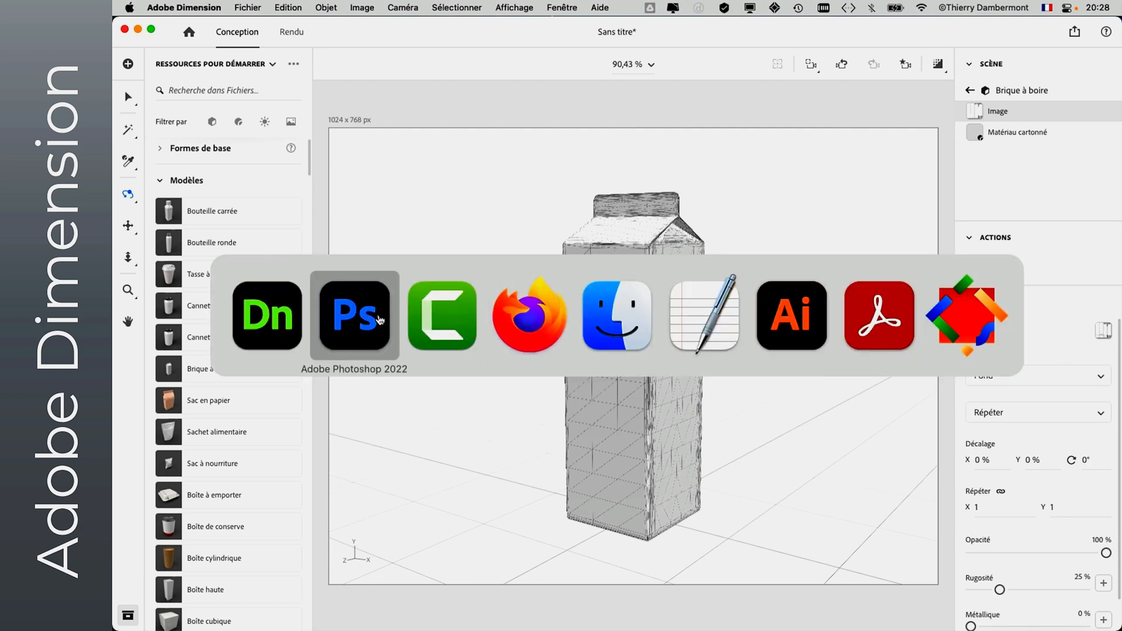
pyautogui.click(379, 320)
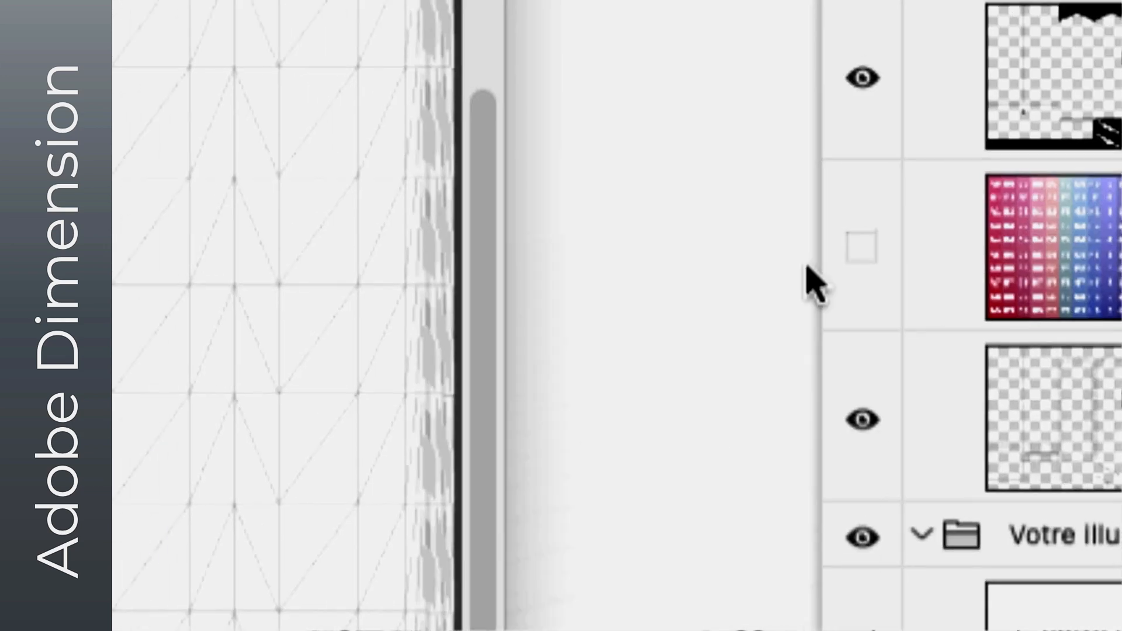
pyautogui.click(567, 244)
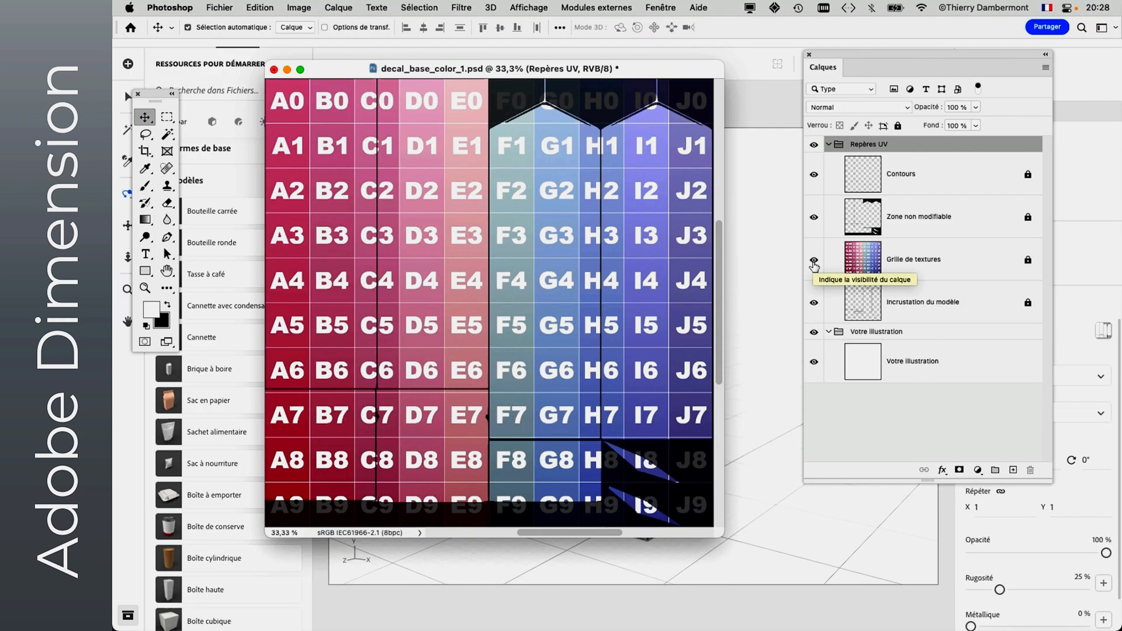
pyautogui.press('super+s')
# - Compare the lettered grid on the carton's sides and roof in Dimension with the flat template in Photoshop
pyautogui.click(739, 391)
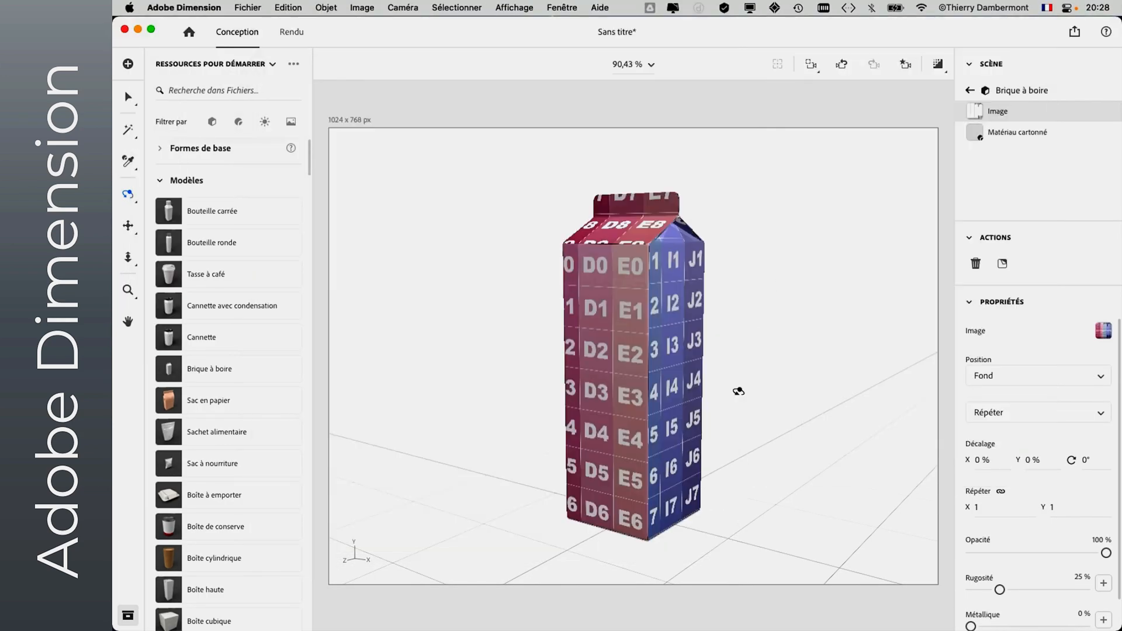
pyautogui.moveTo(731, 382); pyautogui.dragTo(429, 396)
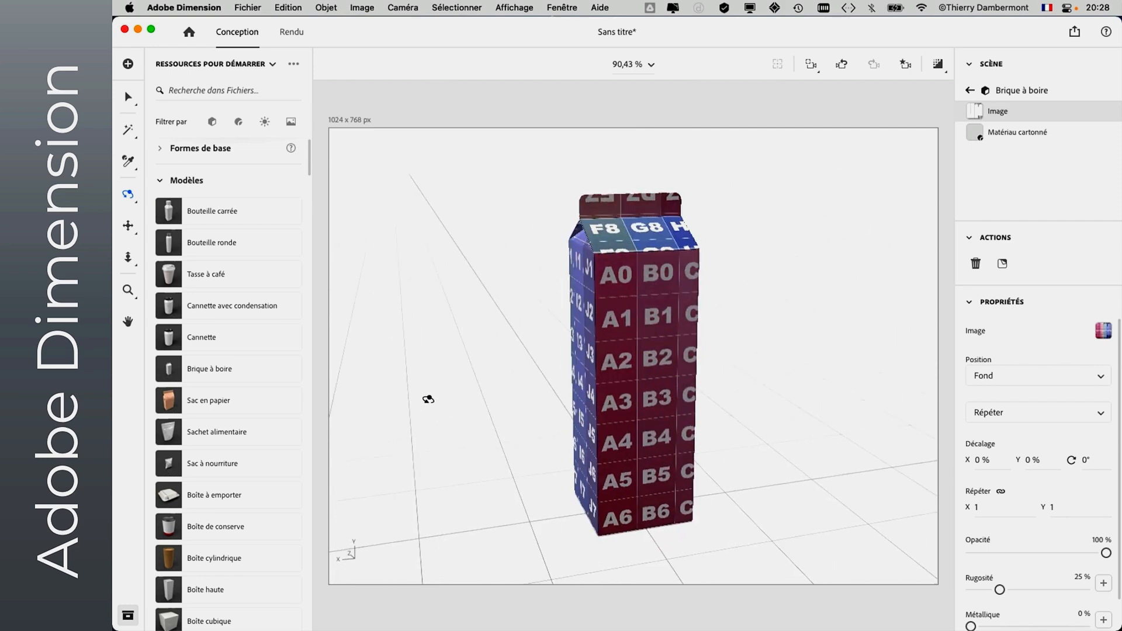
pyautogui.press('super+Tab')
pyautogui.click(355, 346)
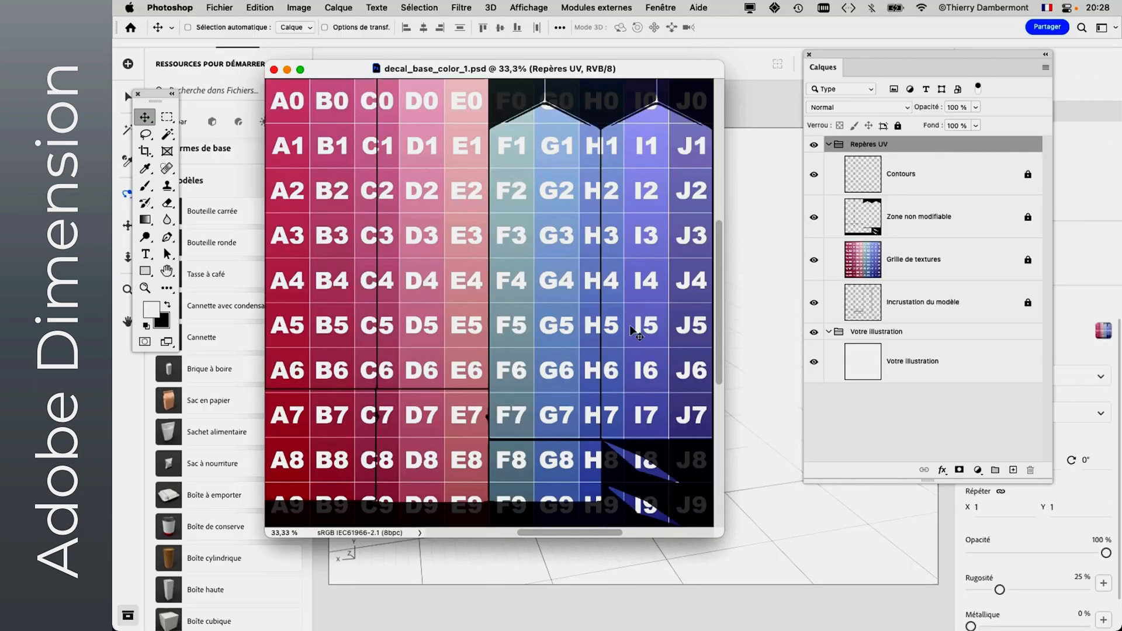
pyautogui.click(777, 387)
pyautogui.moveTo(752, 384); pyautogui.dragTo(606, 337)
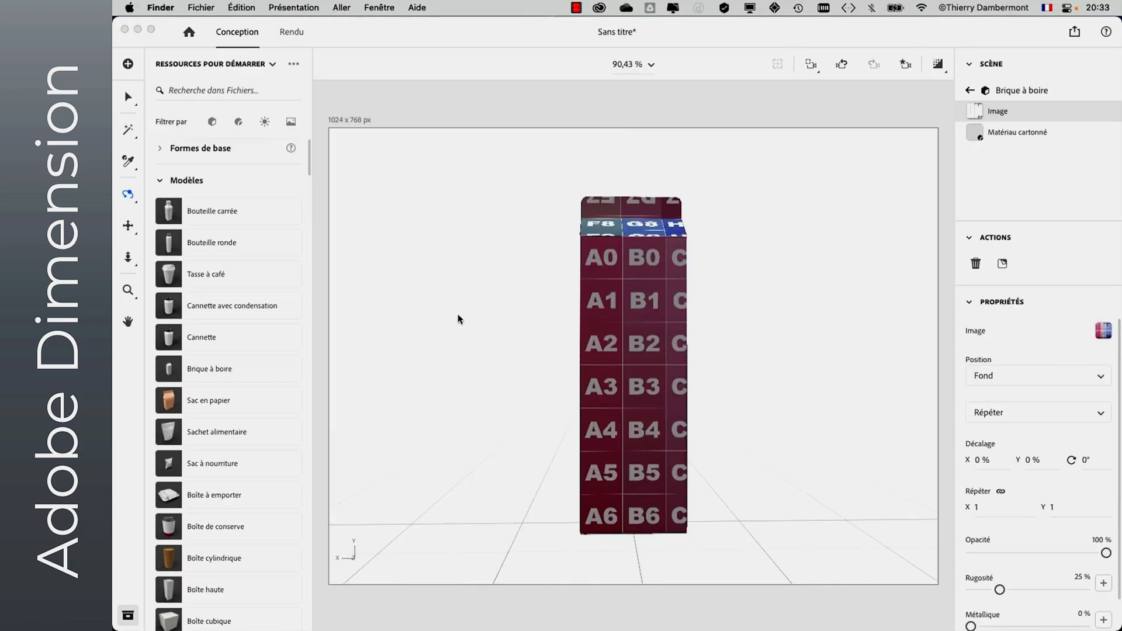
pyautogui.moveTo(485, 321); pyautogui.dragTo(625, 365)
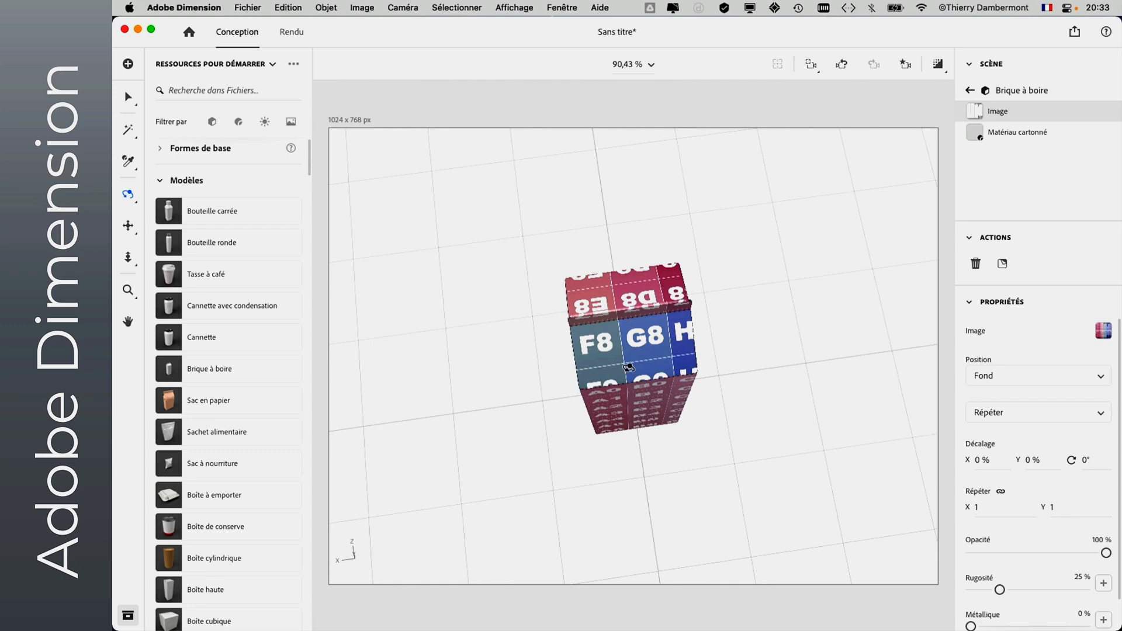
# - Switch to Photoshop and hide the Incrustation du modèle and Grille de textures layers
pyautogui.press('super+Tab')
pyautogui.press('super+Tab')
pyautogui.press('super+Tab')
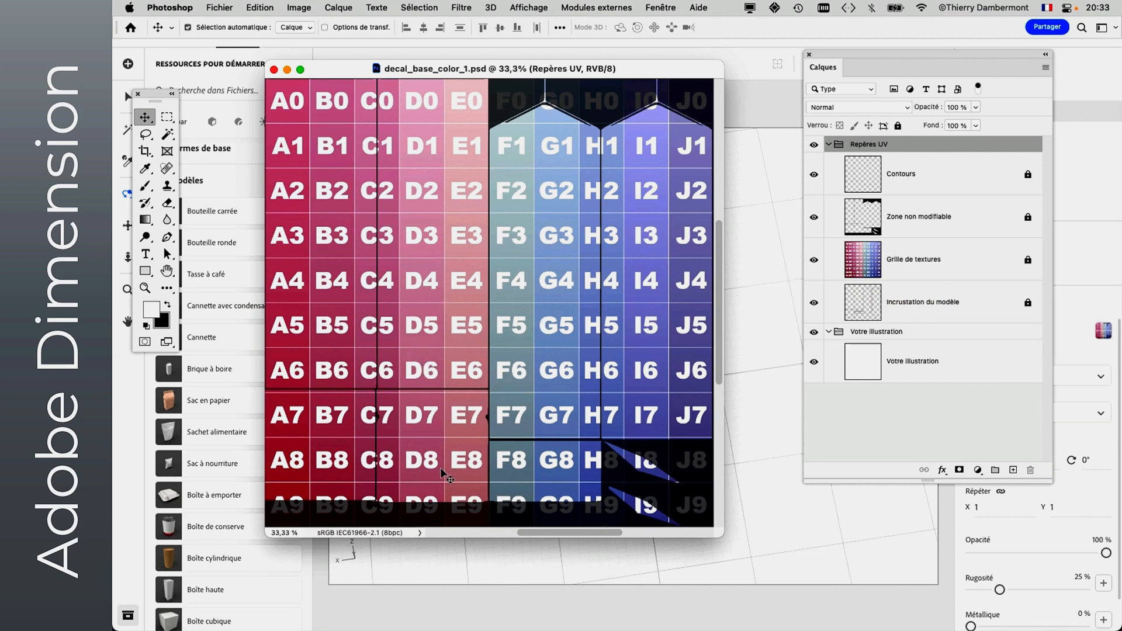
pyautogui.click(814, 303)
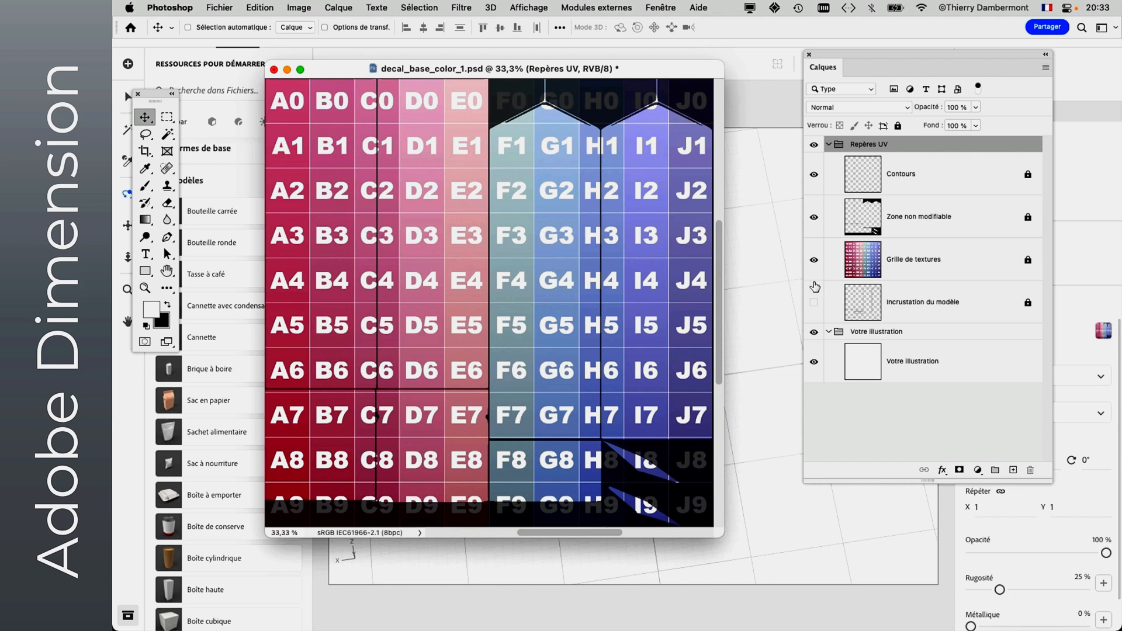
pyautogui.click(813, 260)
pyautogui.click(813, 261)
pyautogui.click(813, 260)
pyautogui.click(813, 260)
pyautogui.click(813, 260)
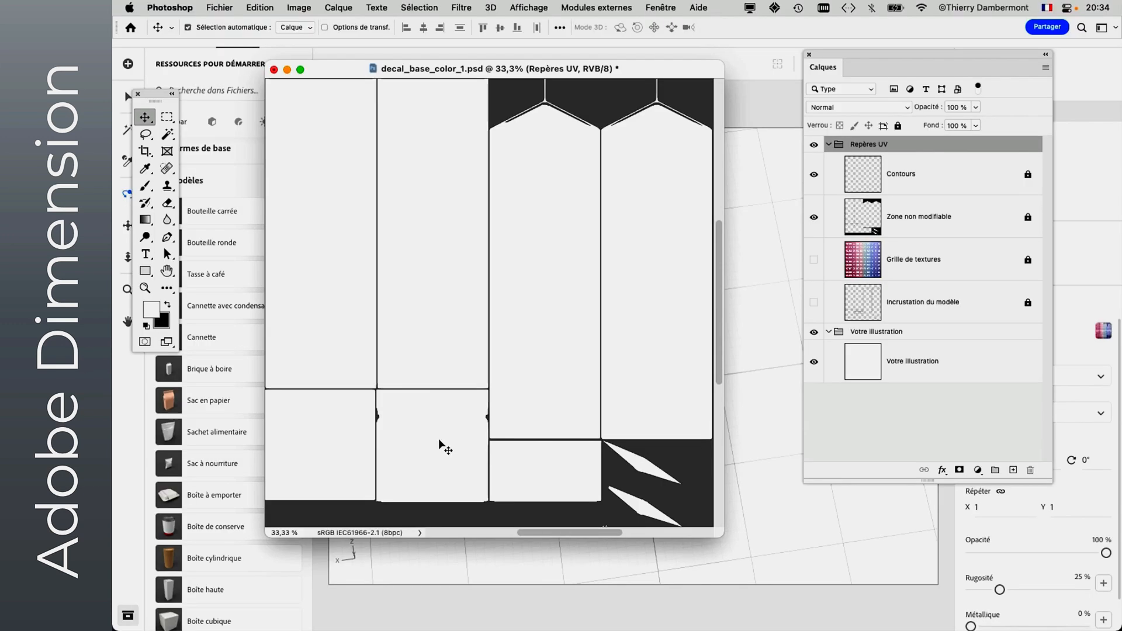
# - Check the carton's roof in Dimension against the Grille de textures layer in Photoshop, leaving that layer hidden
pyautogui.press('super+Tab')
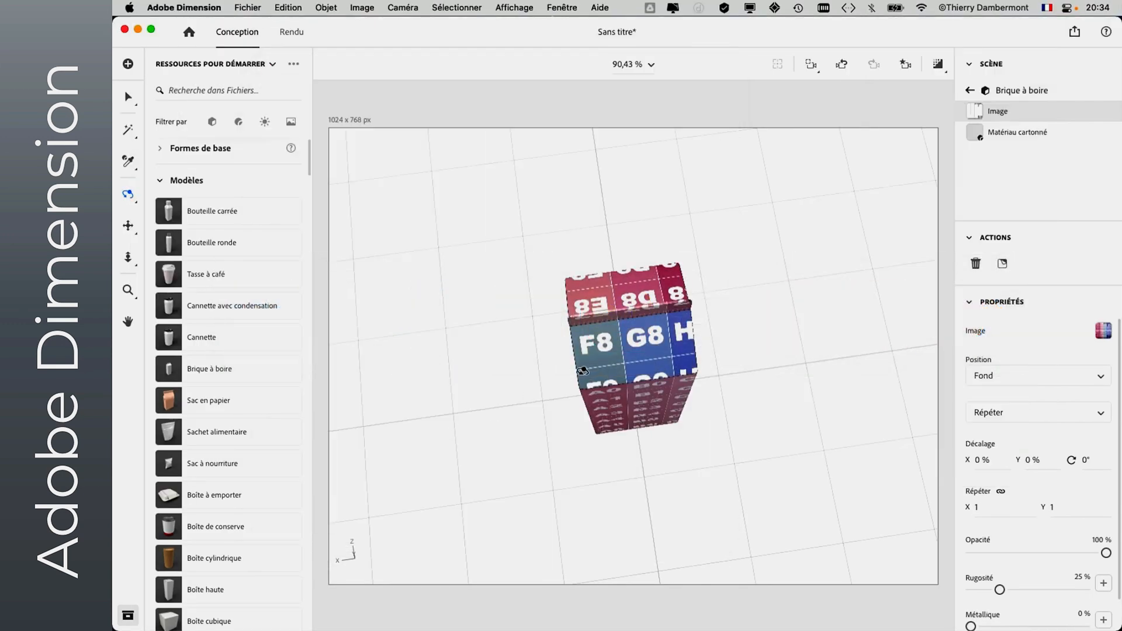
pyautogui.press('super+Tab')
pyautogui.click(813, 259)
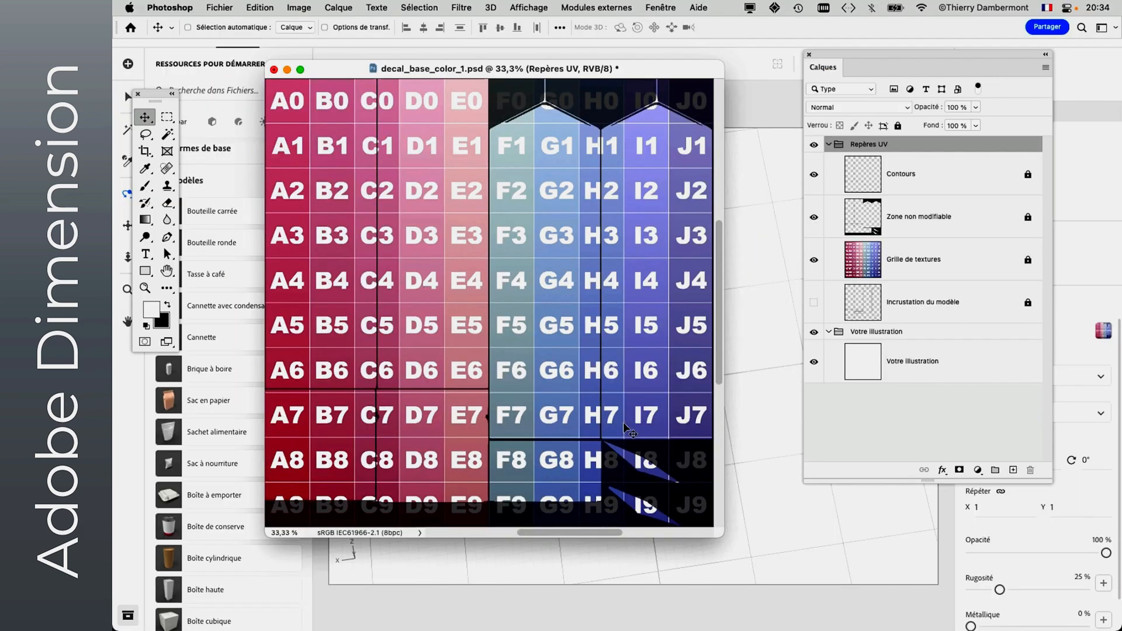
pyautogui.click(814, 261)
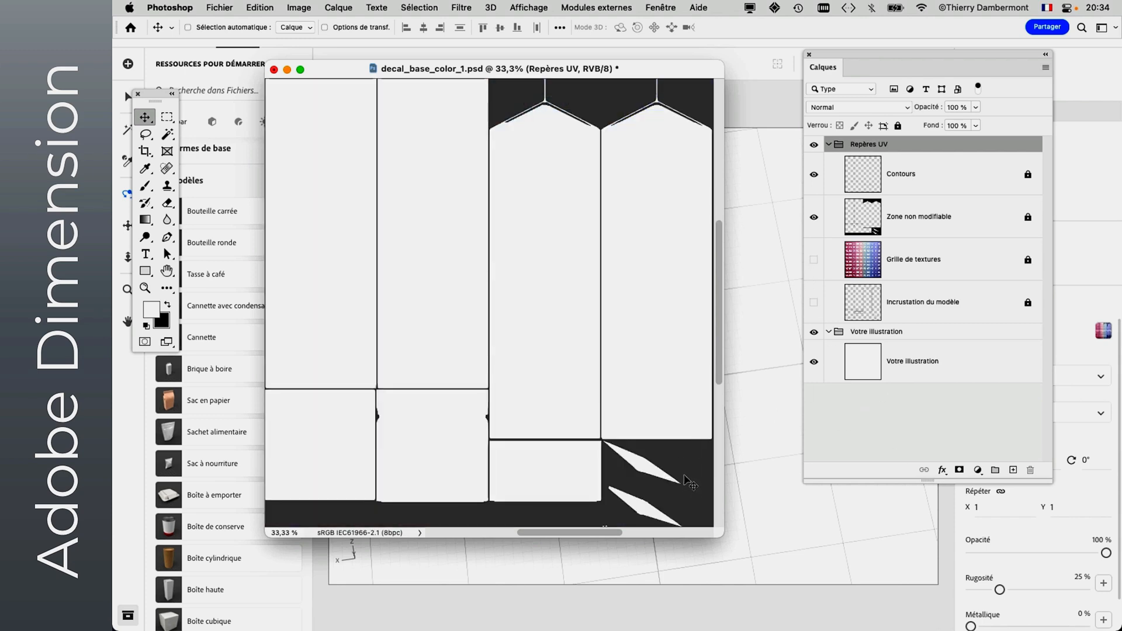
# - Display the template in full screen mode, select the Votre illustration group and collapse the Repères UV group
pyautogui.press('f')
pyautogui.moveTo(489, 413); pyautogui.dragTo(349, 364)
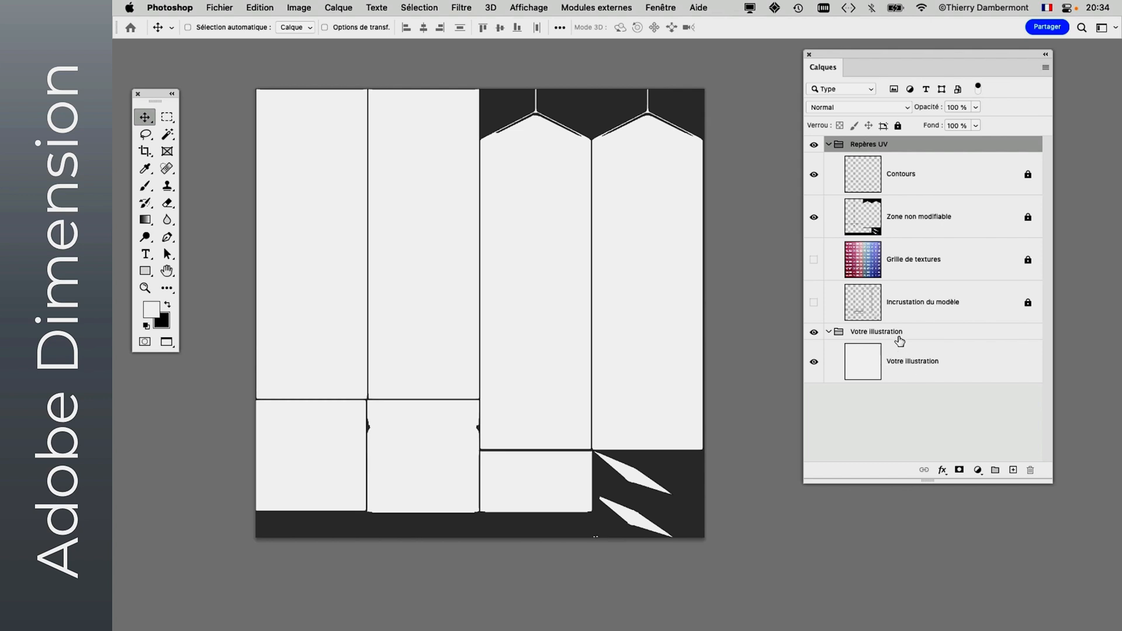
pyautogui.click(898, 336)
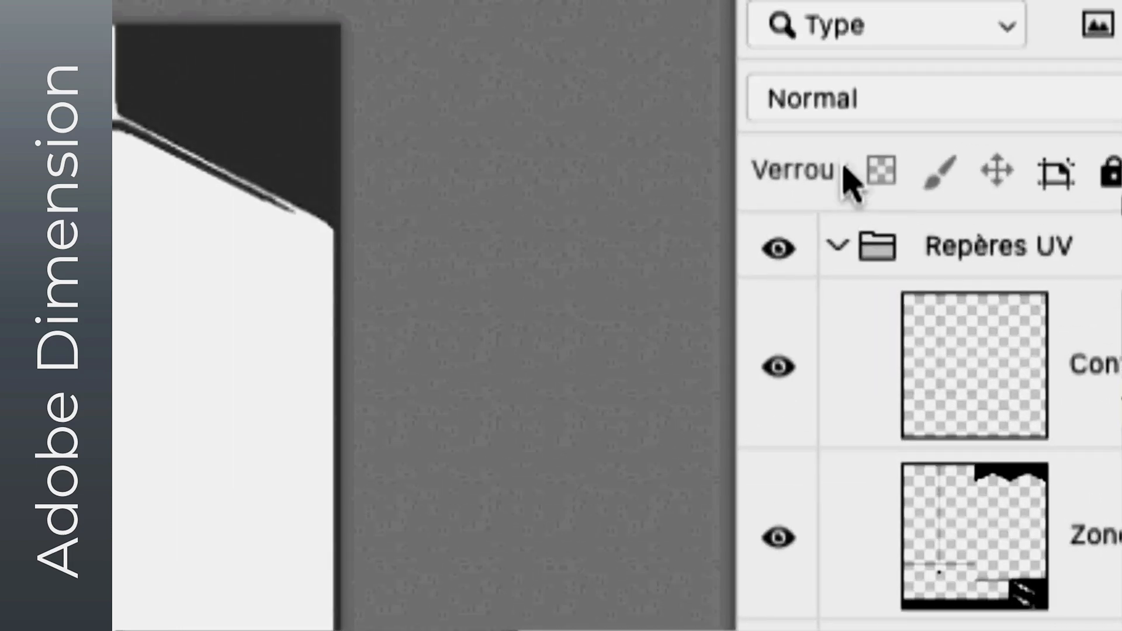
pyautogui.click(838, 245)
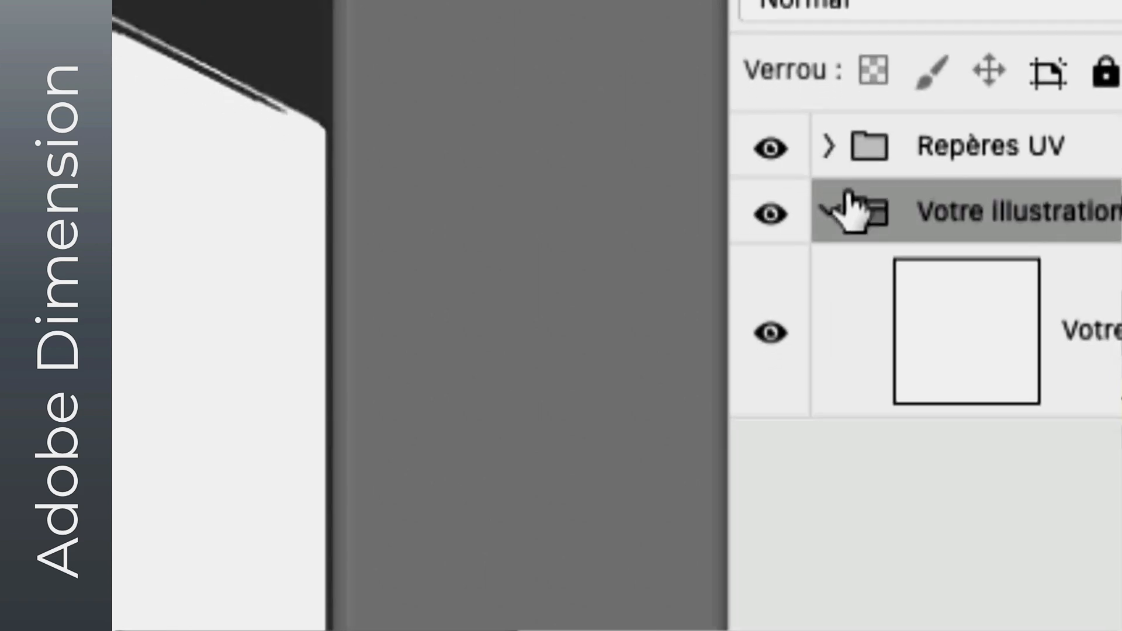
# - Add a new empty layer above the Votre illustration layer inside its group
pyautogui.click(980, 336)
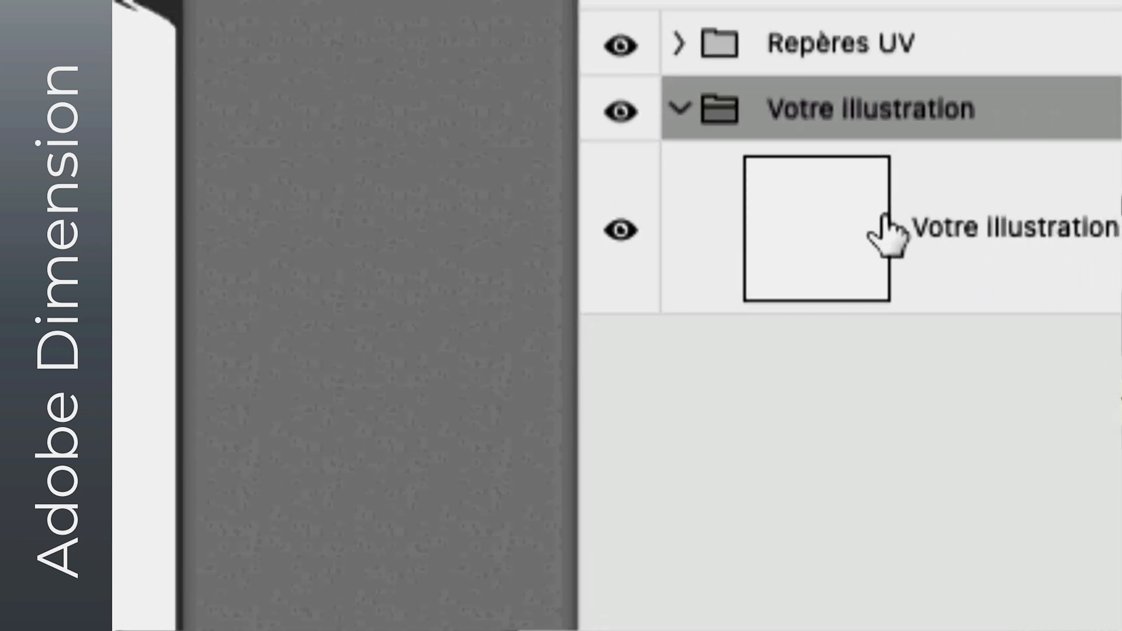
pyautogui.click(886, 231)
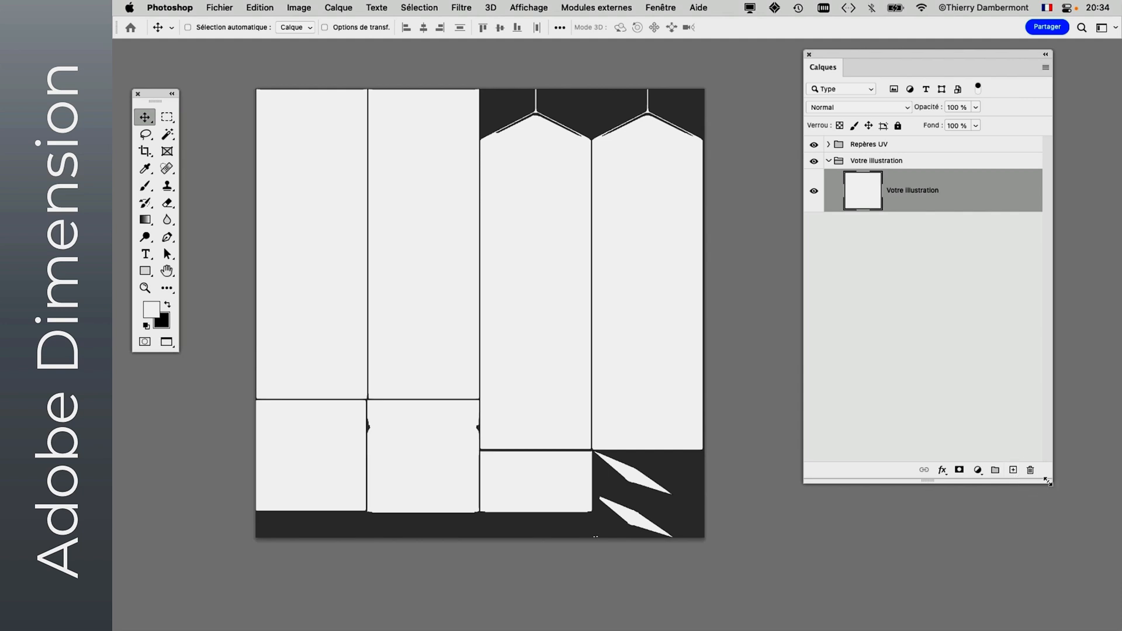
pyautogui.moveTo(1048, 482); pyautogui.dragTo(1016, 305)
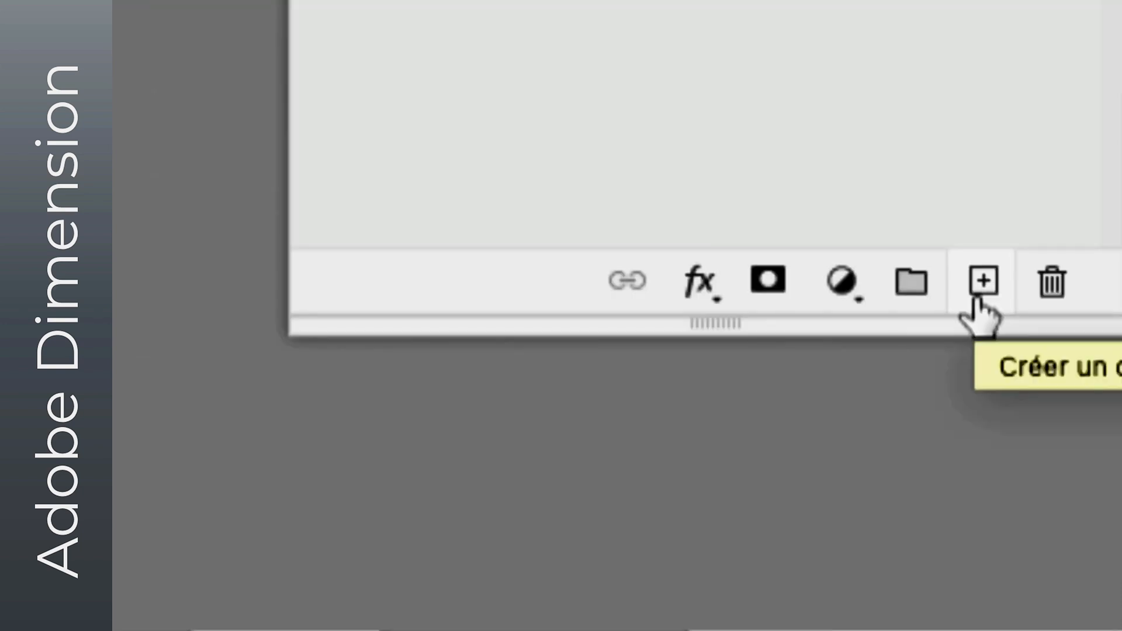
pyautogui.click(977, 294)
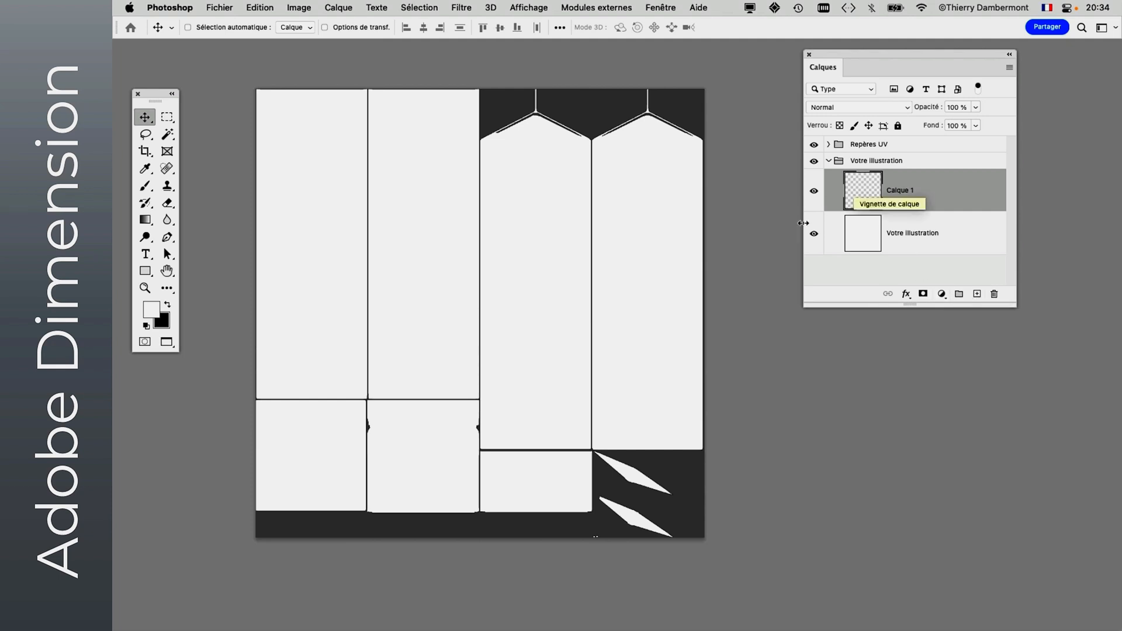
# - Select the second and third panels of the template's lower row together with the Rectangular Marquee tool
pyautogui.moveTo(155, 101); pyautogui.dragTo(174, 125)
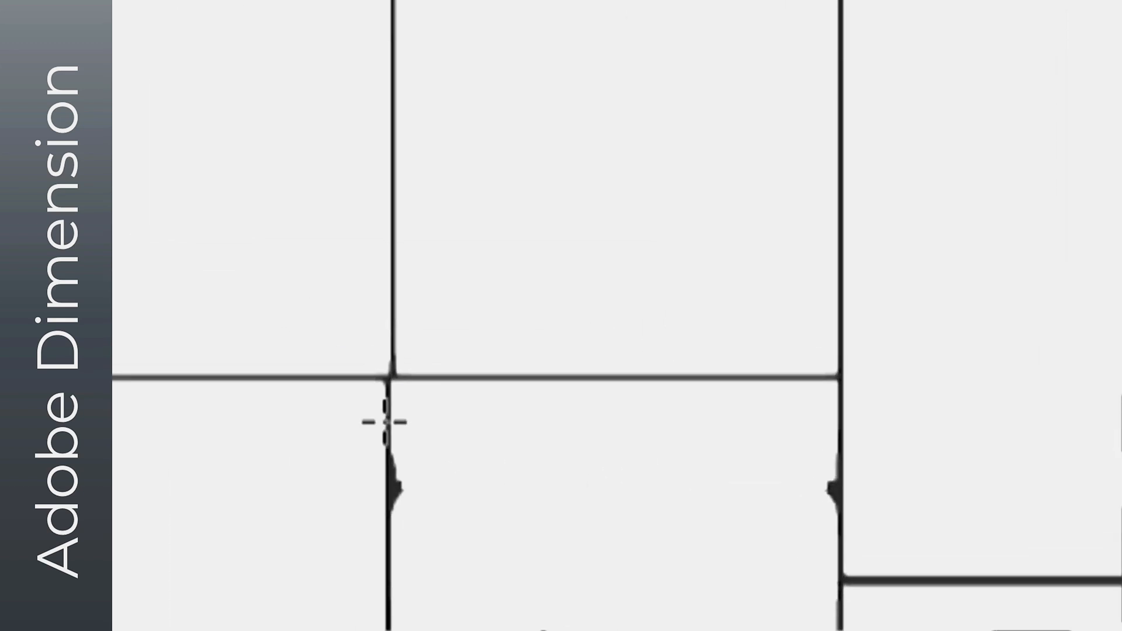
pyautogui.moveTo(386, 411); pyautogui.dragTo(813, 630)
pyautogui.moveTo(471, 506); pyautogui.dragTo(474, 503)
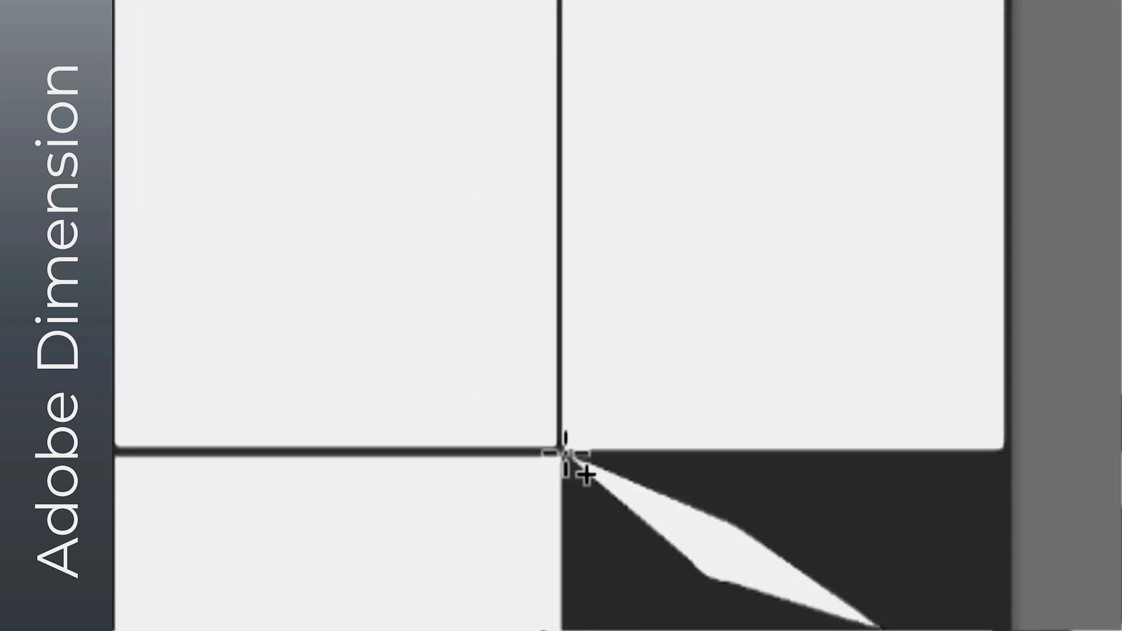
pyautogui.moveTo(563, 456); pyautogui.dragTo(113, 630)
pyautogui.moveTo(474, 506); pyautogui.dragTo(476, 513)
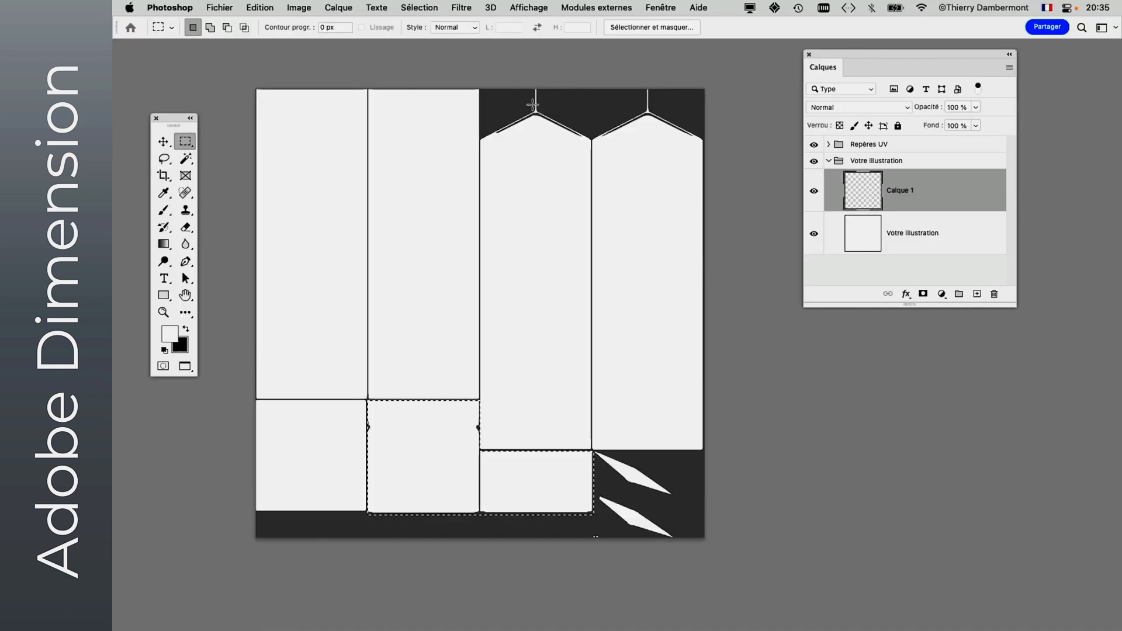
# - Fill the selected panels on Calque 1 with the cream bird pattern in Normal mode at 100% opacity
pyautogui.click(257, 7)
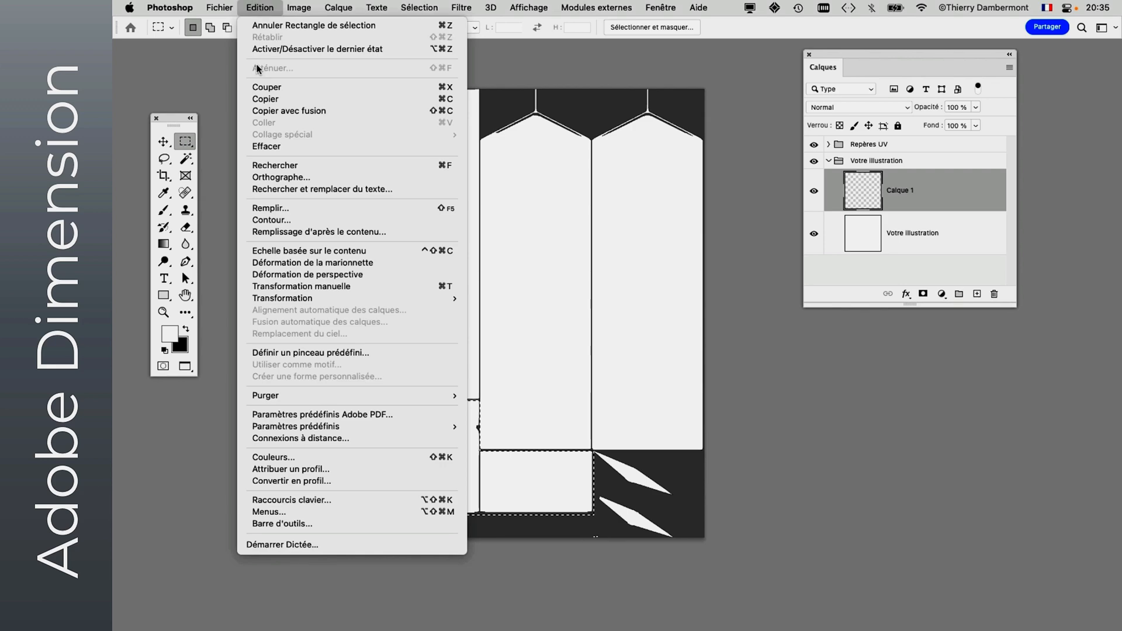
pyautogui.click(272, 209)
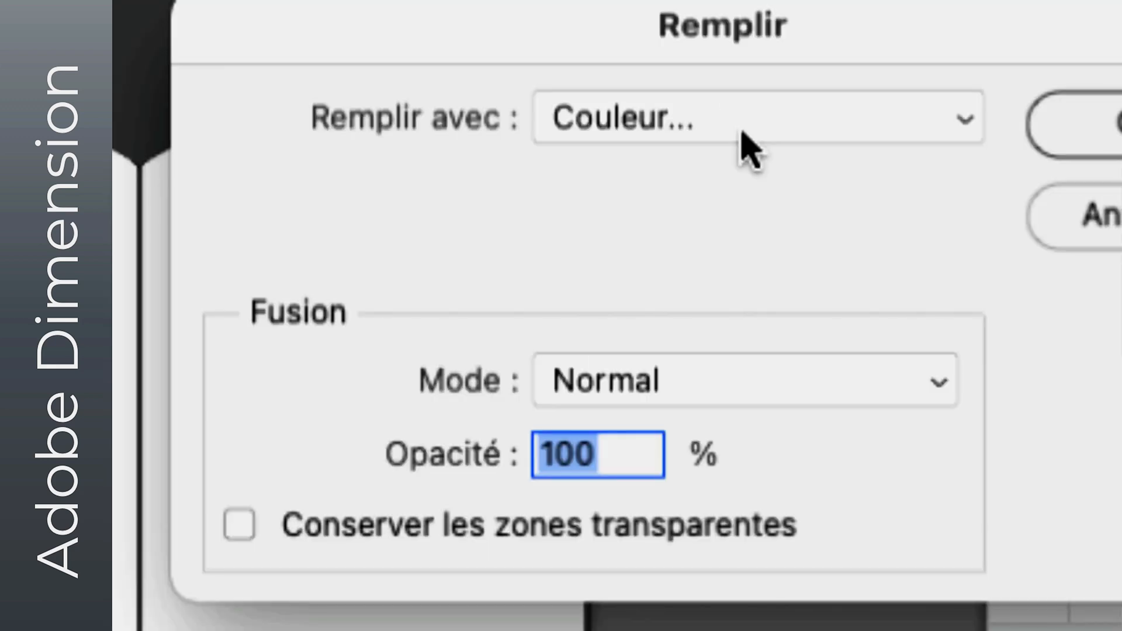
pyautogui.click(742, 129)
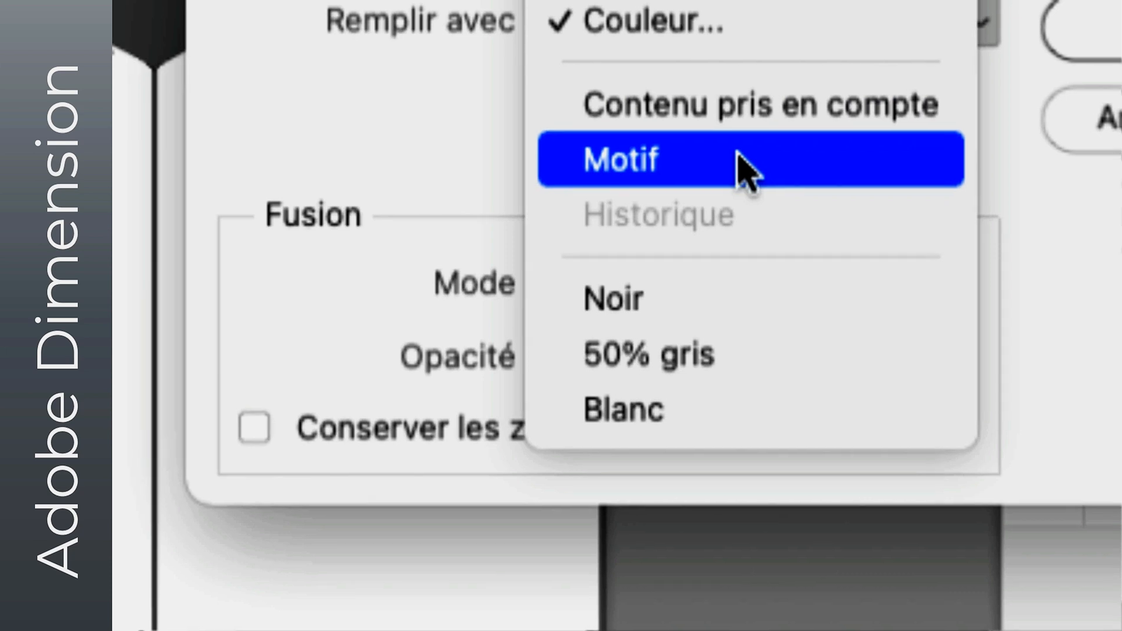
pyautogui.click(741, 193)
pyautogui.click(719, 175)
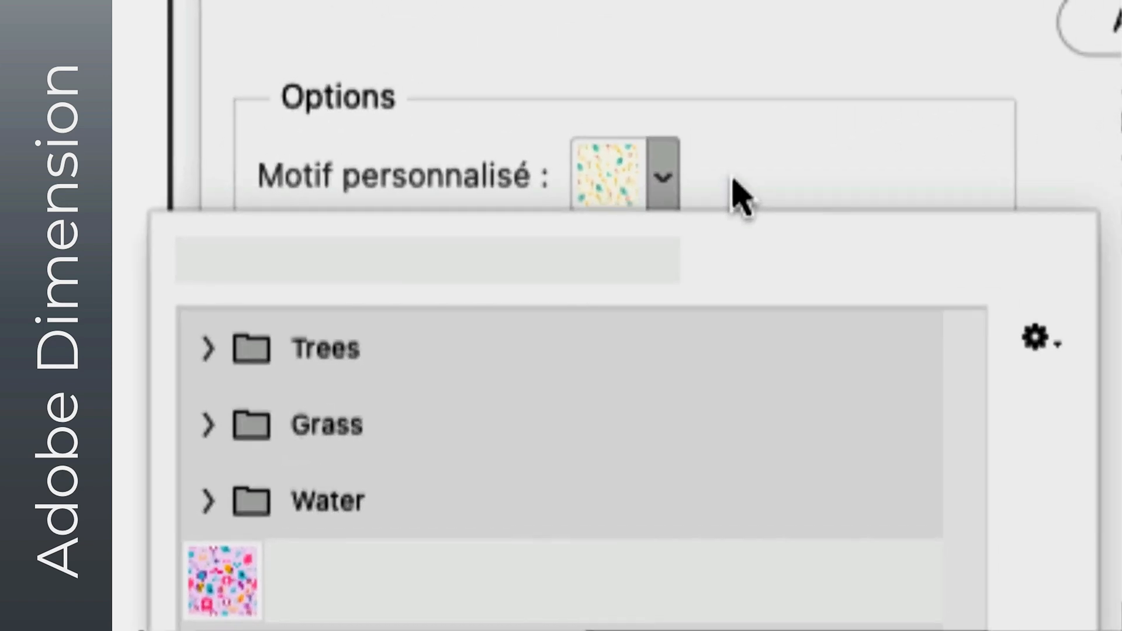
pyautogui.click(728, 178)
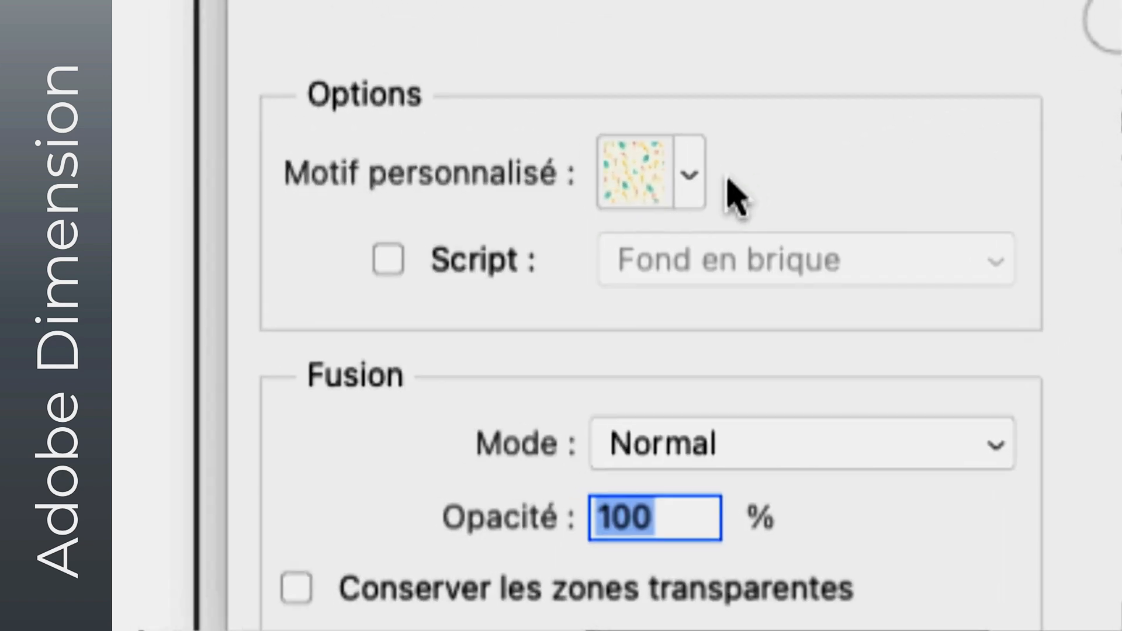
pyautogui.click(690, 174)
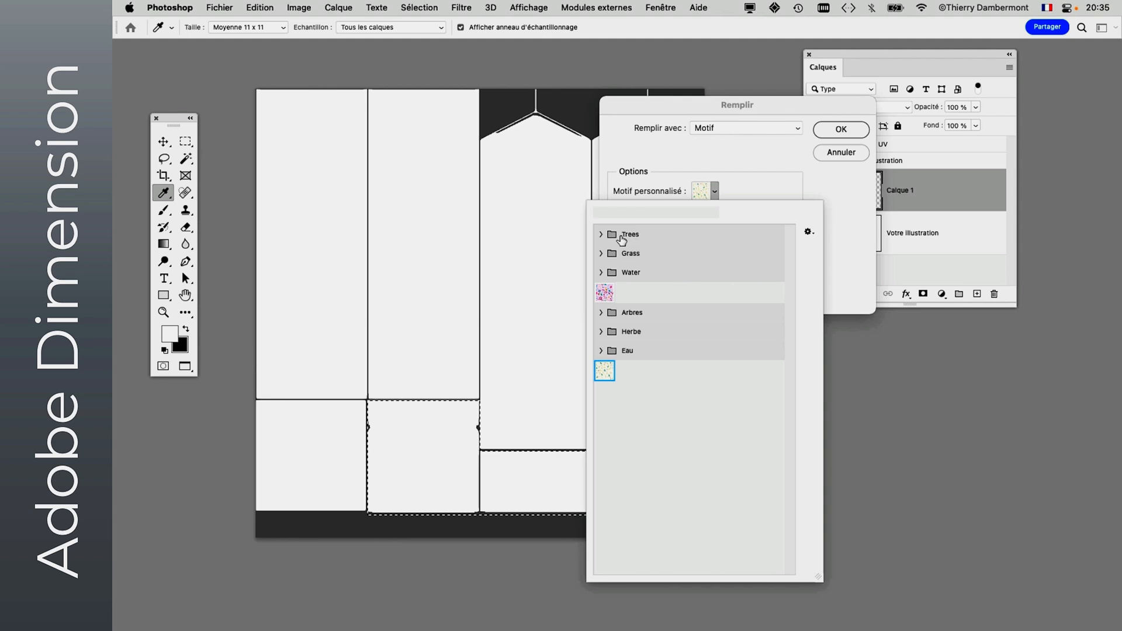
pyautogui.click(795, 149)
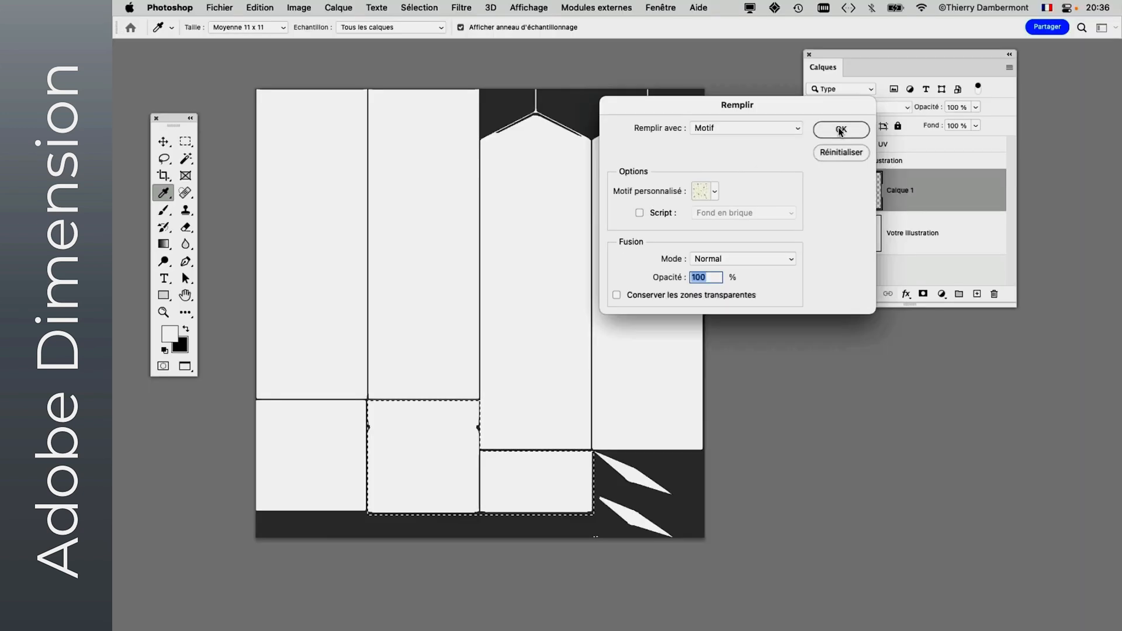
pyautogui.click(840, 130)
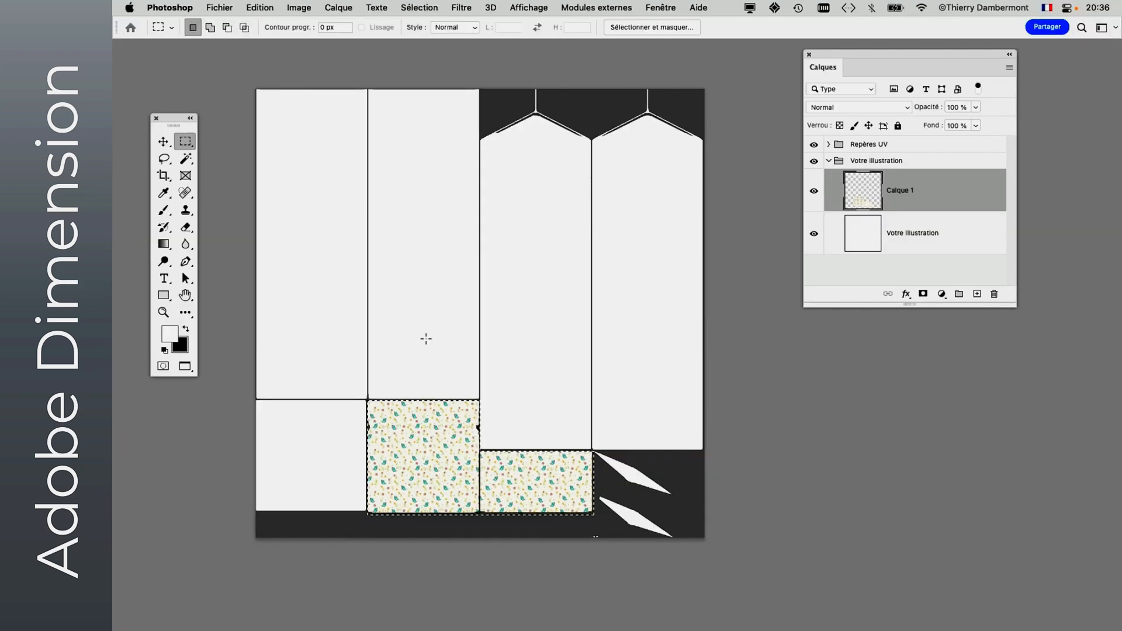
# - Save the template, switch to Dimension and inspect the patterned carton roof from several sides
pyautogui.click(219, 8)
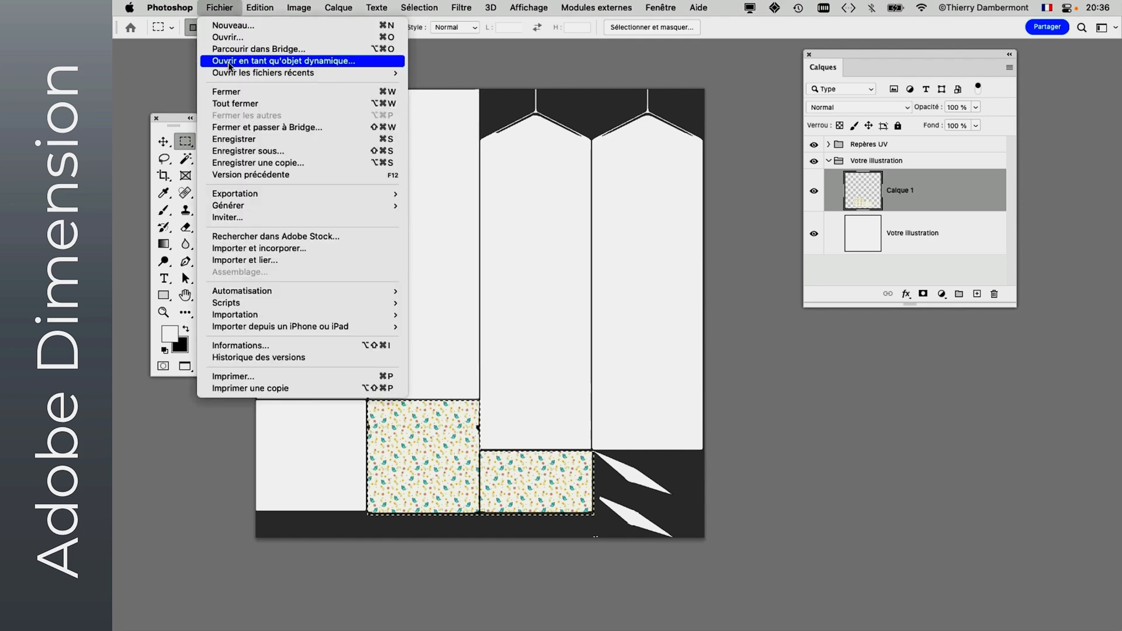
pyautogui.click(233, 138)
pyautogui.press('super+Tab')
pyautogui.press('super+Tab')
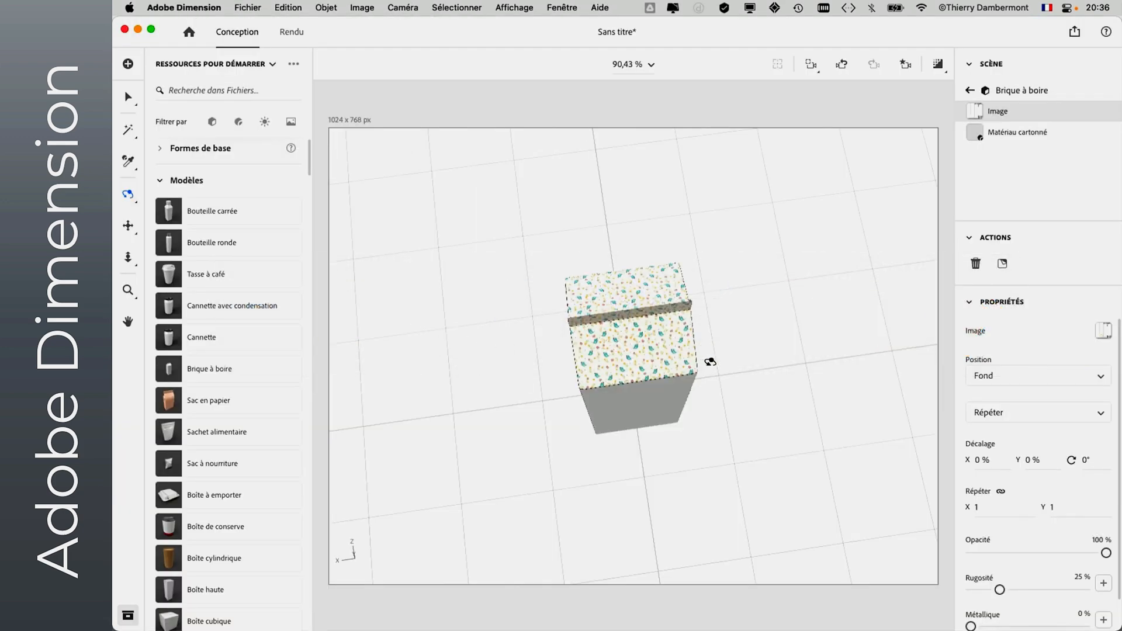
pyautogui.moveTo(710, 362); pyautogui.dragTo(631, 271)
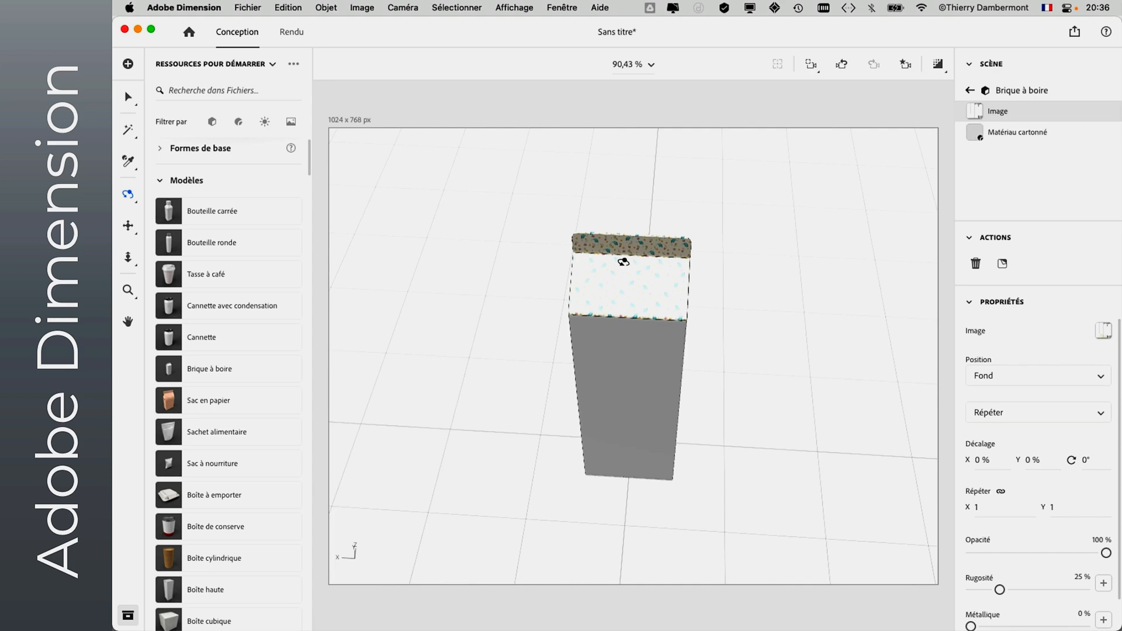
pyautogui.scroll(5, 625, 266)
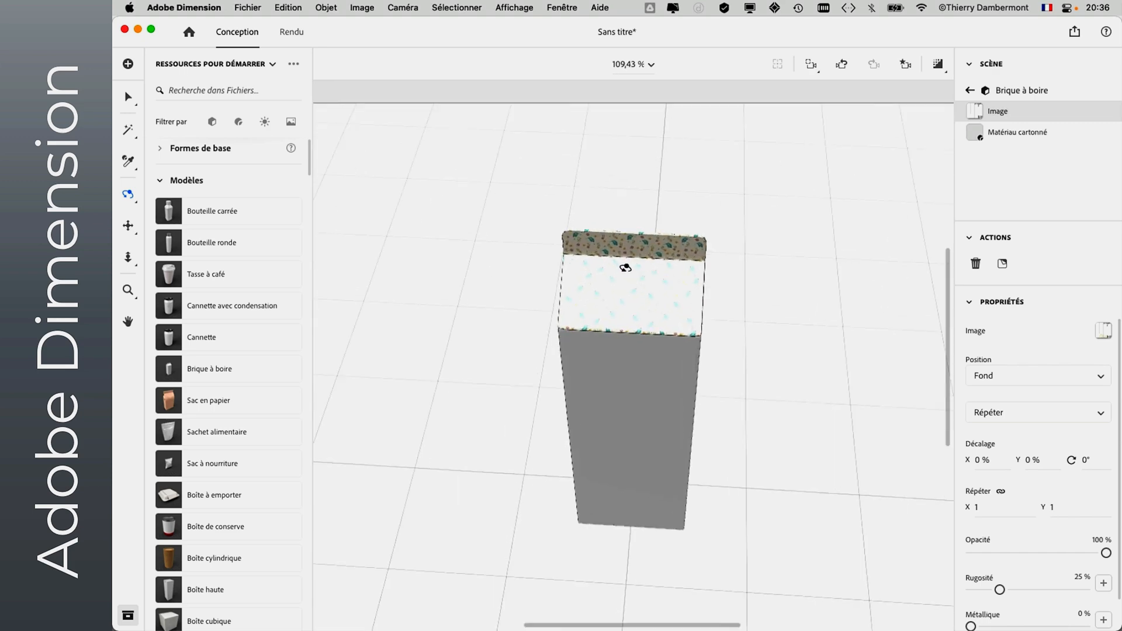
pyautogui.scroll(6, 625, 270)
pyautogui.moveTo(608, 297); pyautogui.dragTo(584, 389)
pyautogui.moveTo(477, 380); pyautogui.dragTo(560, 370)
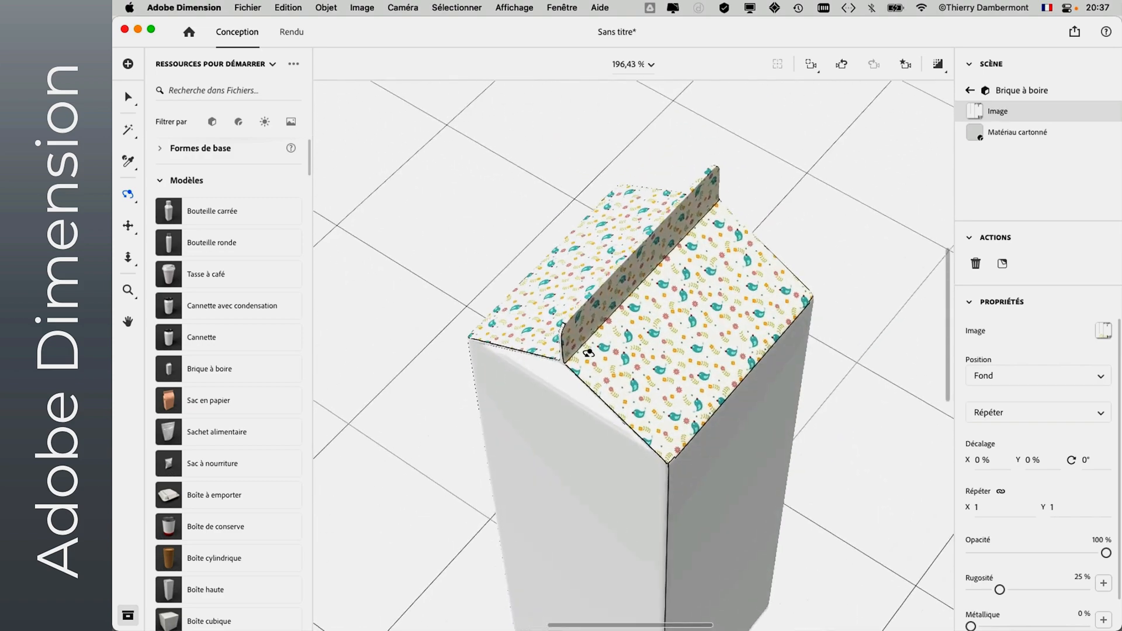
pyautogui.scroll(-5, 589, 352)
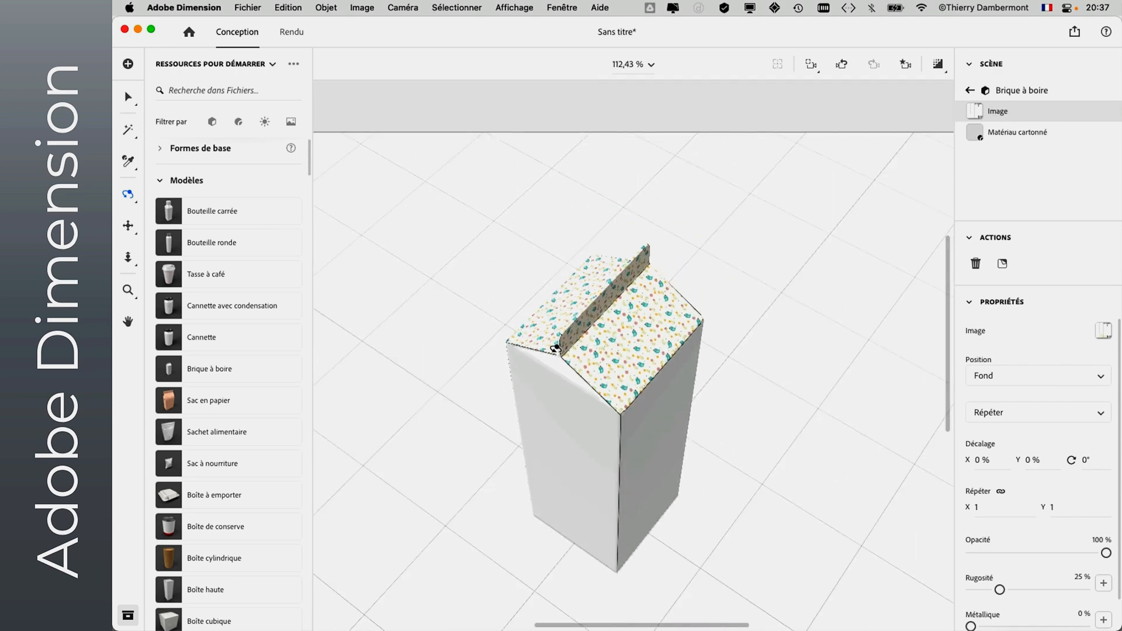
# - Return to Photoshop, then move the Calques panel closer to the template and enlarge it
pyautogui.press('super+Tab')
pyautogui.press('super+Tab')
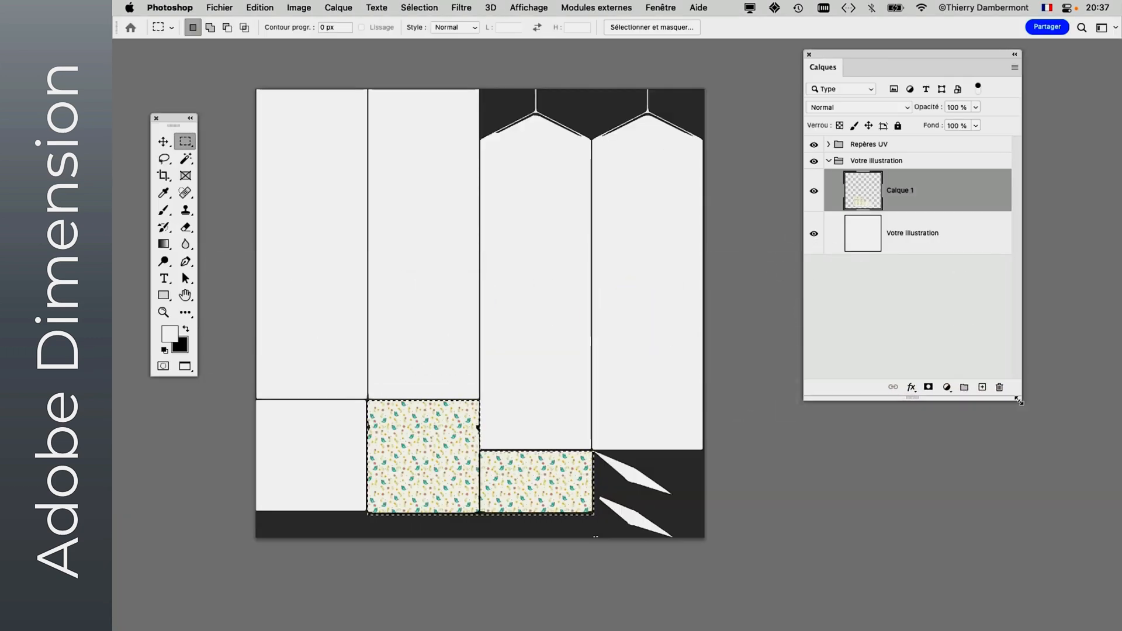
pyautogui.moveTo(850, 54); pyautogui.dragTo(783, 83)
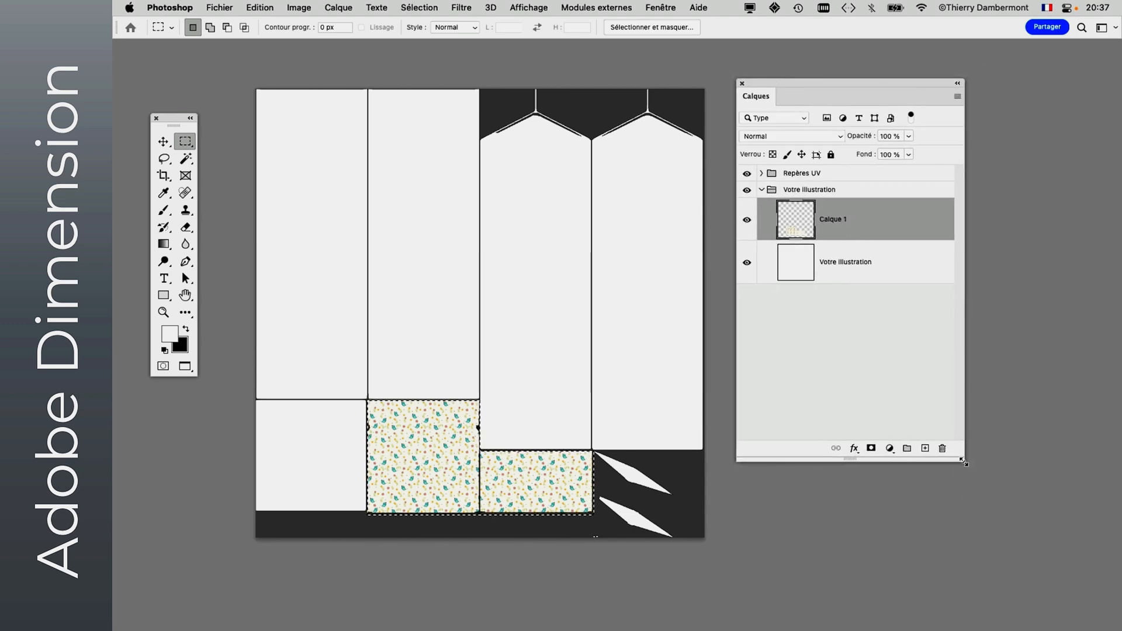
pyautogui.moveTo(964, 462); pyautogui.dragTo(1000, 471)
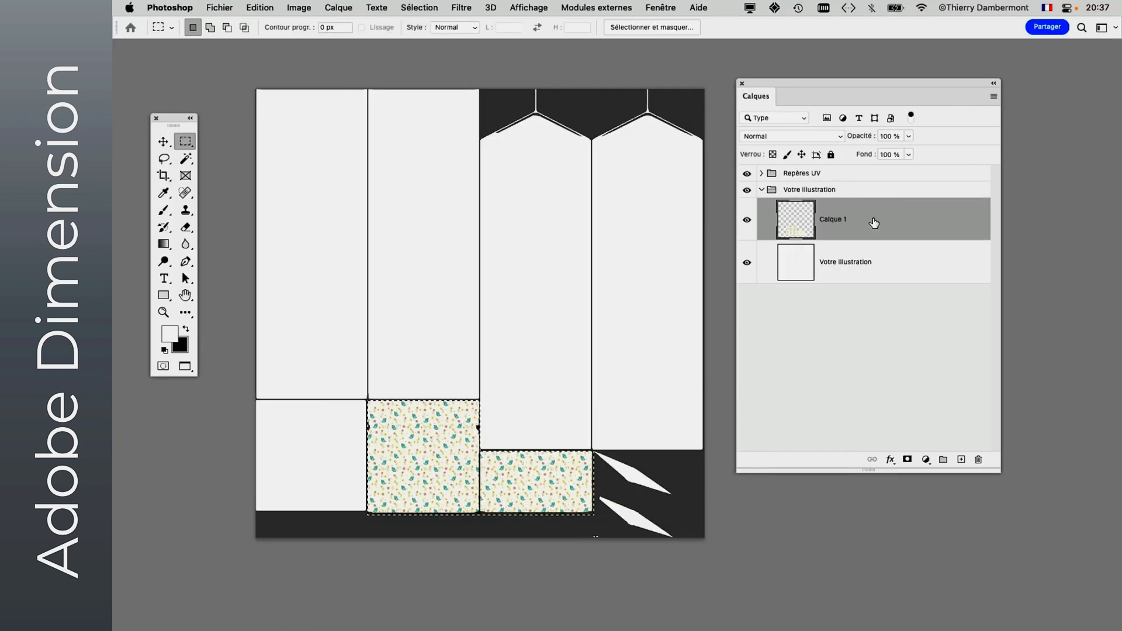
pyautogui.click(994, 97)
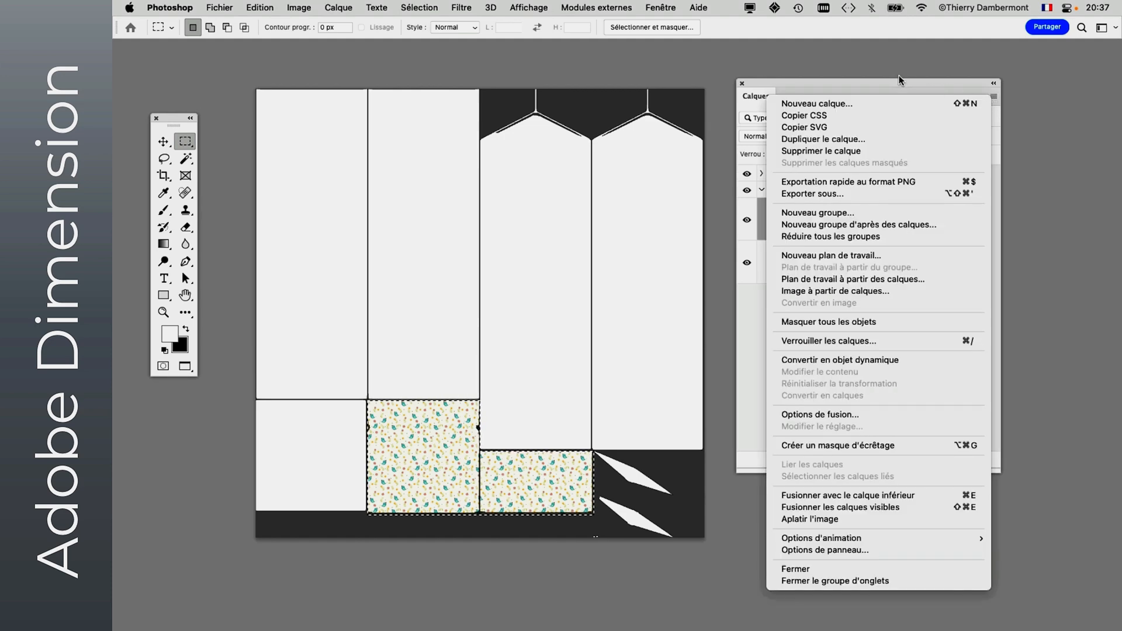
pyautogui.click(897, 85)
# - Create the pattern fill layer Motif 1 from the selected roof panels, using the pink floral pattern
pyautogui.click(351, 9)
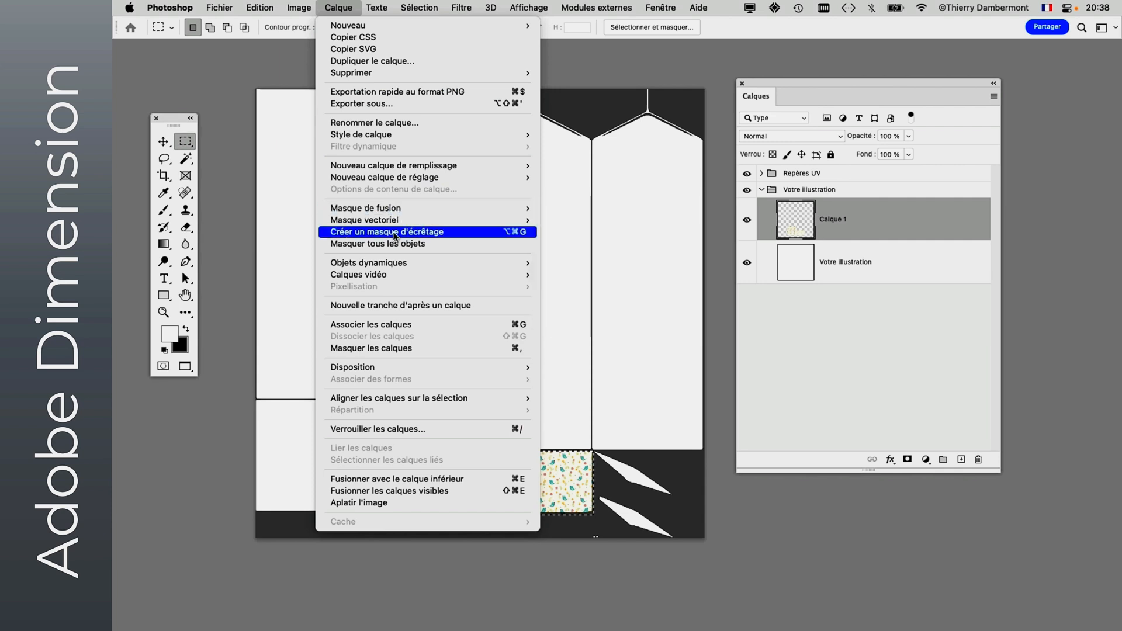
pyautogui.moveTo(390, 164)
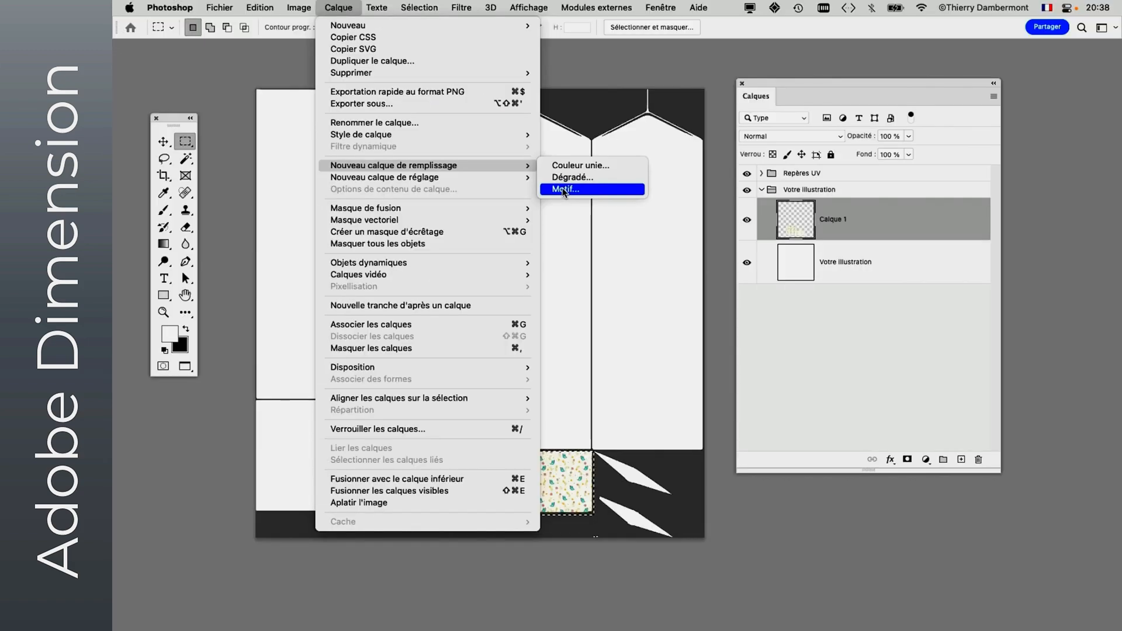
pyautogui.click(564, 190)
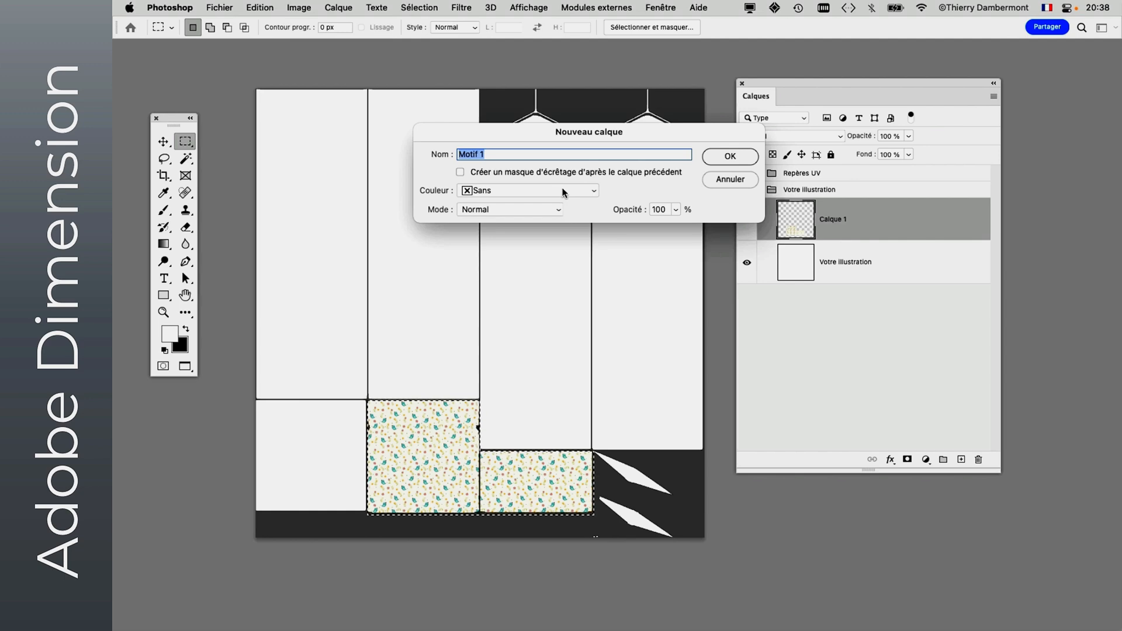
pyautogui.click(728, 156)
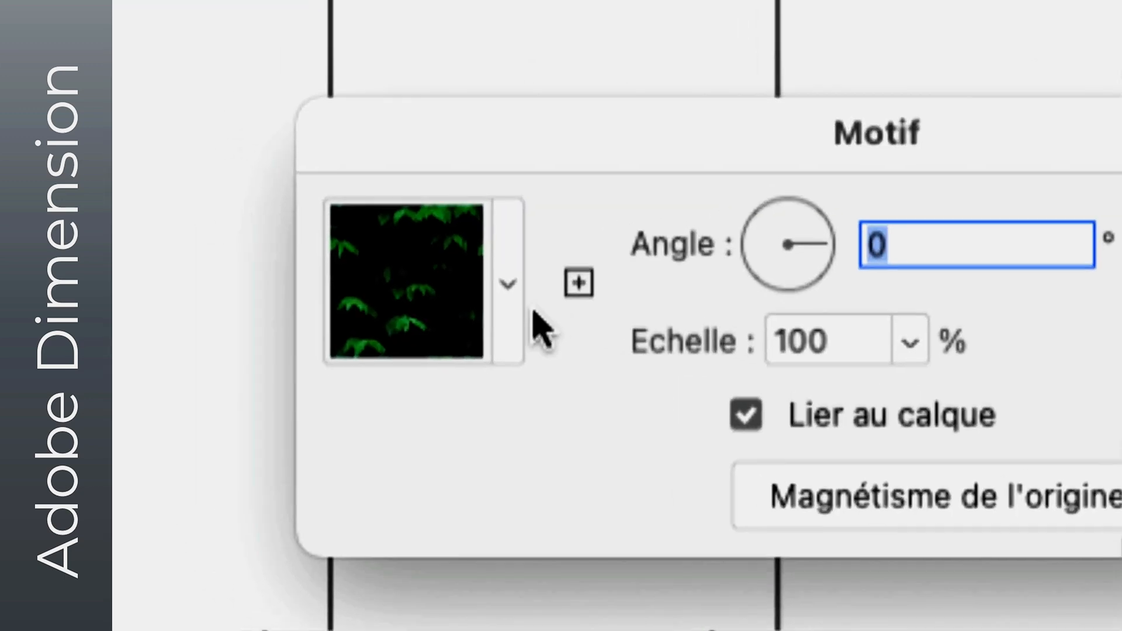
pyautogui.click(442, 263)
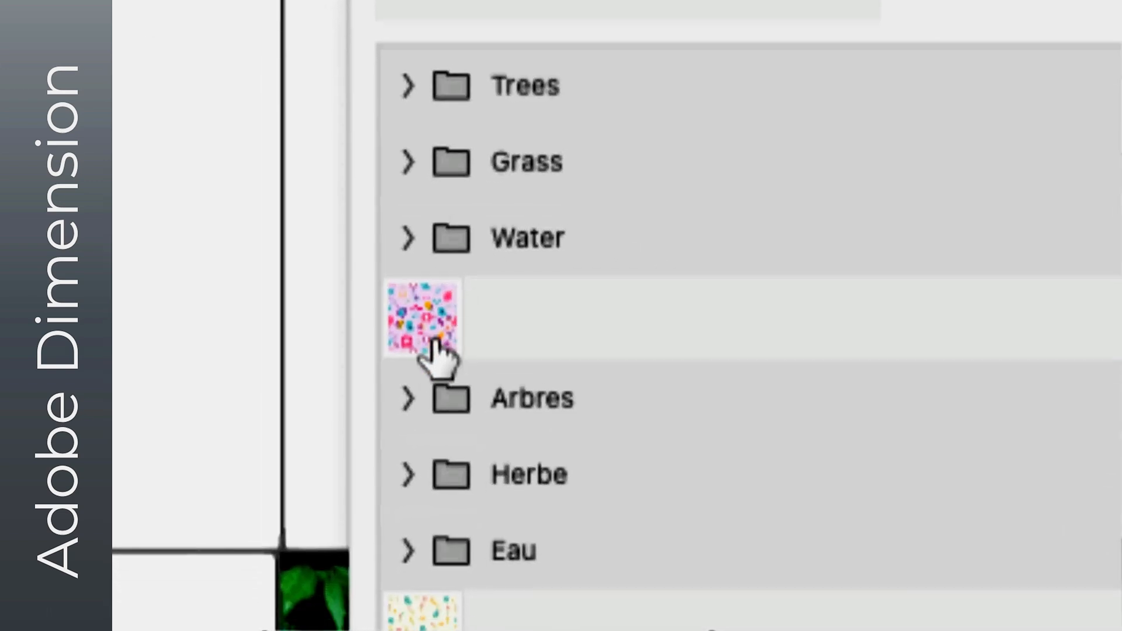
pyautogui.click(435, 342)
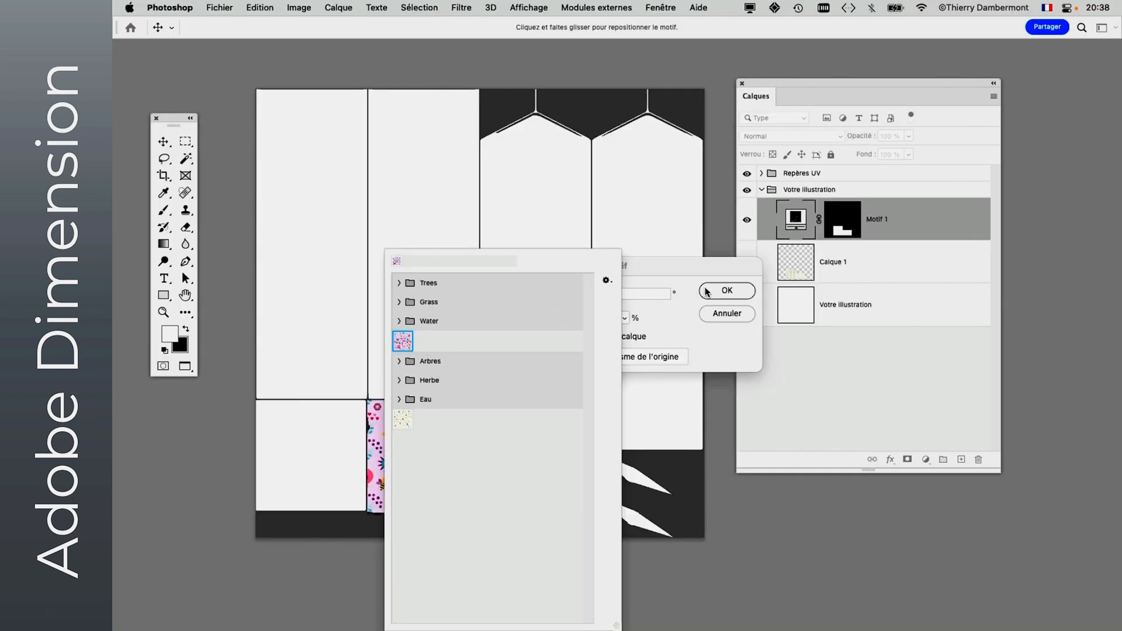
pyautogui.click(707, 292)
pyautogui.click(709, 291)
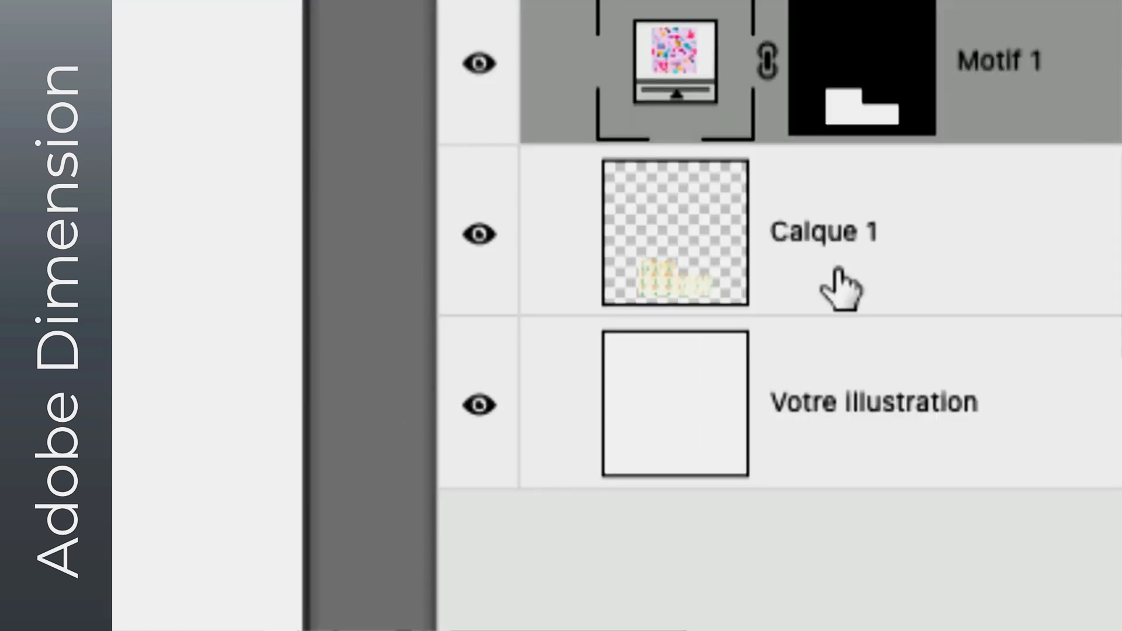
# - Unlink the layer mask from the pattern fill on the Motif 1 layer
pyautogui.click(840, 288)
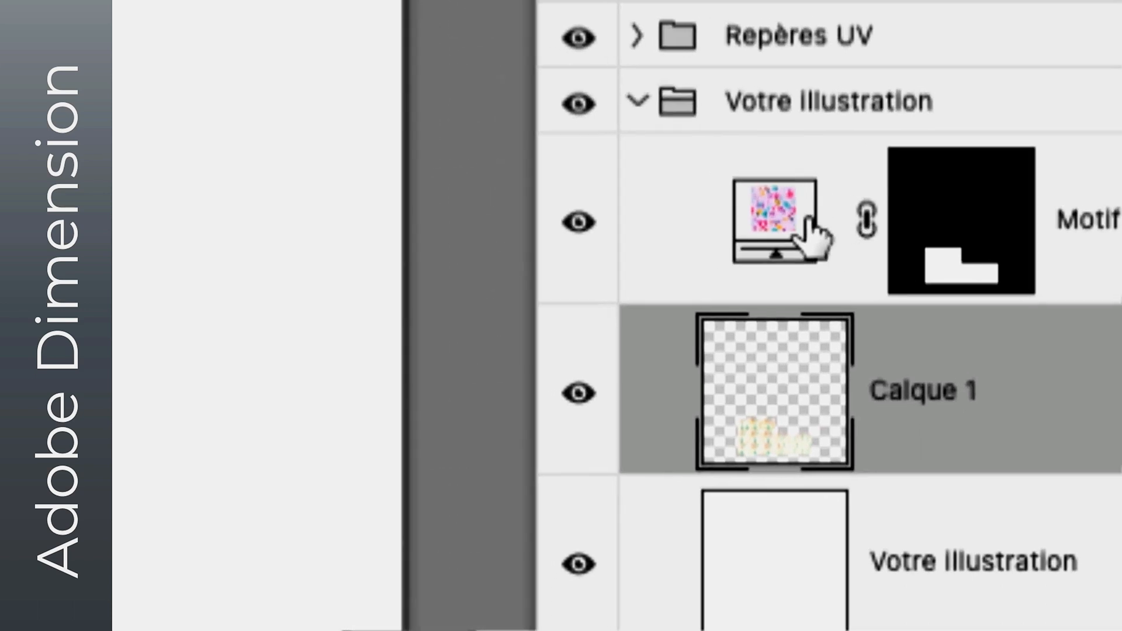
pyautogui.click(805, 221)
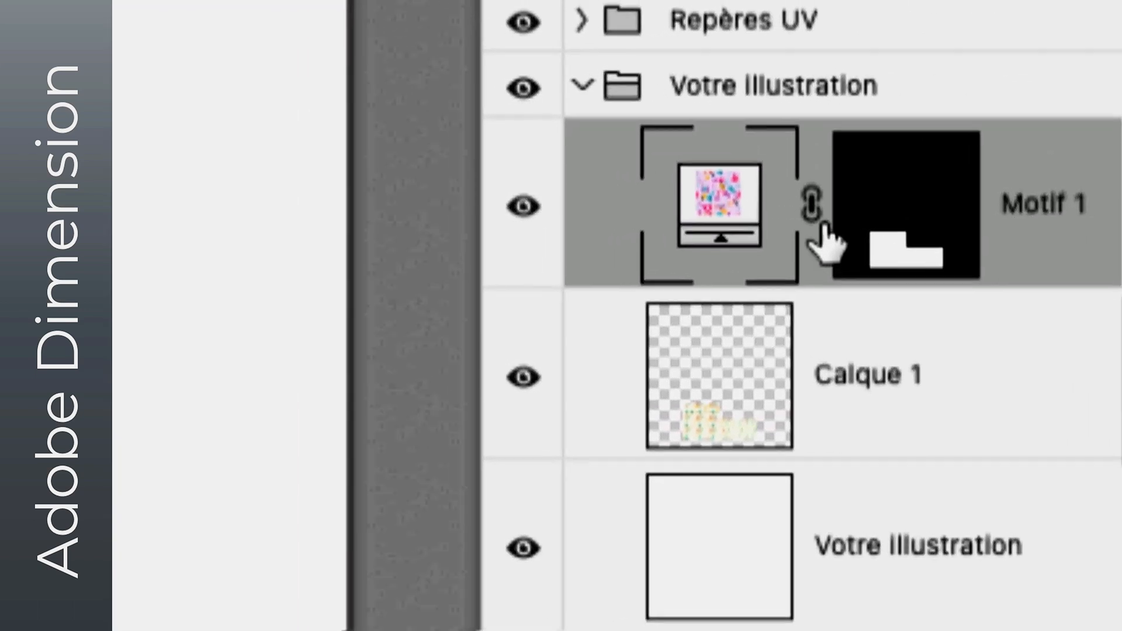
pyautogui.click(813, 215)
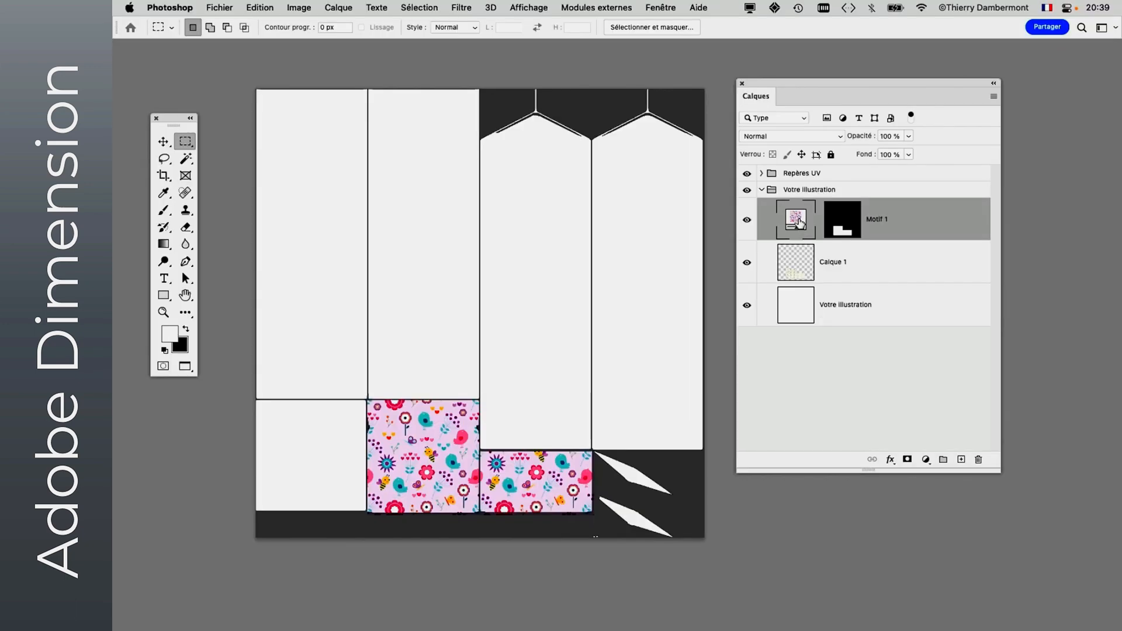
# - Rotate the Motif 1 pattern fill to an angle of -146,41° and set its scale to 67%
pyautogui.doubleClick(797, 221)
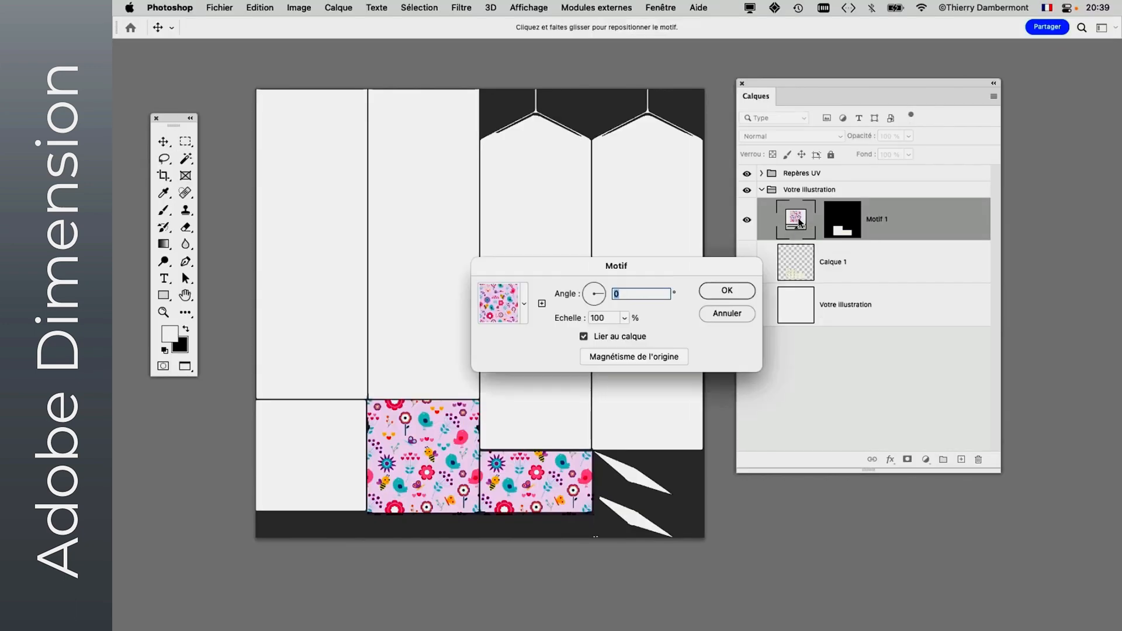
pyautogui.click(625, 318)
pyautogui.moveTo(623, 334); pyautogui.dragTo(569, 156)
pyautogui.click(576, 170)
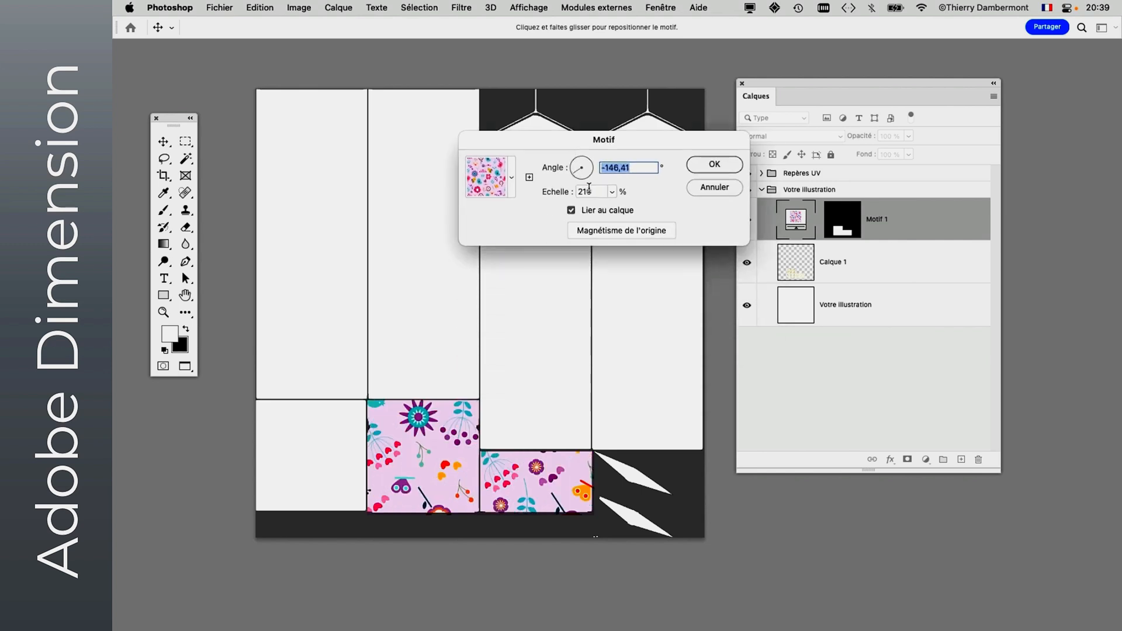
pyautogui.click(612, 191)
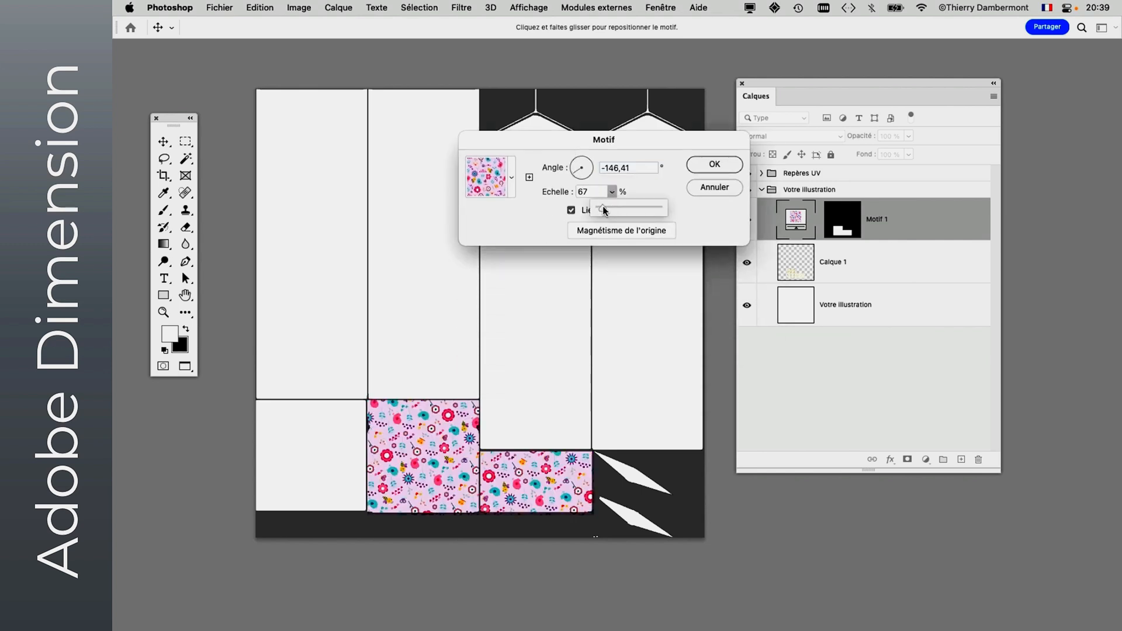
pyautogui.click(709, 166)
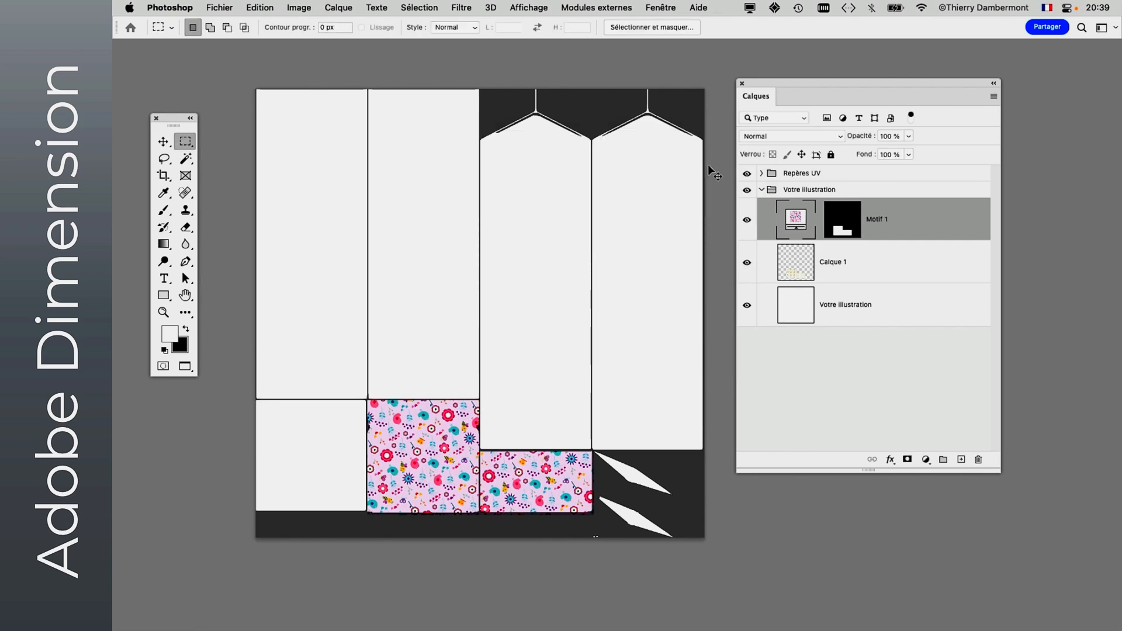
# - Check the resized floral pattern on the carton's roof in Dimension and return to the template in Photoshop
pyautogui.press('super+Tab')
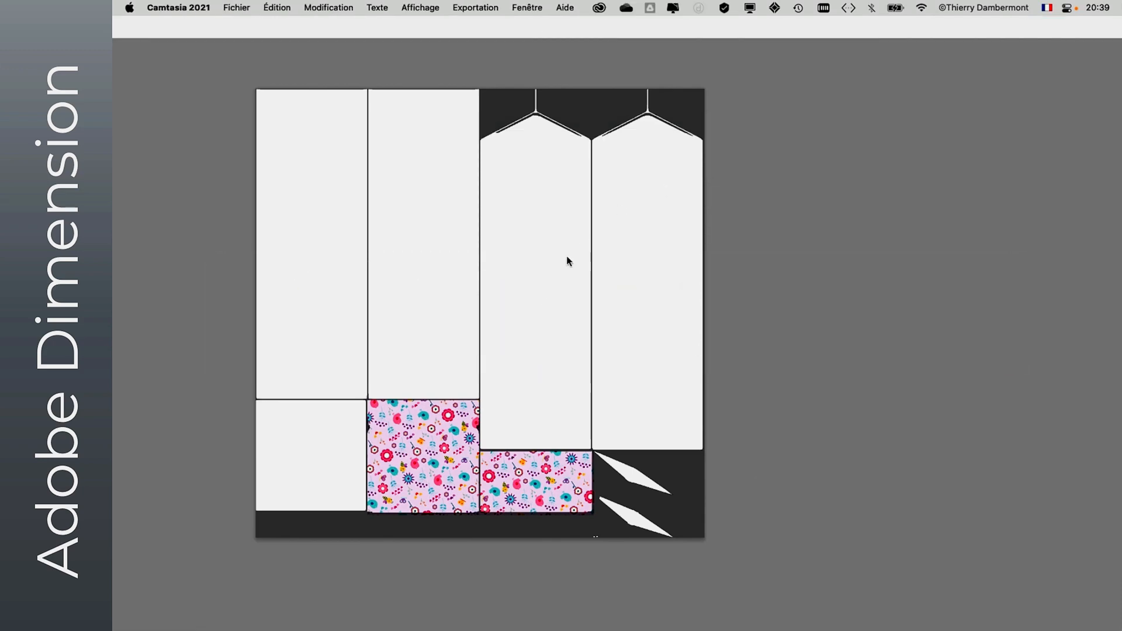
pyautogui.press('super+Tab')
pyautogui.press('super+Tab')
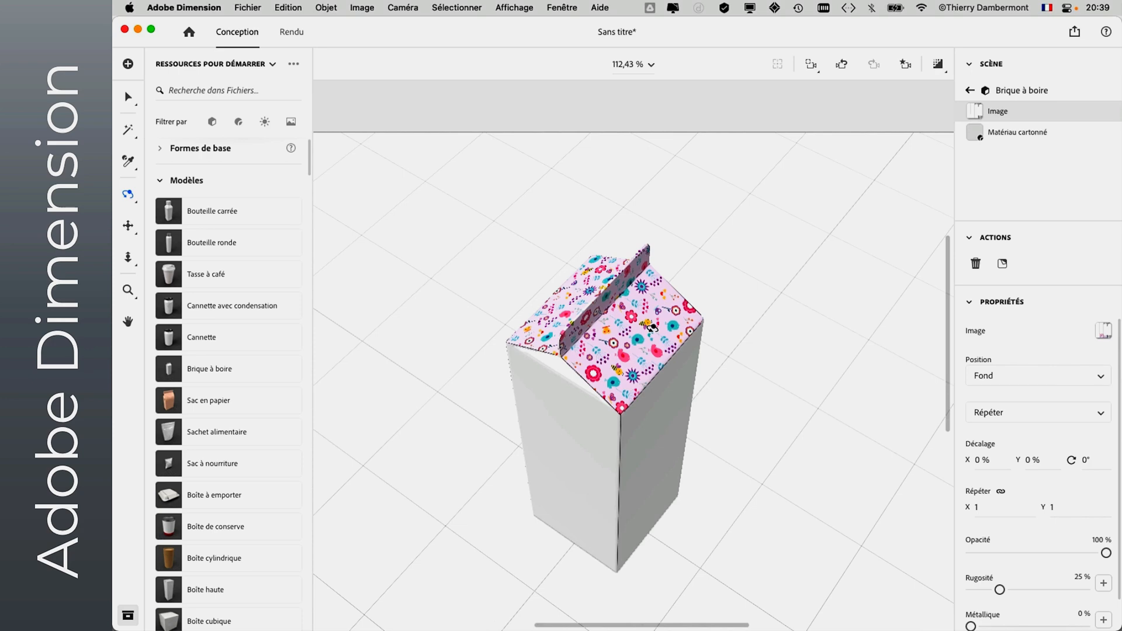
pyautogui.press('super+Tab')
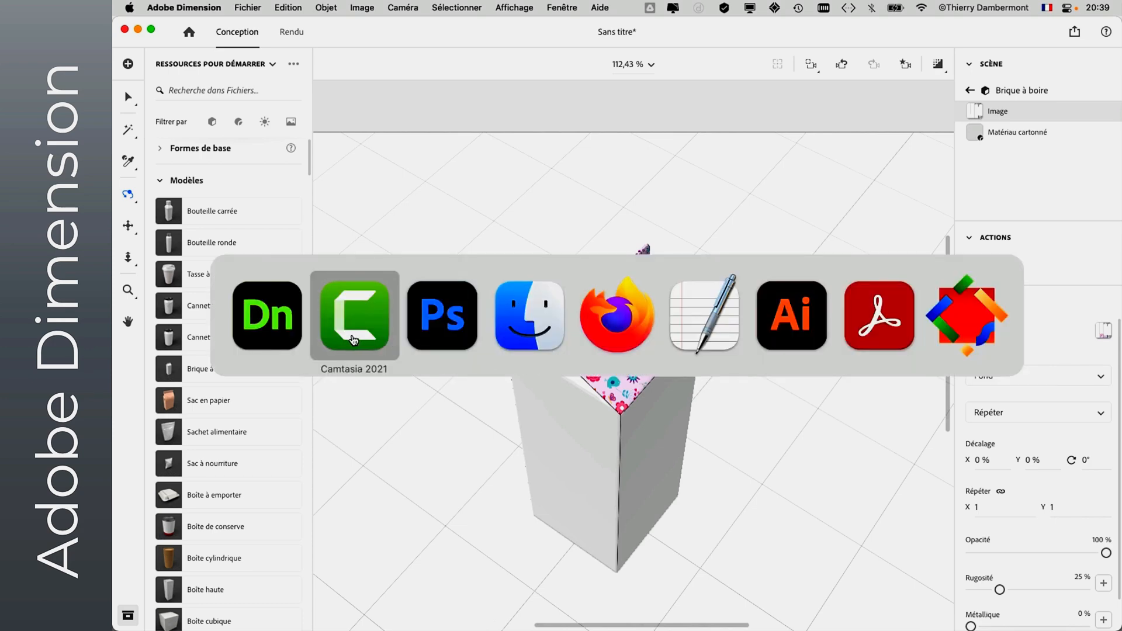
pyautogui.click(408, 329)
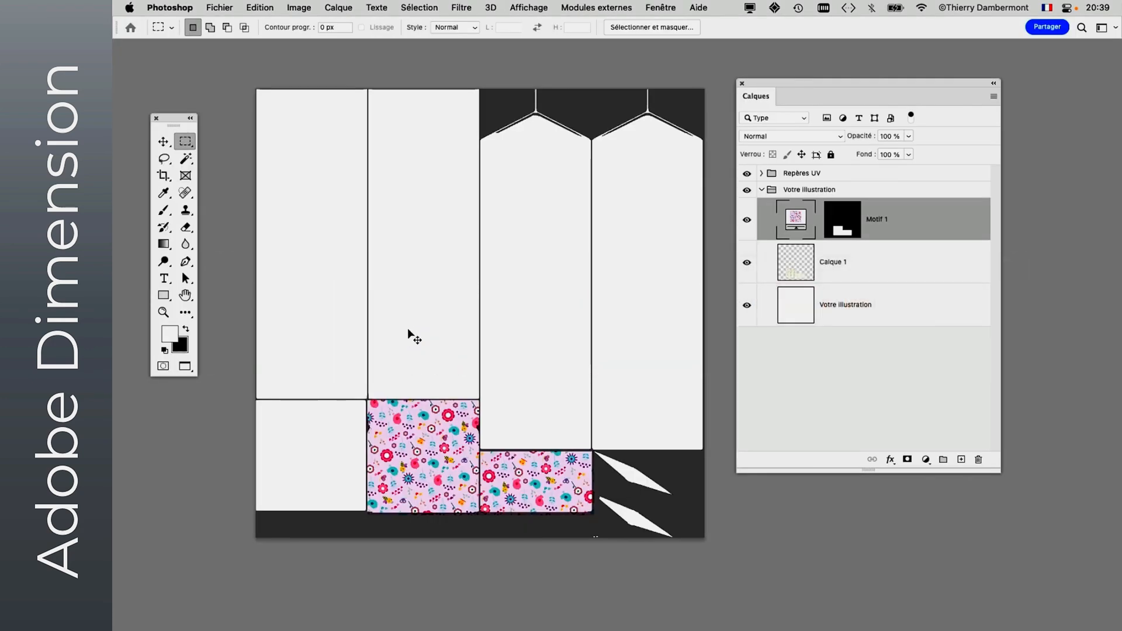
pyautogui.press('super+Tab')
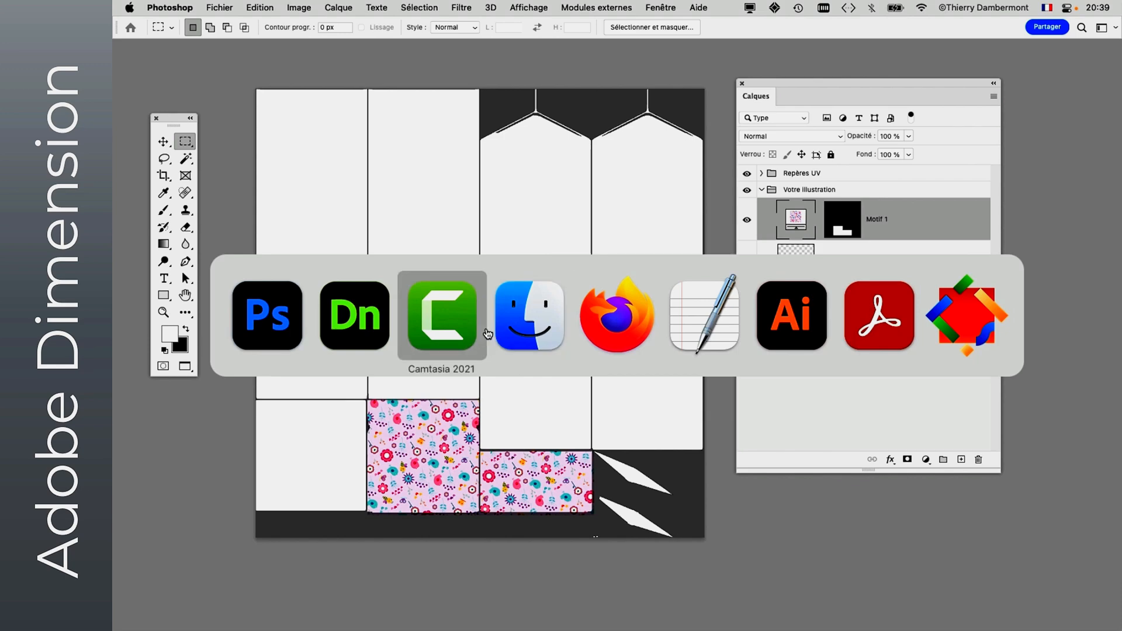
pyautogui.click(419, 335)
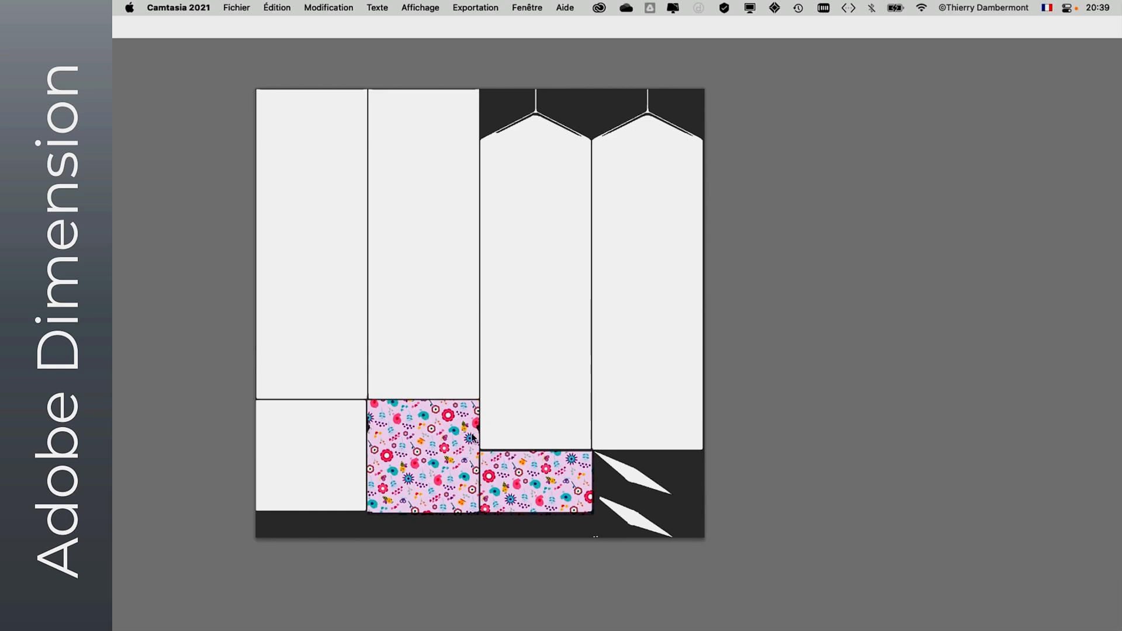
pyautogui.press('super+Tab')
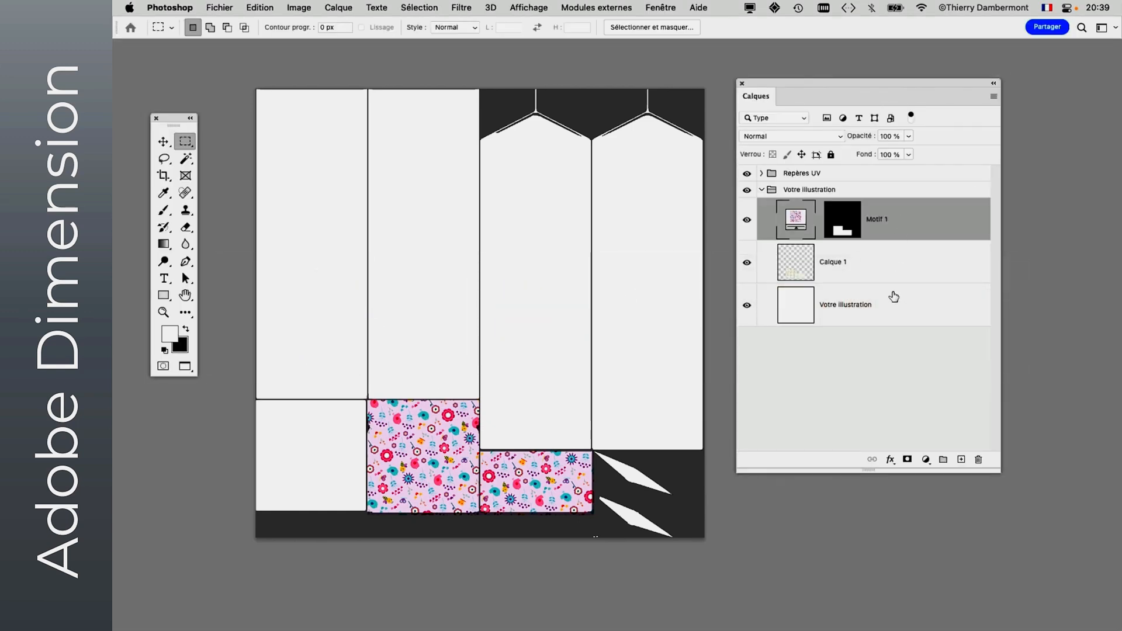
# - Enlarge the Motif 1 pattern fill to a scale of 221%
pyautogui.doubleClick(795, 220)
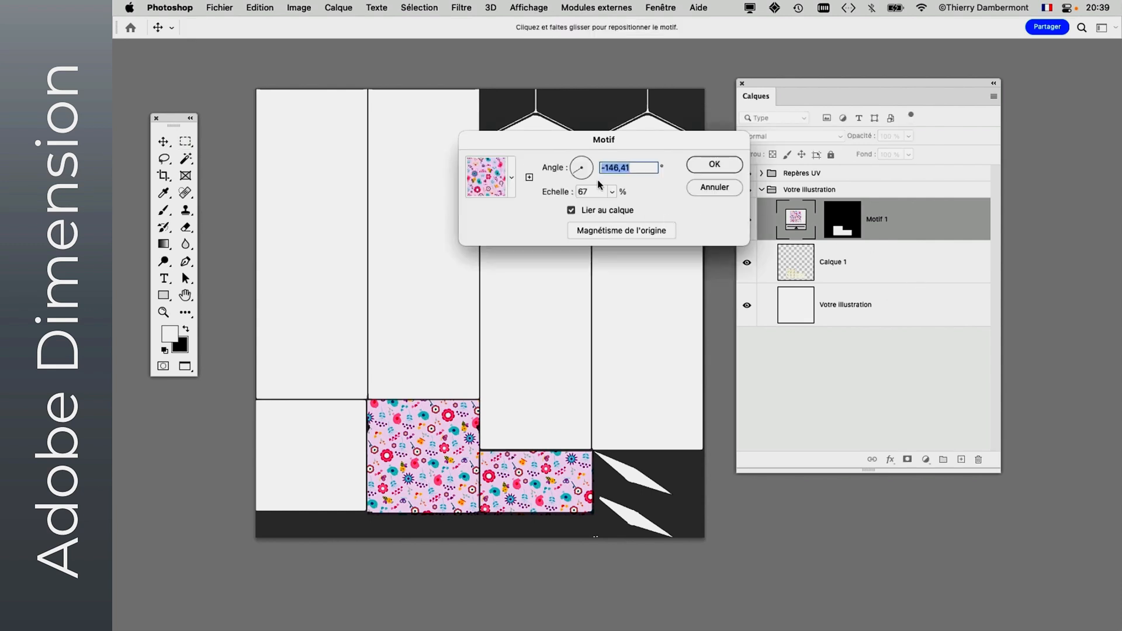
pyautogui.click(613, 193)
pyautogui.moveTo(609, 211); pyautogui.dragTo(621, 210)
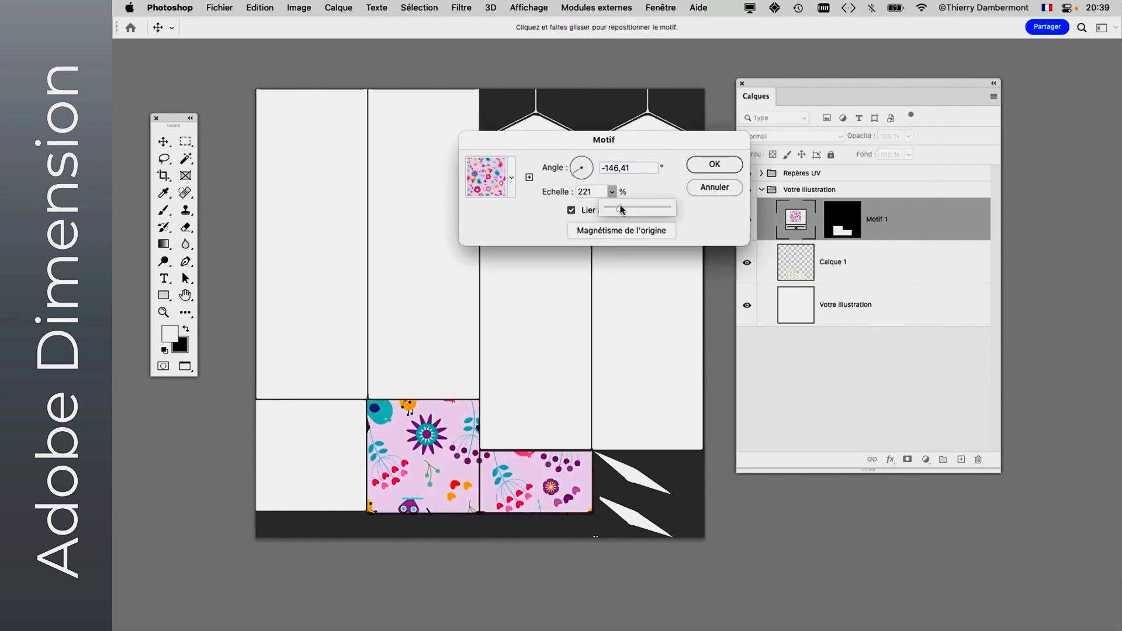
pyautogui.click(707, 167)
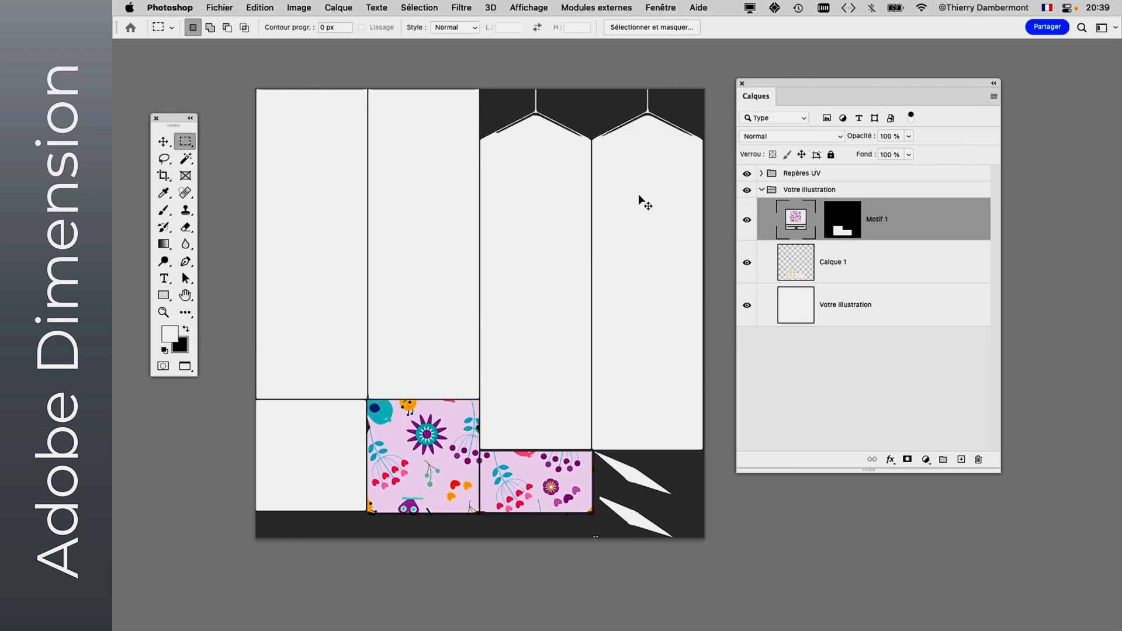
# - Switch to Dimension to inspect the enlarged roof pattern from another angle, and go back to Photoshop
pyautogui.press('super+Tab')
pyautogui.click(419, 315)
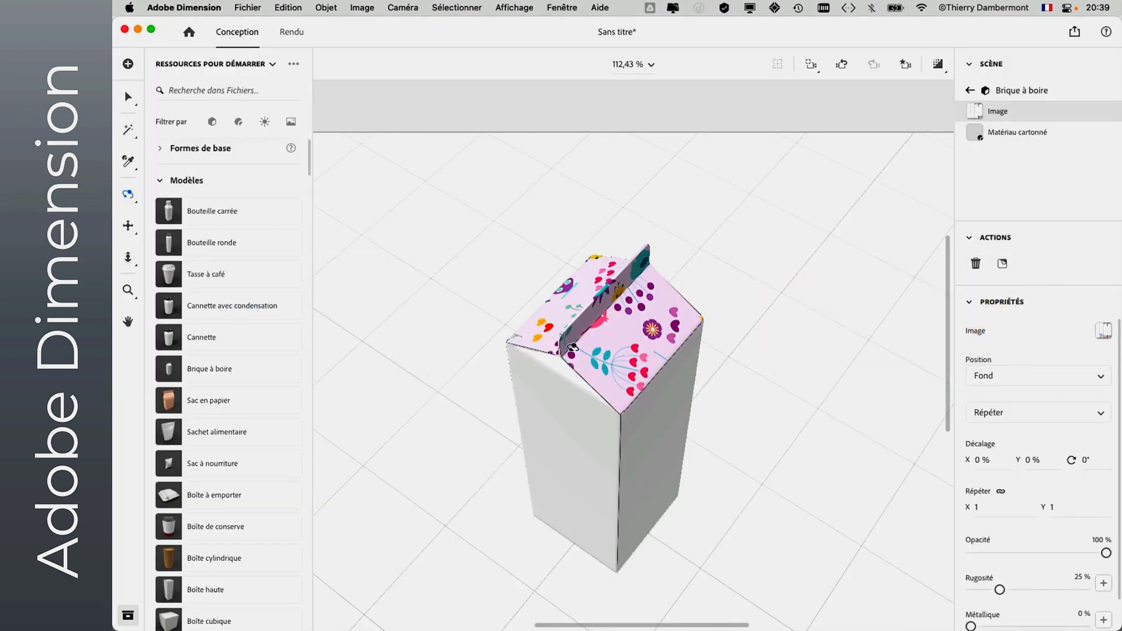
pyautogui.moveTo(552, 405); pyautogui.dragTo(838, 329)
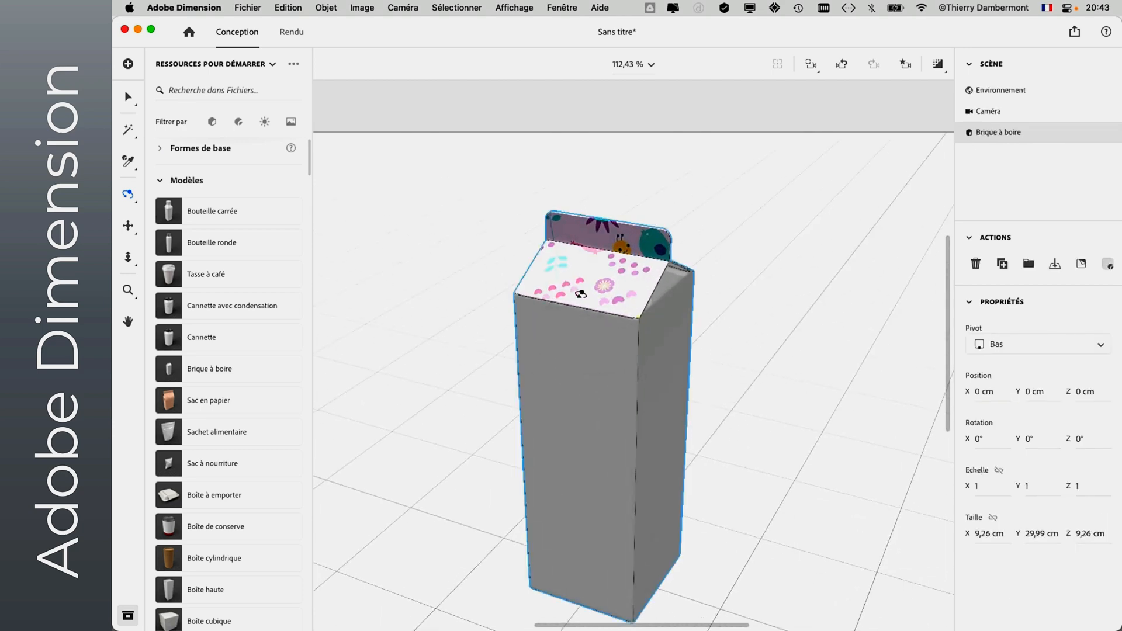
pyautogui.press('super+Tab')
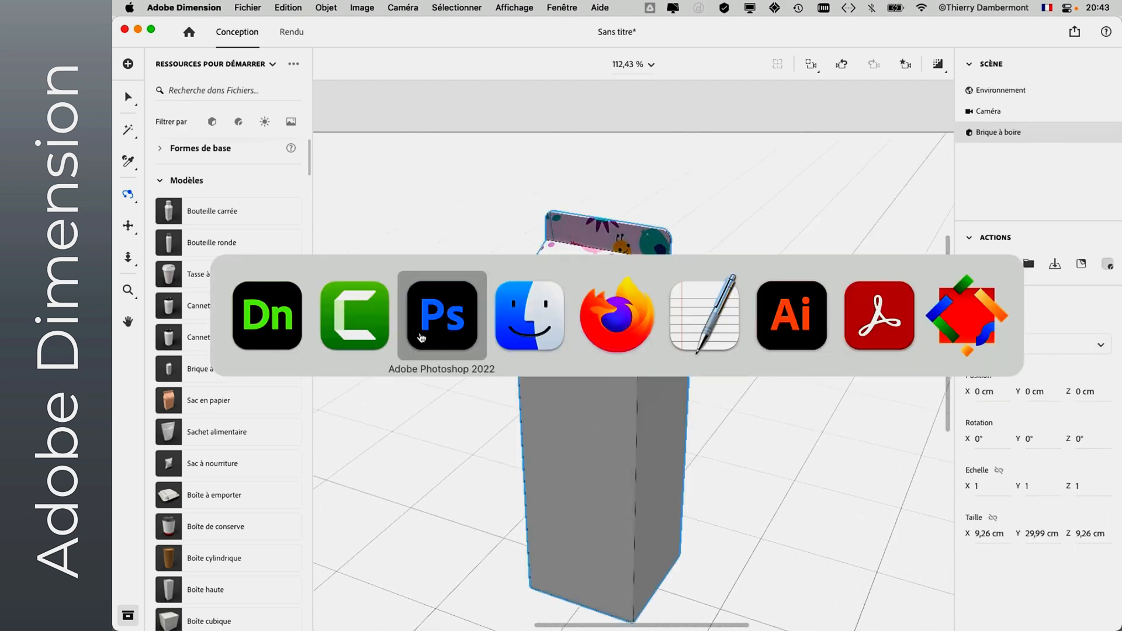
pyautogui.click(419, 334)
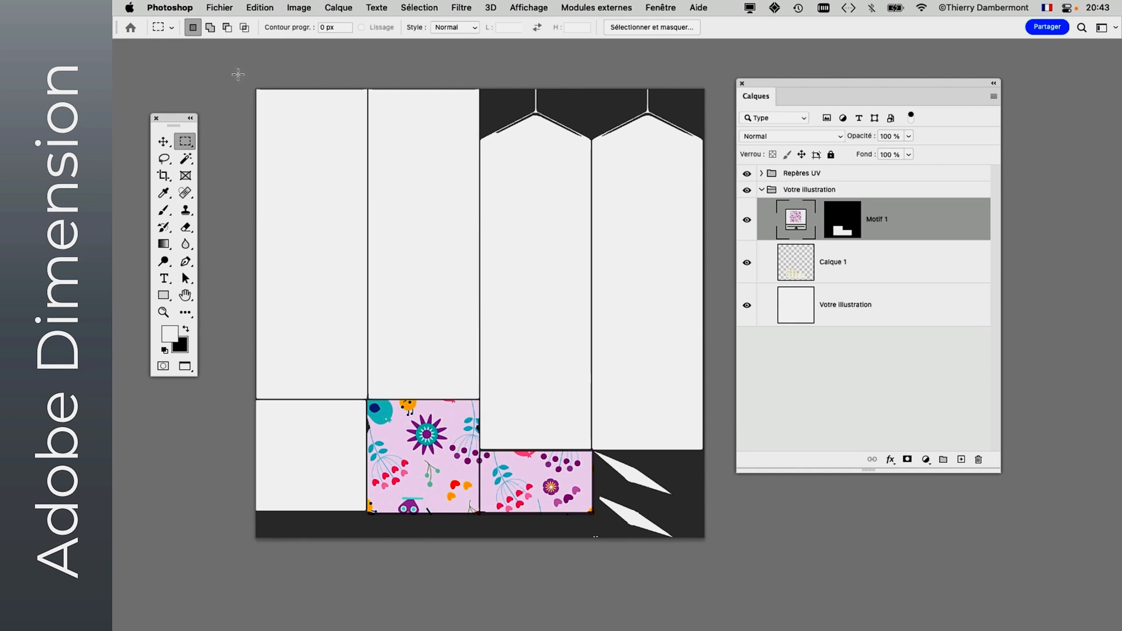
# - Select the template's side panels and the lower-left panel with rectangular marquees, leaving out the two floral roof panels
pyautogui.moveTo(238, 73); pyautogui.dragTo(704, 399)
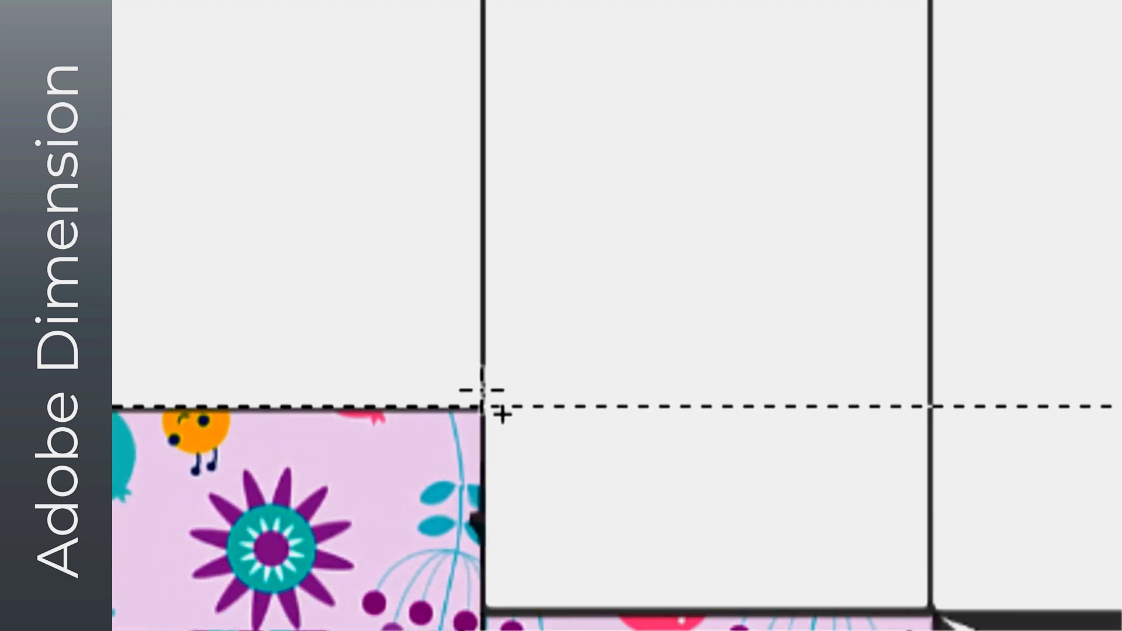
pyautogui.moveTo(483, 391); pyautogui.dragTo(659, 435)
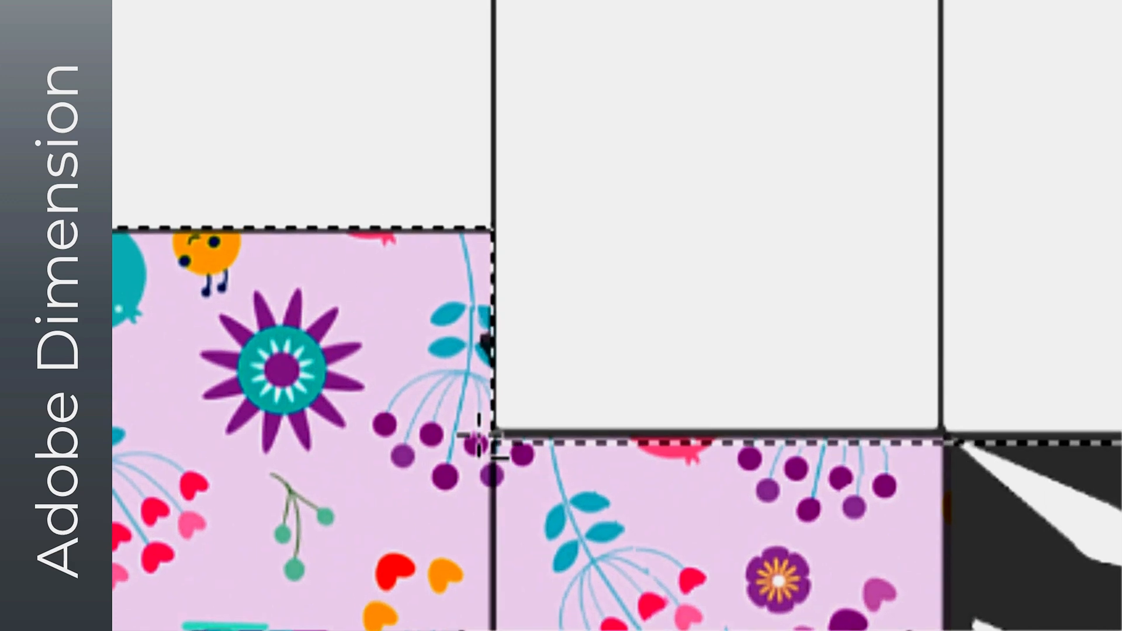
pyautogui.moveTo(485, 440); pyautogui.dragTo(572, 456)
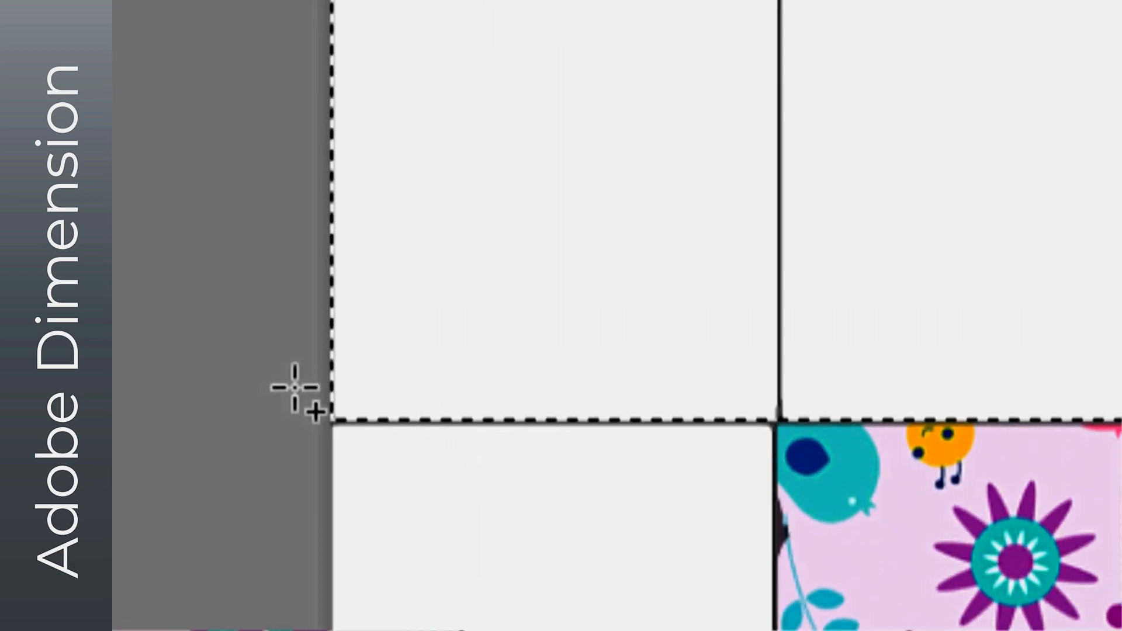
pyautogui.moveTo(332, 420); pyautogui.dragTo(394, 493)
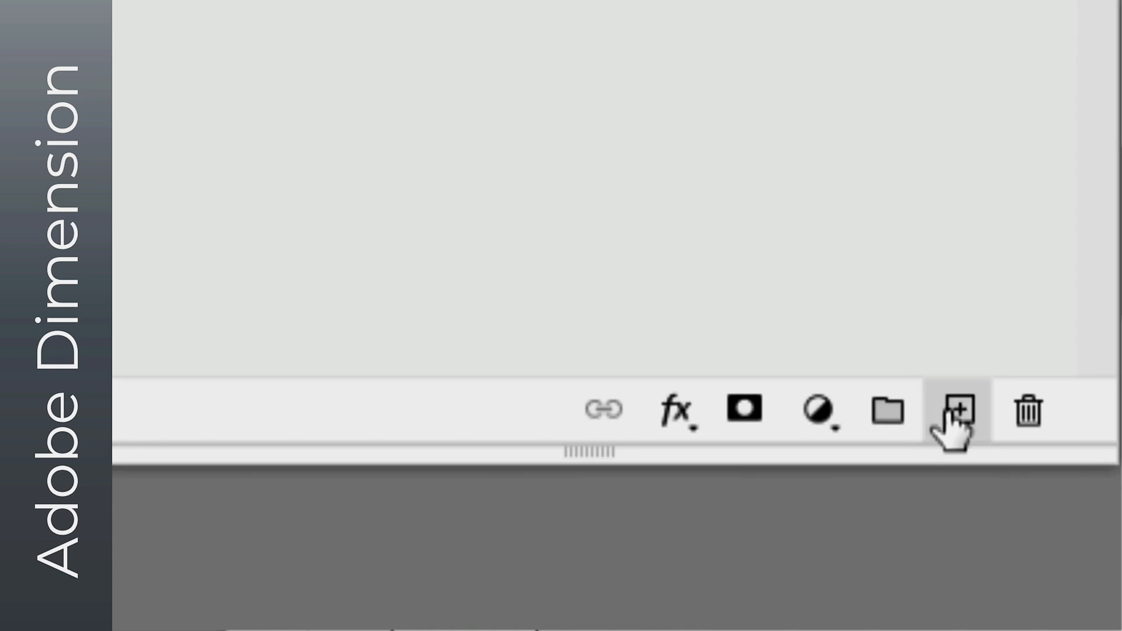
# - Create a new layer above Motif 1 and fill the selected area with the solid green 96d9ba at 100% opacity
pyautogui.click(947, 409)
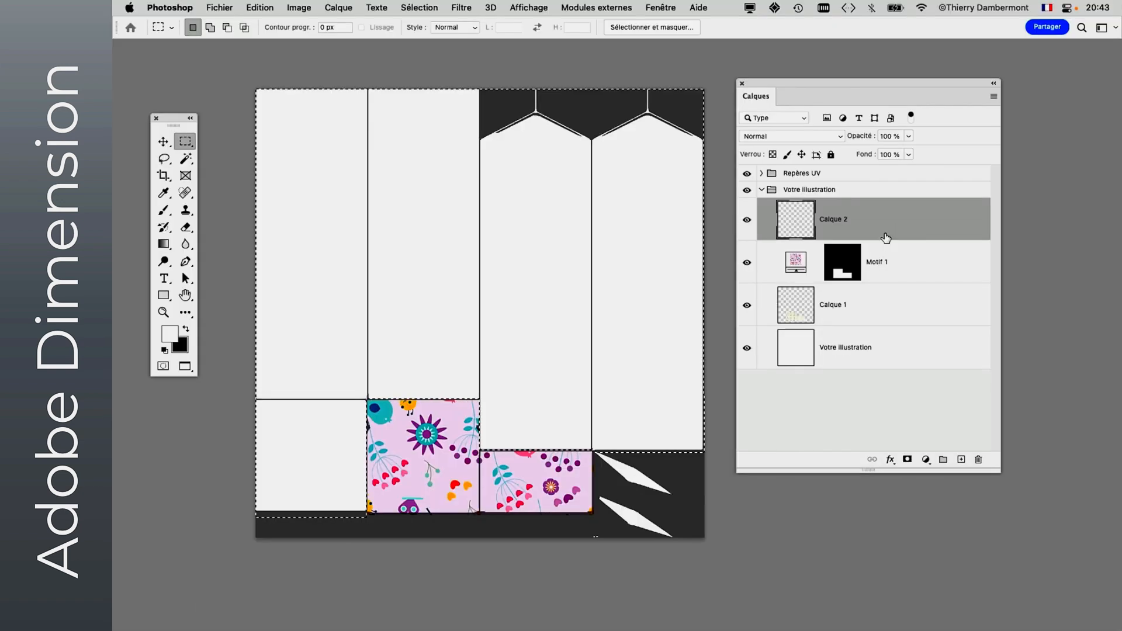
pyautogui.hotkey('shift', 'F5')
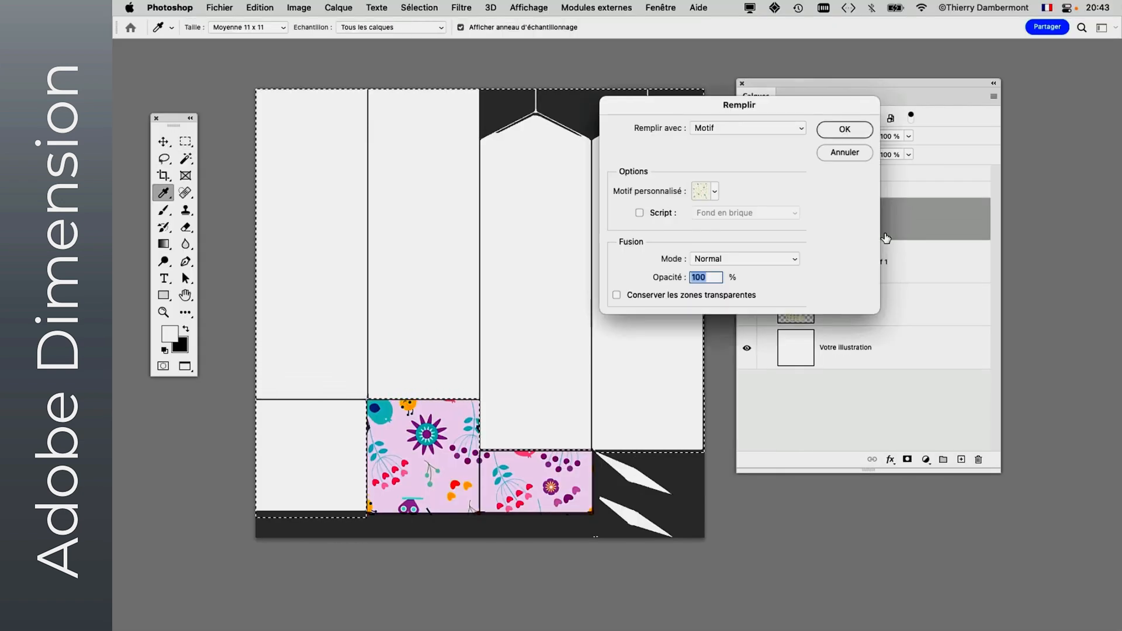
pyautogui.click(700, 126)
pyautogui.click(760, 93)
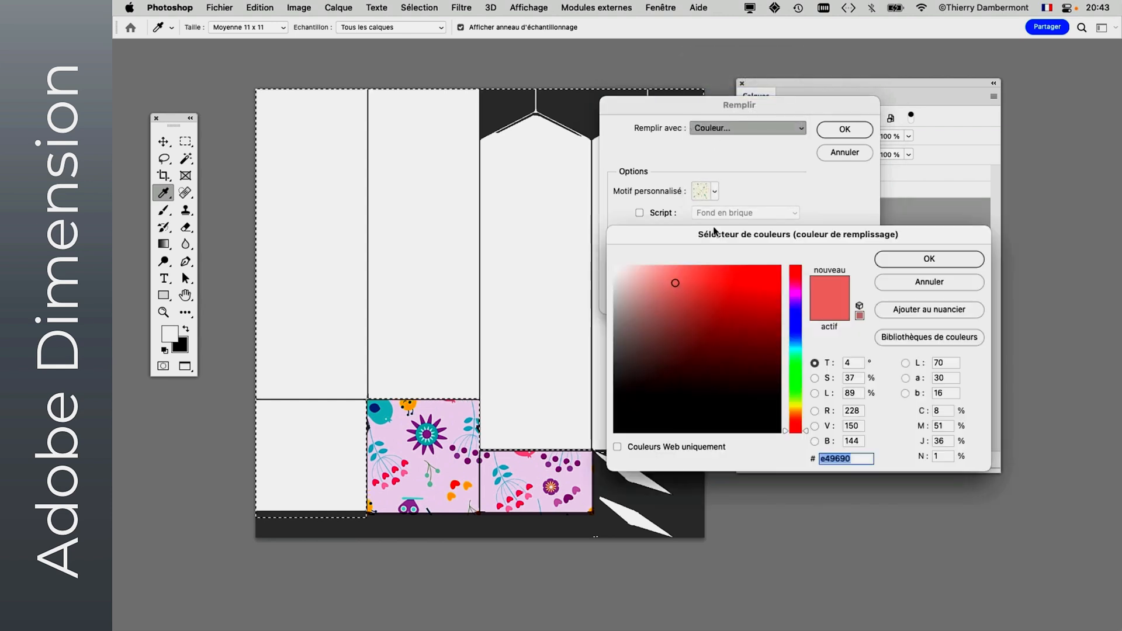
pyautogui.moveTo(731, 309); pyautogui.dragTo(612, 327)
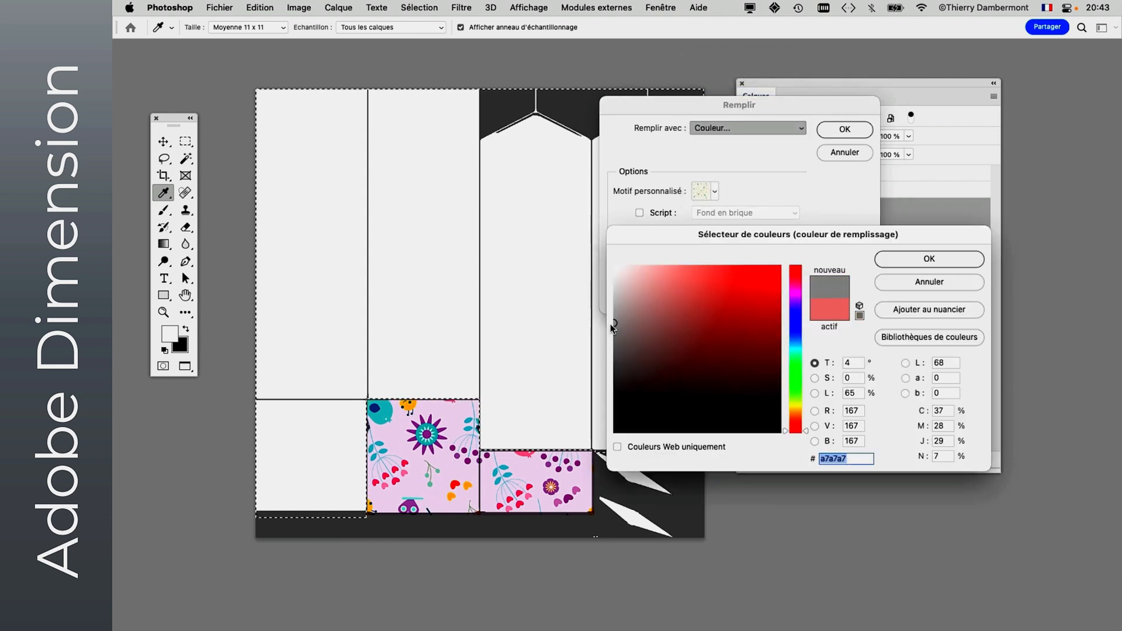
pyautogui.click(795, 363)
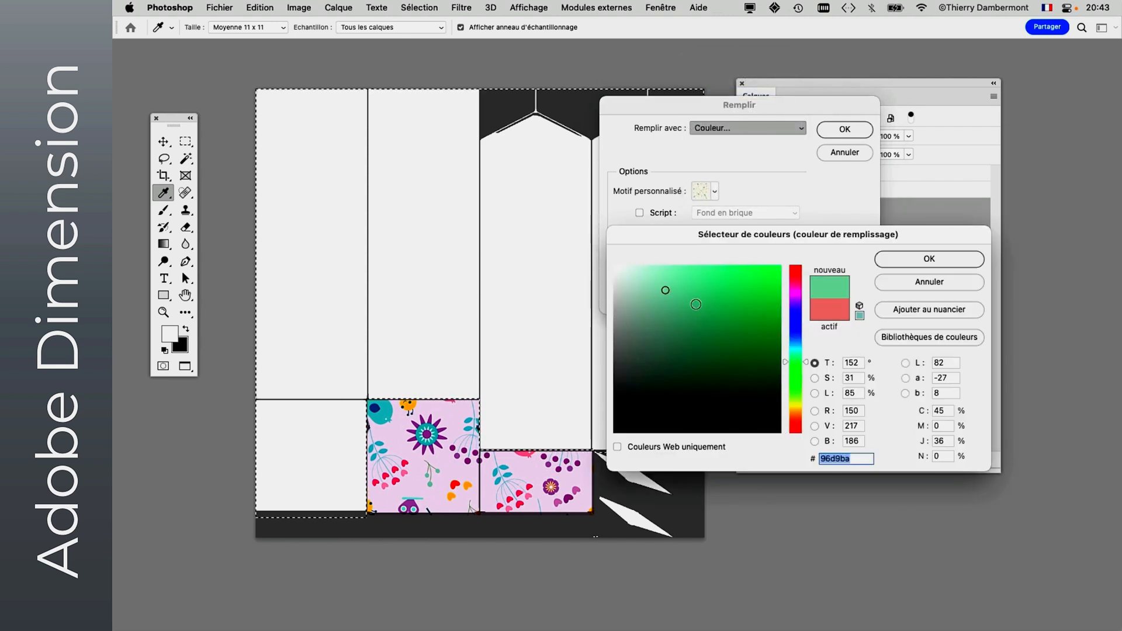
pyautogui.click(903, 259)
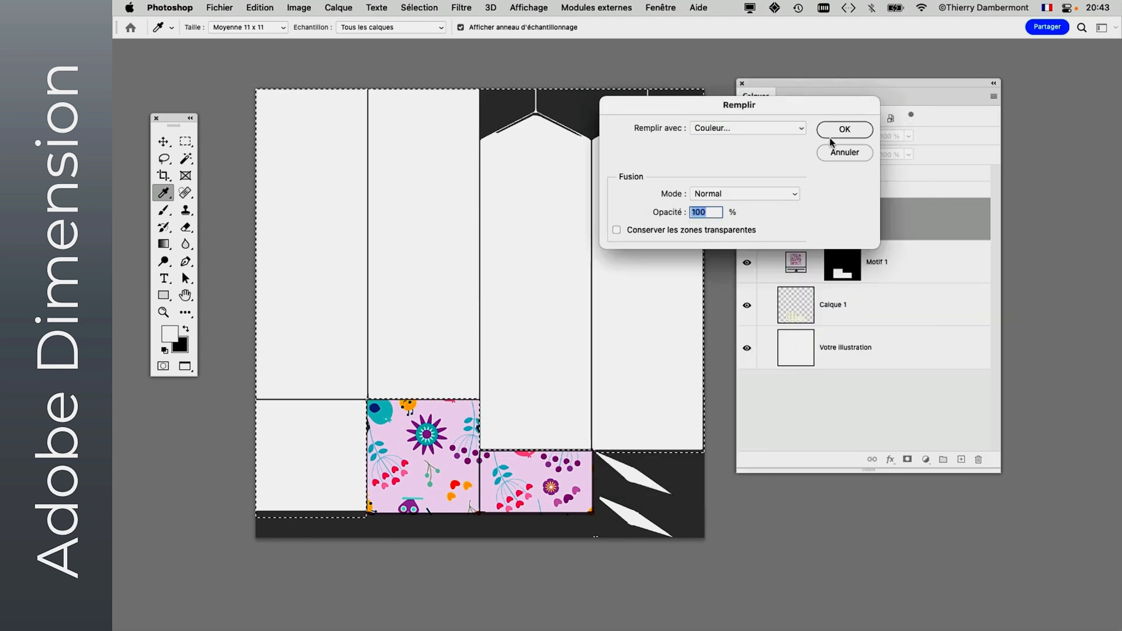
pyautogui.click(844, 129)
pyautogui.press('m')
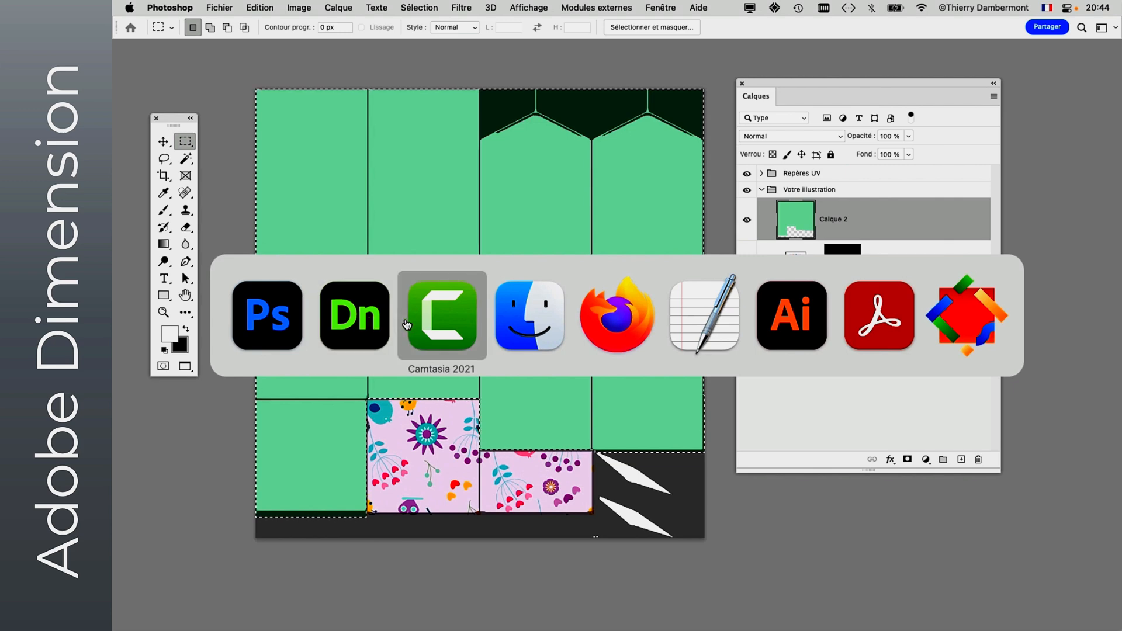
# - Inspect the green sides and floral roof of the carton from several angles in Dimension, and return to Photoshop
pyautogui.click(355, 315)
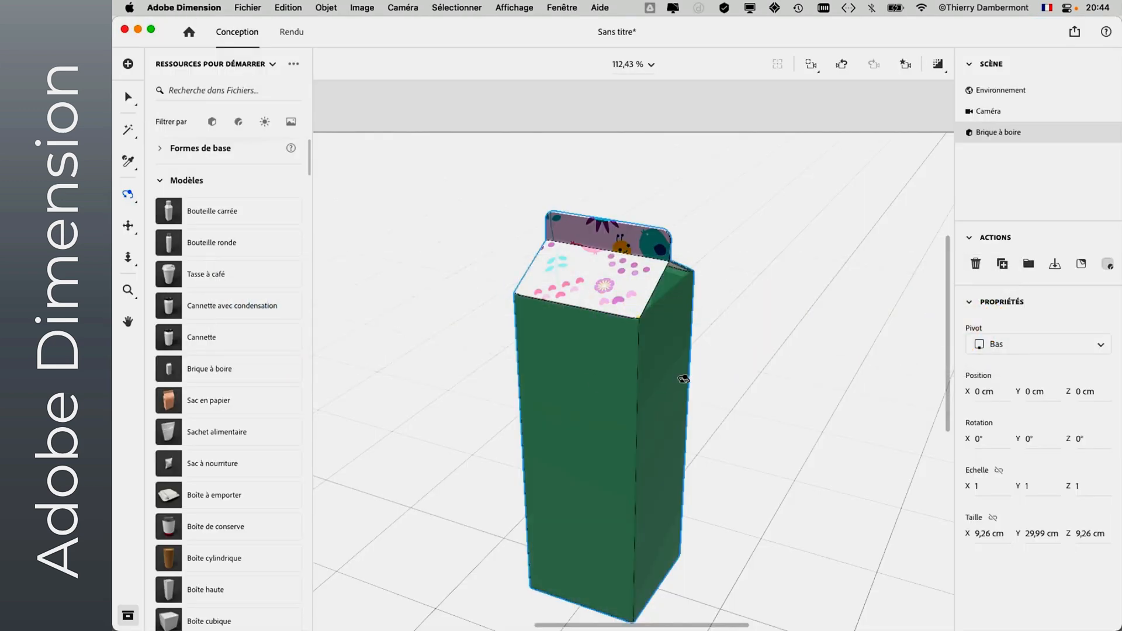
pyautogui.moveTo(677, 384); pyautogui.dragTo(741, 377)
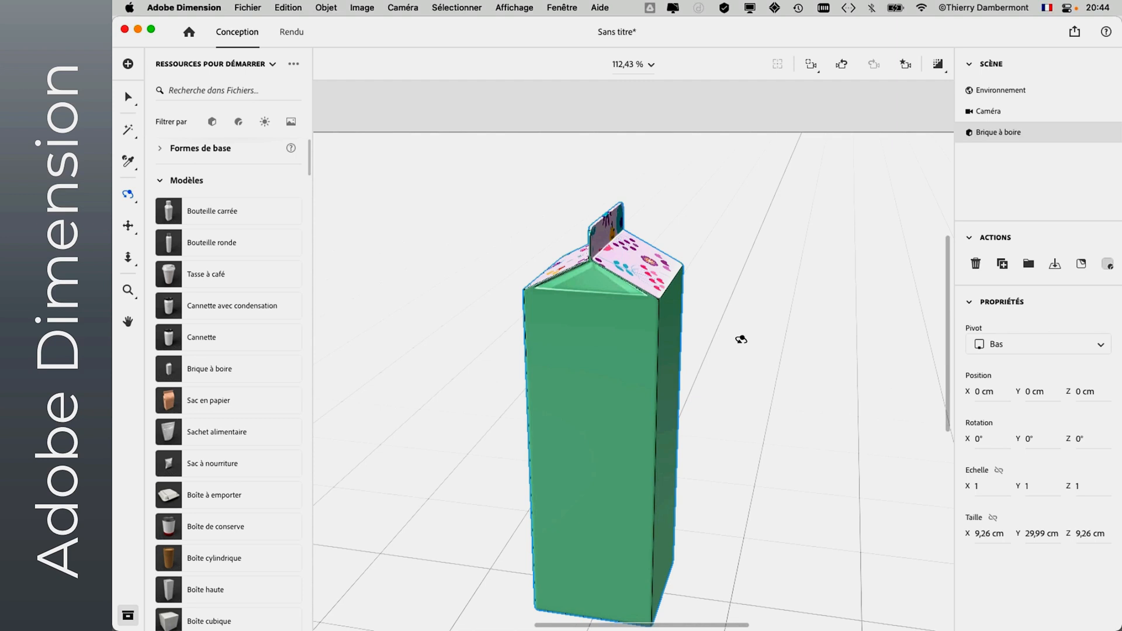
pyautogui.moveTo(817, 373); pyautogui.dragTo(772, 458)
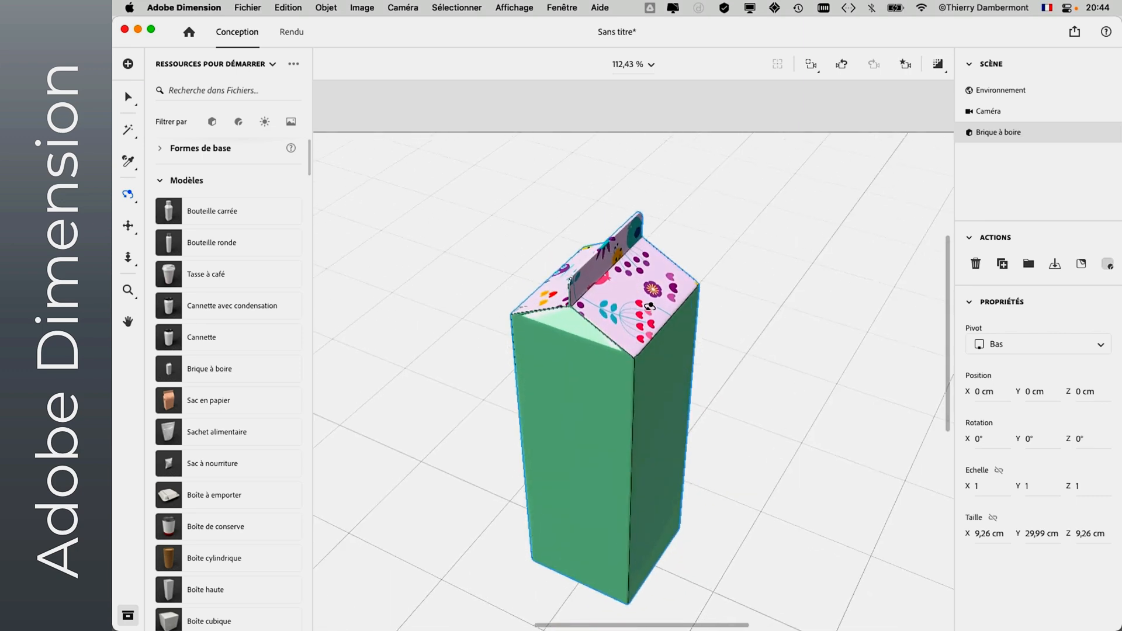
pyautogui.press('super+Tab')
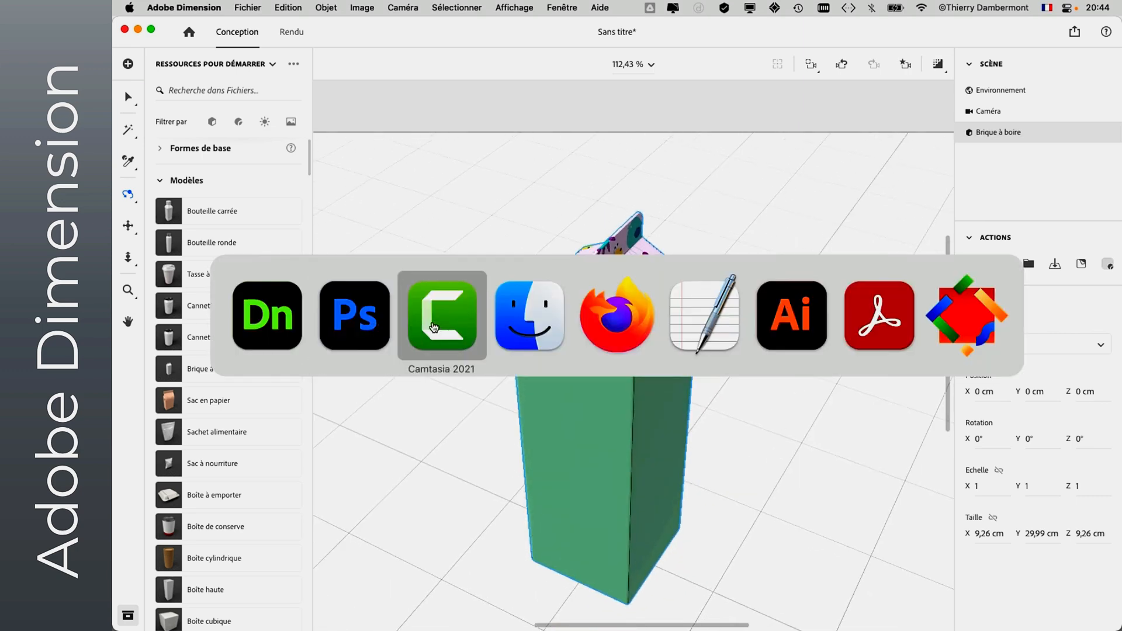
pyautogui.click(354, 315)
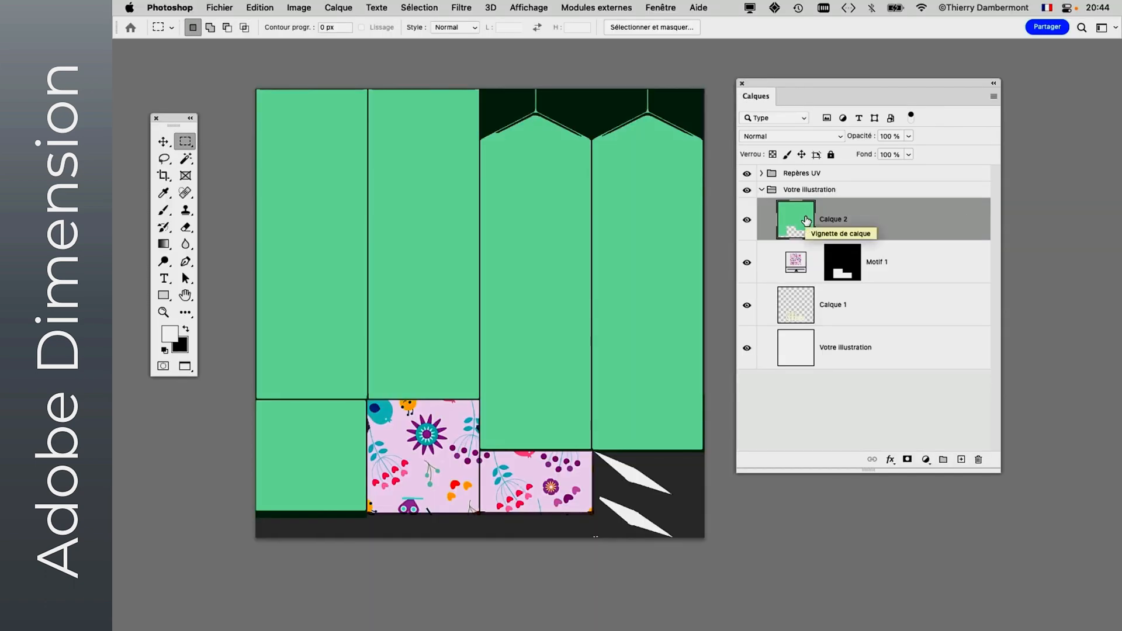
# - Fill the whole Calque 2 layer with the same green and move it below the Motif 1 layer
pyautogui.hotkey('shift', 'BackSpace')
pyautogui.click(851, 129)
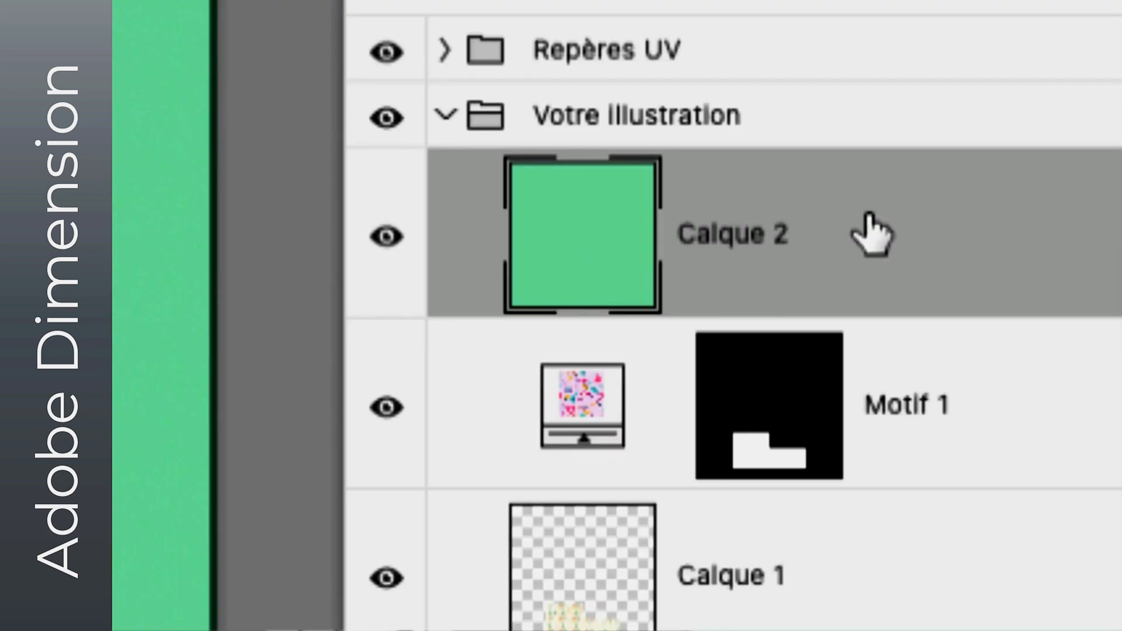
pyautogui.moveTo(871, 234); pyautogui.dragTo(871, 470)
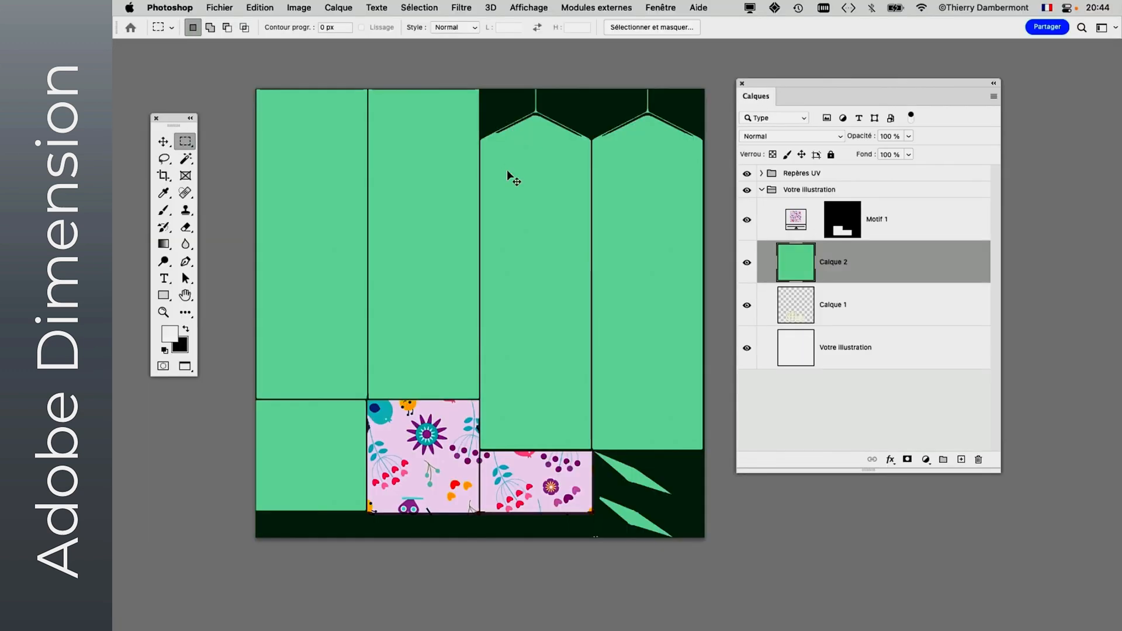
# - Check the fully green carton with its floral roof in Dimension before returning to the Photoshop template
pyautogui.press('super+Tab')
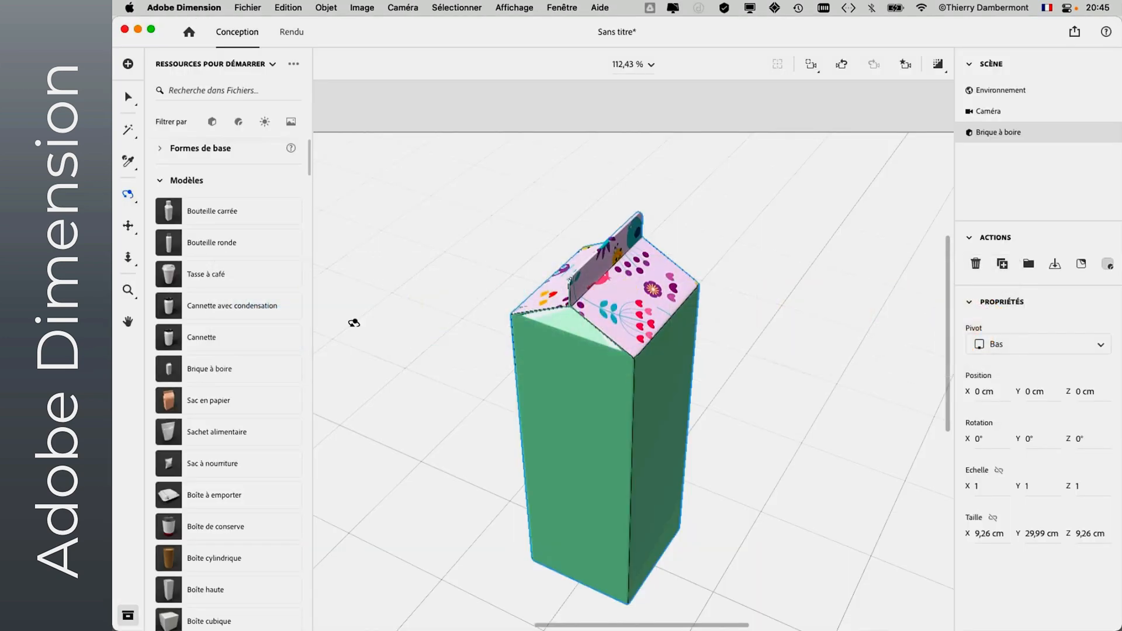
pyautogui.moveTo(487, 352); pyautogui.dragTo(458, 350)
pyautogui.press('super+Tab')
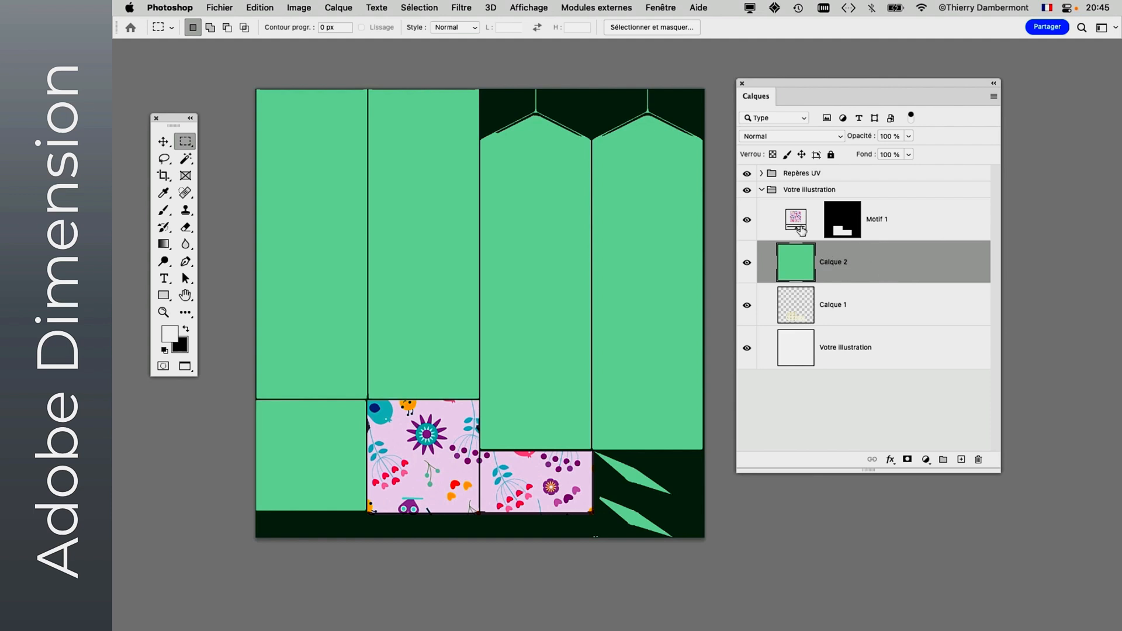
# - Enlarge the layer list, expand the Repères UV group and show its Grille de textures layer
pyautogui.moveTo(998, 471); pyautogui.dragTo(996, 554)
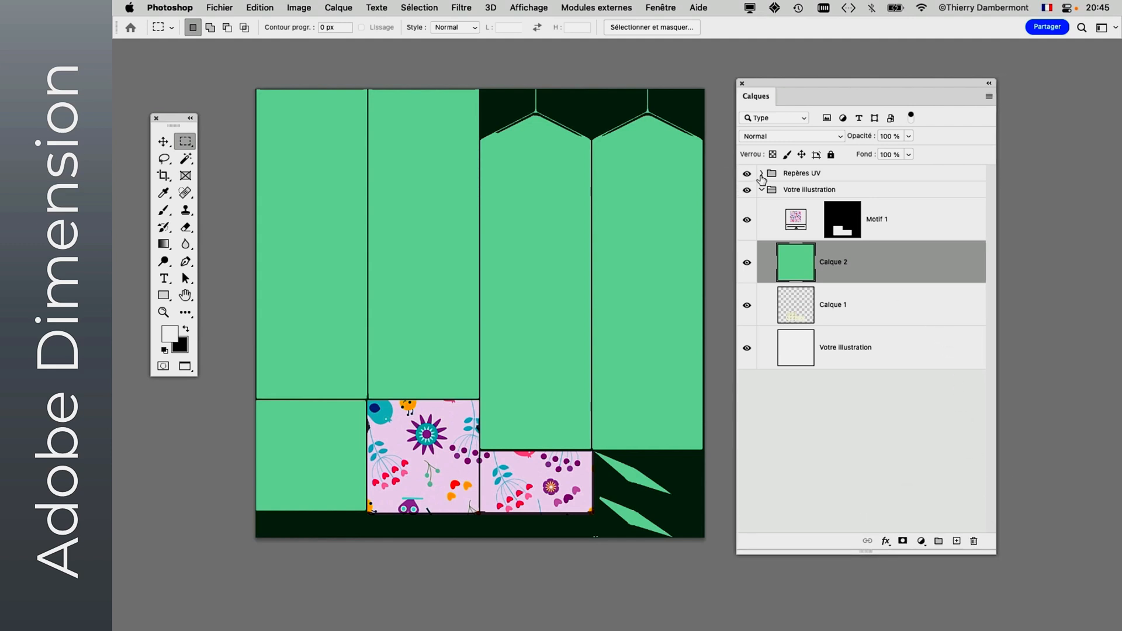
pyautogui.click(761, 174)
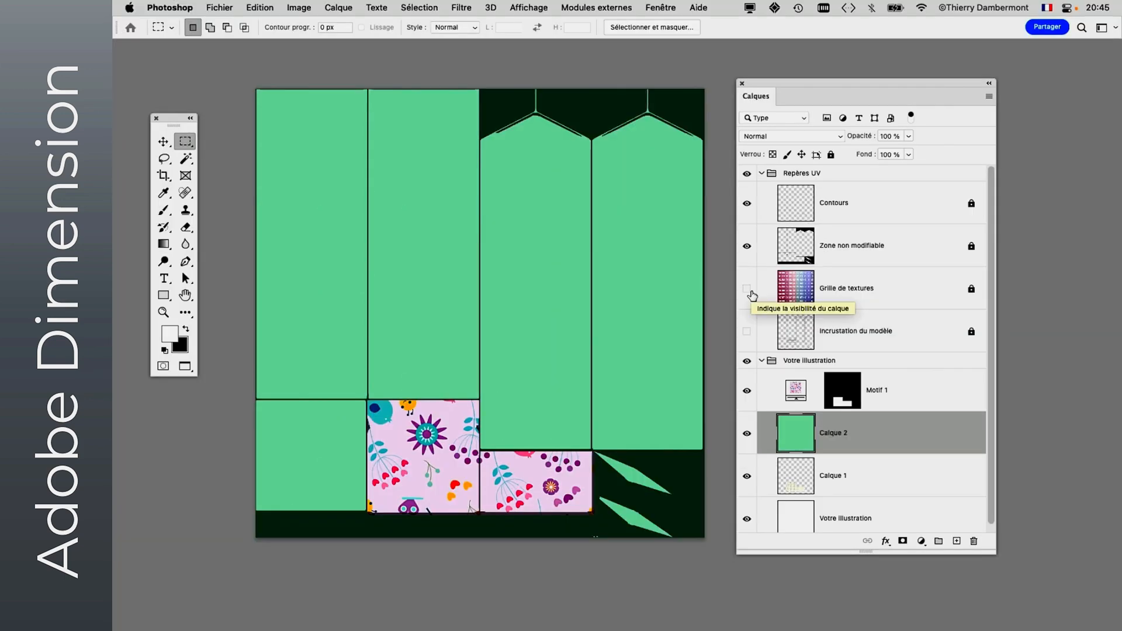
pyautogui.click(750, 291)
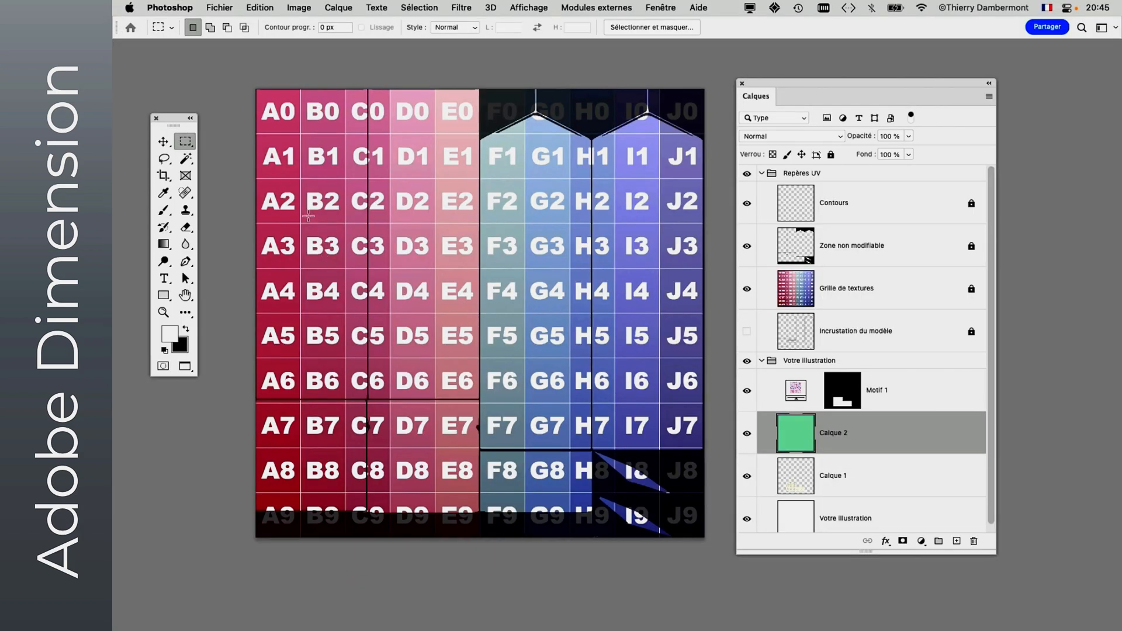
# - Switch to Dimension, orbit and frame the carton, and examine which texture grid cells fall on each face
pyautogui.press('super+Tab')
pyautogui.press('super+Tab')
pyautogui.click(398, 326)
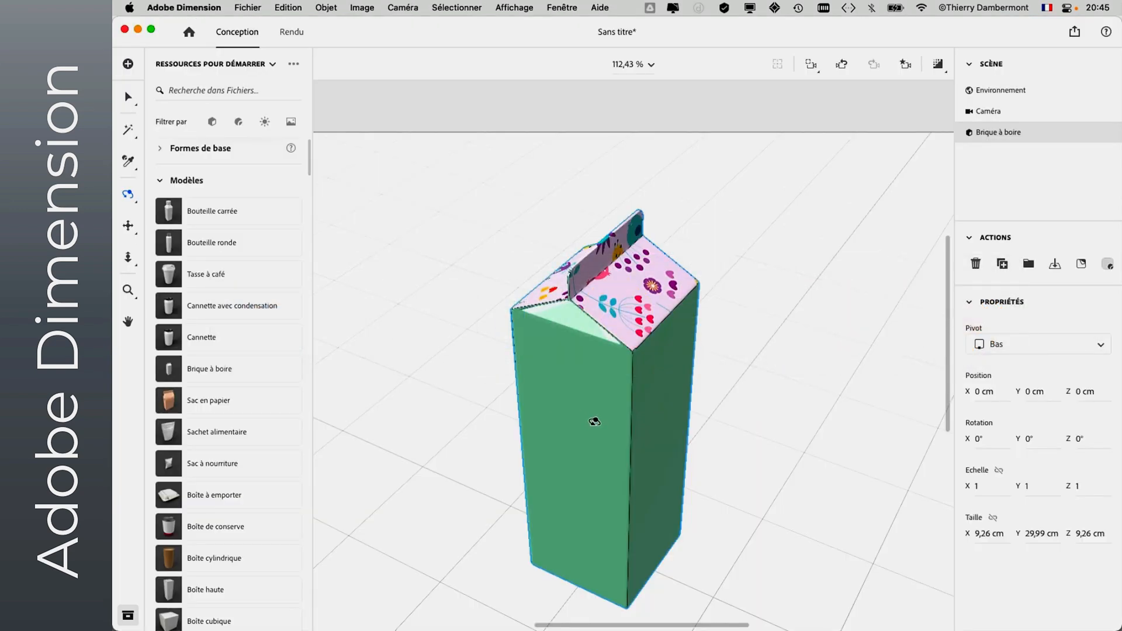
pyautogui.moveTo(595, 421); pyautogui.dragTo(796, 443)
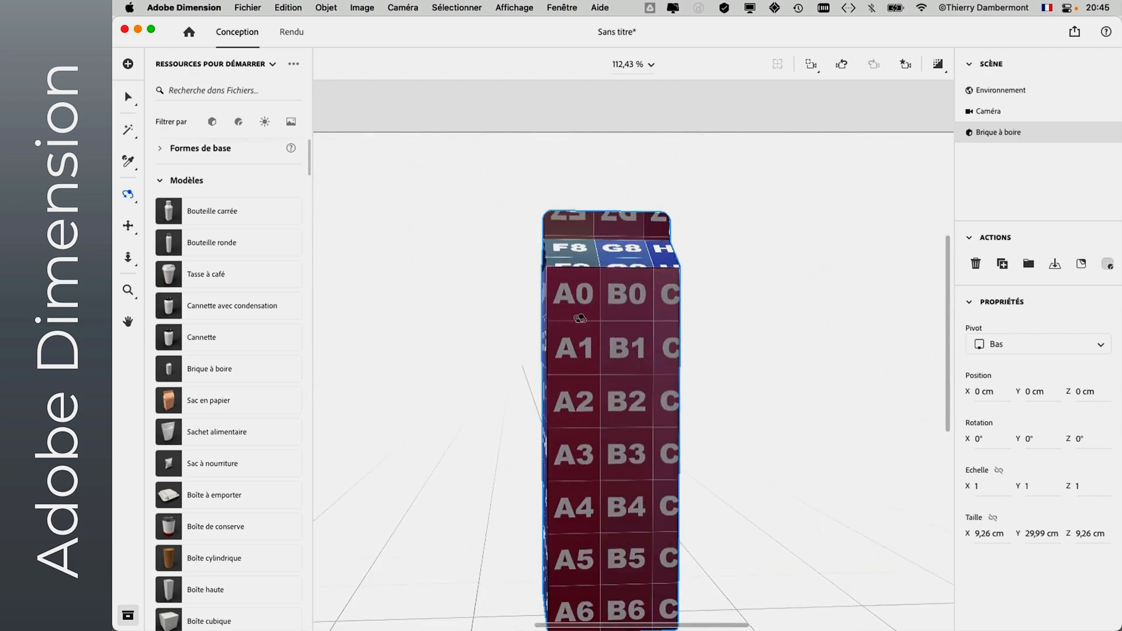
pyautogui.moveTo(616, 469); pyautogui.dragTo(618, 443)
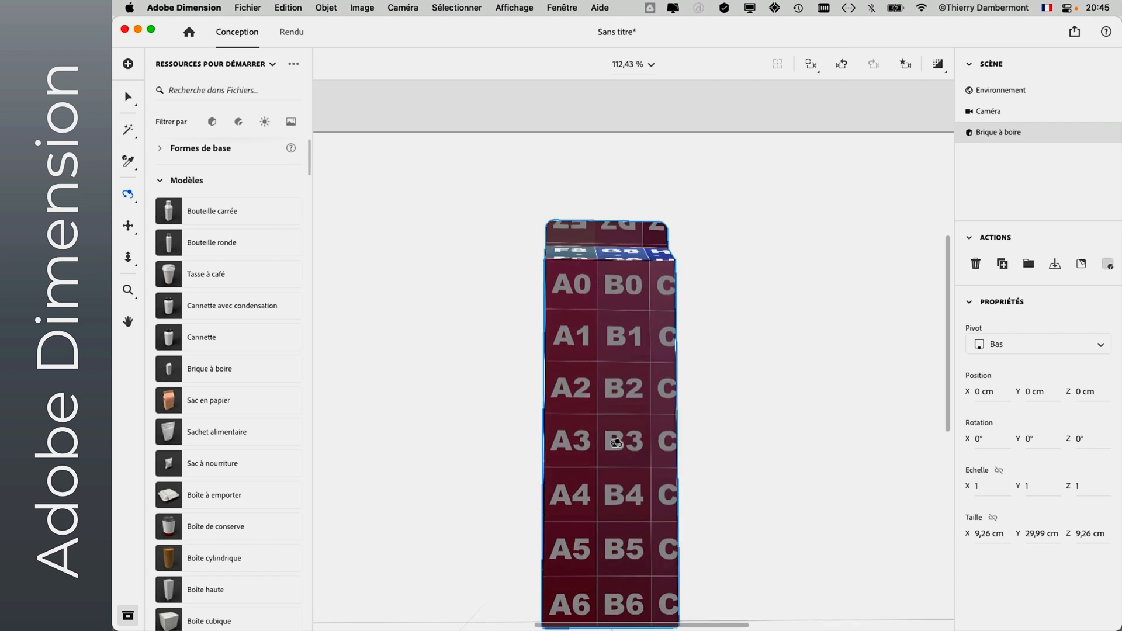
pyautogui.moveTo(623, 382); pyautogui.dragTo(602, 449)
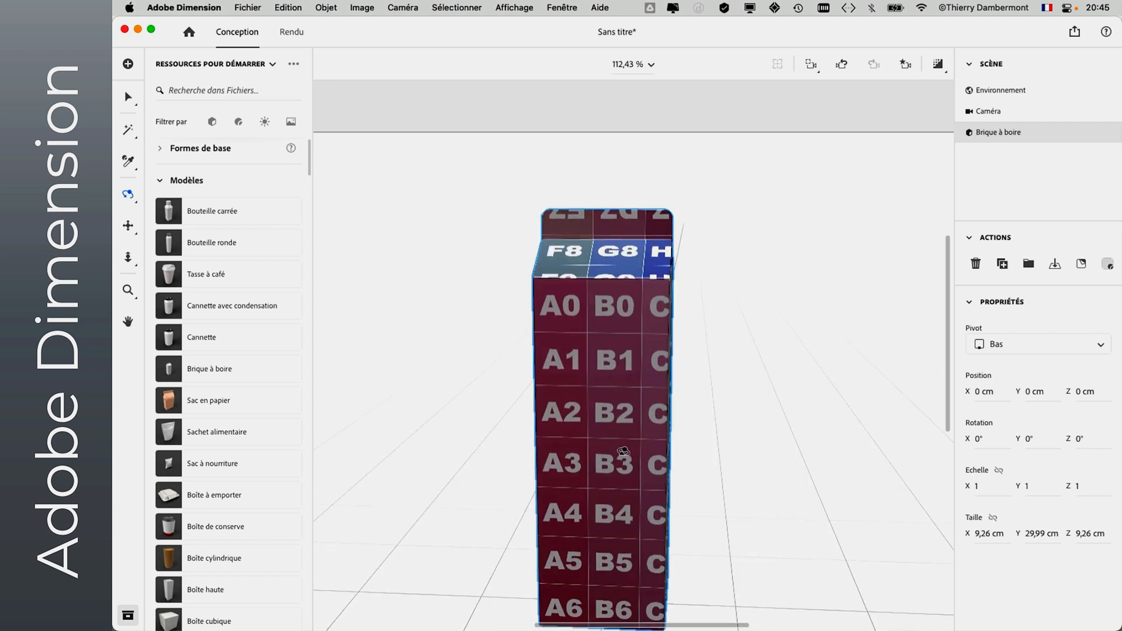
pyautogui.click(811, 67)
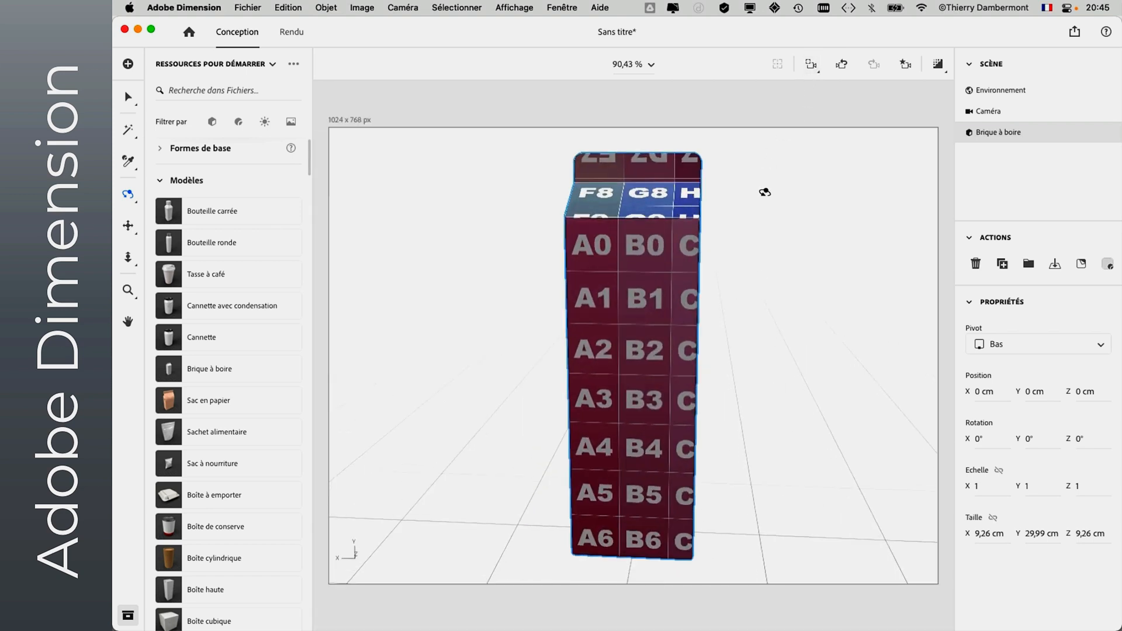
pyautogui.press('super+Tab')
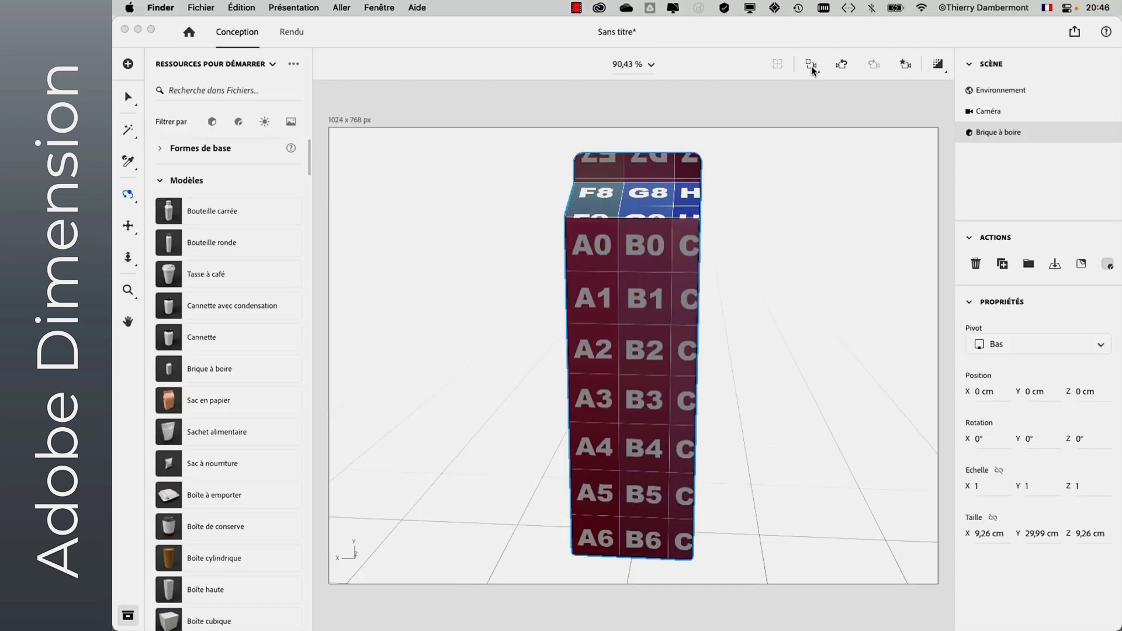
pyautogui.click(669, 288)
pyautogui.moveTo(580, 296); pyautogui.dragTo(730, 305)
# - Return to Photoshop and hide the Grille de textures layer
pyautogui.press('super+Tab')
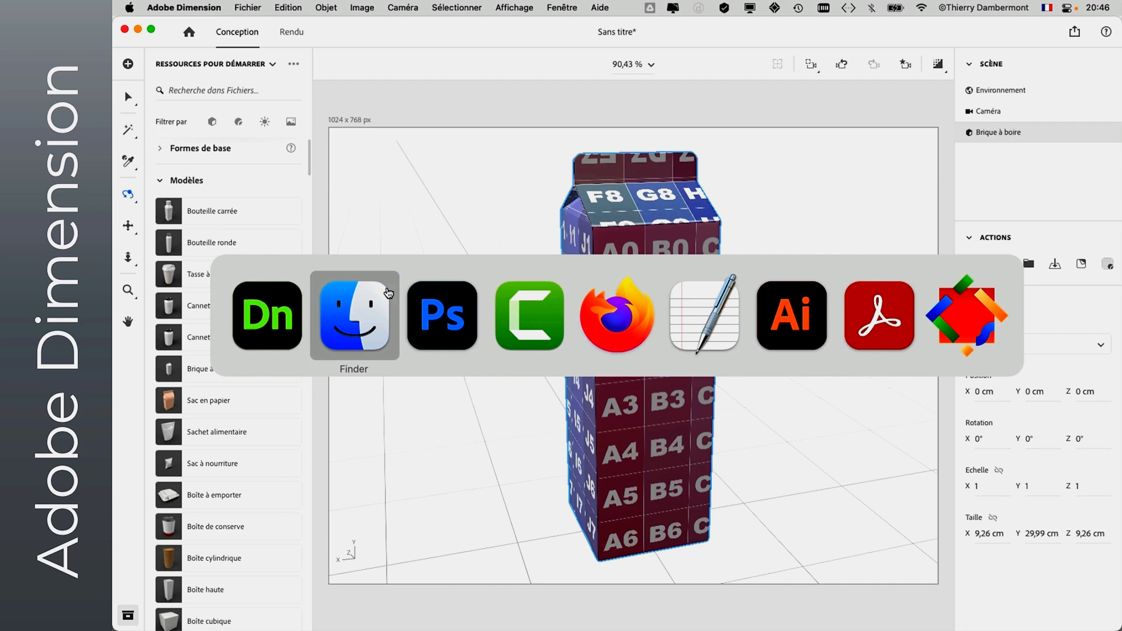
pyautogui.click(430, 312)
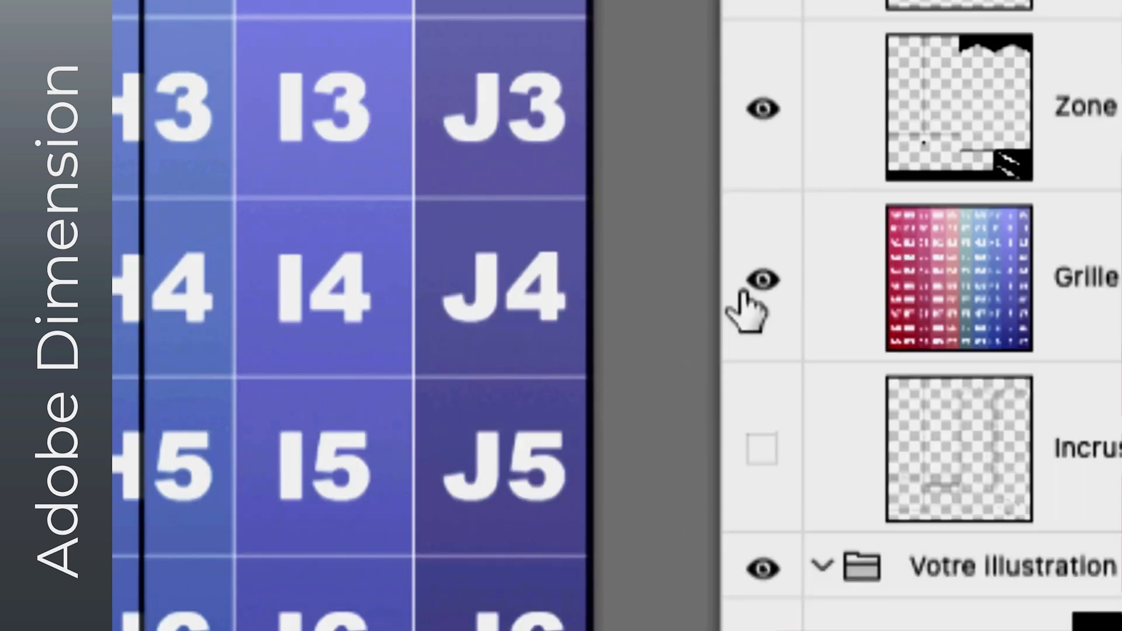
pyautogui.click(744, 292)
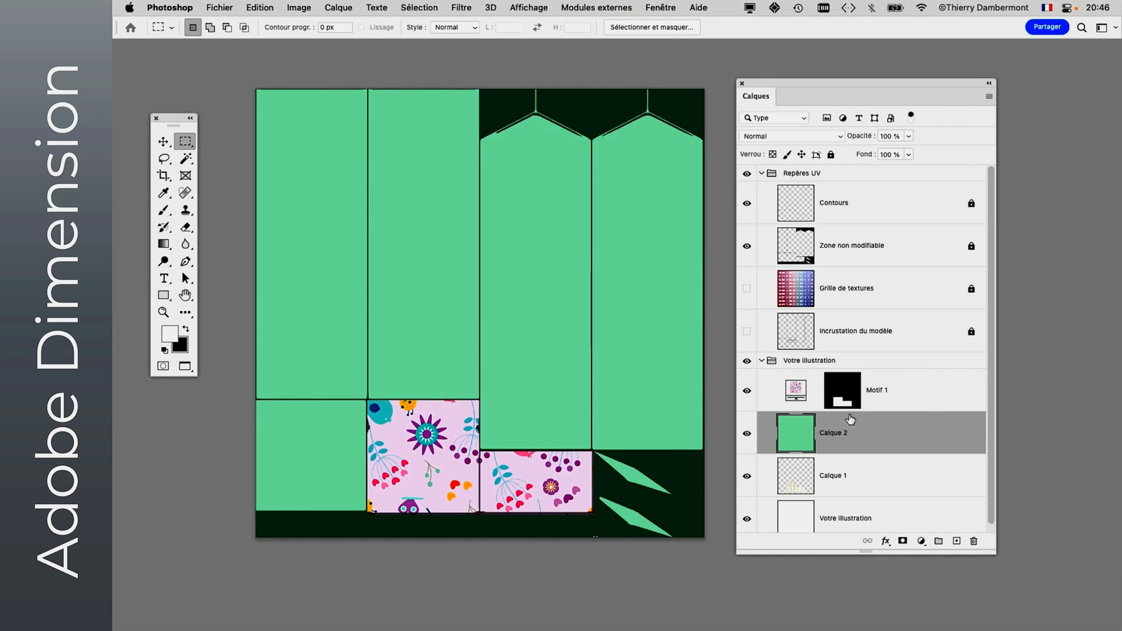
pyautogui.click(227, 7)
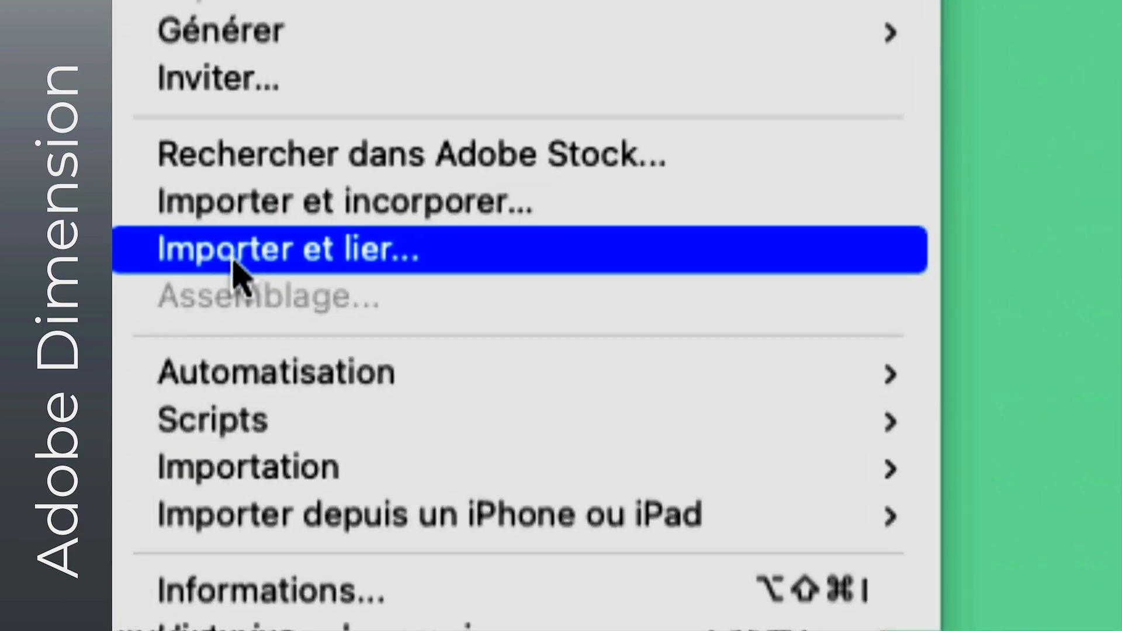
pyautogui.click(235, 263)
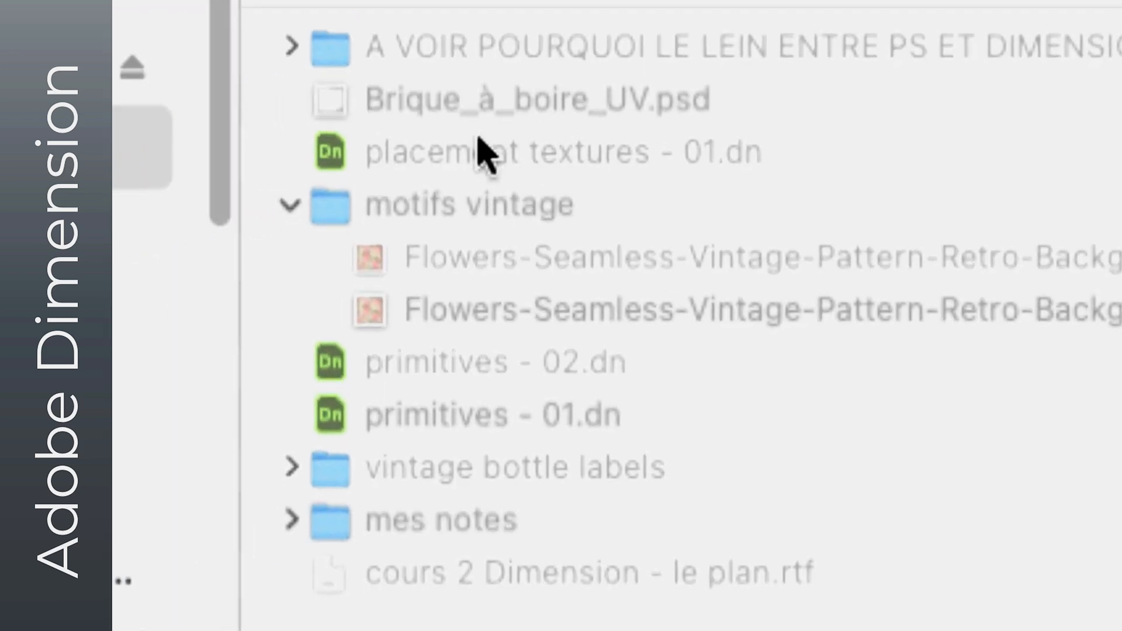
pyautogui.click(445, 285)
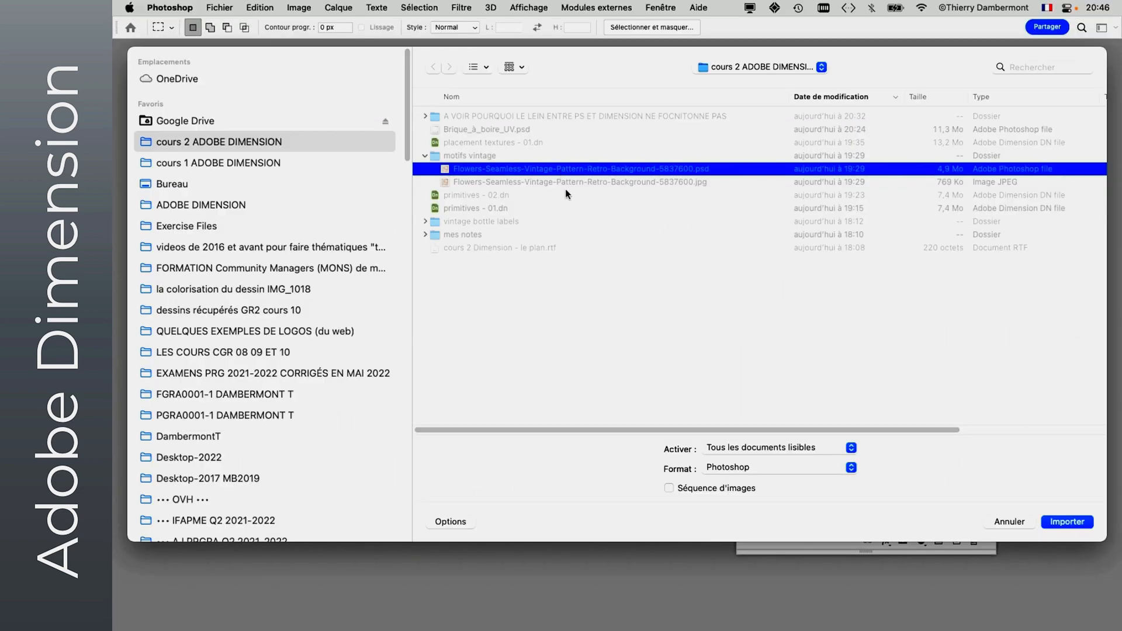
pyautogui.click(1065, 522)
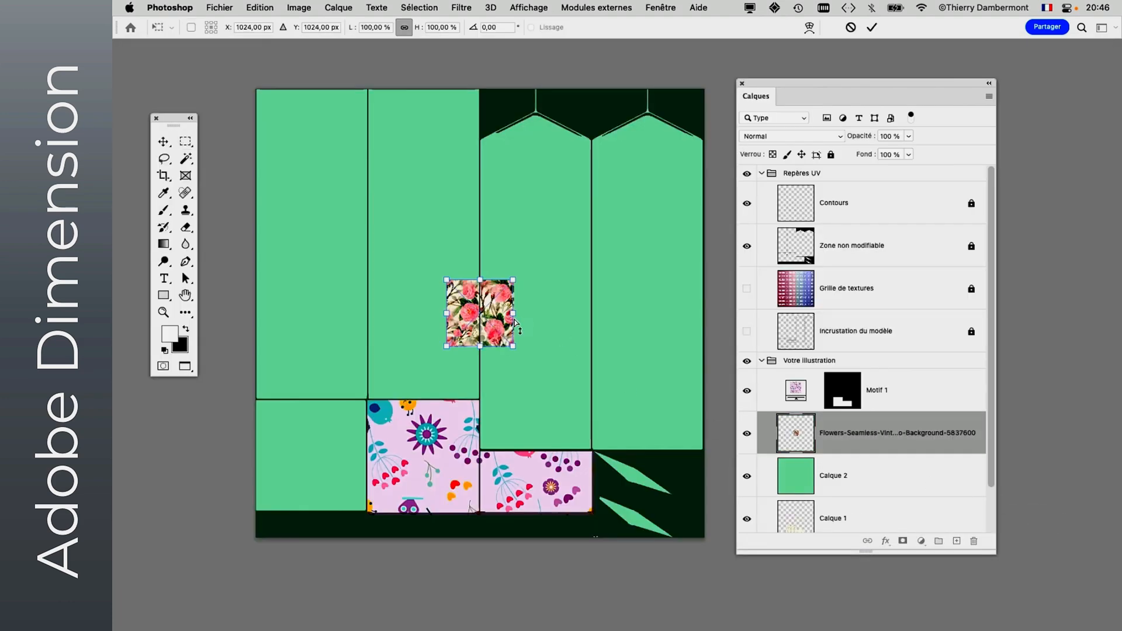
pyautogui.press('Escape')
# - Place HELIOTROPE.psd from the vintage bottle labels folder into the template as a linked file
pyautogui.click(232, 7)
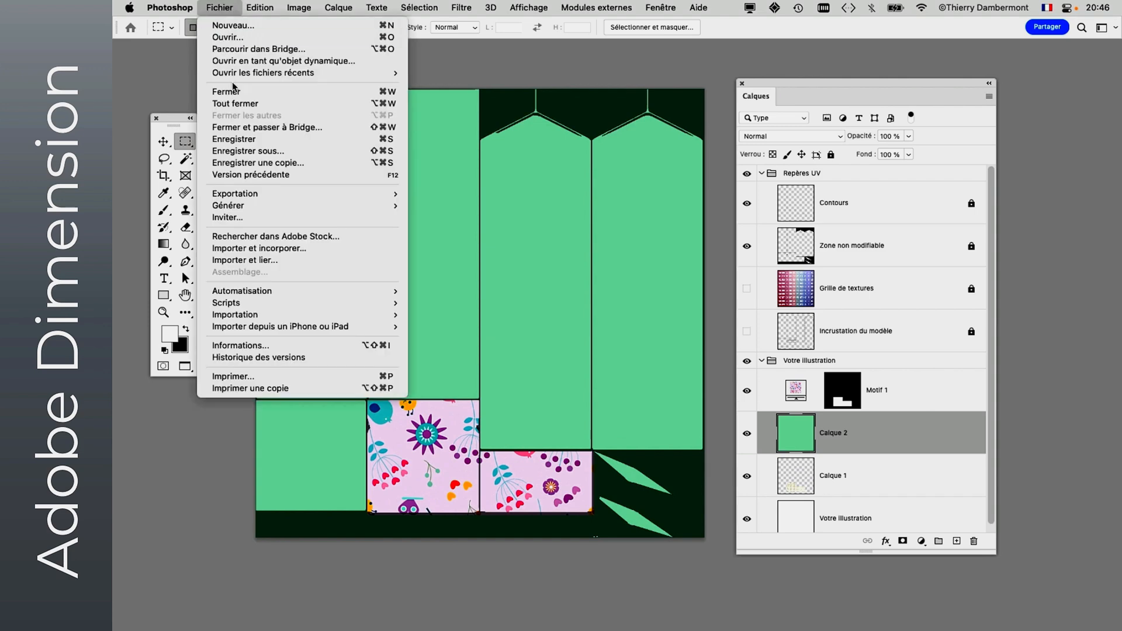
pyautogui.moveTo(242, 208)
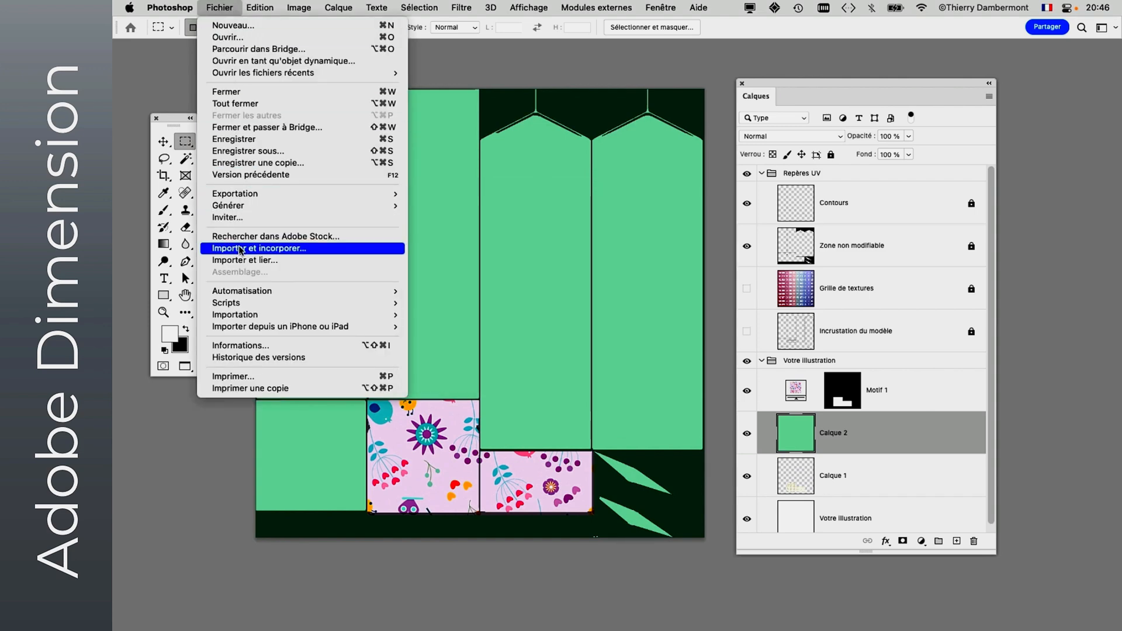
pyautogui.click(245, 260)
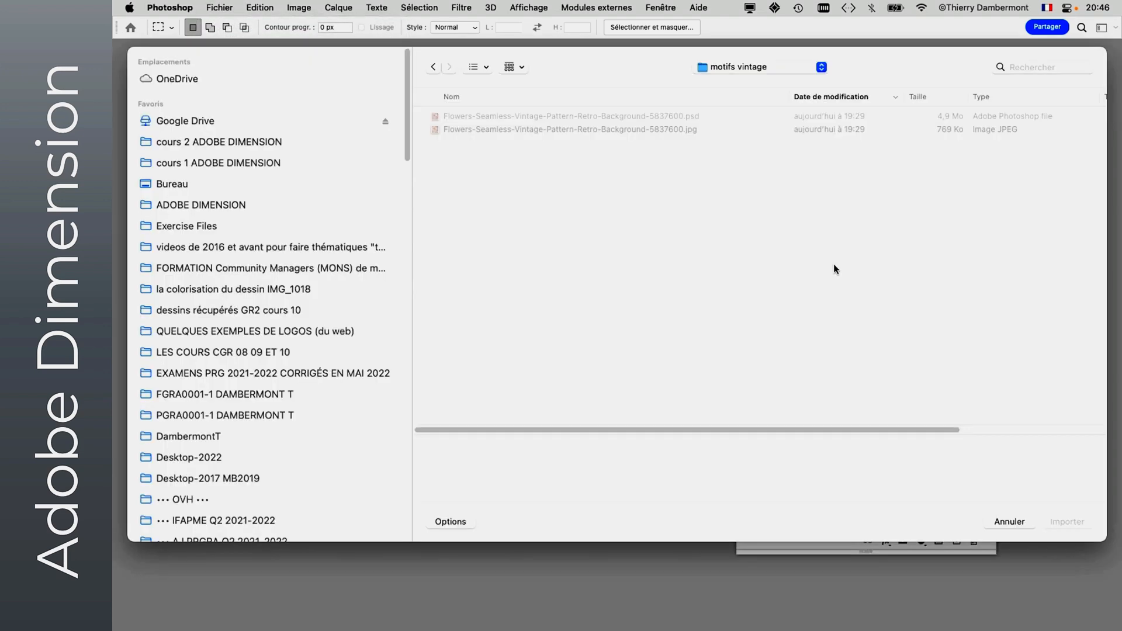
pyautogui.click(730, 69)
pyautogui.click(727, 79)
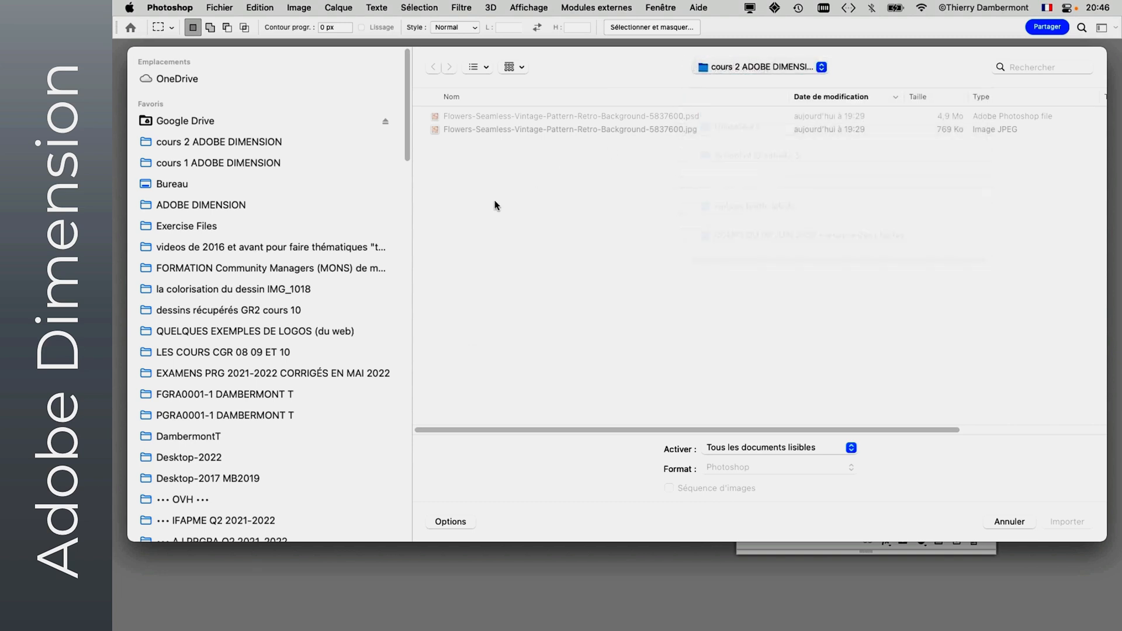
pyautogui.click(425, 222)
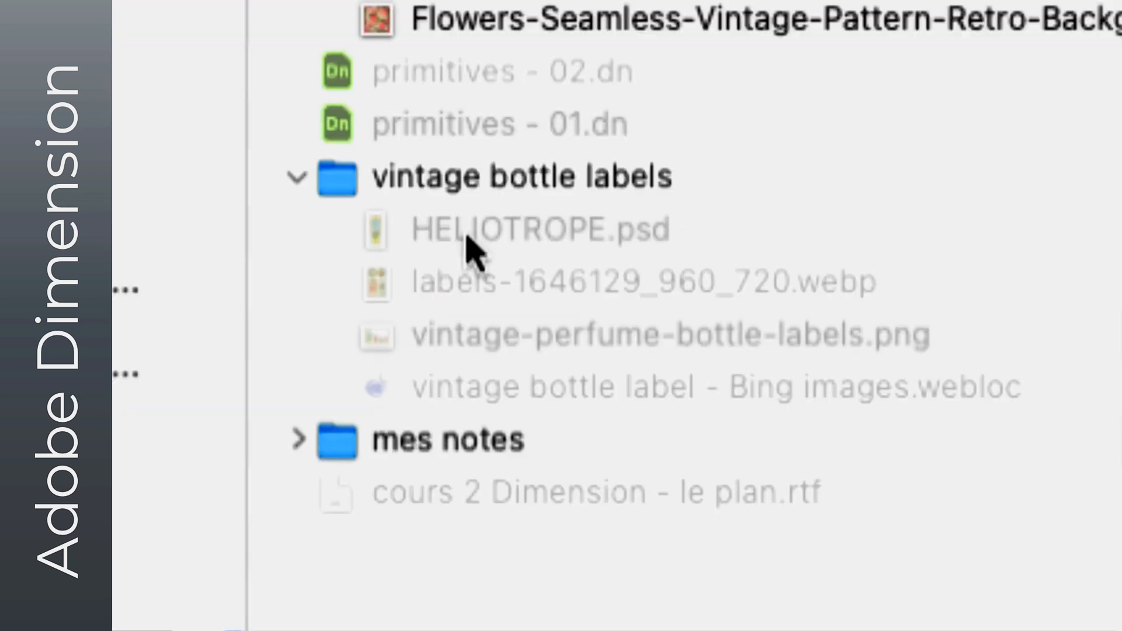
pyautogui.click(474, 249)
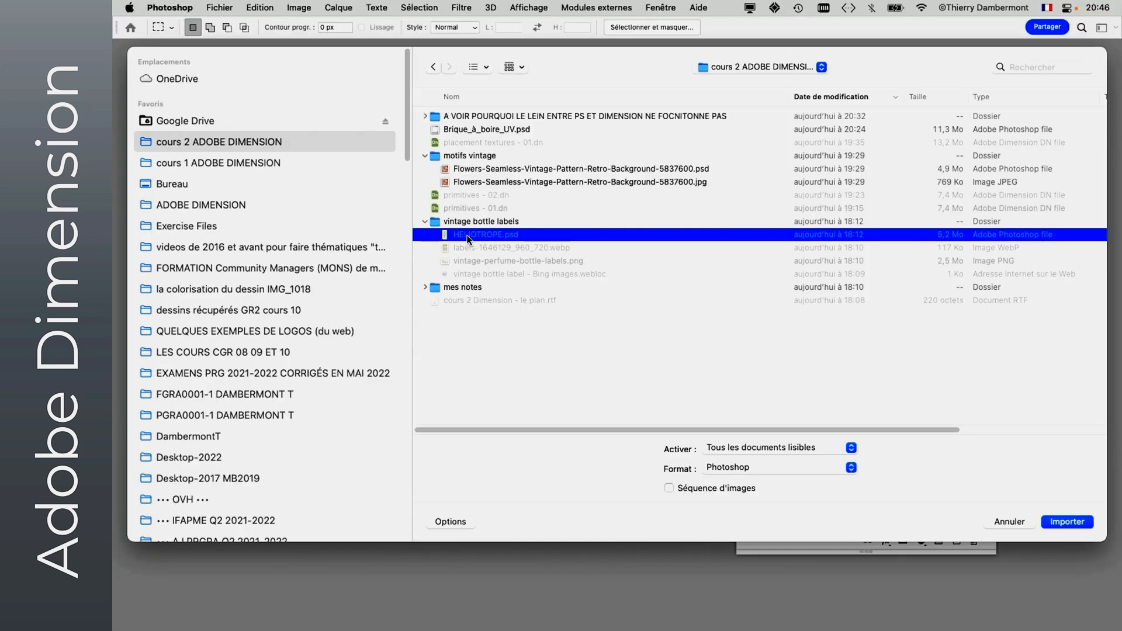
pyautogui.click(1065, 521)
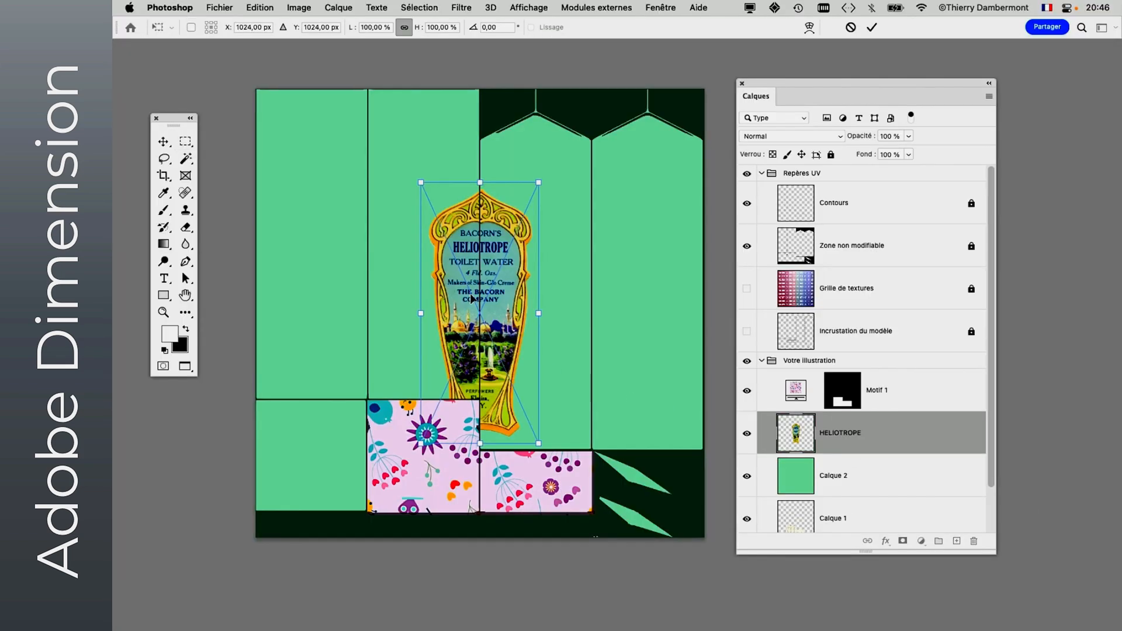
# - Scale the Heliotrope label to about 85% and place it on the first tall green face, around X 250 px, Y 674 px
pyautogui.moveTo(471, 295); pyautogui.dragTo(304, 218)
pyautogui.moveTo(372, 106); pyautogui.dragTo(352, 146)
pyautogui.moveTo(305, 181); pyautogui.dragTo(310, 161)
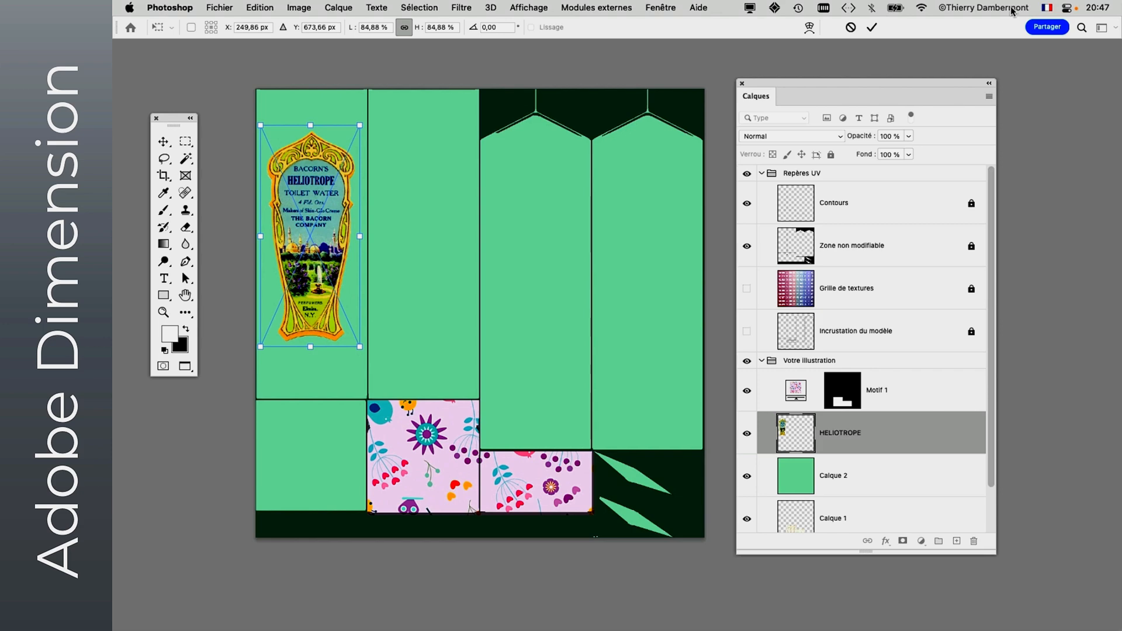
pyautogui.click(872, 26)
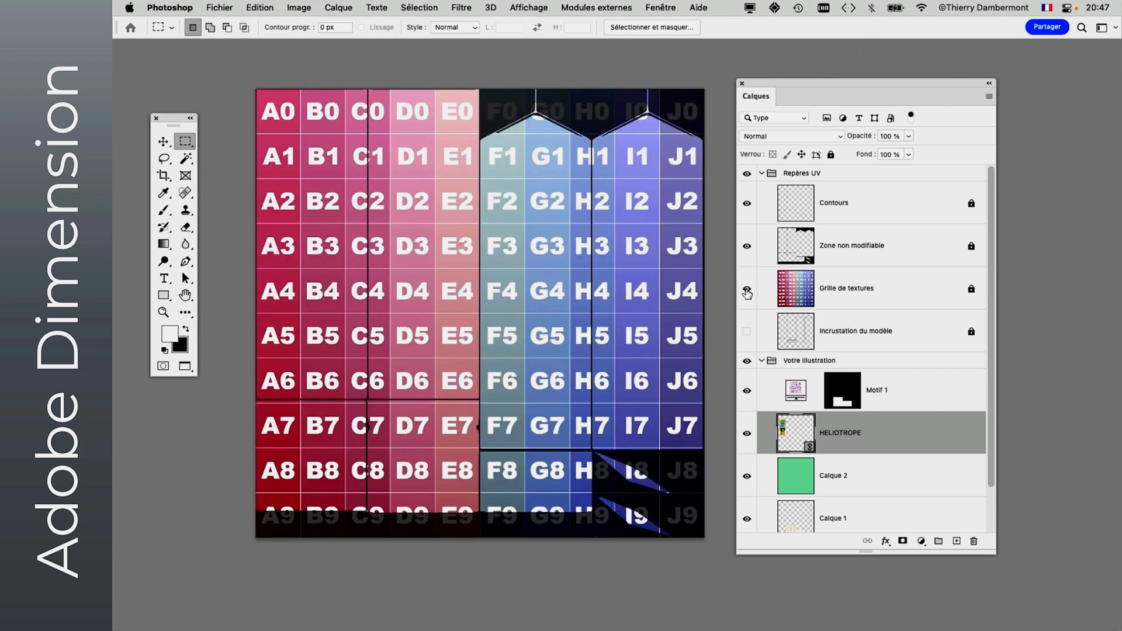
# - Compare the label's placement with the Grille de textures grid by toggling that layer, leaving it hidden
pyautogui.click(747, 291)
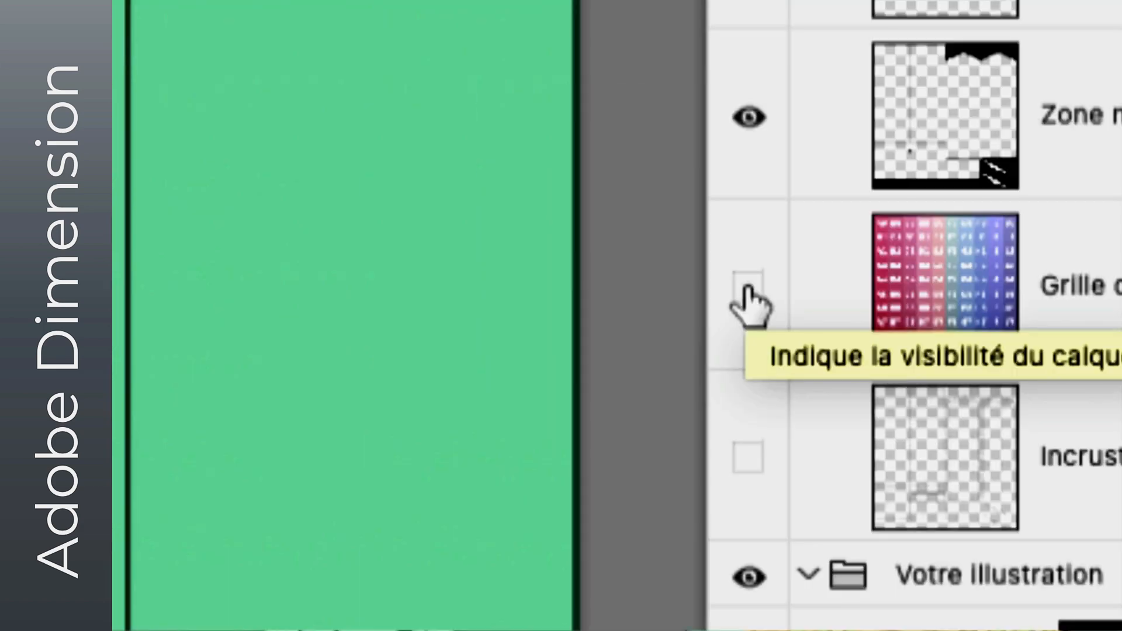
pyautogui.click(747, 290)
pyautogui.click(747, 289)
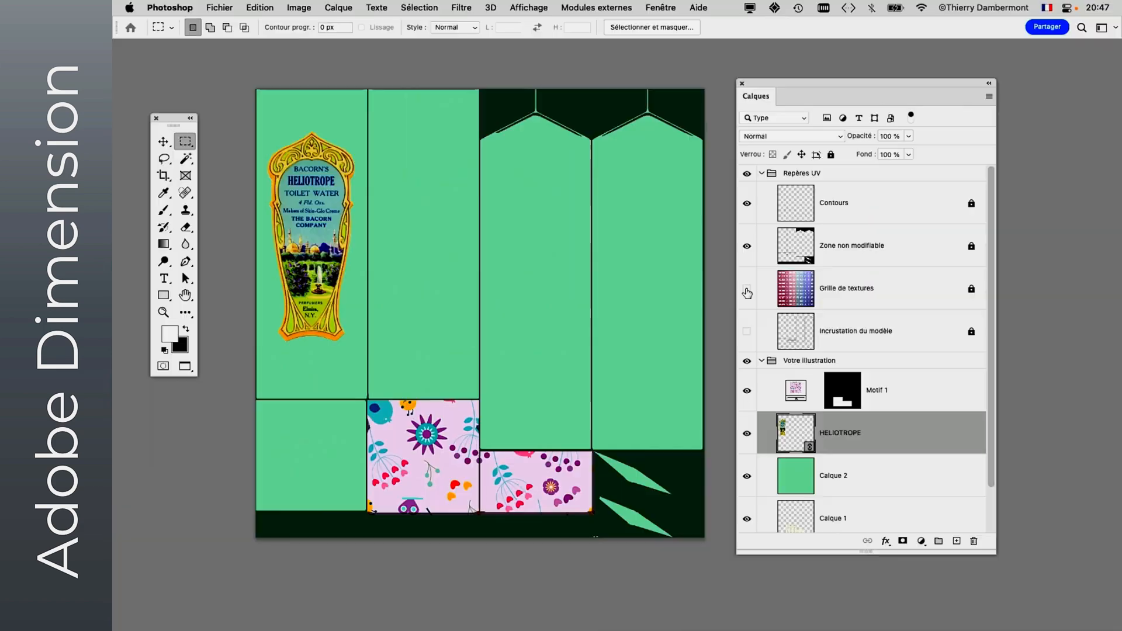
# - Switch to Dimension and inspect the Heliotrope label on the carton's front face from different angles
pyautogui.press('super+Tab')
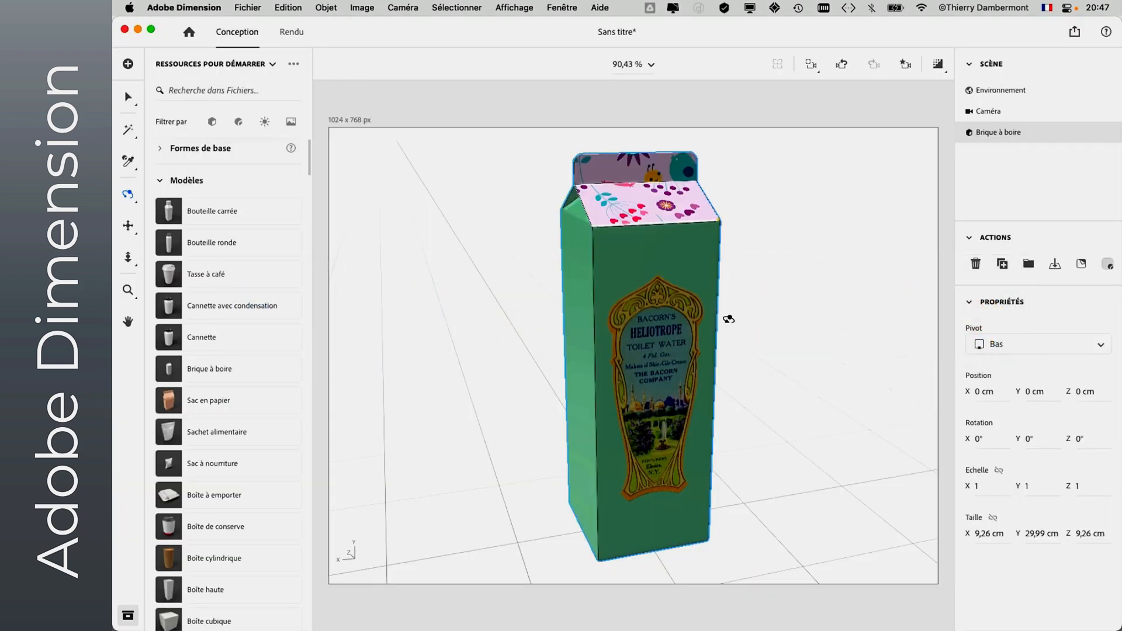
pyautogui.moveTo(725, 332); pyautogui.dragTo(766, 251)
pyautogui.moveTo(630, 258); pyautogui.dragTo(749, 278)
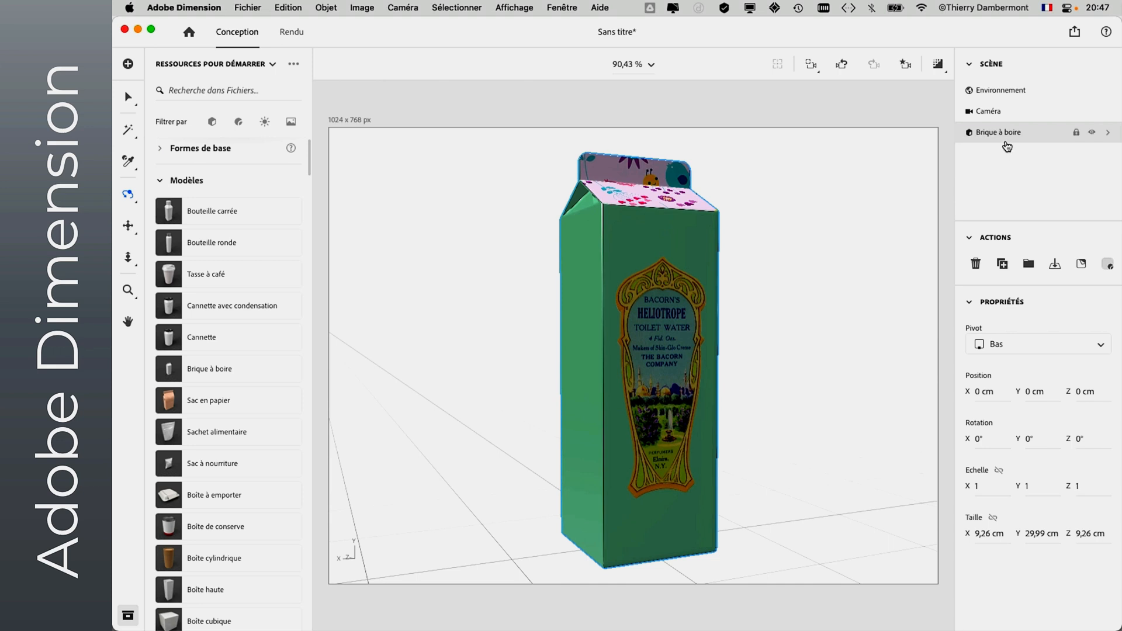
# - Orbit the carton to examine the metallic label overlay, and delete the Image 2 graphic from the carton
pyautogui.moveTo(754, 318); pyautogui.dragTo(741, 354)
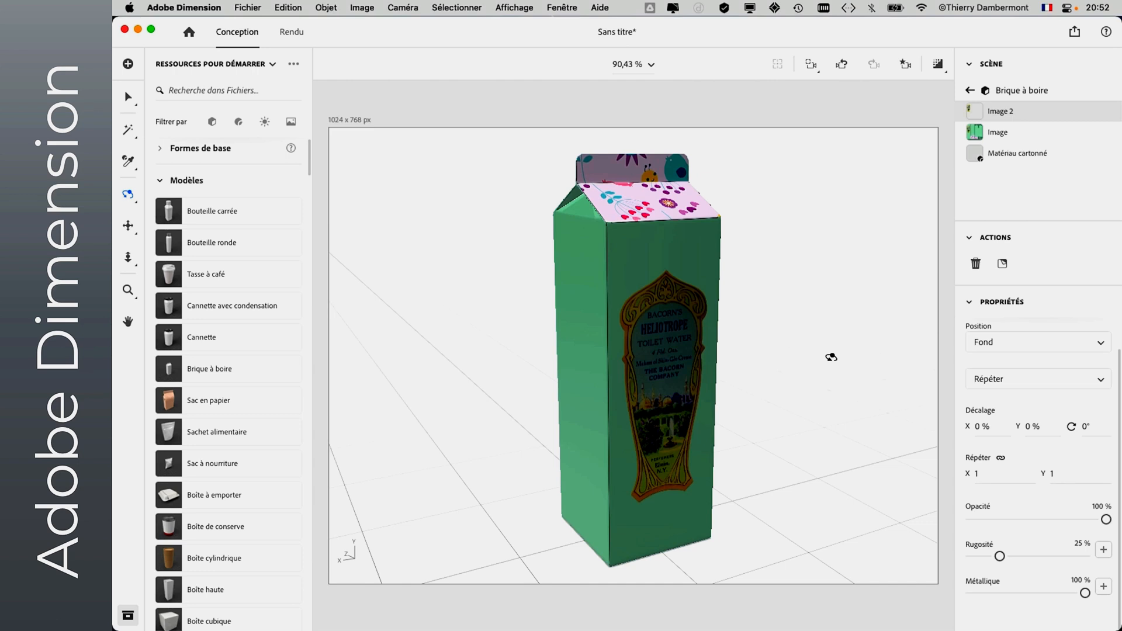
pyautogui.moveTo(715, 409); pyautogui.dragTo(812, 319)
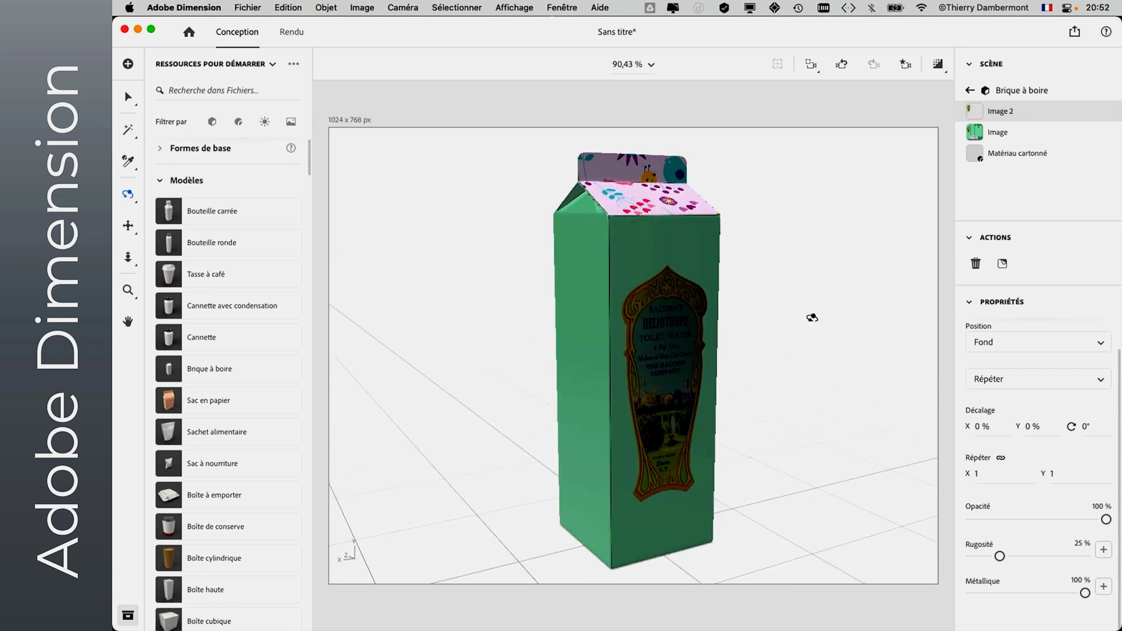
pyautogui.press('Delete')
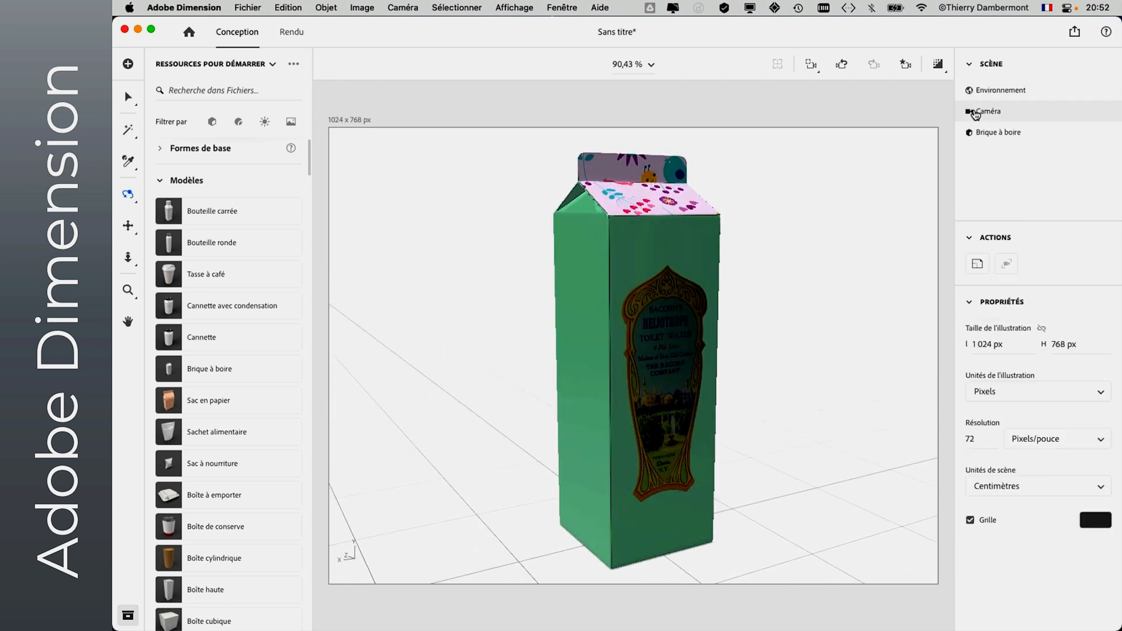
# - Switch to Photoshop and hide the windows of all other applications
pyautogui.press('super+Tab')
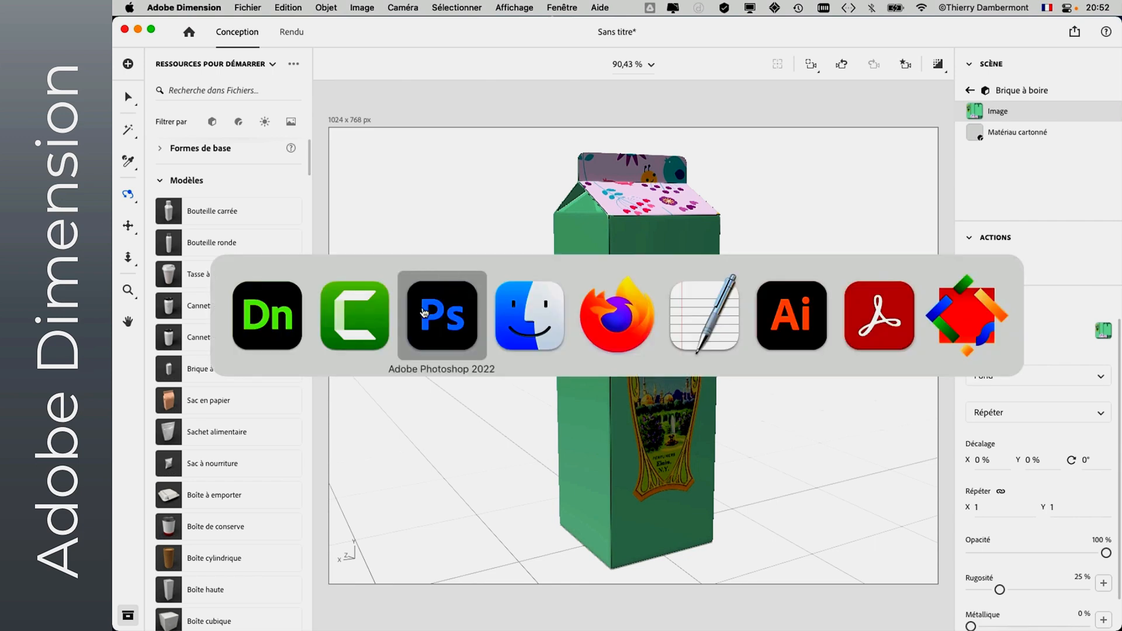
pyautogui.click(425, 318)
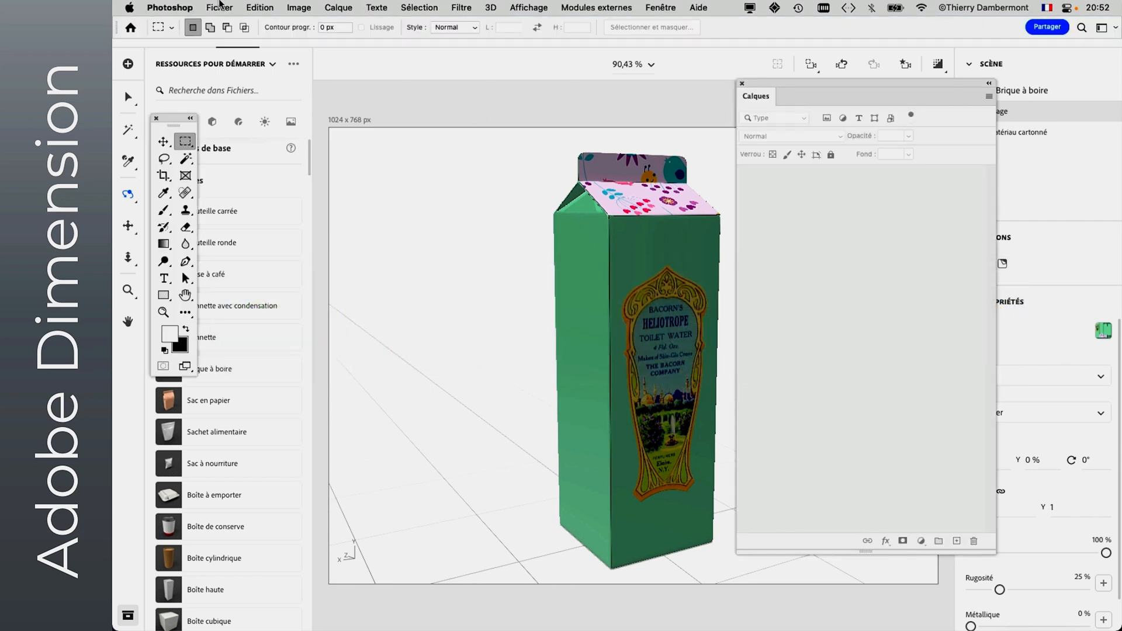
pyautogui.click(219, 7)
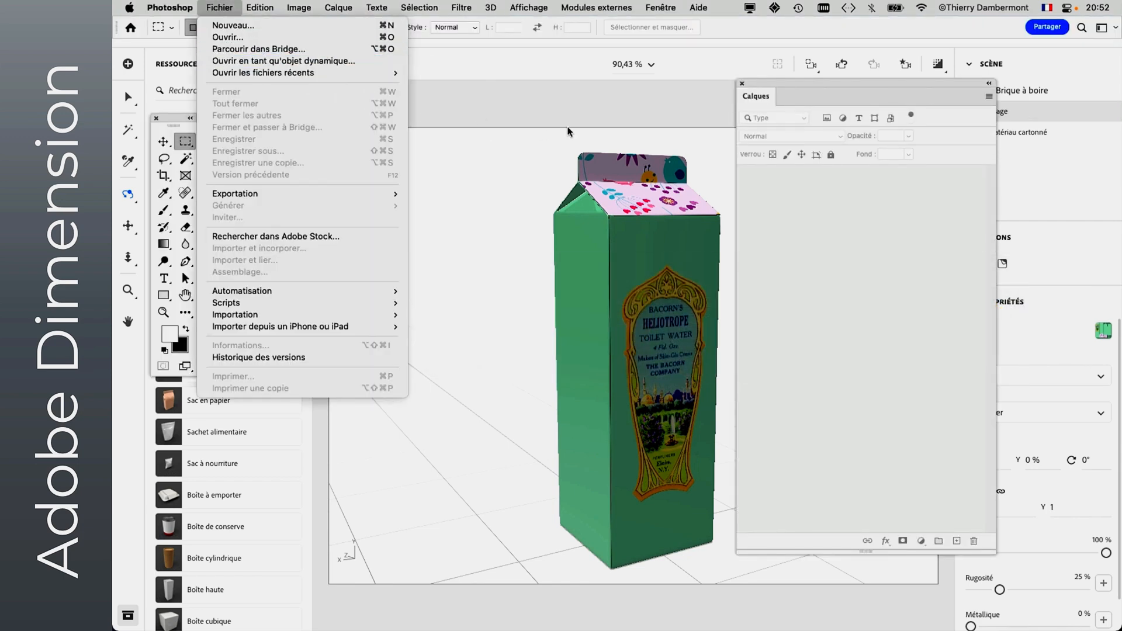
pyautogui.click(573, 102)
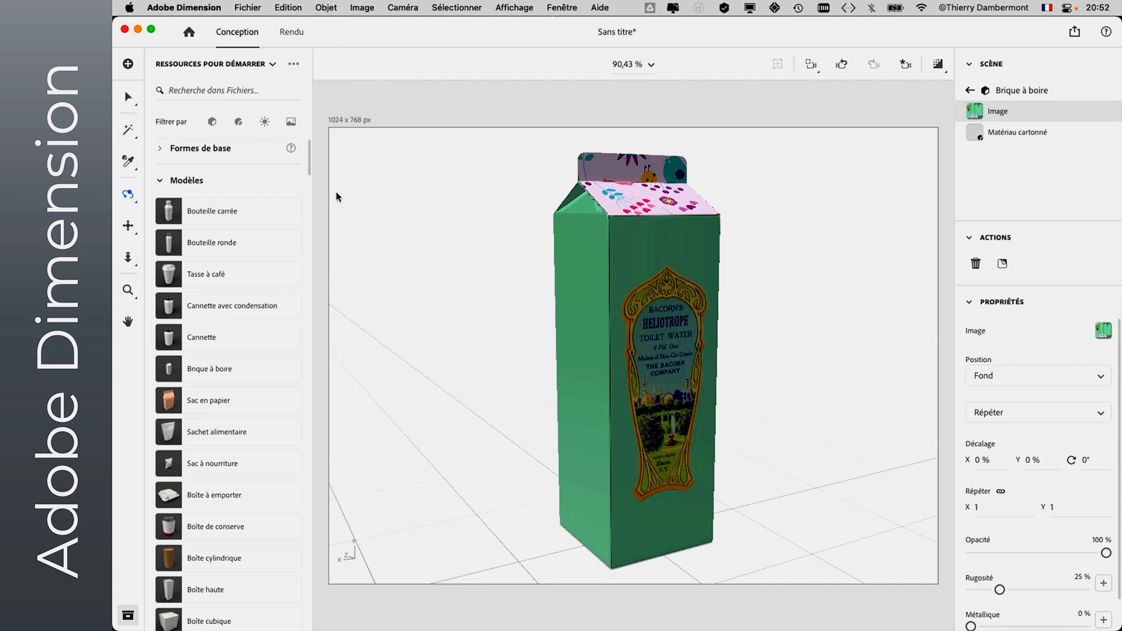
pyautogui.press('super+Tab')
pyautogui.press('super+alt+h')
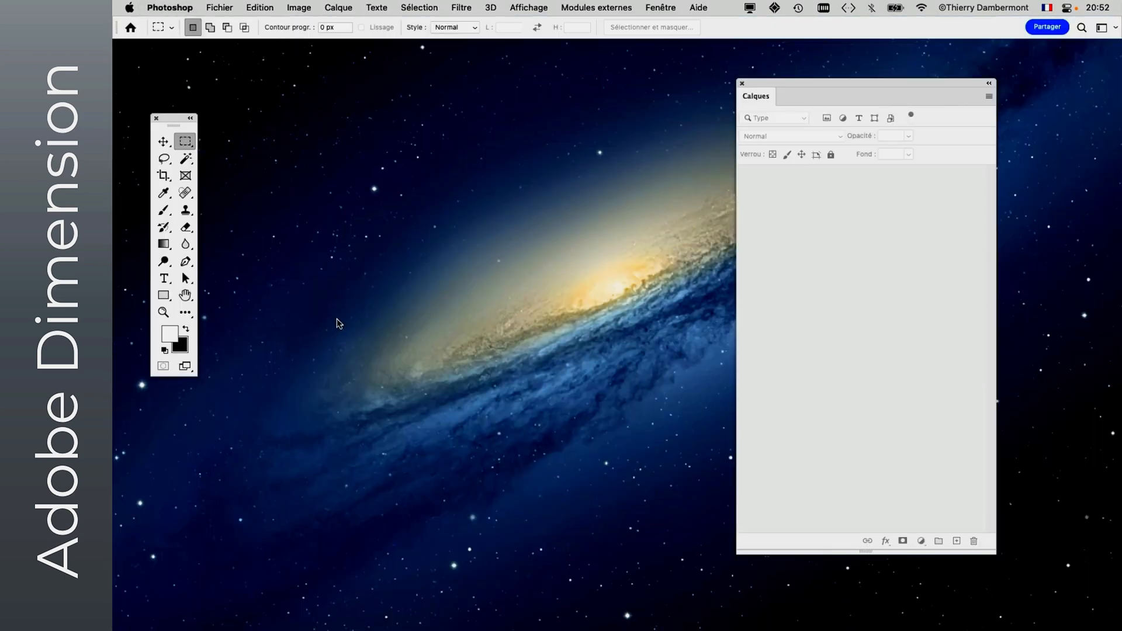
pyautogui.click(217, 7)
pyautogui.moveTo(234, 73)
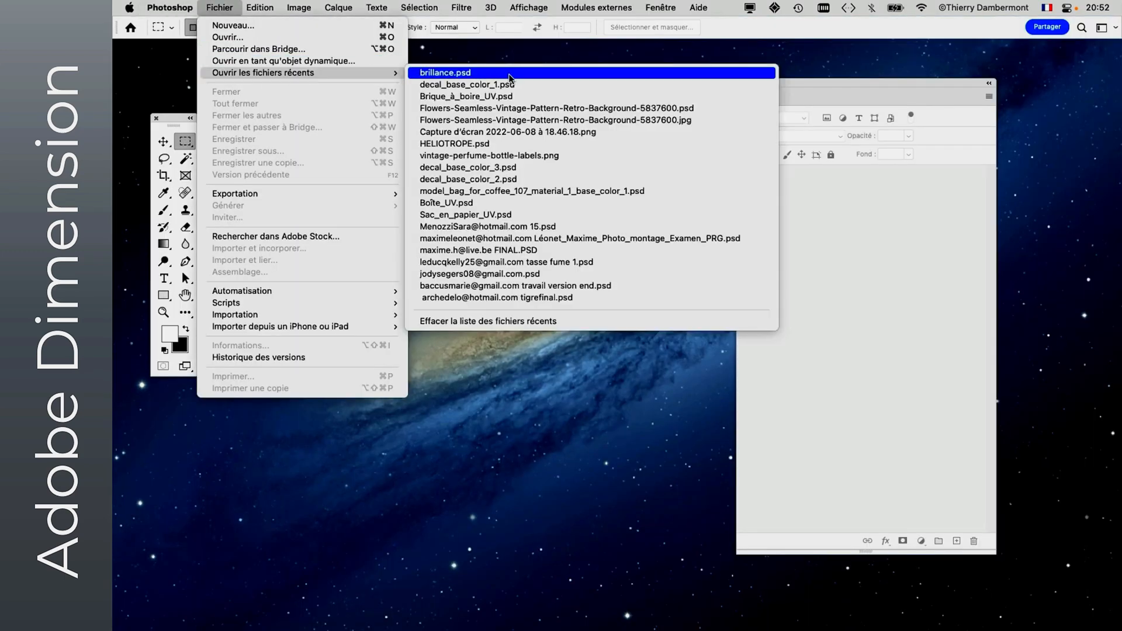
pyautogui.click(533, 97)
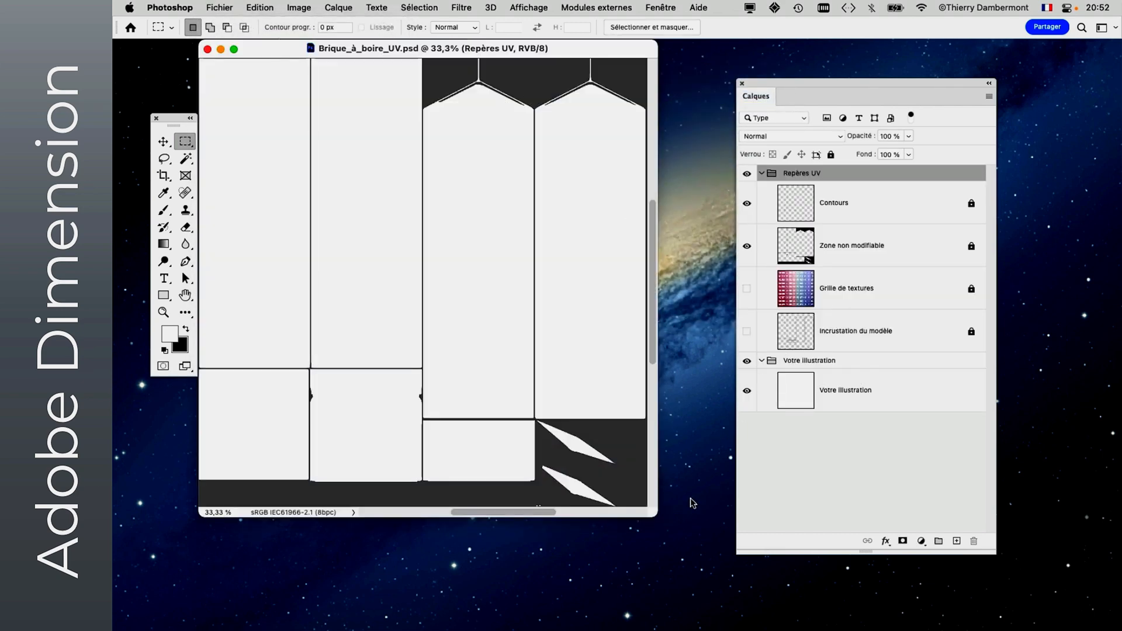
pyautogui.moveTo(659, 513); pyautogui.dragTo(711, 549)
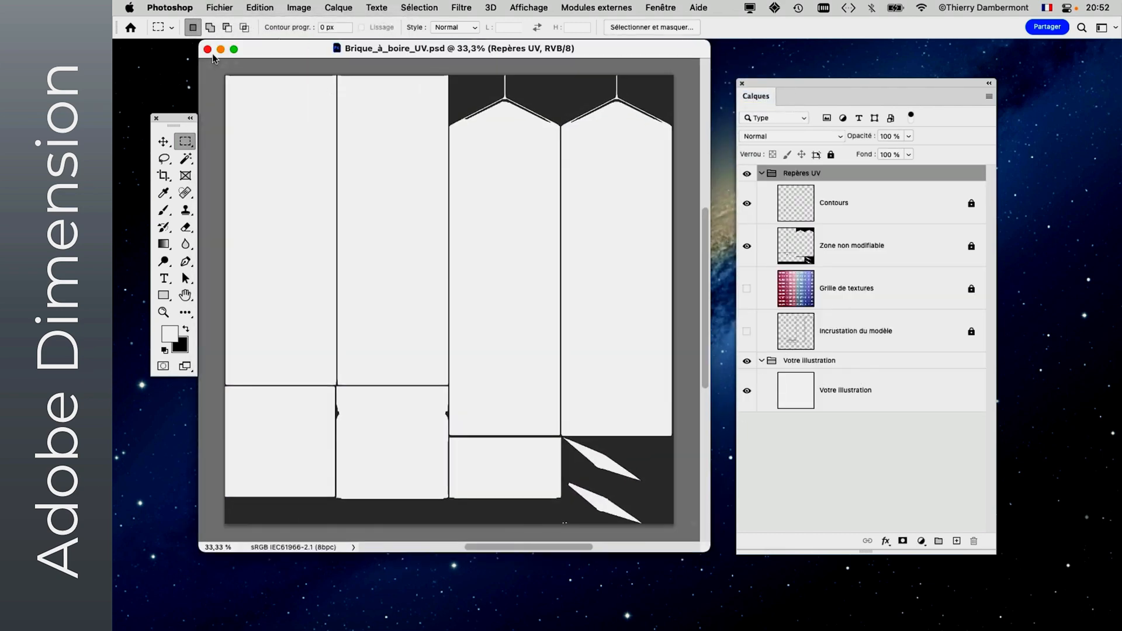
pyautogui.click(207, 49)
# - Open the recent file decal_base_color_1.psd, enlarge its window and move the Calques panel clear of the artwork
pyautogui.click(219, 8)
pyautogui.moveTo(358, 73)
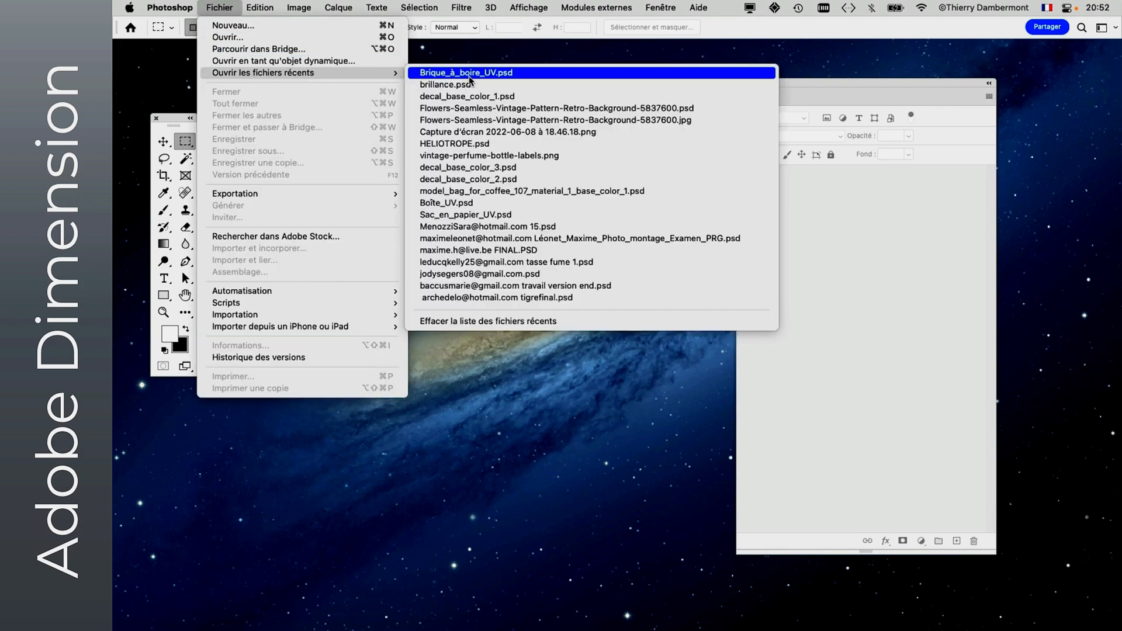
pyautogui.click(524, 98)
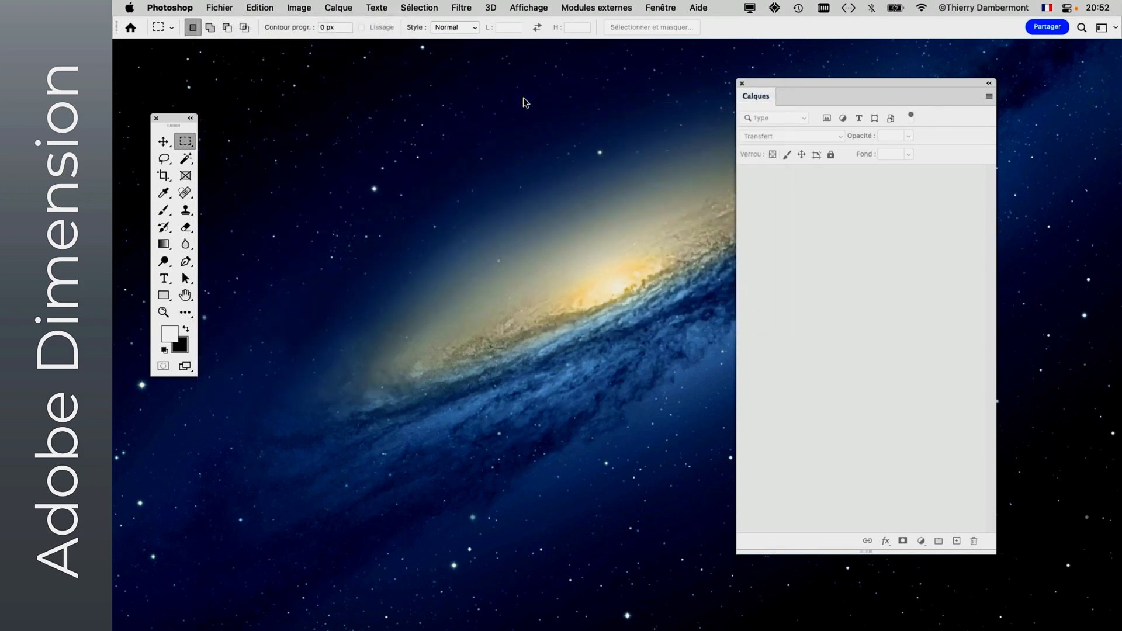
pyautogui.moveTo(655, 517); pyautogui.dragTo(888, 610)
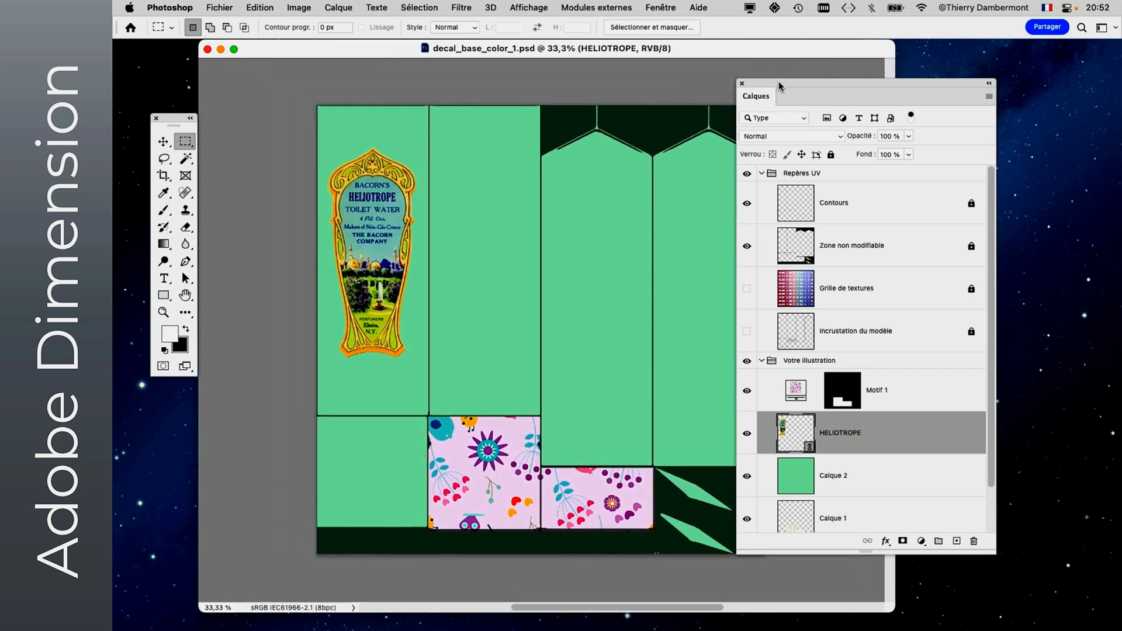
pyautogui.moveTo(780, 86); pyautogui.dragTo(884, 56)
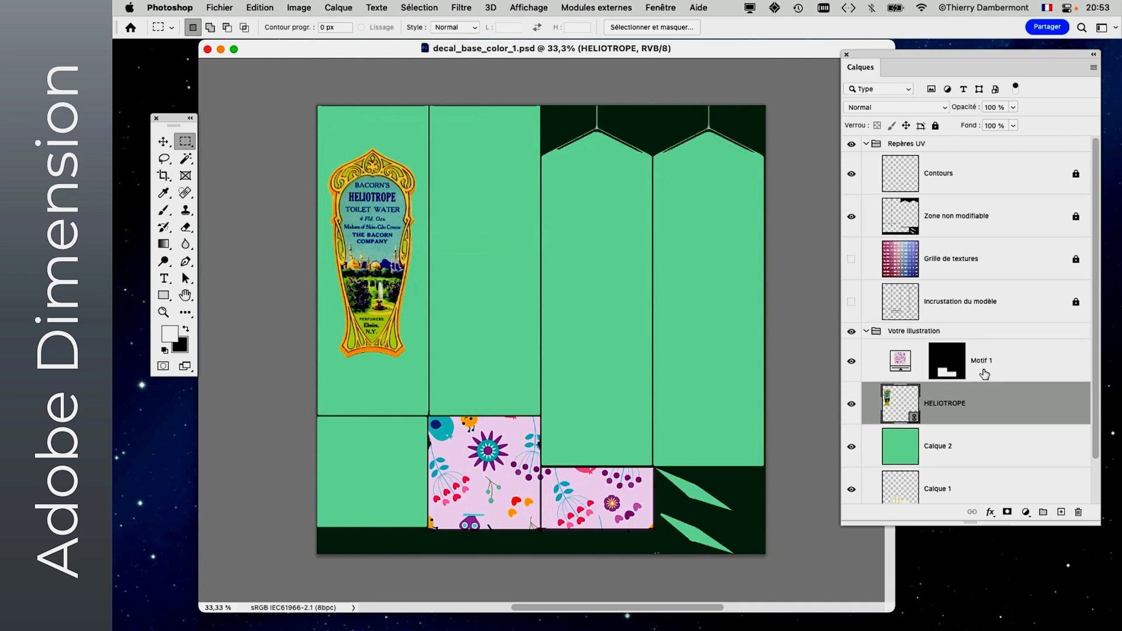
# - Hide Calque 2, Calque 1, the Votre illustration layer, Contours, Zone non modifiable and Motif 1, leaving only the HELIOTROPE artwork displayed
pyautogui.scroll(-3, 982, 374)
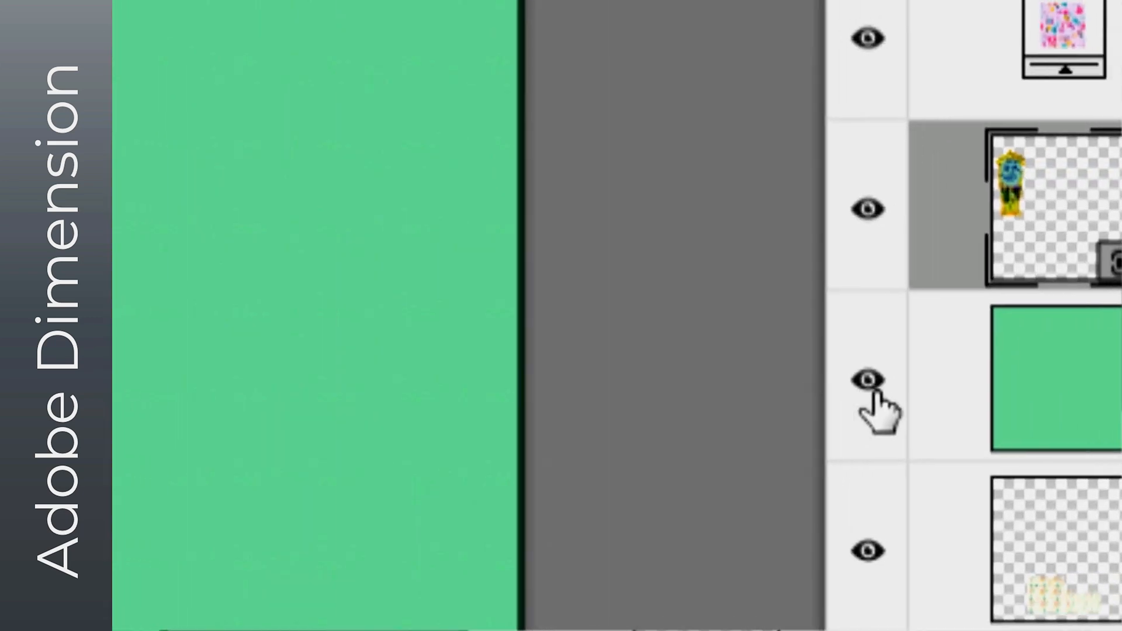
pyautogui.click(509, 500)
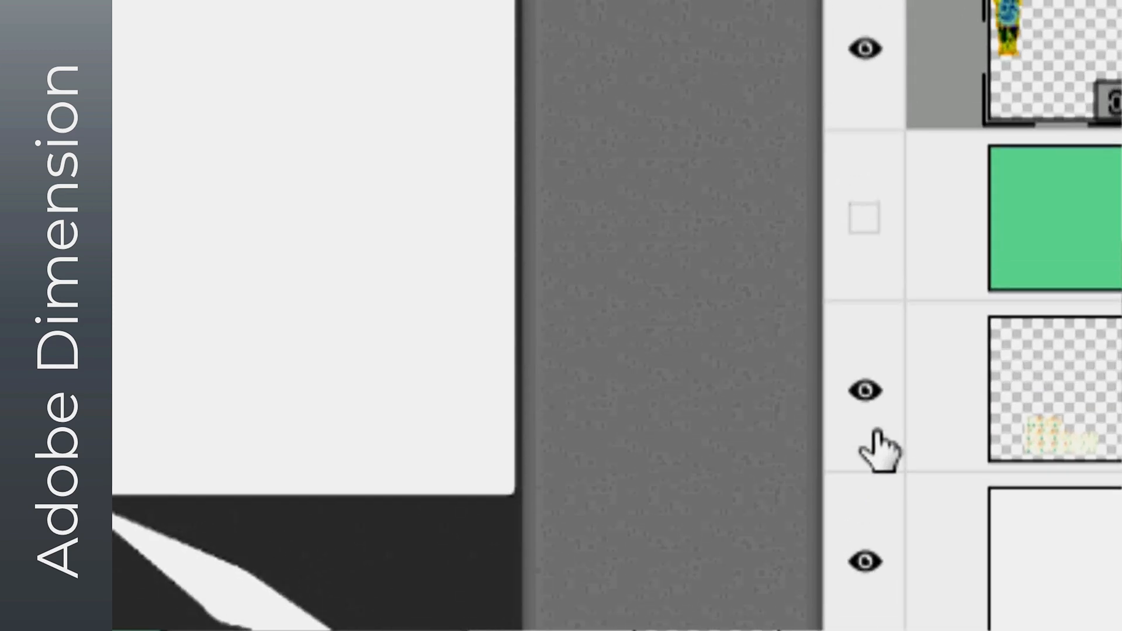
pyautogui.click(702, 548)
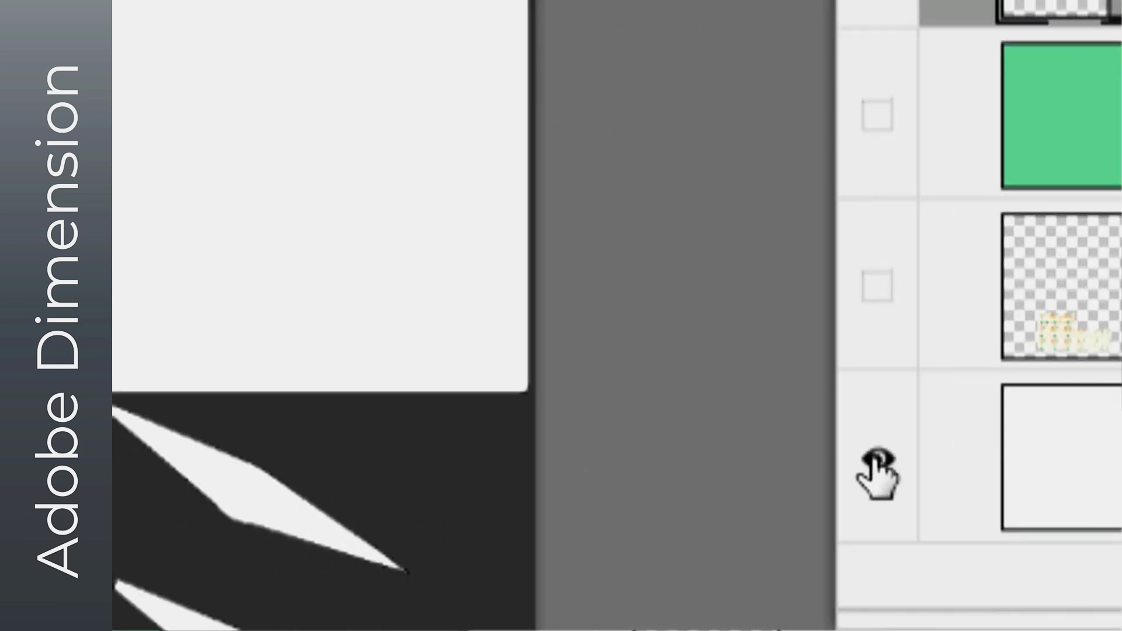
pyautogui.click(818, 465)
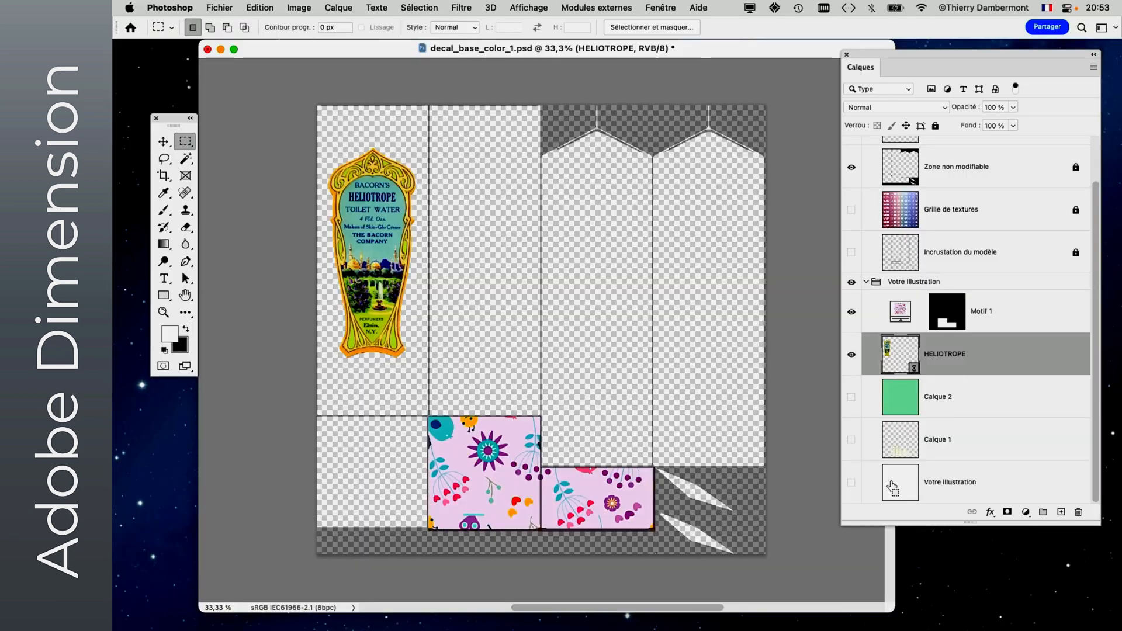
pyautogui.scroll(2, 942, 427)
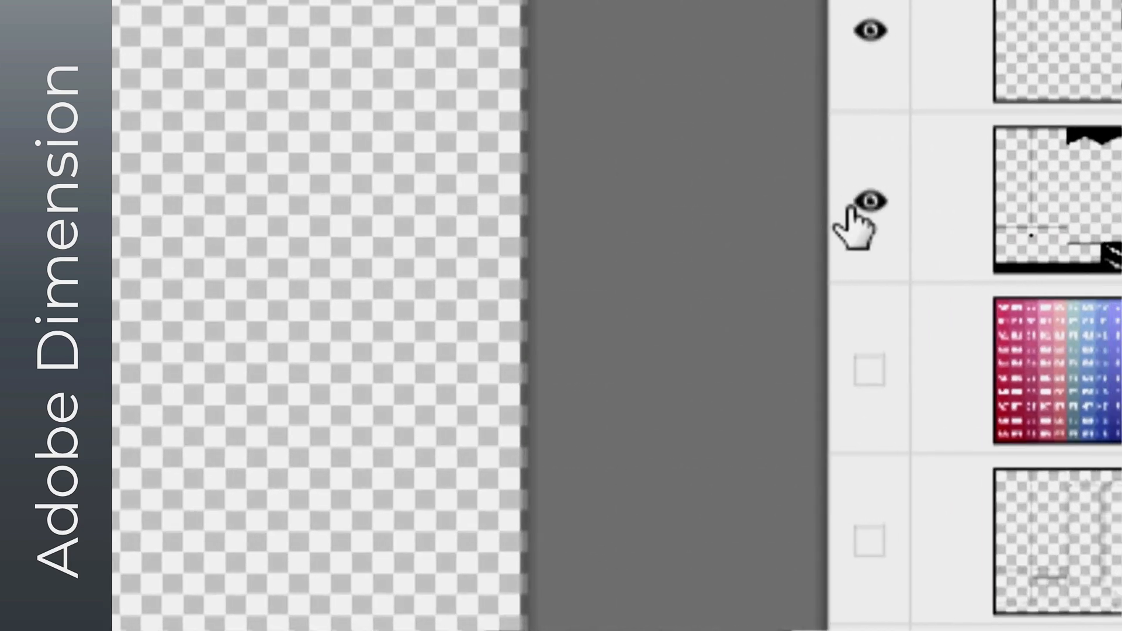
pyautogui.click(854, 210)
pyautogui.click(868, 37)
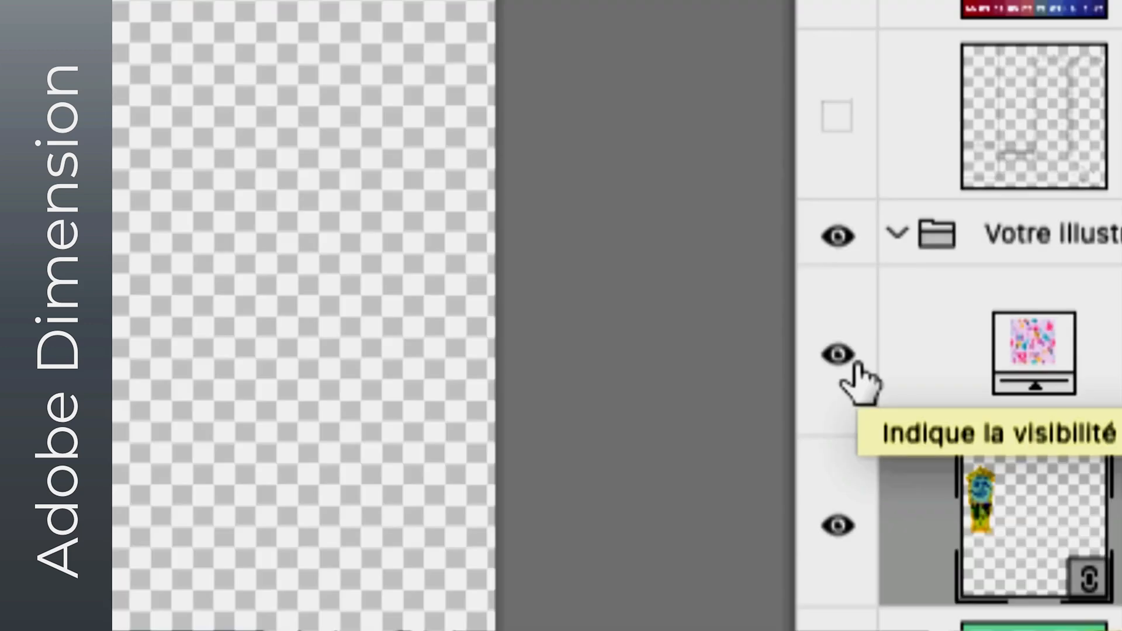
pyautogui.click(854, 365)
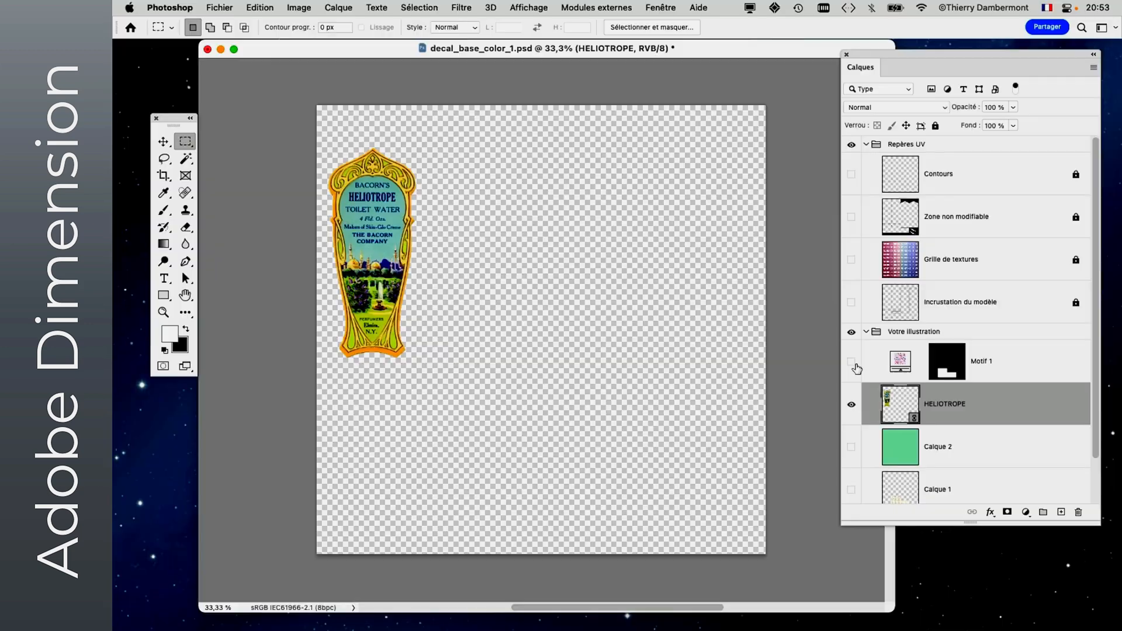
# - Save the document as "decal_base_color_1 - etiquette seule.psd" in Photoshop format in the cours 2 ADOBE DIMENSION folder
pyautogui.click(219, 7)
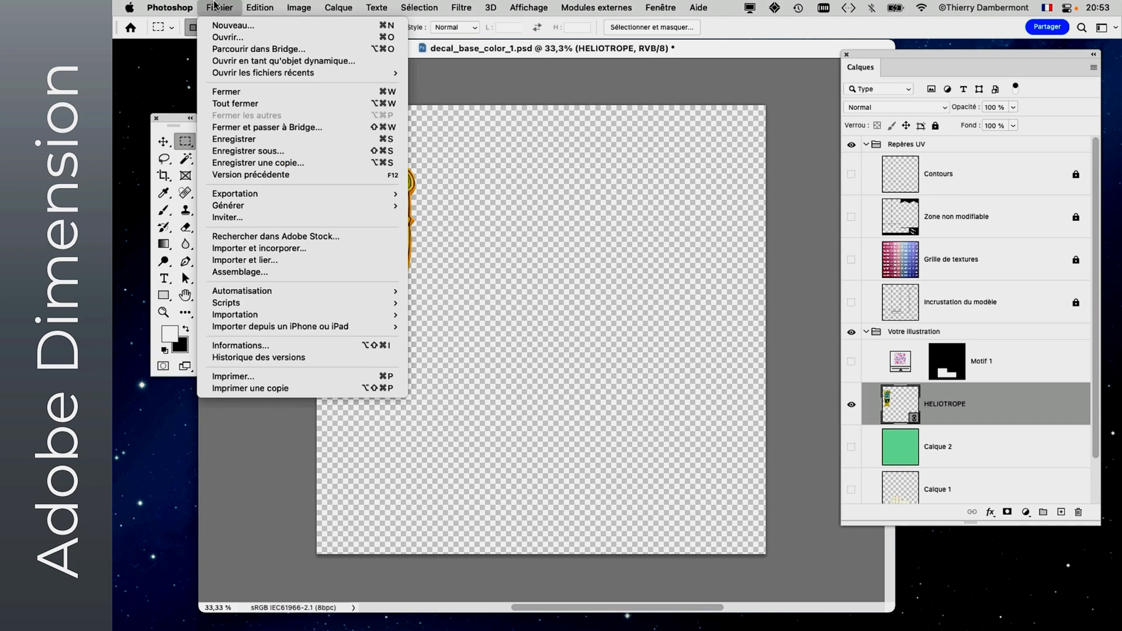
pyautogui.click(270, 154)
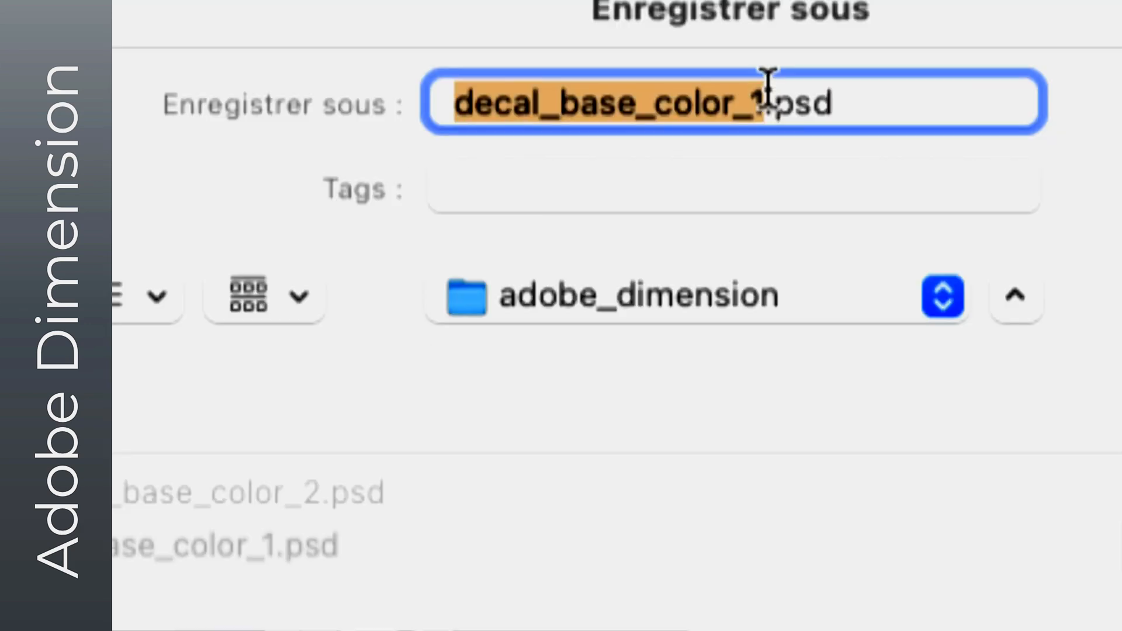
pyautogui.click(767, 93)
pyautogui.write('- ')
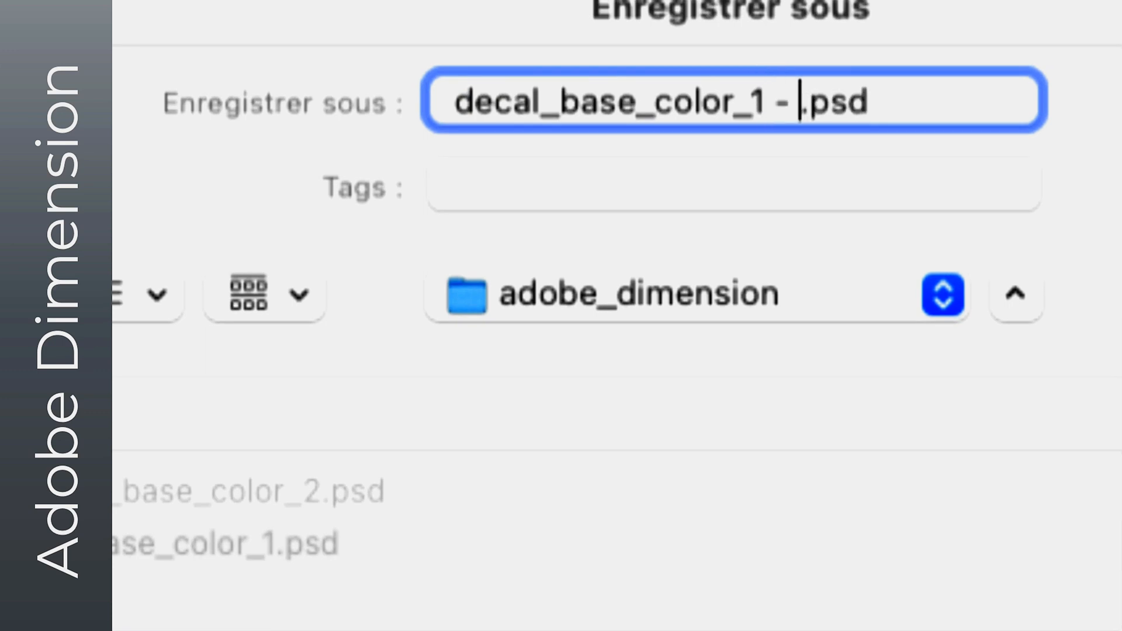
pyautogui.write('etiquette s')
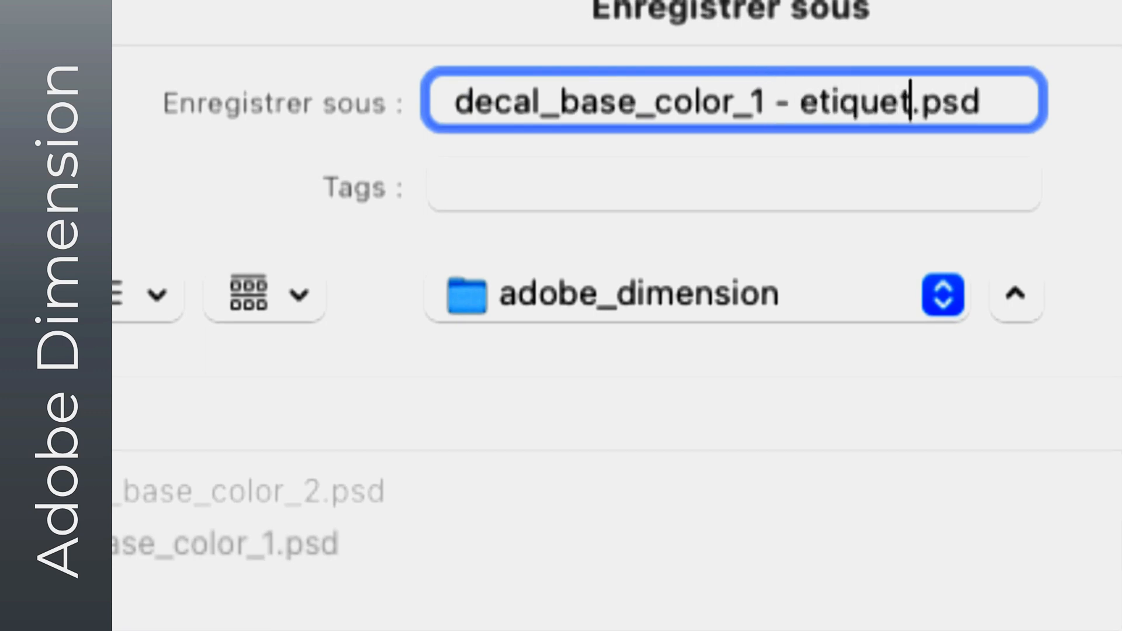
pyautogui.write('eule')
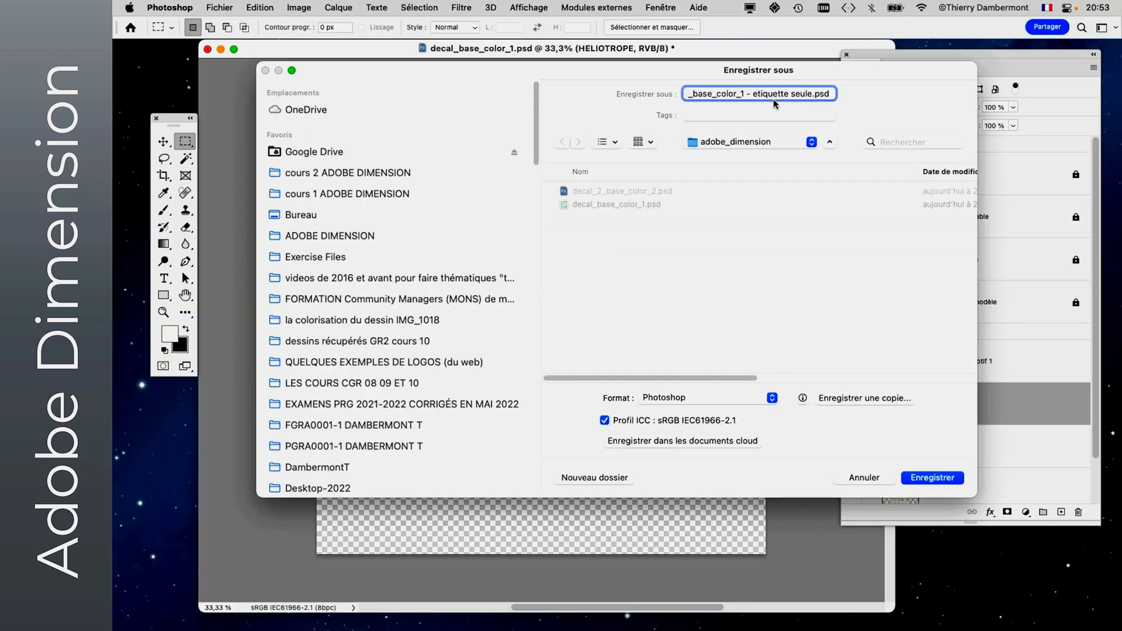
pyautogui.click(317, 175)
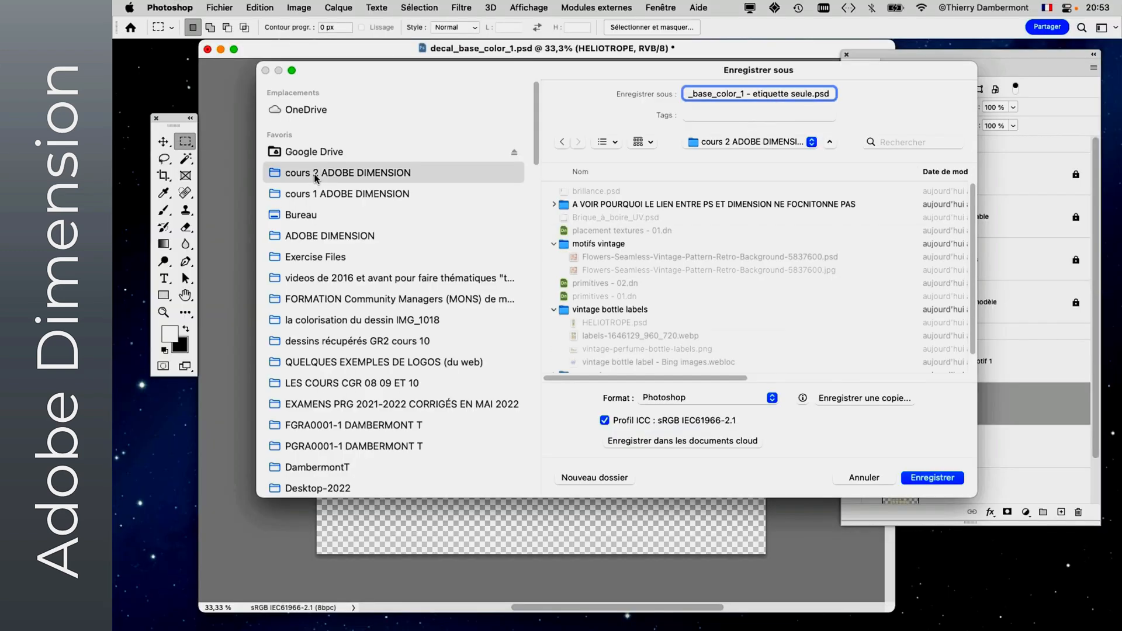
pyautogui.click(932, 478)
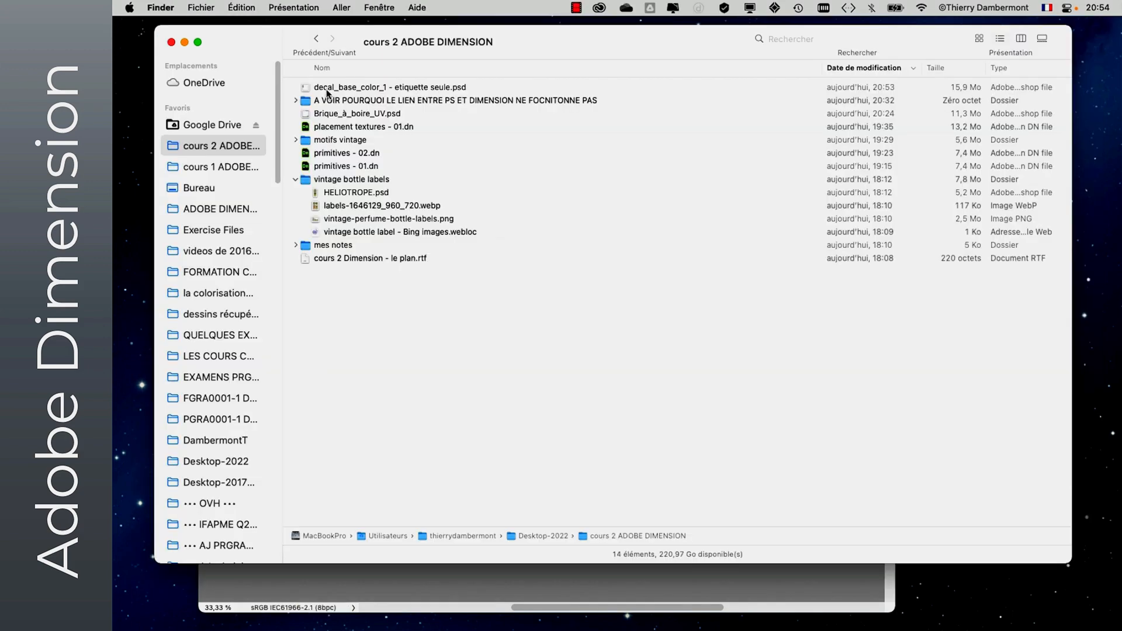
# - Check the label-only PSD in the cours 2 ADOBE DIMENSION folder in Finder, and return to Photoshop
pyautogui.click(326, 89)
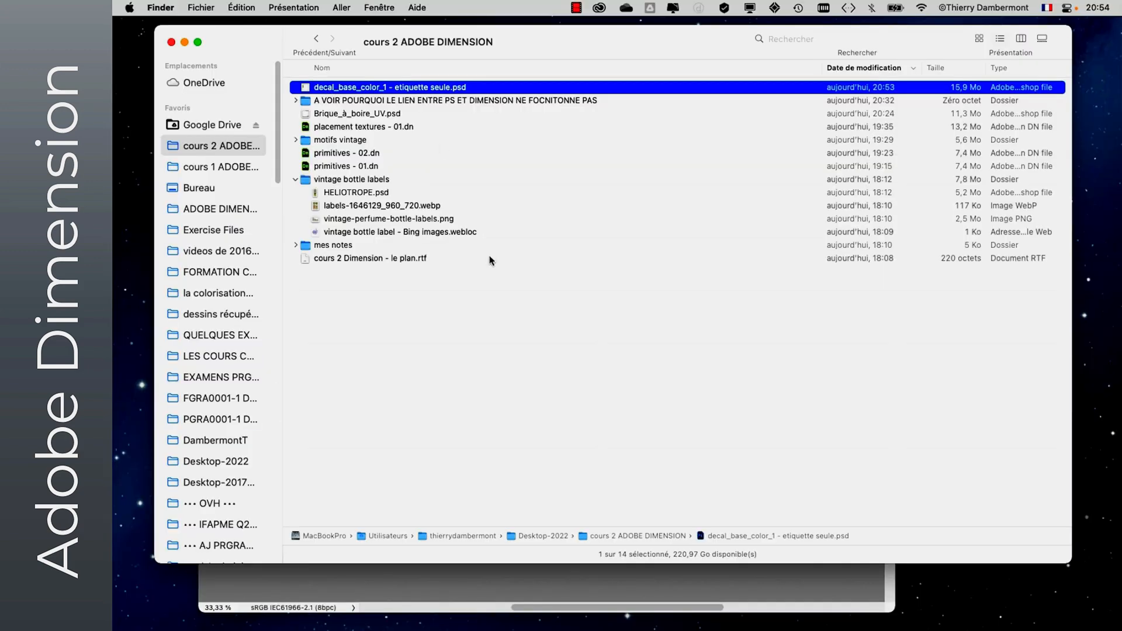
pyautogui.click(583, 329)
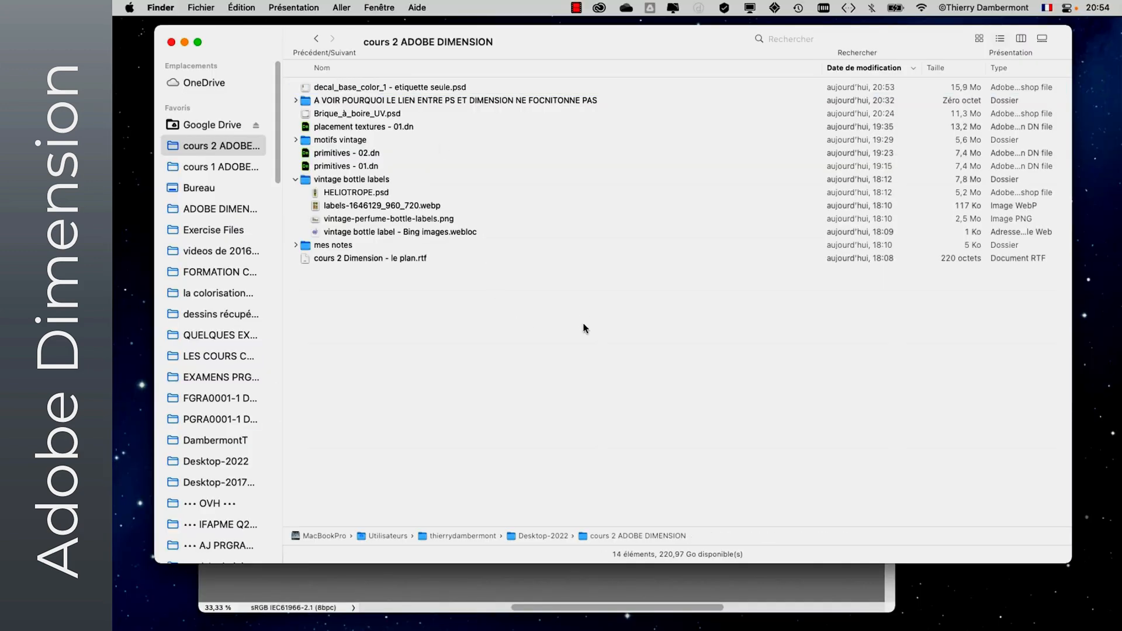
pyautogui.click(564, 579)
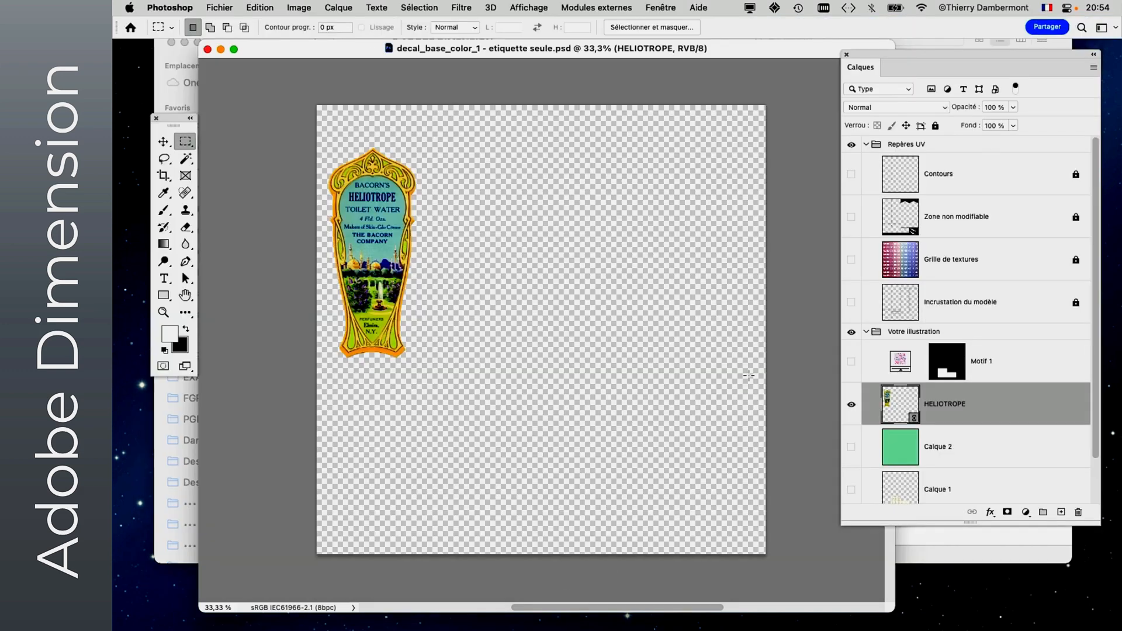
# - Switch to Dimension, select the Brique à boire model and place decal_base_color_1 - etiquette seule.psd on it as an image
pyautogui.press('super+Tab')
pyautogui.press('super+Tab')
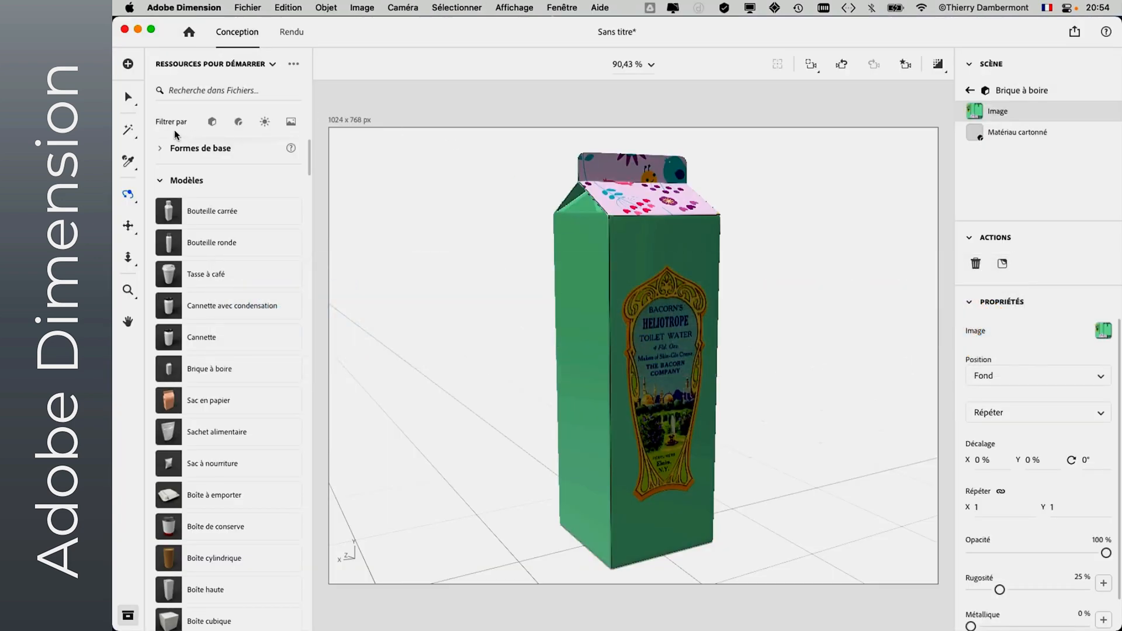
pyautogui.click(128, 96)
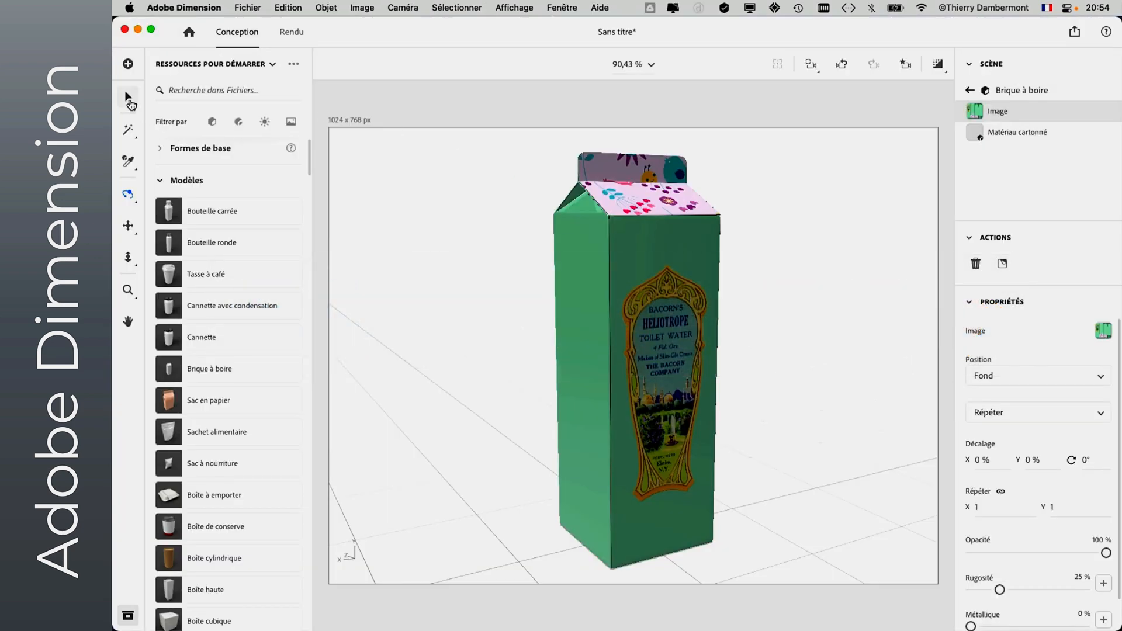
pyautogui.click(503, 203)
pyautogui.click(570, 237)
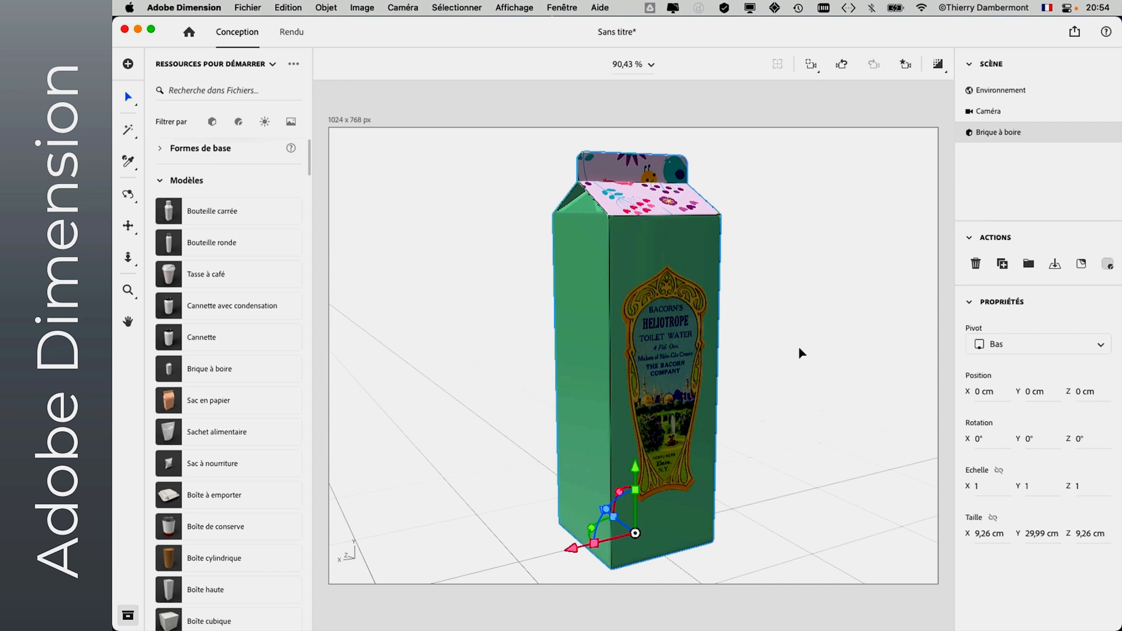
pyautogui.click(236, 7)
pyautogui.moveTo(410, 178)
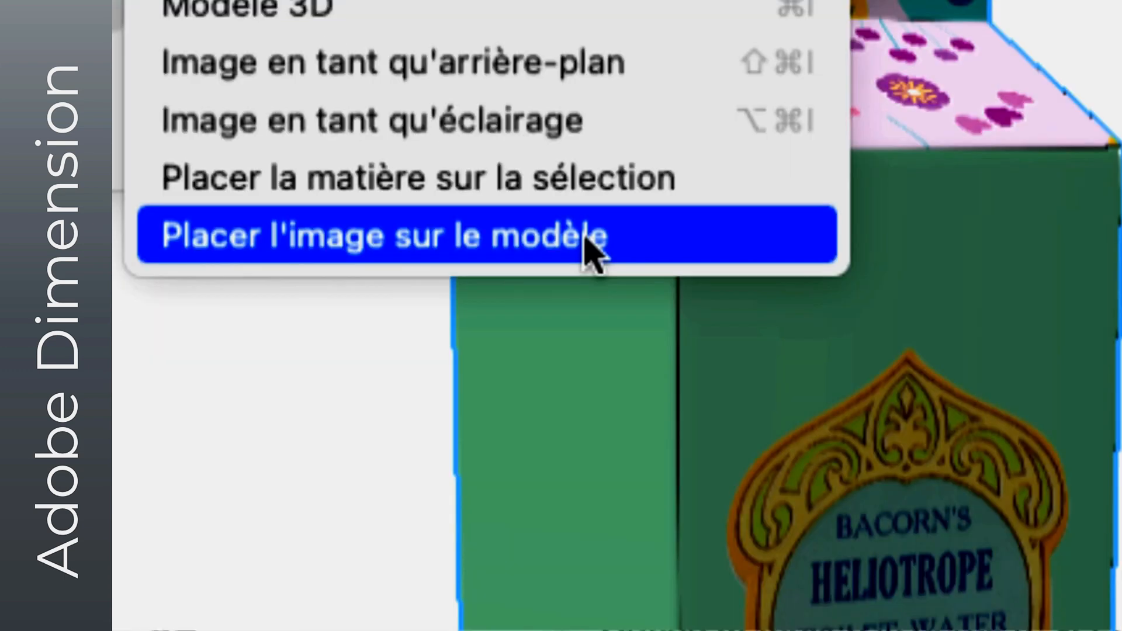
pyautogui.click(587, 241)
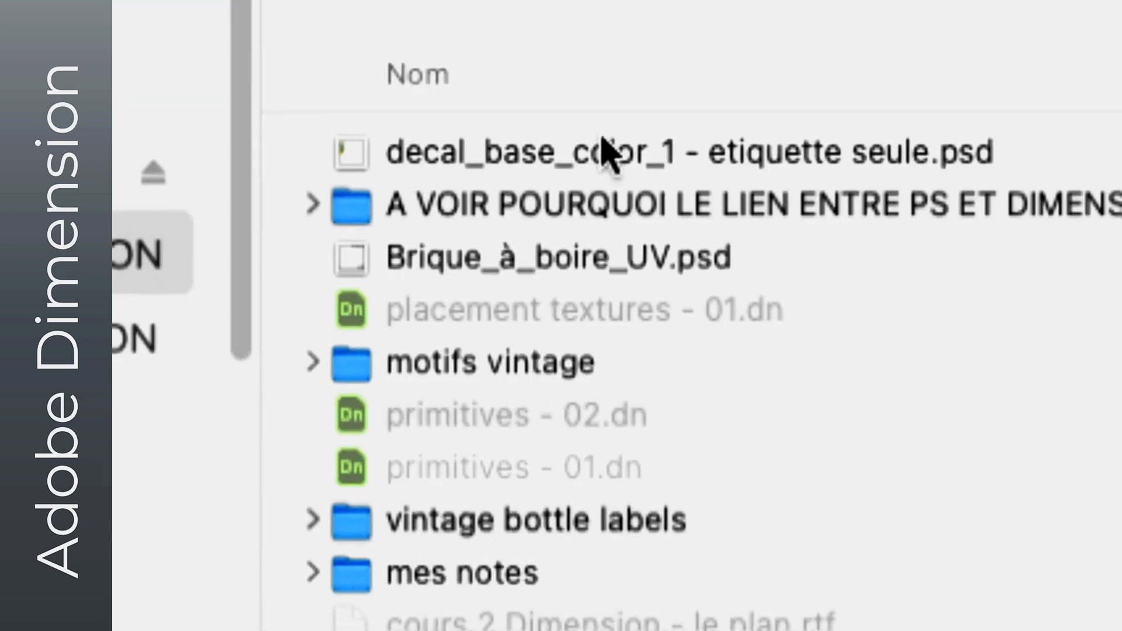
pyautogui.click(602, 141)
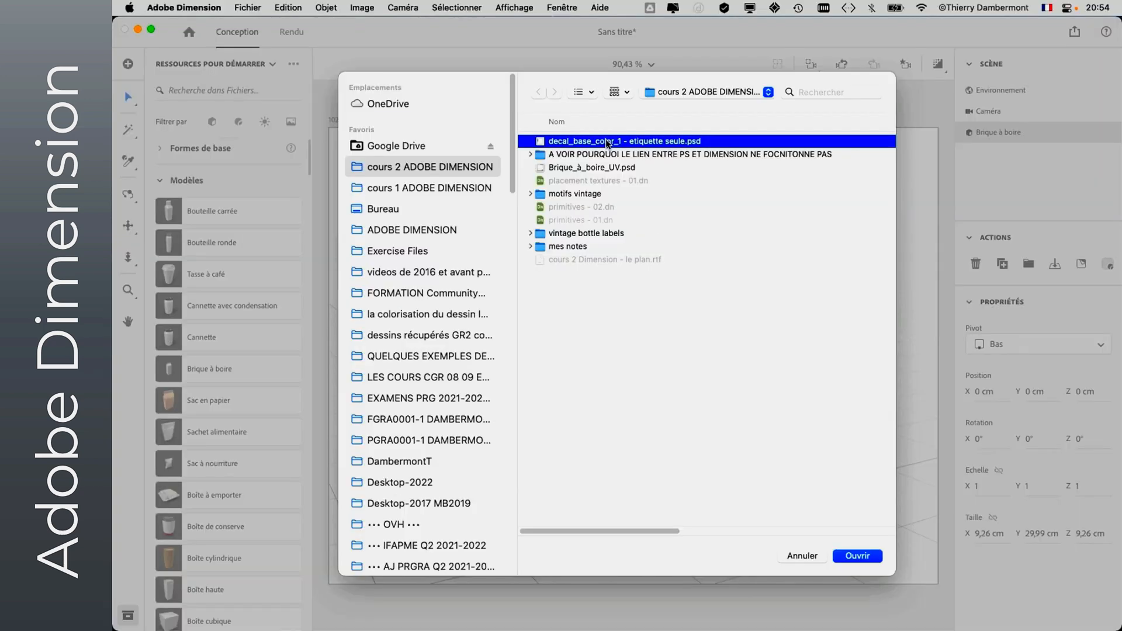
pyautogui.click(858, 556)
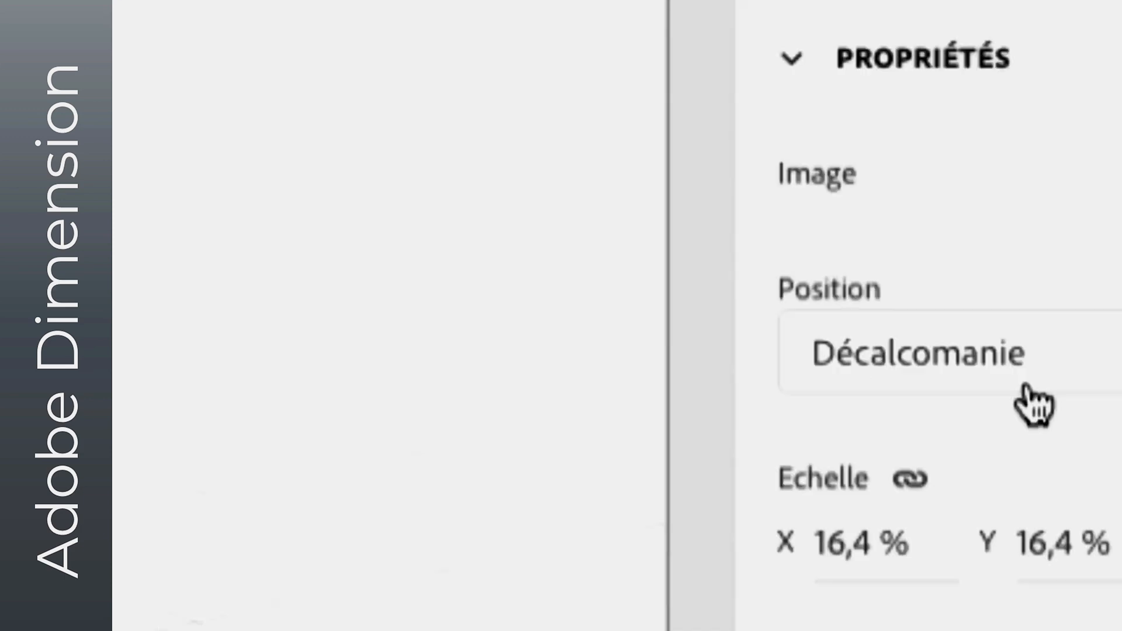
# - Change the placement type of the newly placed label image from Décalcomanie to Fond
pyautogui.click(1029, 383)
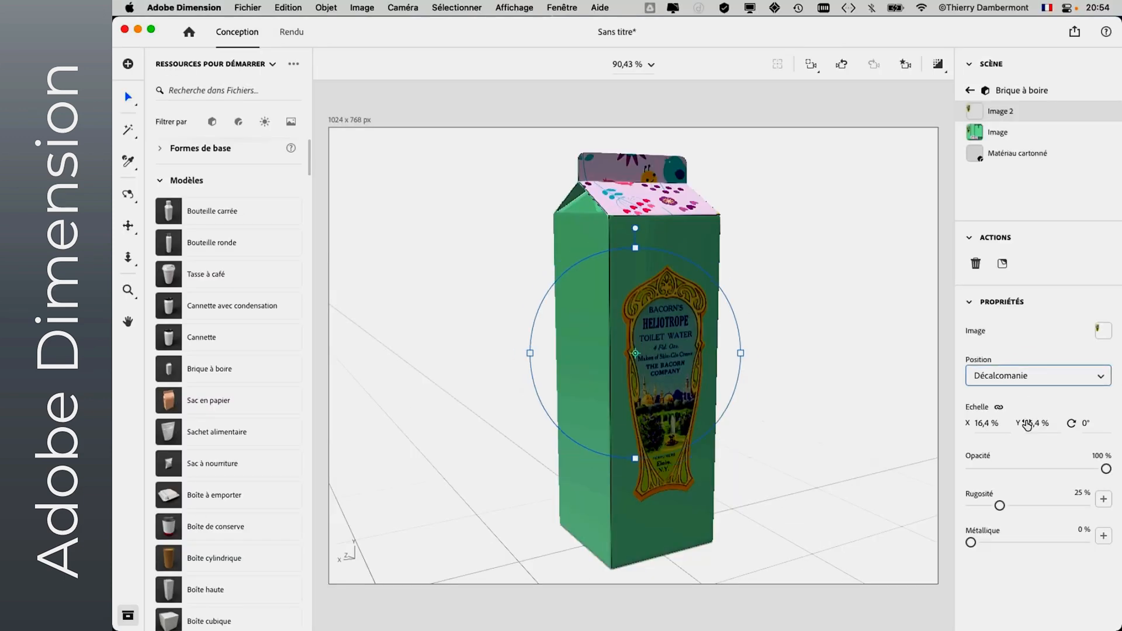
pyautogui.click(930, 257)
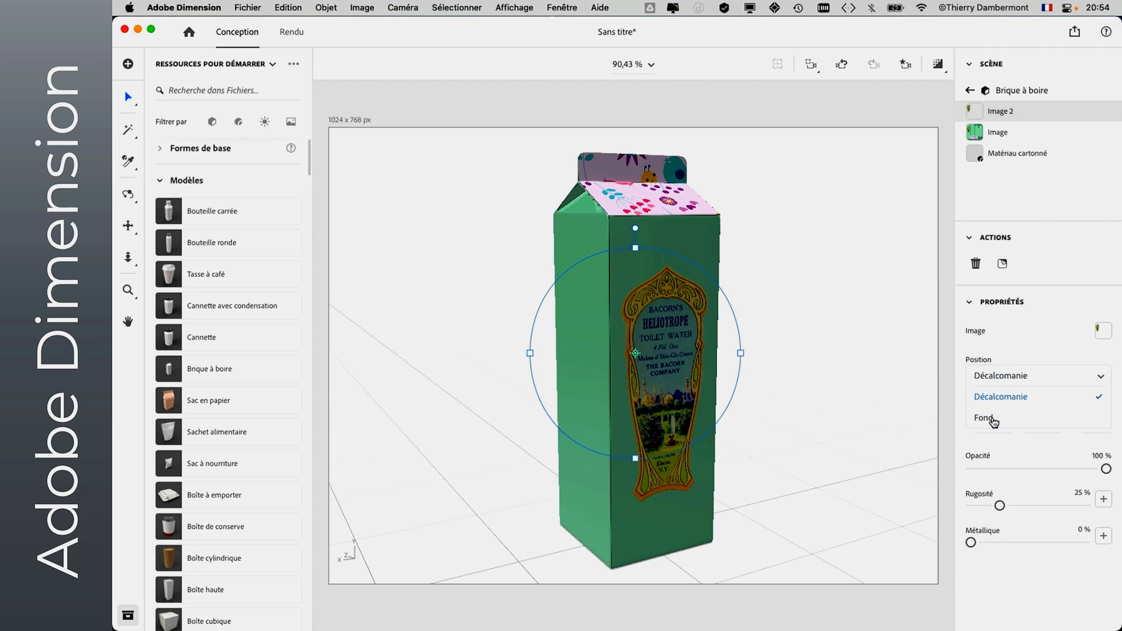
pyautogui.click(986, 418)
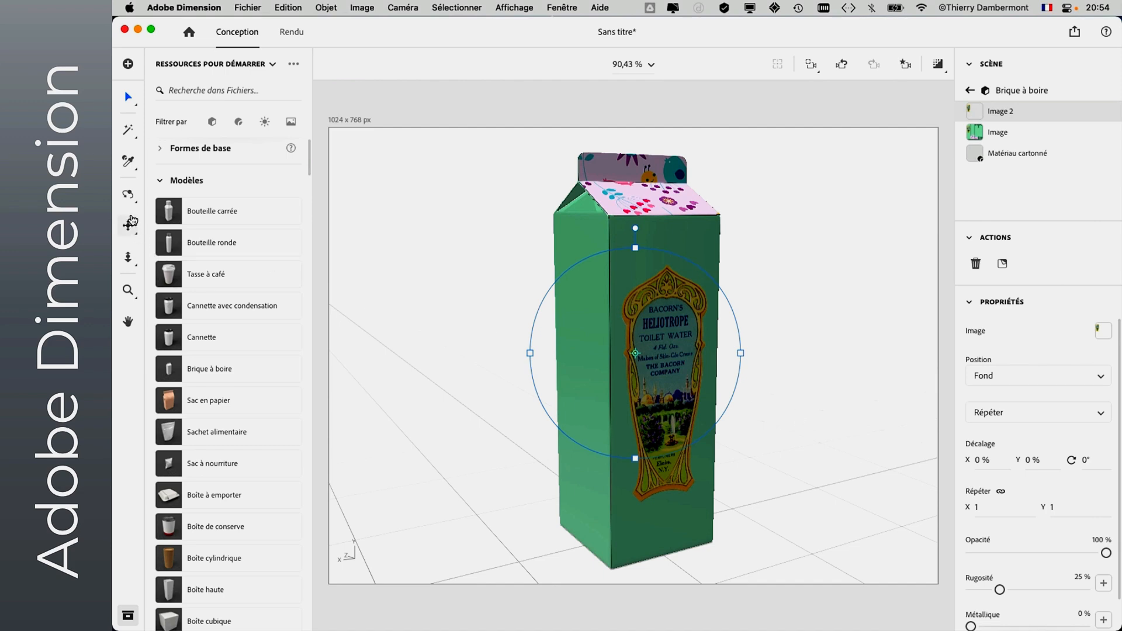
# - Set the Métallique value of the label image to 74%, with the carton viewed from a lower angle
pyautogui.click(128, 194)
pyautogui.moveTo(463, 328); pyautogui.dragTo(458, 264)
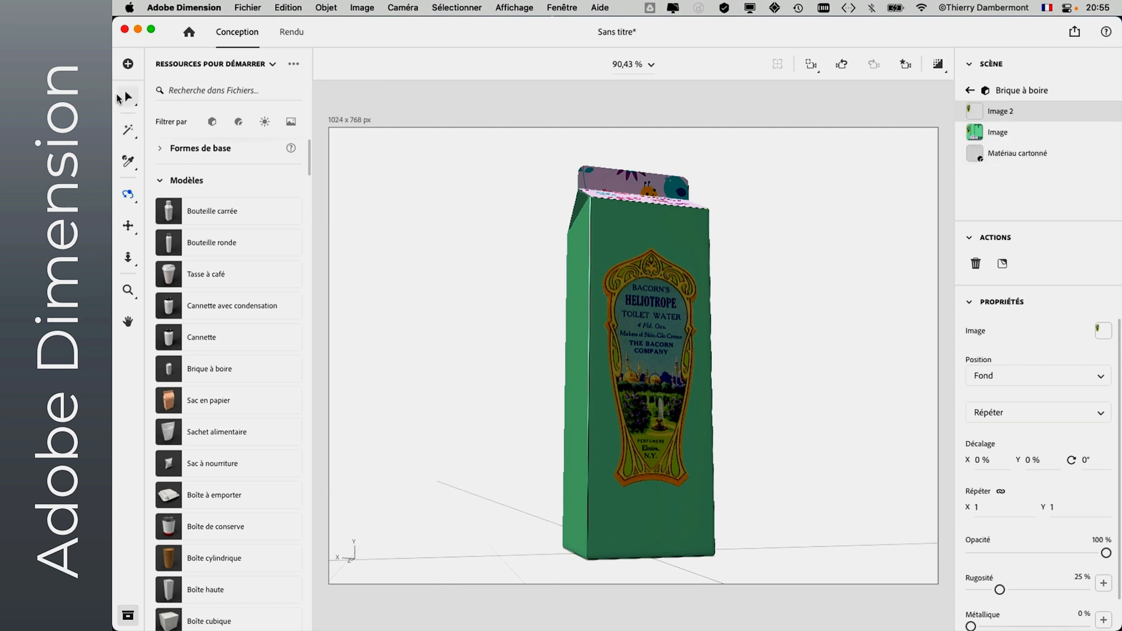
pyautogui.click(129, 98)
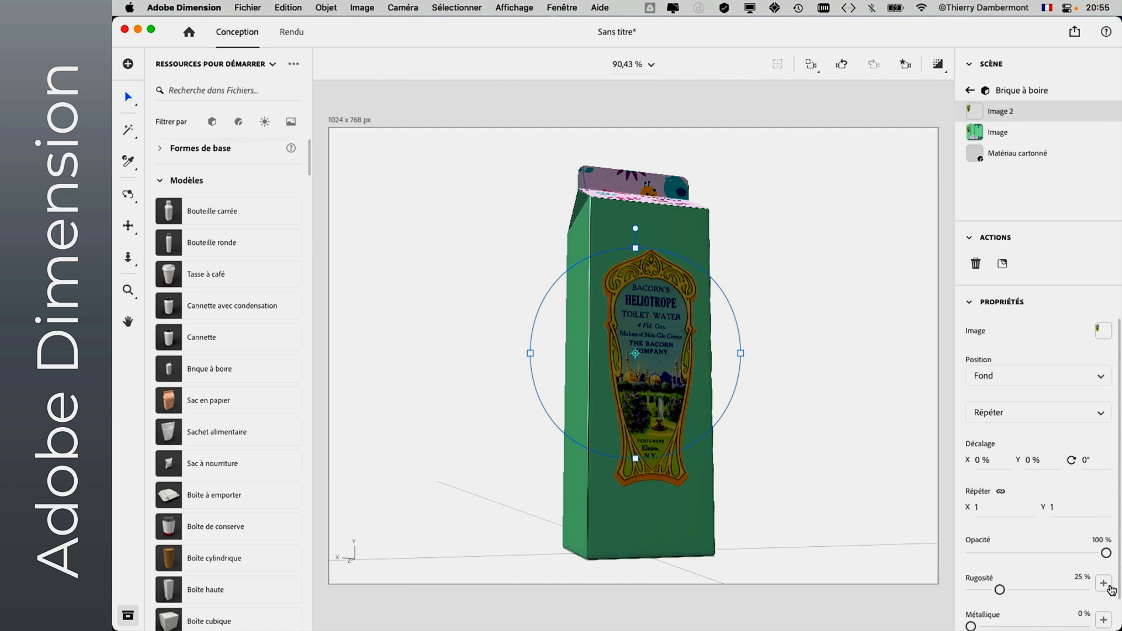
pyautogui.scroll(-2, 1099, 579)
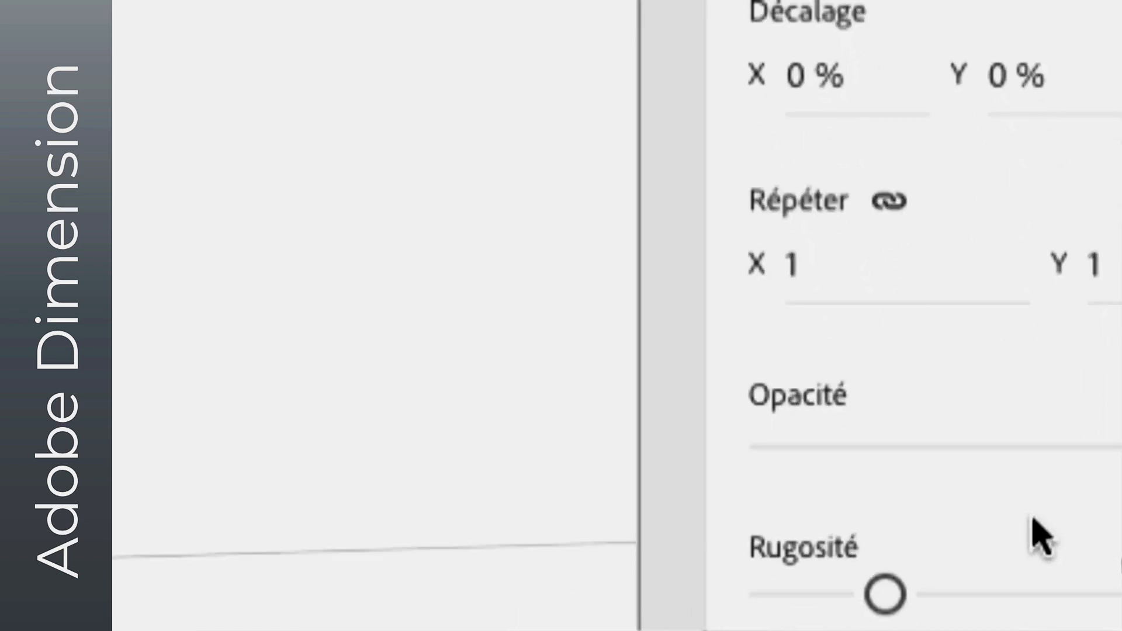
pyautogui.moveTo(1020, 561); pyautogui.dragTo(1056, 594)
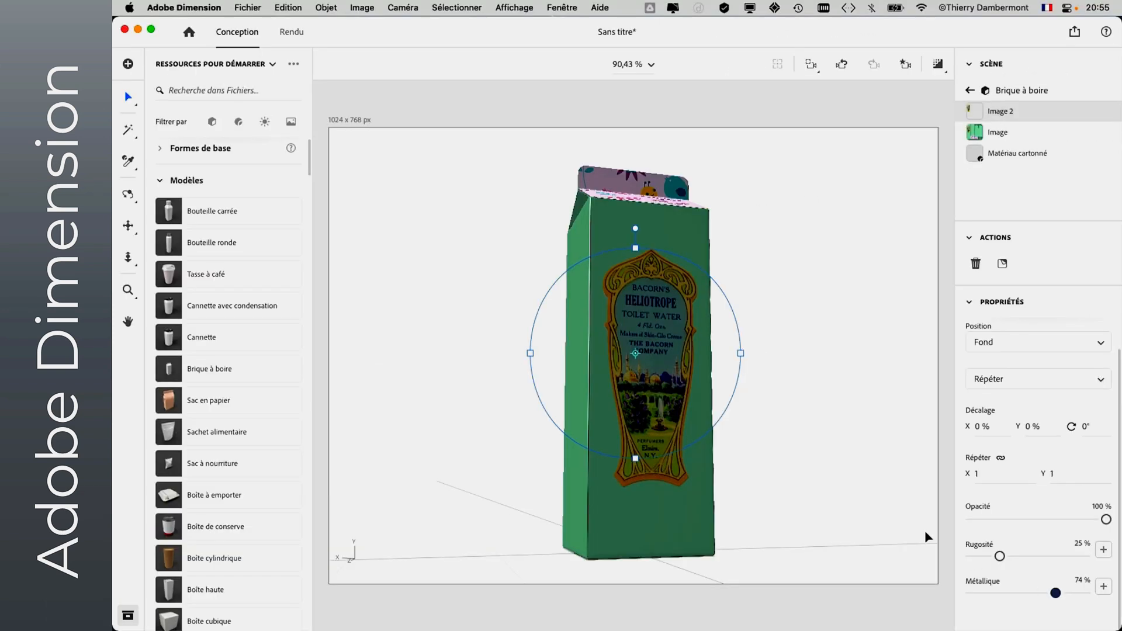
# - Raise the label image's Métallique value to 100% and check its reflections from several angles around the carton
pyautogui.click(130, 199)
pyautogui.moveTo(335, 293); pyautogui.dragTo(385, 364)
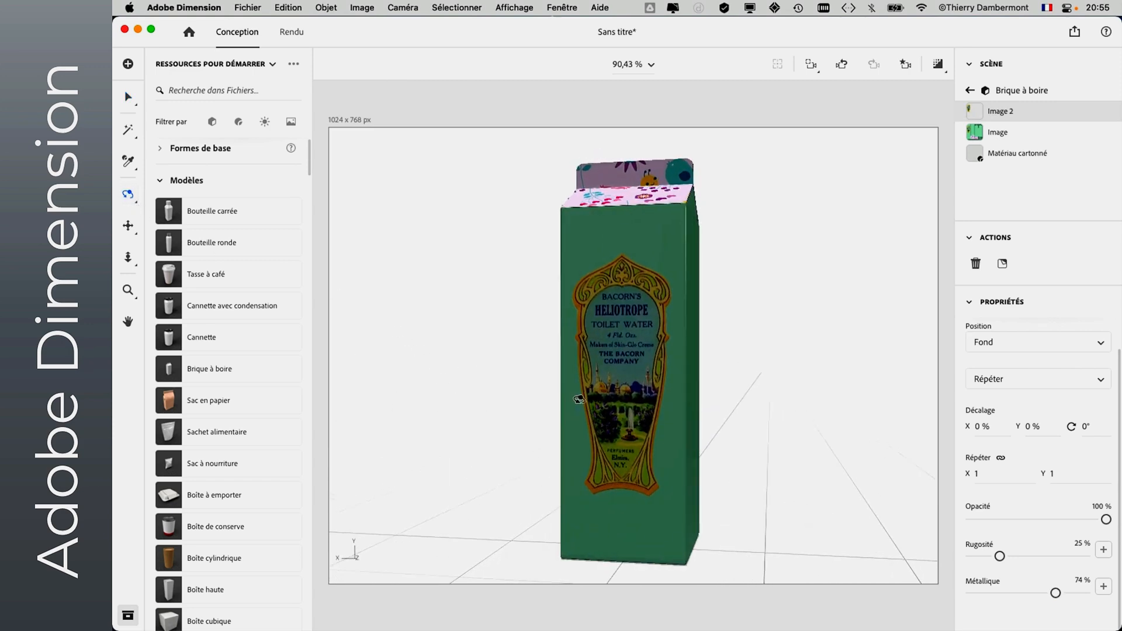
pyautogui.moveTo(579, 399); pyautogui.dragTo(685, 377)
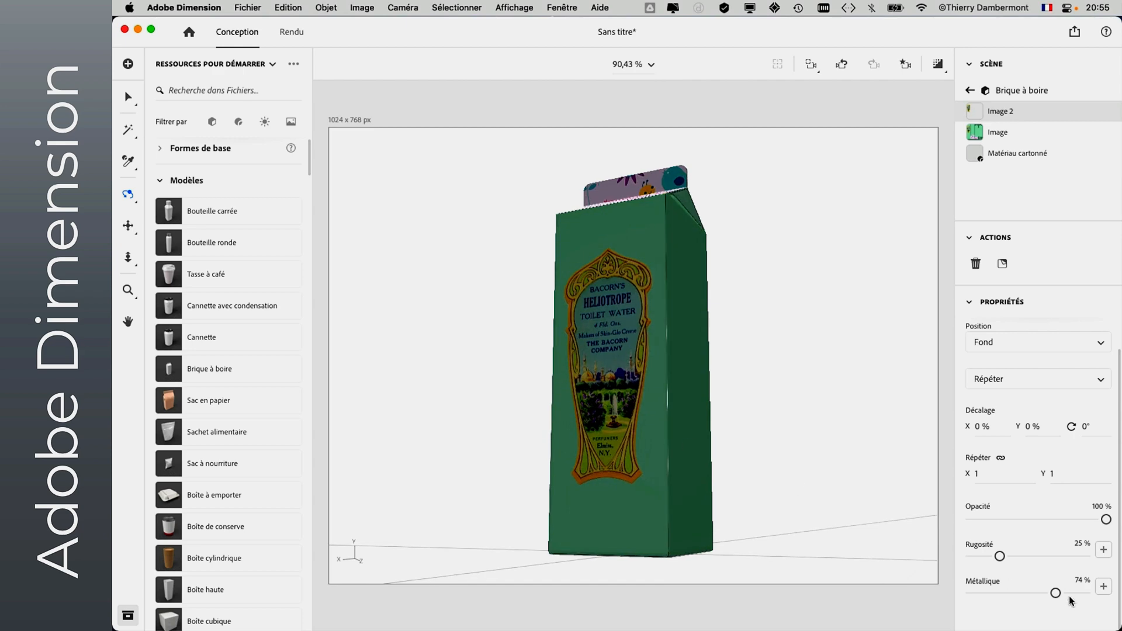
pyautogui.moveTo(1056, 593); pyautogui.dragTo(1097, 596)
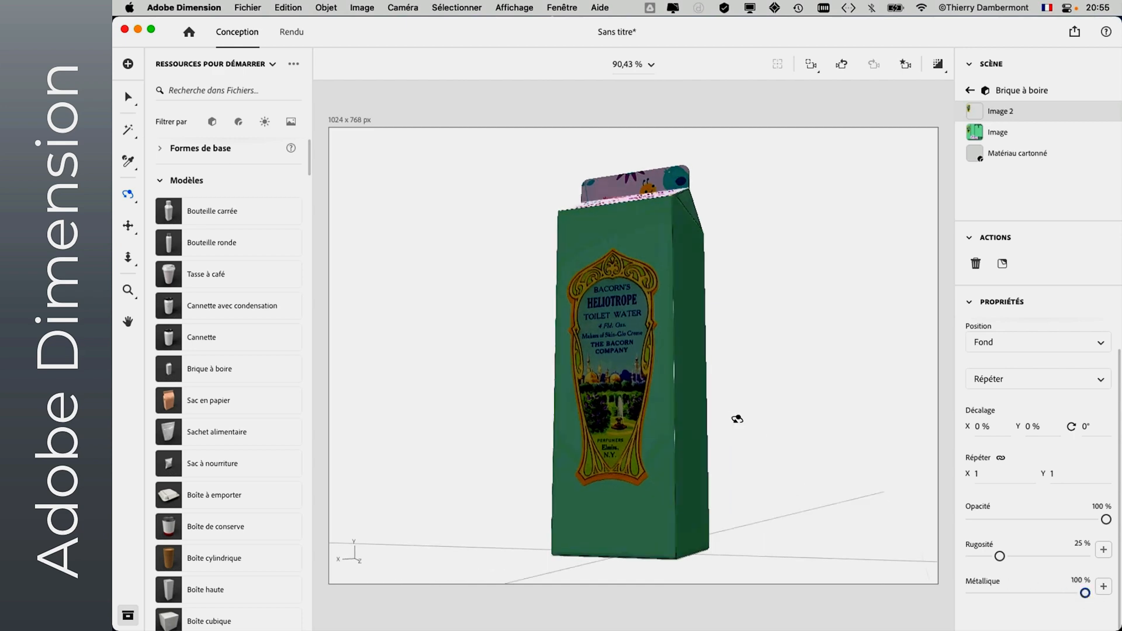
pyautogui.moveTo(737, 419)
pyautogui.mouseDown()
pyautogui.moveTo(801, 483)
pyautogui.moveTo(646, 494)
pyautogui.moveTo(784, 435)
pyautogui.moveTo(857, 446)
pyautogui.moveTo(802, 446)
pyautogui.moveTo(729, 474)
pyautogui.moveTo(621, 477)
pyautogui.moveTo(830, 468)
pyautogui.moveTo(721, 479)
pyautogui.moveTo(842, 421)
pyautogui.moveTo(859, 391)
pyautogui.moveTo(755, 420)
pyautogui.mouseUp()
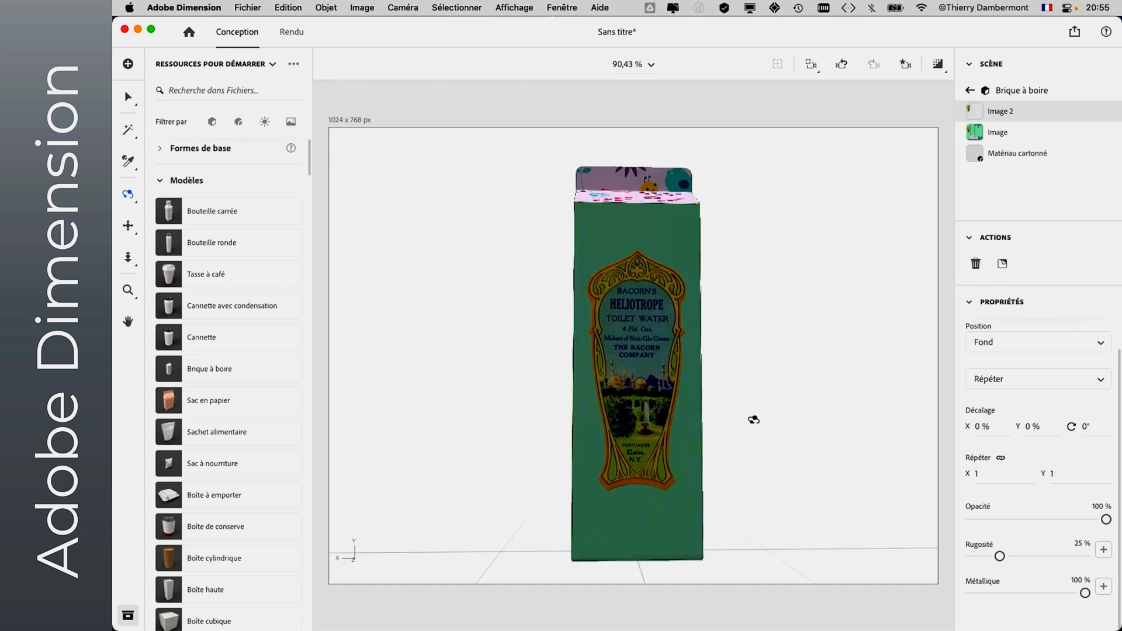
pyautogui.moveTo(656, 430); pyautogui.dragTo(571, 299)
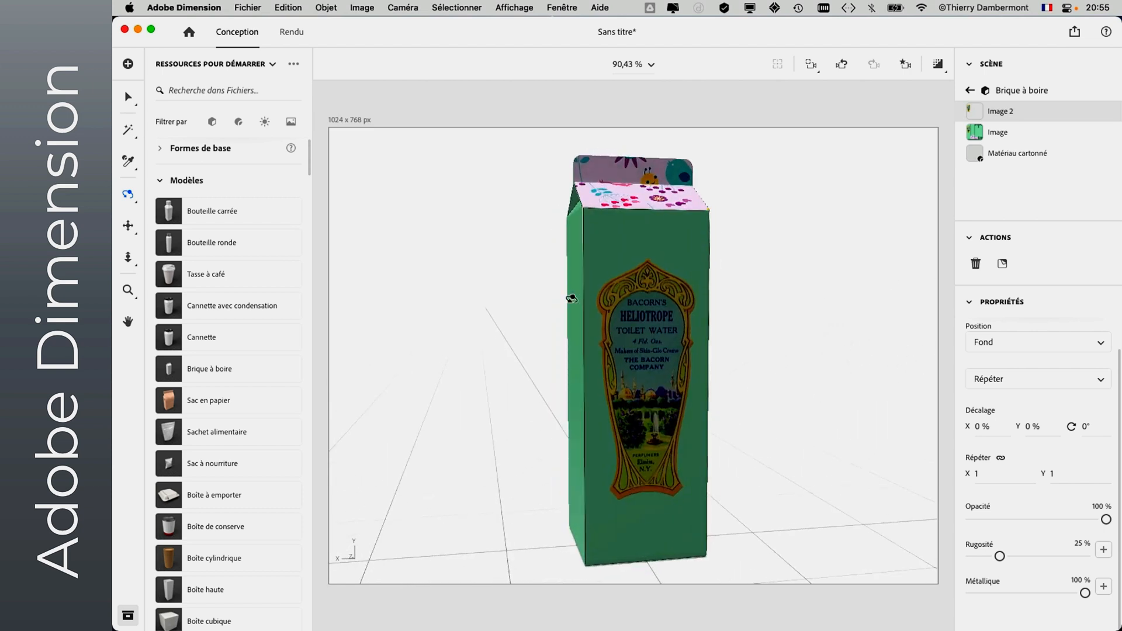
# - Add the Éclairage à 3 points lighting and reduce the key light's intensity to 26%
pyautogui.click(265, 124)
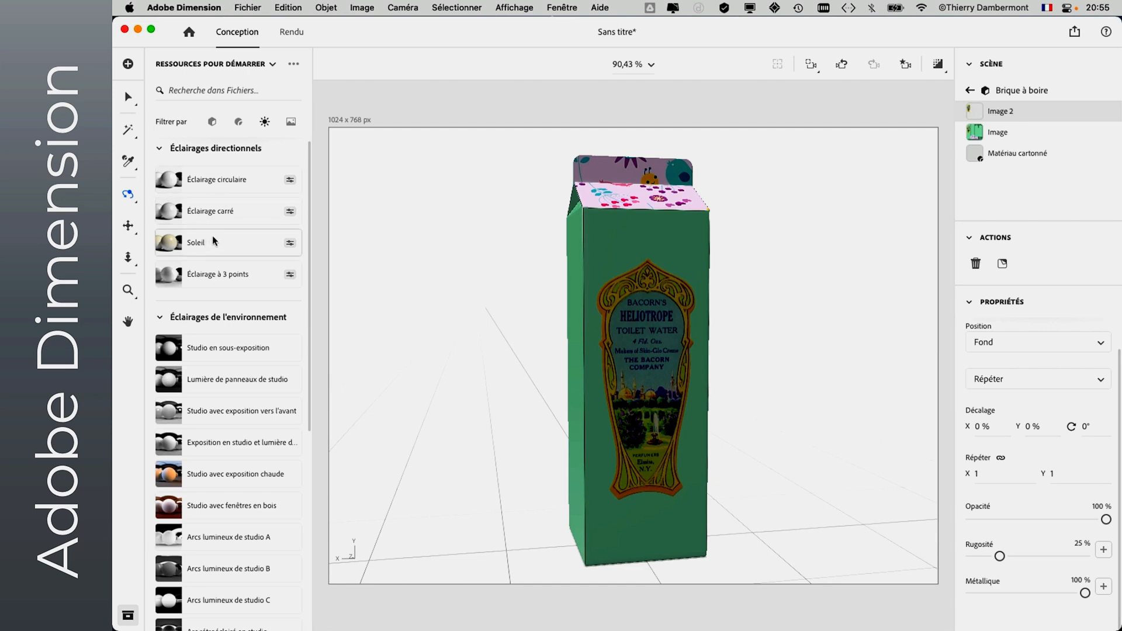
pyautogui.click(205, 275)
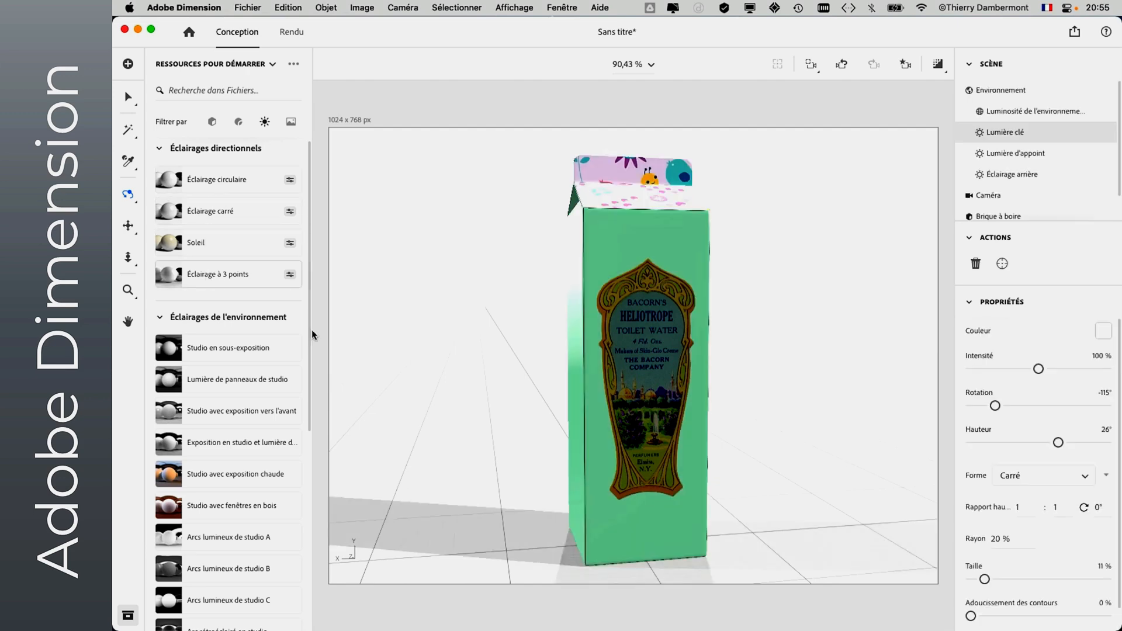
pyautogui.moveTo(526, 453); pyautogui.dragTo(603, 396)
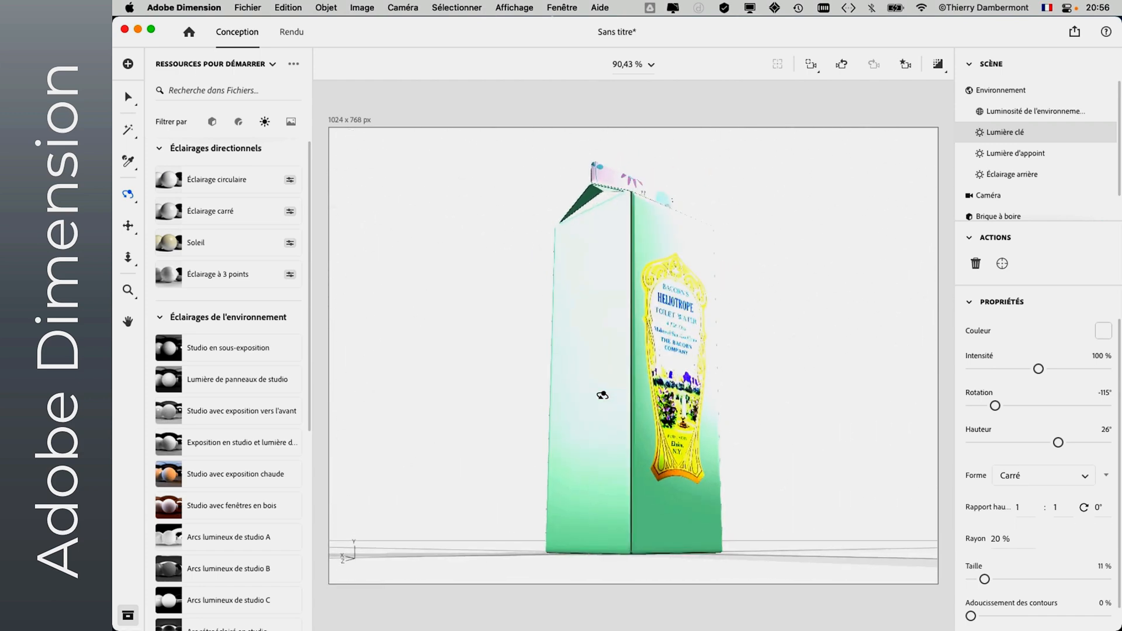
pyautogui.moveTo(1039, 369); pyautogui.dragTo(990, 374)
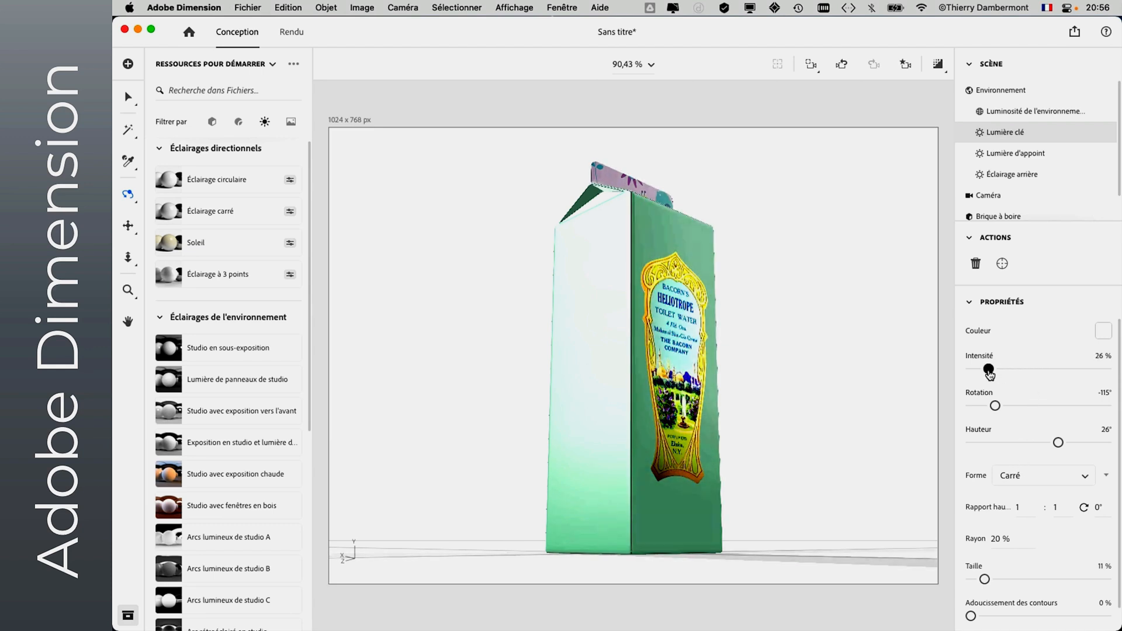
pyautogui.moveTo(829, 371); pyautogui.dragTo(748, 421)
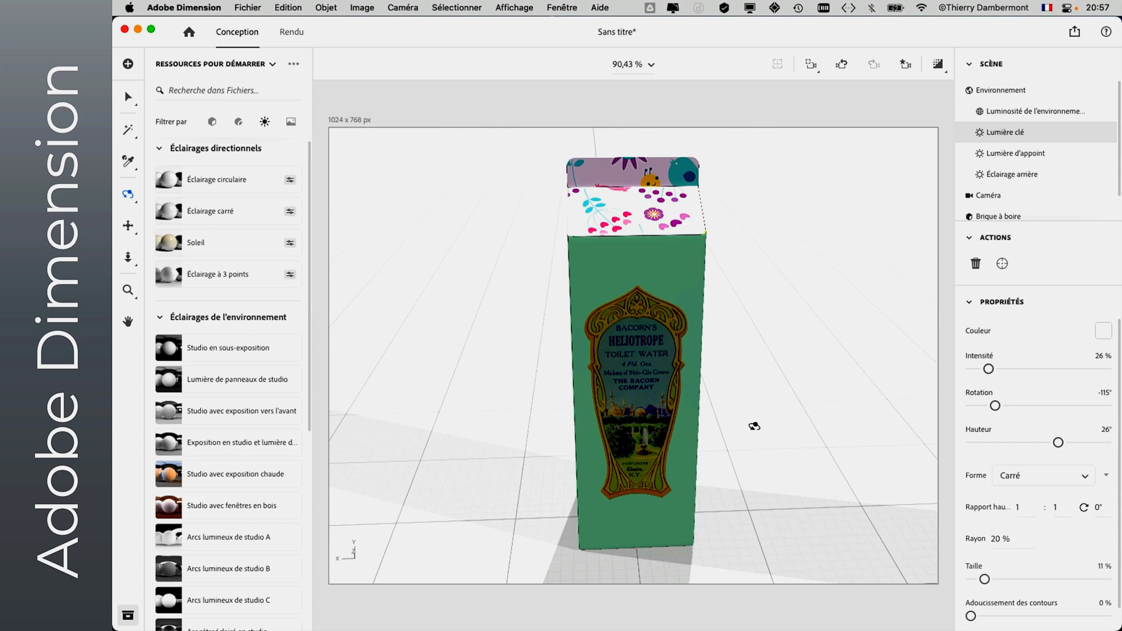
# - Switch to Firefox, look through the Adobe Sensei page from the search results, and close its tab
pyautogui.press('super+Tab')
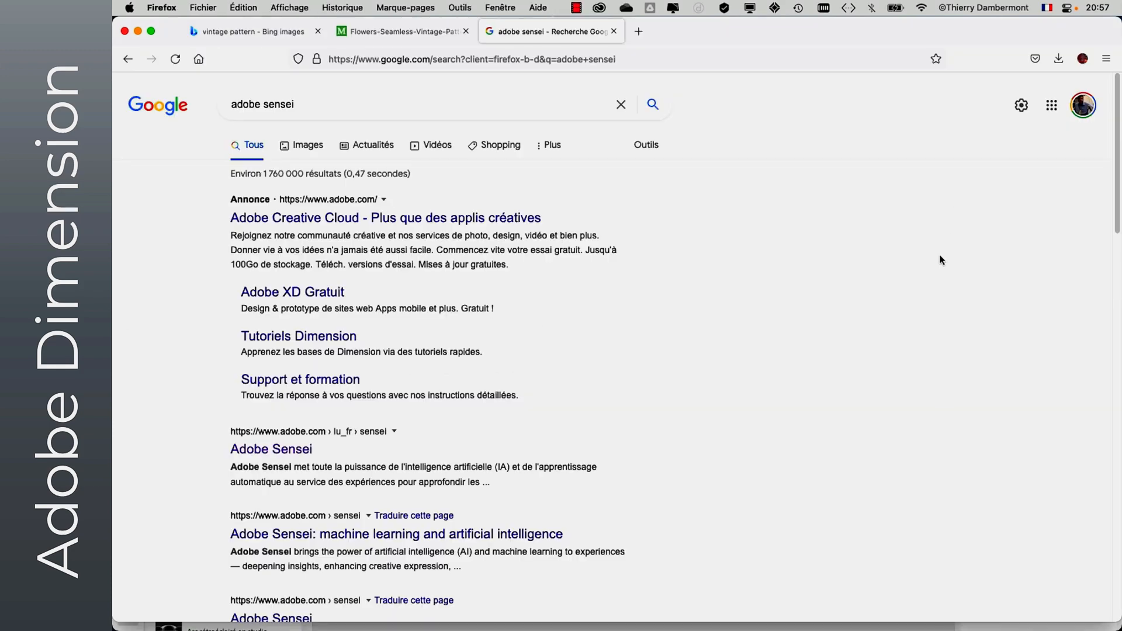
pyautogui.click(283, 450)
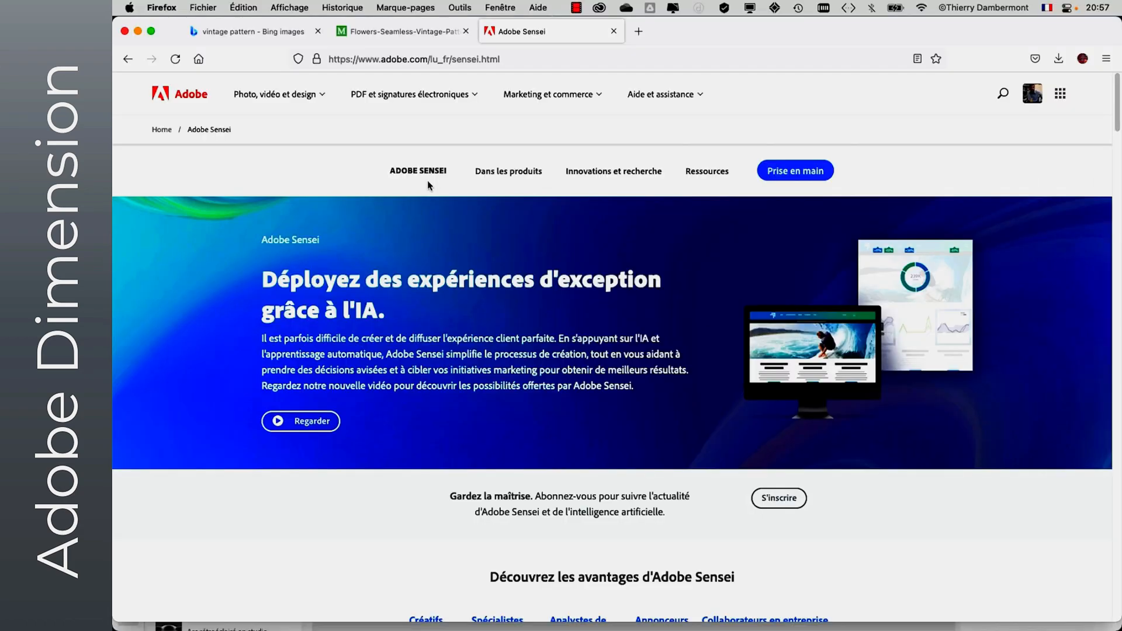
pyautogui.scroll(-10, 591, 376)
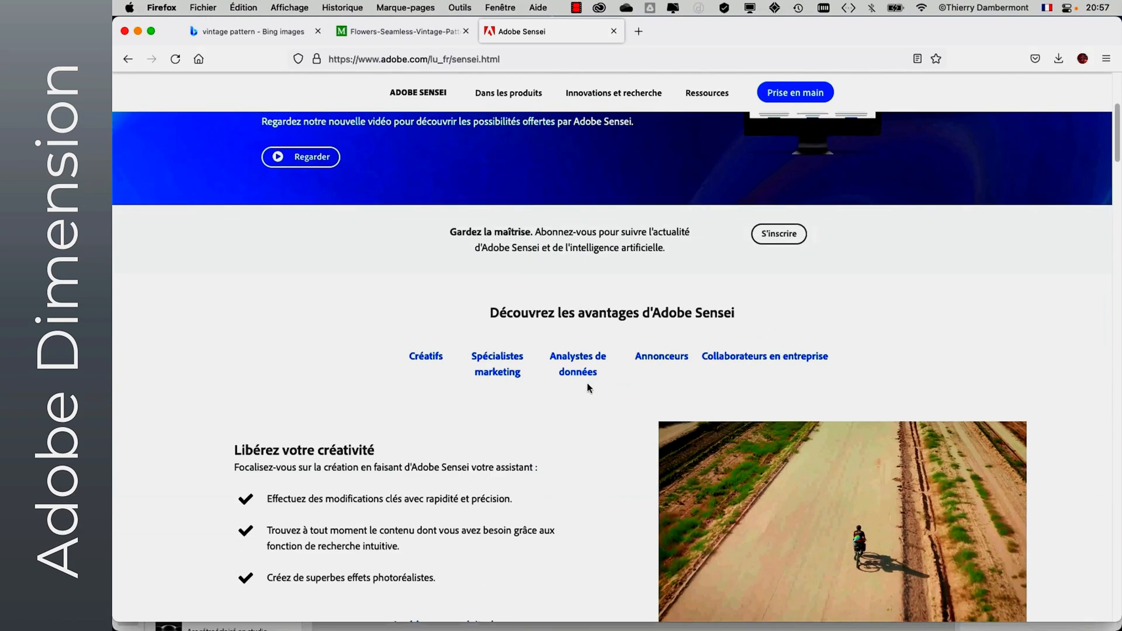
pyautogui.scroll(-3, 587, 383)
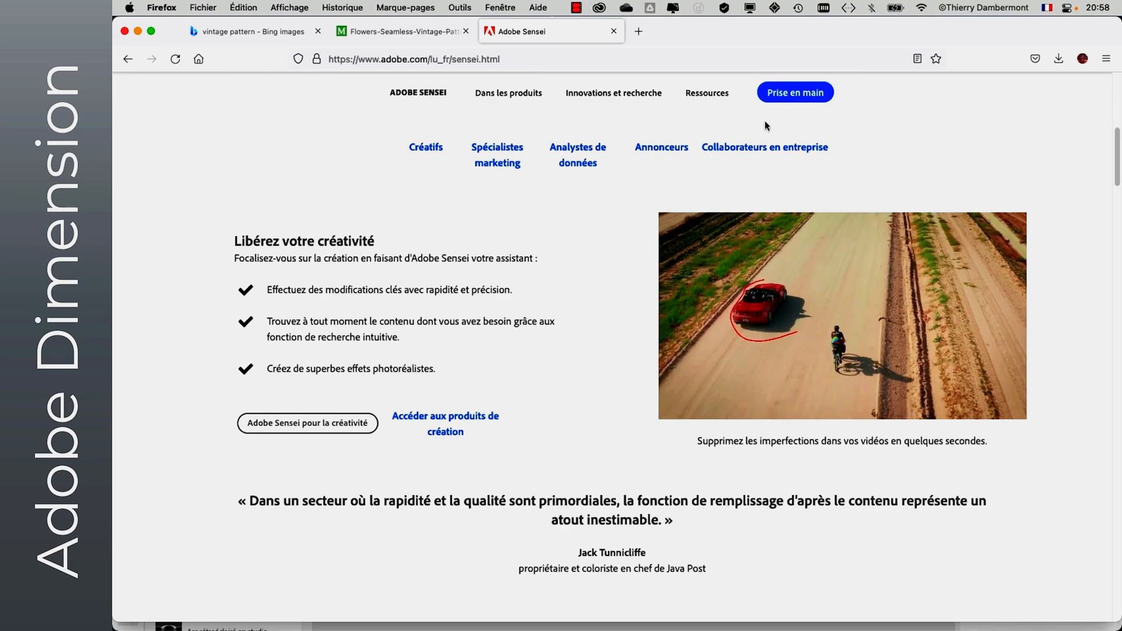
pyautogui.click(614, 31)
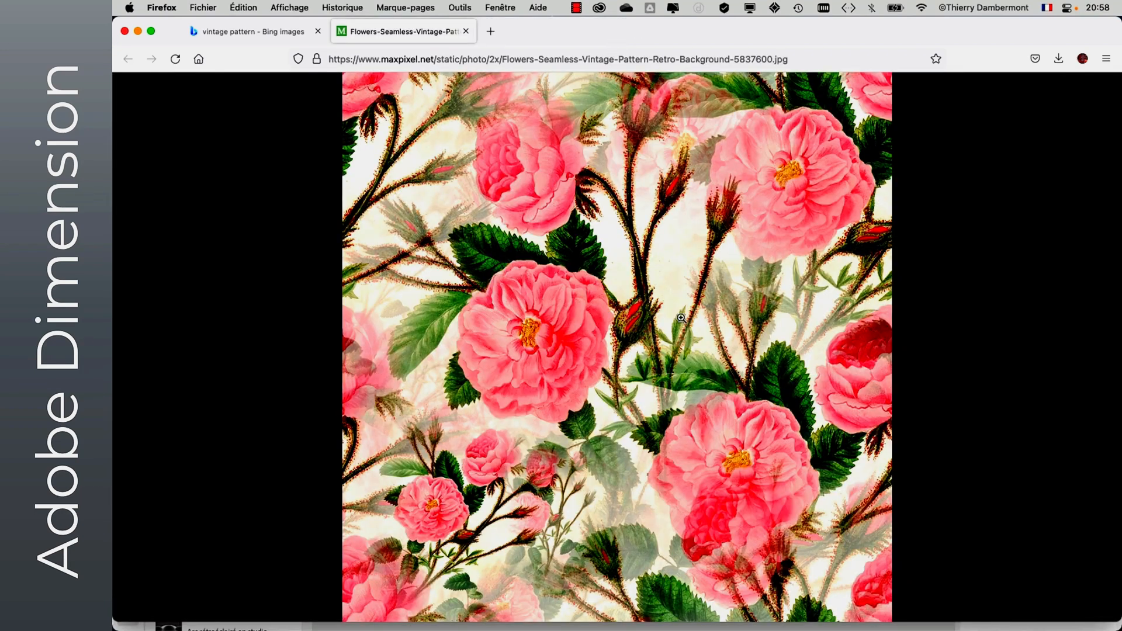
# - In Dimension, add the Table restaurant backdrop and match the scene to it using image proportions, multiple lights and camera perspective
pyautogui.press('super+Tab')
pyautogui.press('super+Tab')
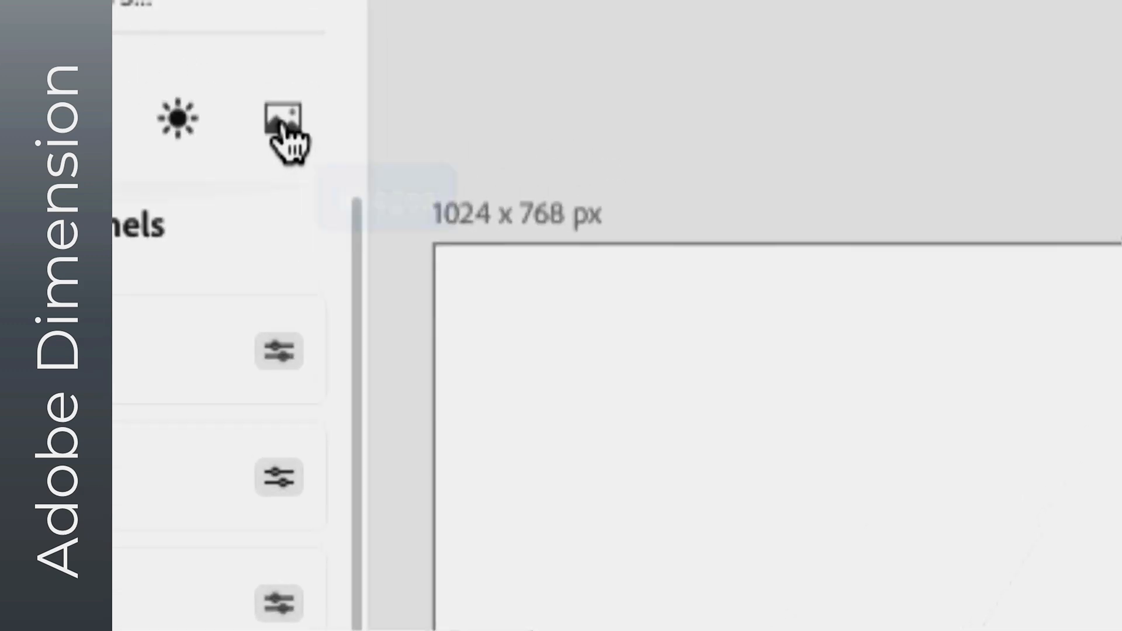
pyautogui.click(280, 124)
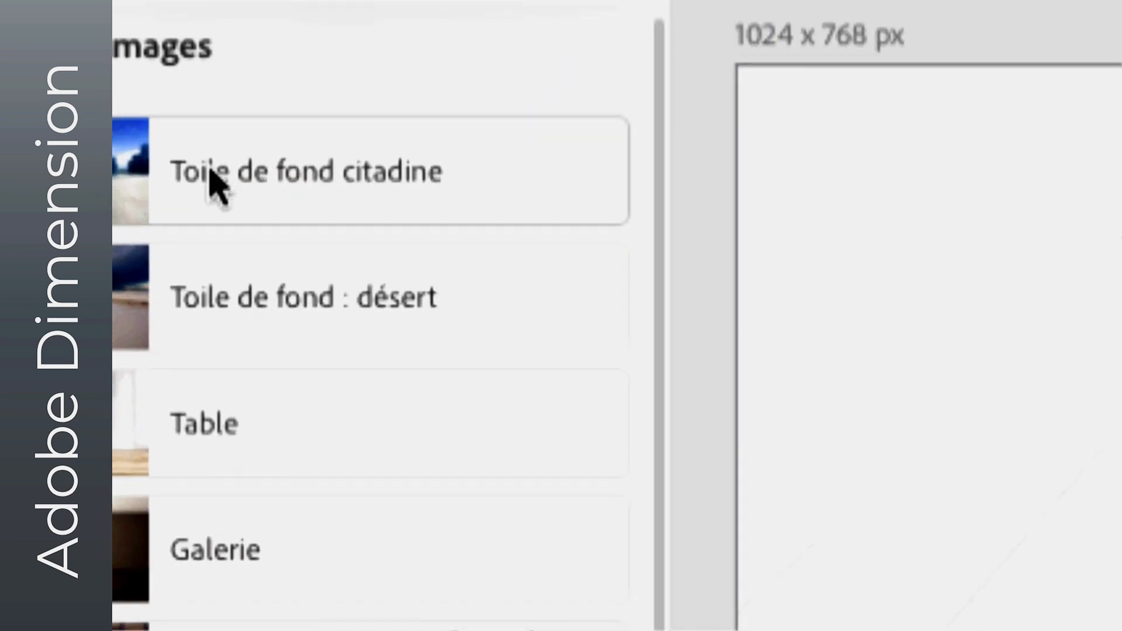
pyautogui.scroll(-6, 218, 184)
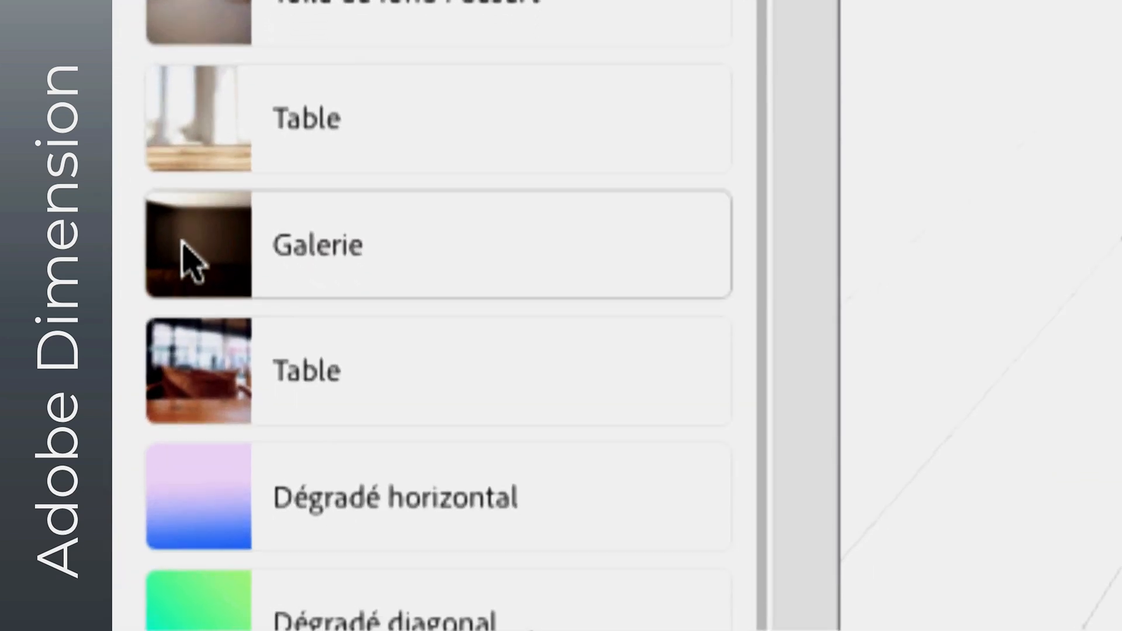
pyautogui.click(187, 281)
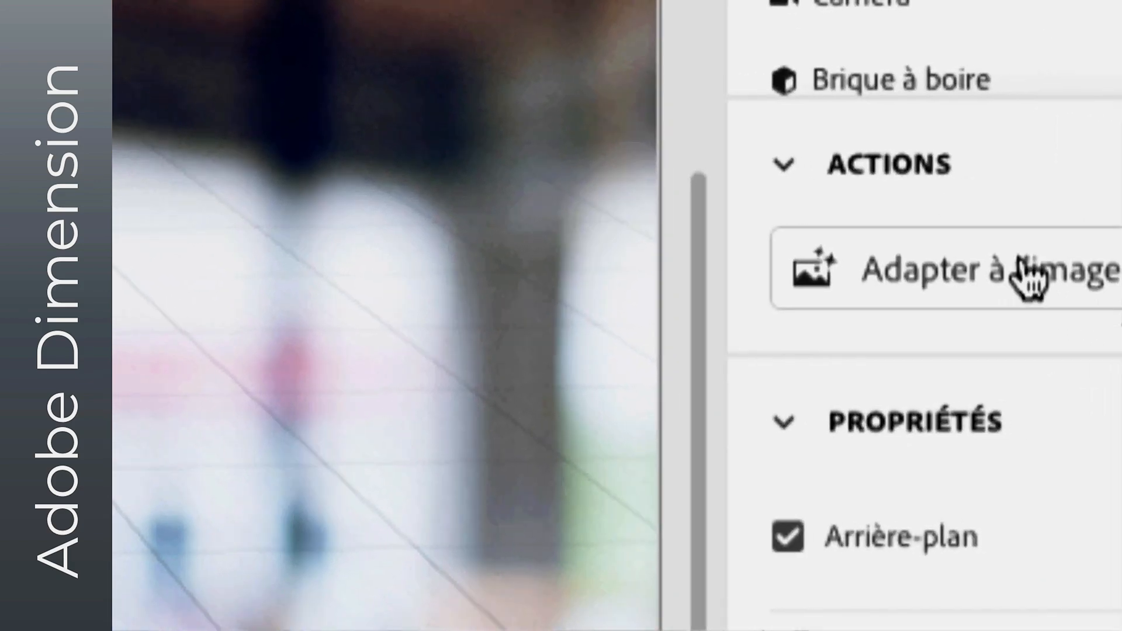
pyautogui.click(1029, 265)
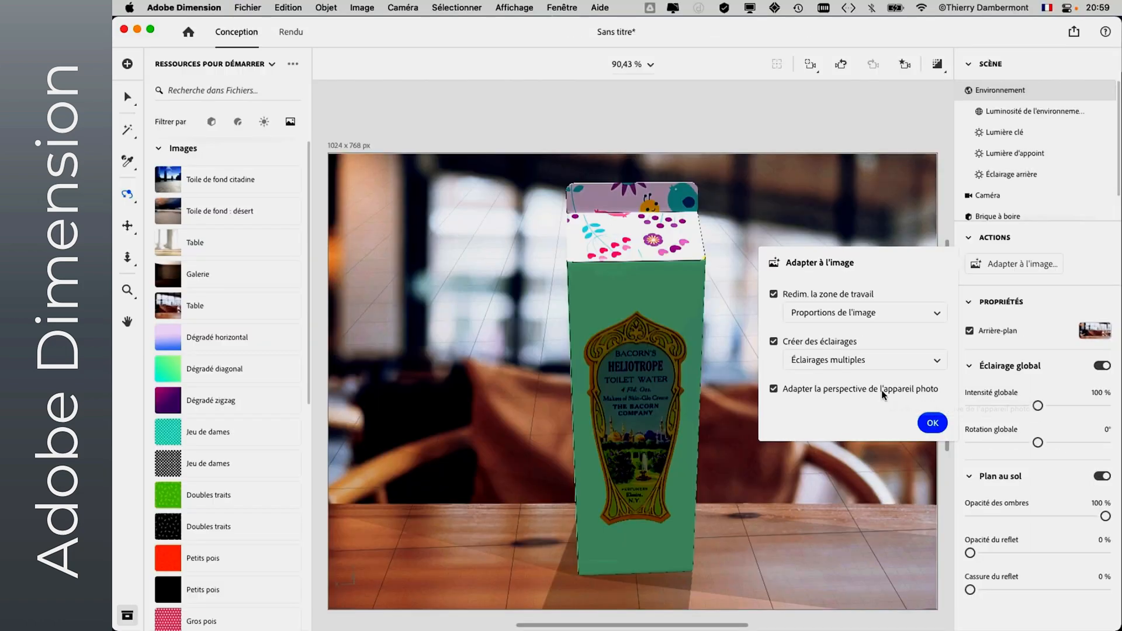
pyautogui.click(1099, 490)
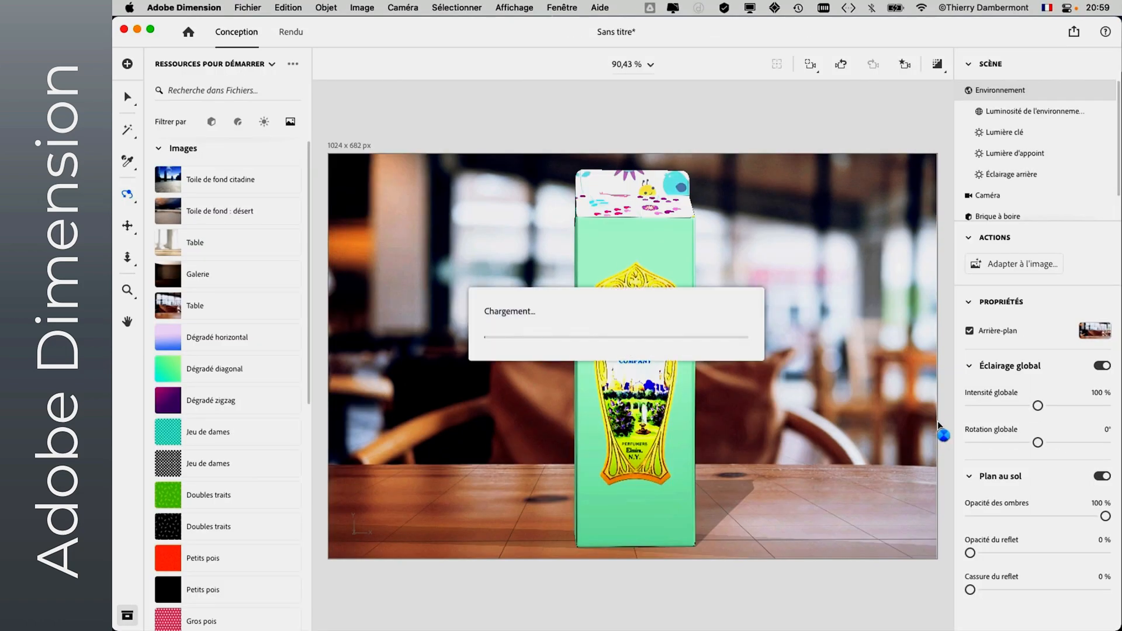
# - Select the carton and rotate it by -24° around its Y axis, to 158°
pyautogui.click(628, 358)
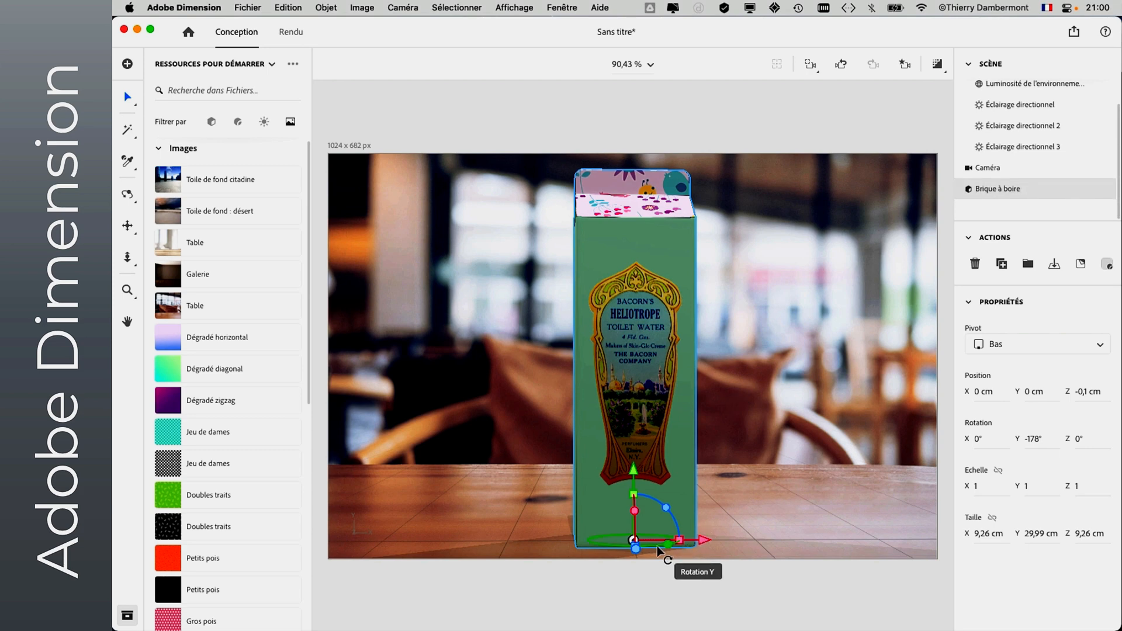
pyautogui.moveTo(657, 547)
pyautogui.mouseDown()
pyautogui.moveTo(612, 544)
pyautogui.moveTo(657, 546)
pyautogui.moveTo(622, 546)
pyautogui.moveTo(635, 547)
pyautogui.mouseUp()
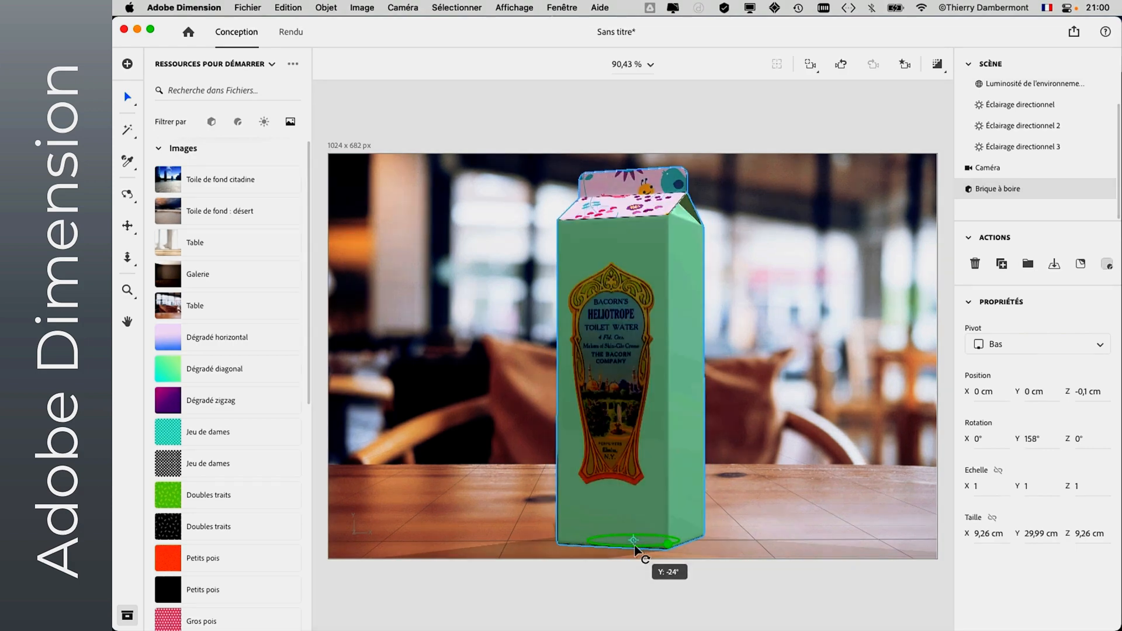